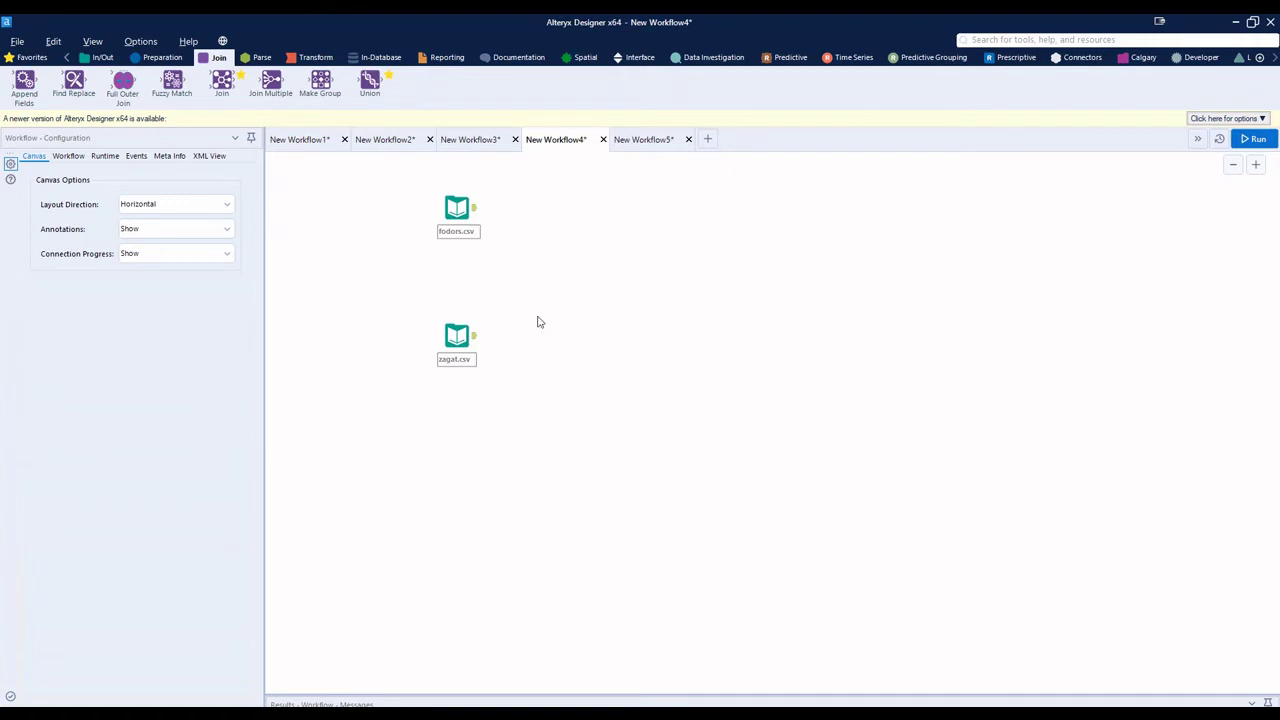
Step: Run the workflow and examine the fodors.csv and zagat.csv inputs, enlarging the results area to show the records
click(458, 210)
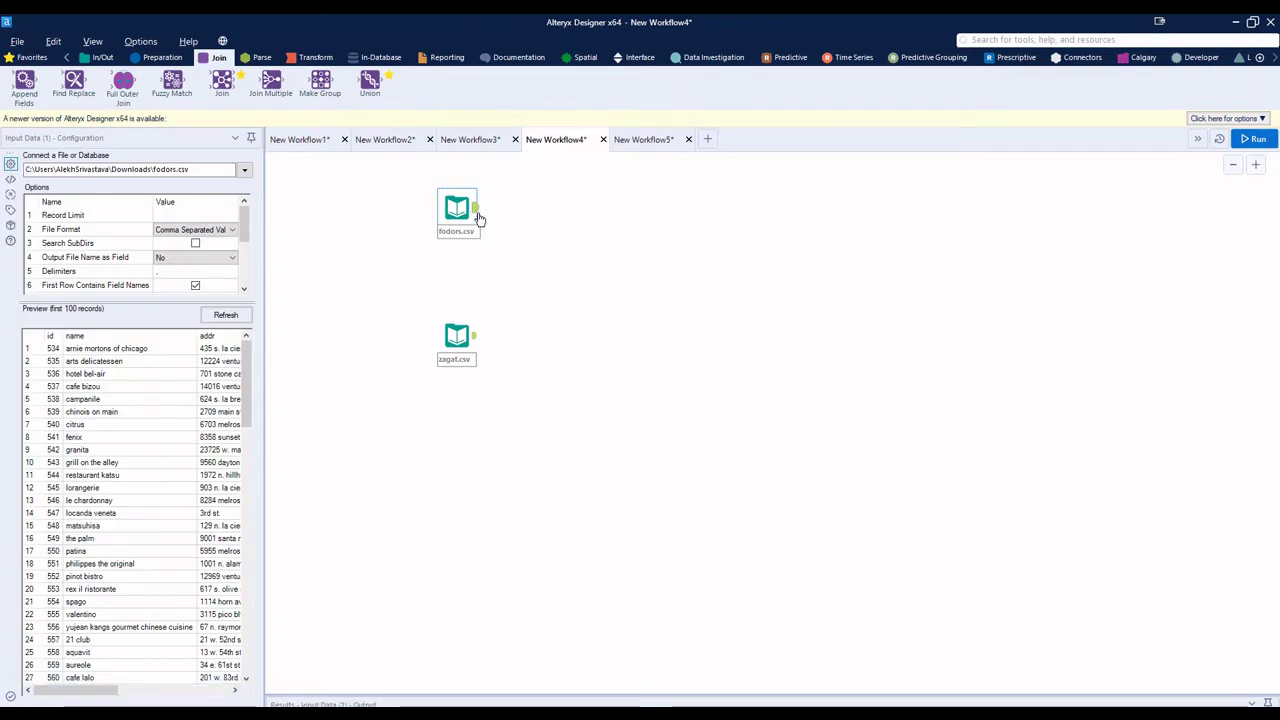
click(456, 340)
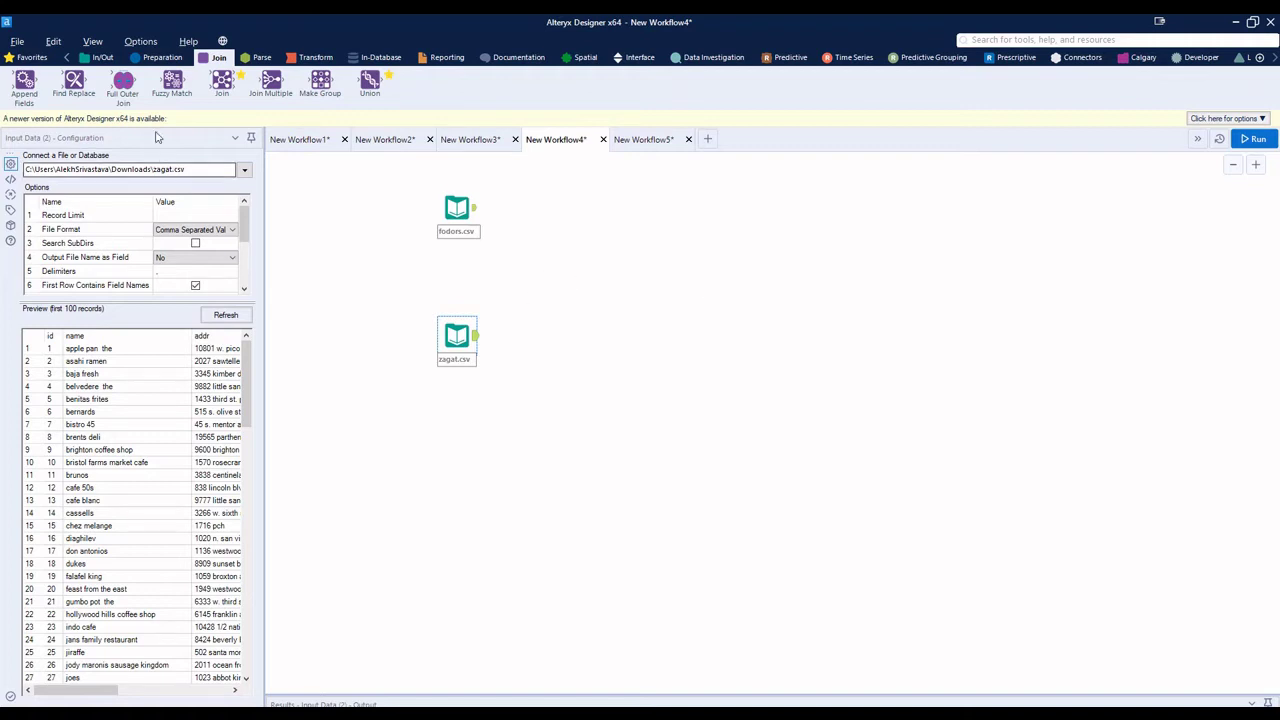
click(1252, 139)
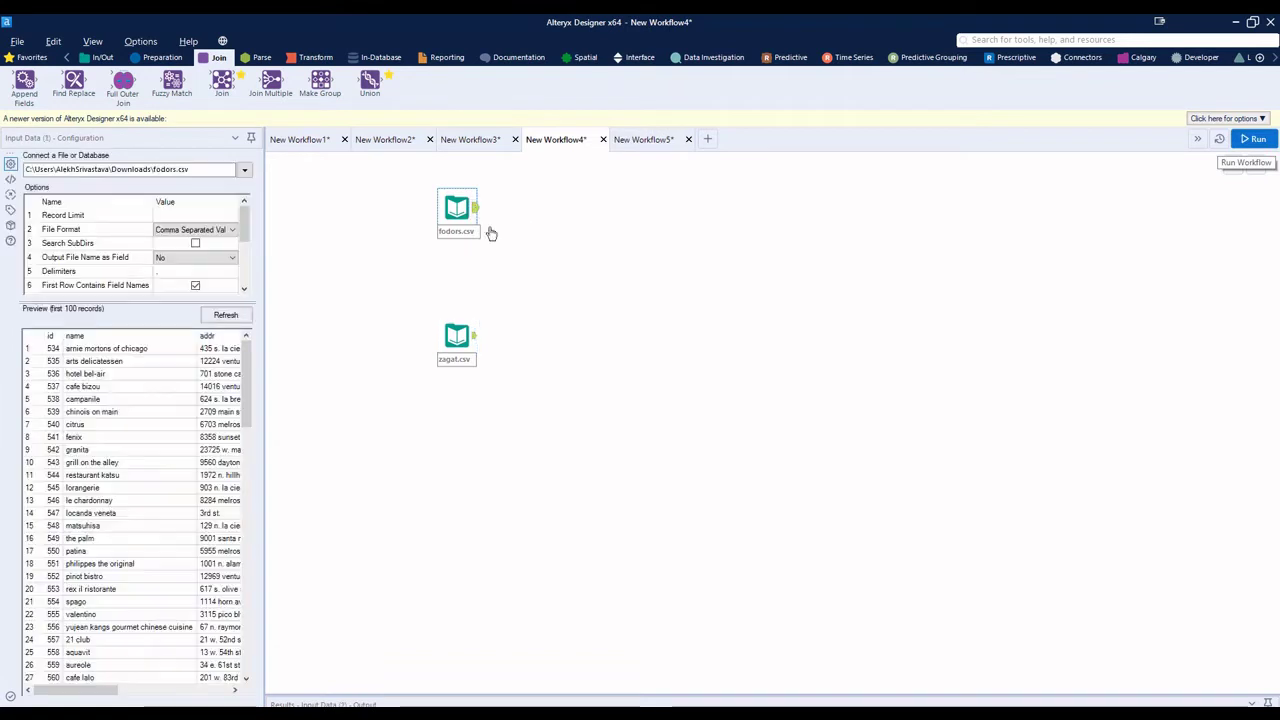
drag(615, 694, 605, 516)
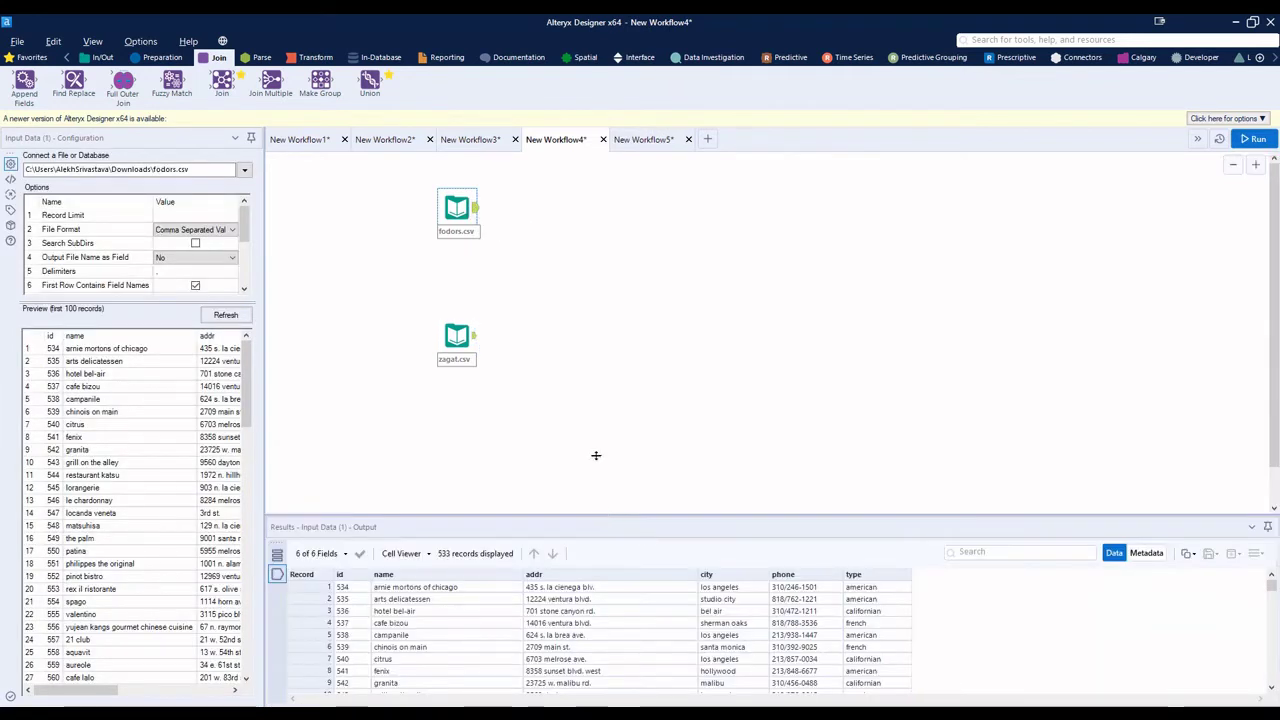
drag(596, 455, 513, 376)
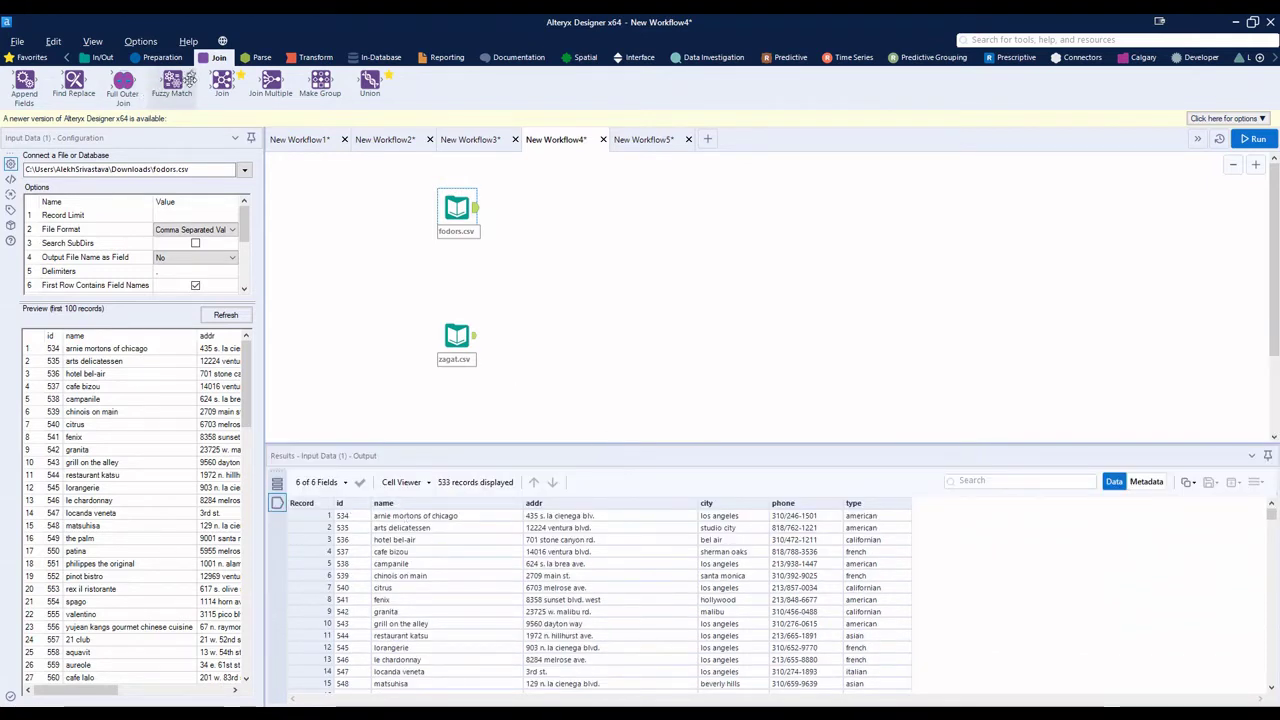
Step: Attach one Data Cleansing tool to the fodors.csv input and another to the zagat.csv input
click(163, 57)
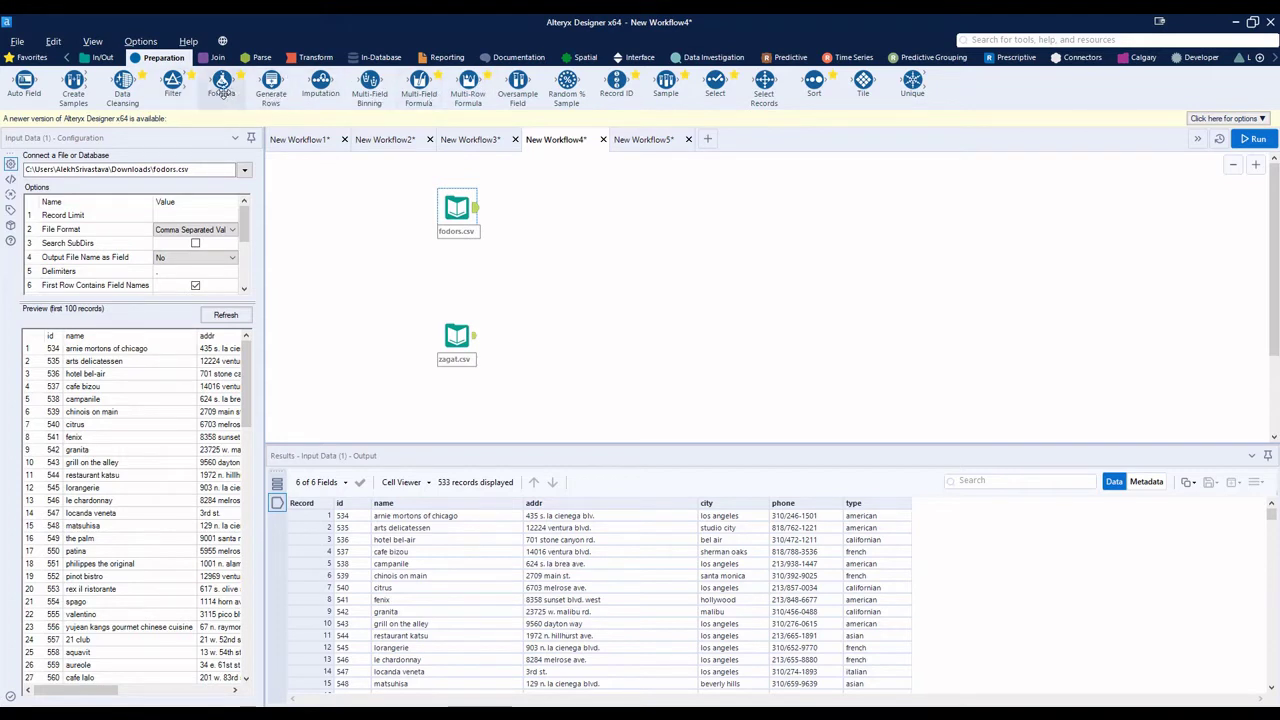
drag(222, 85, 538, 207)
drag(122, 88, 530, 336)
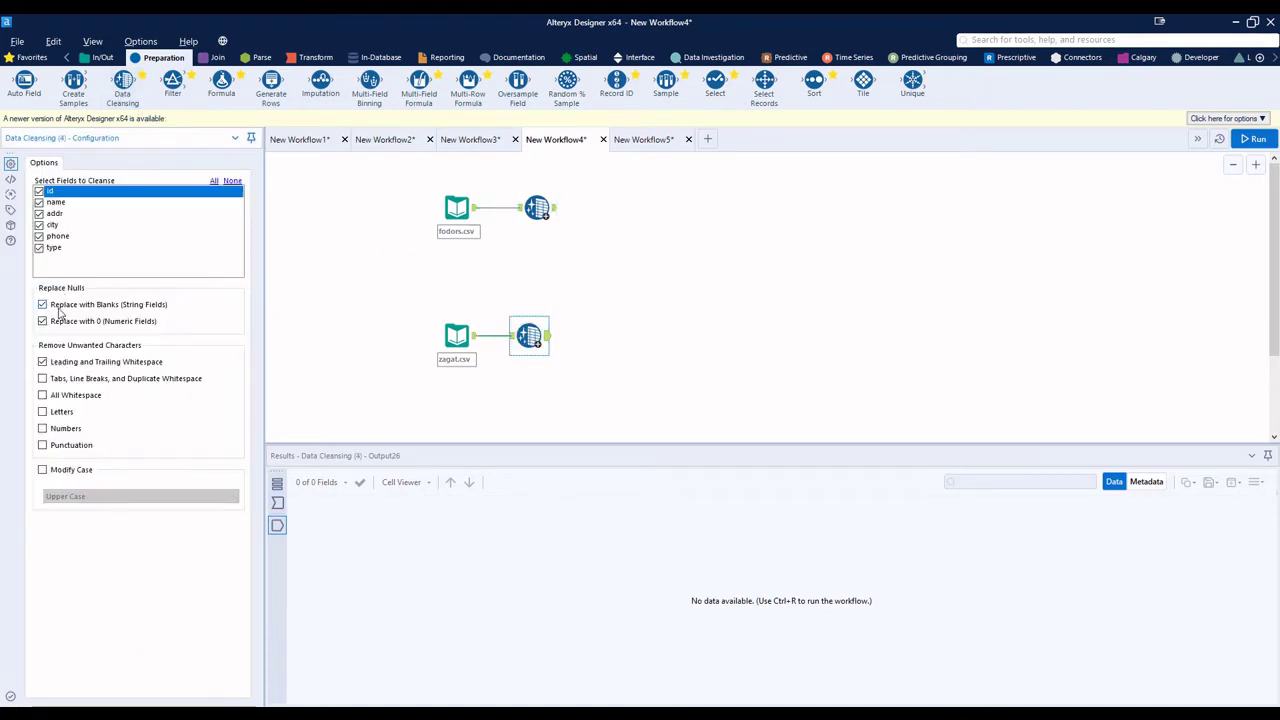
Step: Set the zagat.csv cleansing to skip null replacement, remove tabs, line breaks, duplicate whitespace and punctuation, and modify case to Upper Case
click(59, 306)
click(60, 321)
click(78, 446)
click(76, 470)
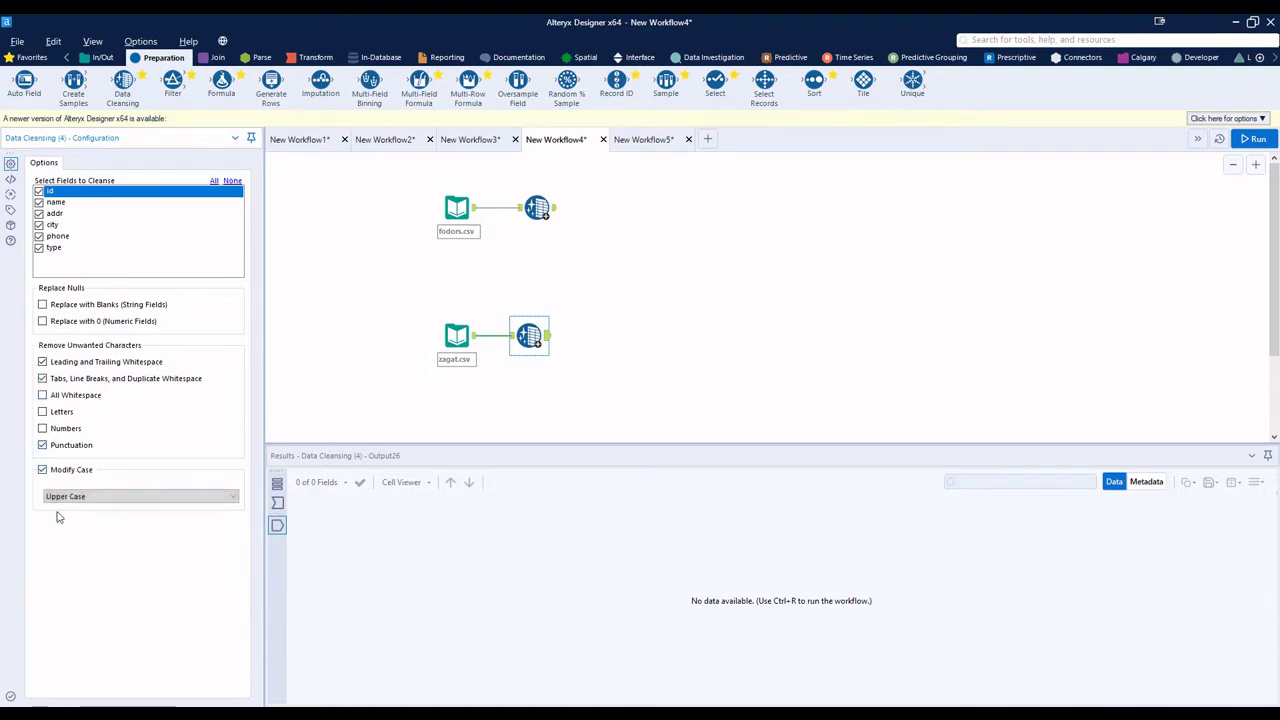
Step: Configure the fodors.csv cleansing without null replacement, removing tabs, line breaks, duplicate whitespace and punctuation, with Upper Case, and run the workflow to check both outputs
click(538, 210)
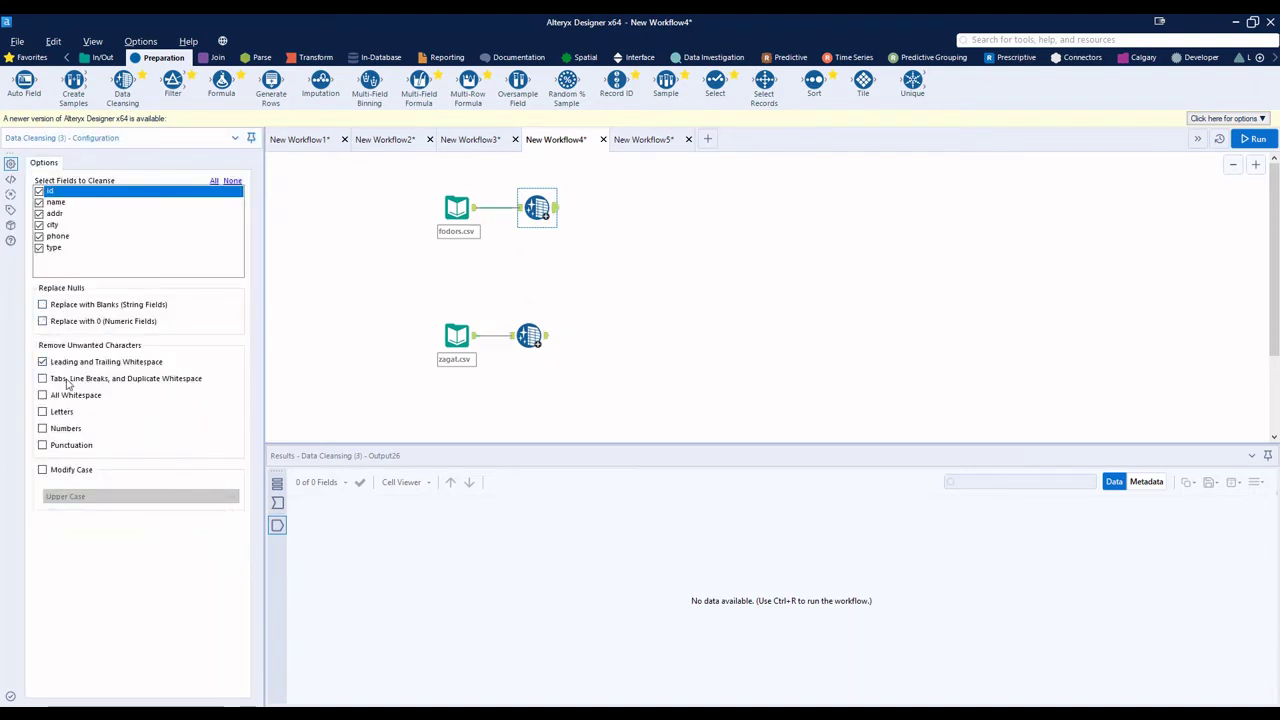
click(69, 380)
click(68, 448)
click(68, 470)
click(1252, 139)
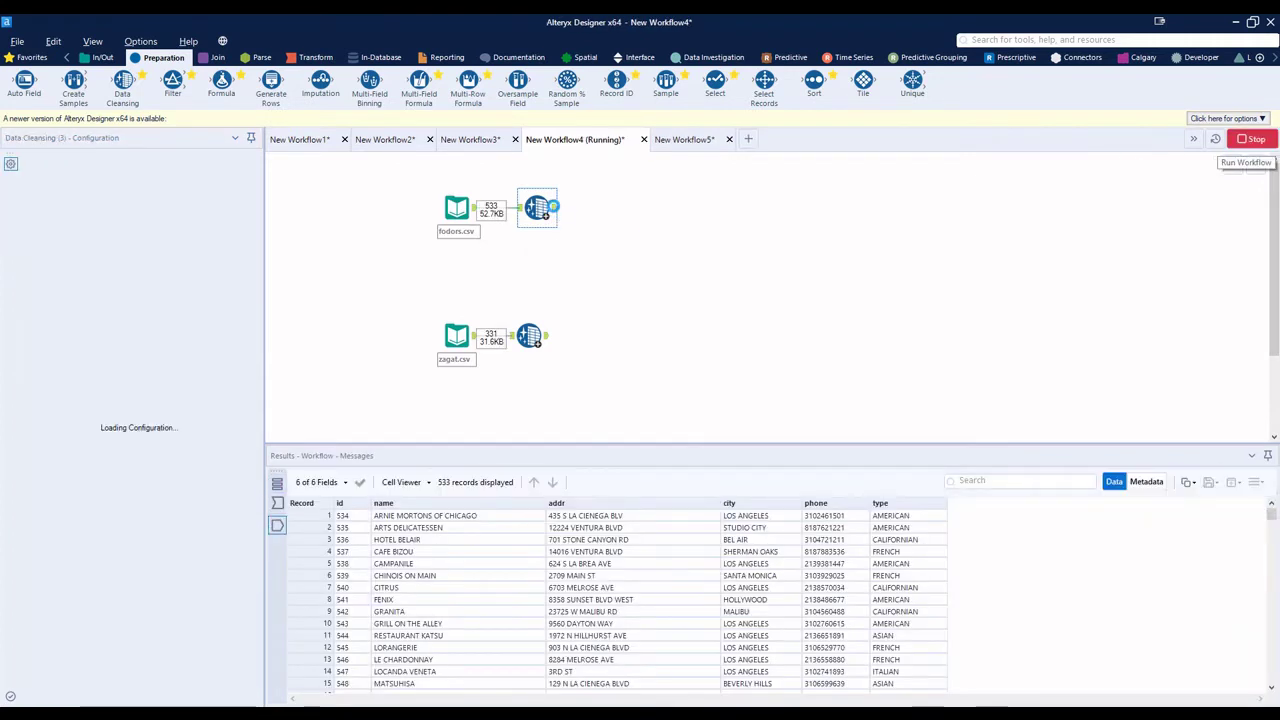
click(544, 340)
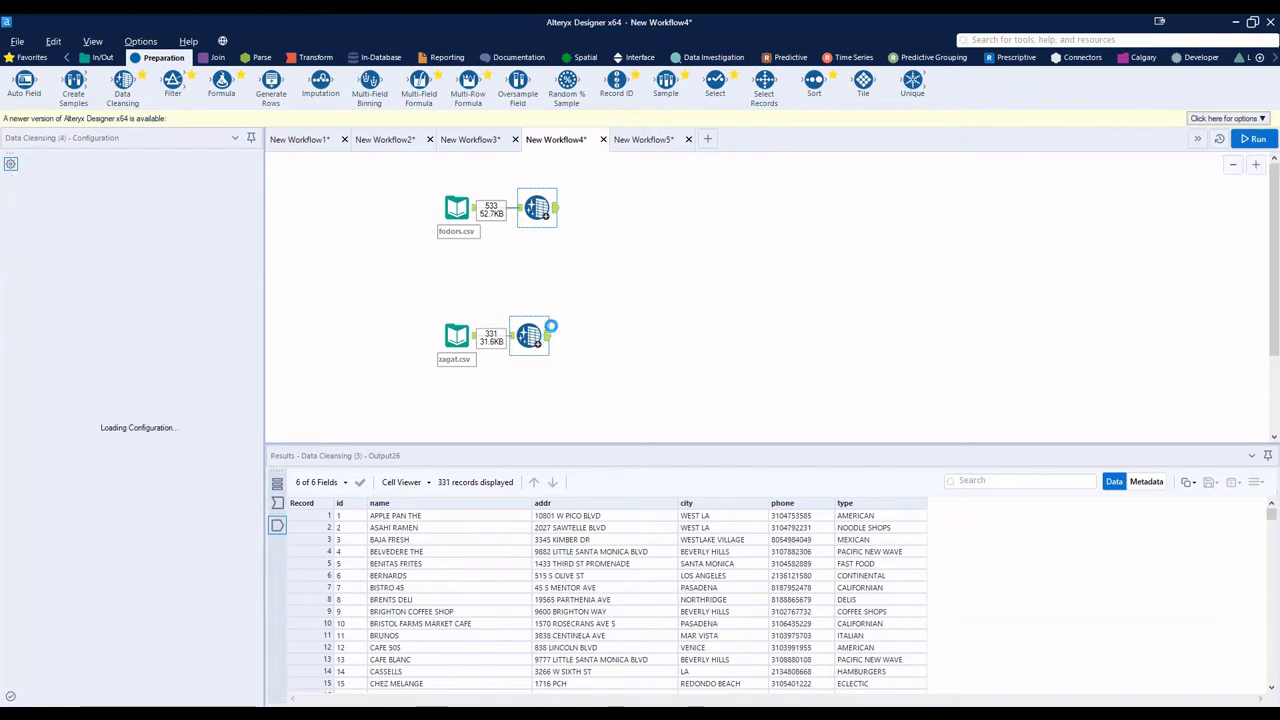
Step: Add a Join tool fed by both Data Cleansing tools, joining on name, addr and city, and widen the configuration area
click(217, 57)
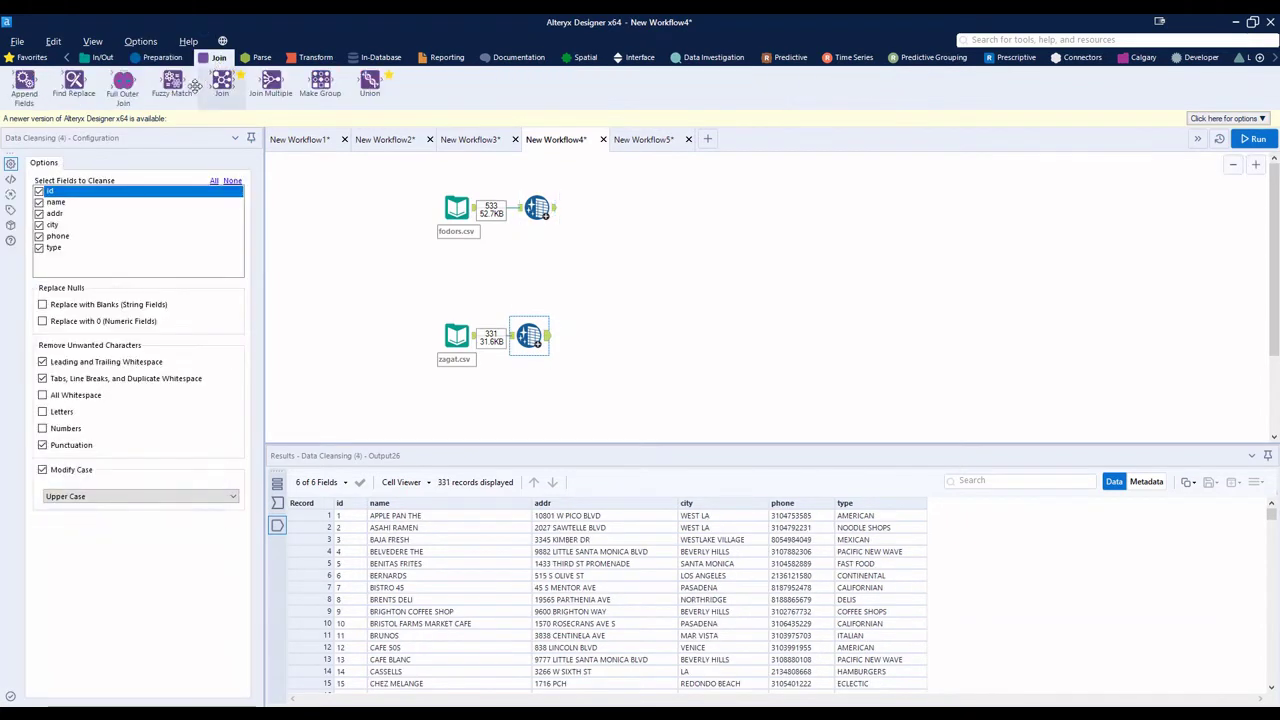
drag(222, 82, 608, 270)
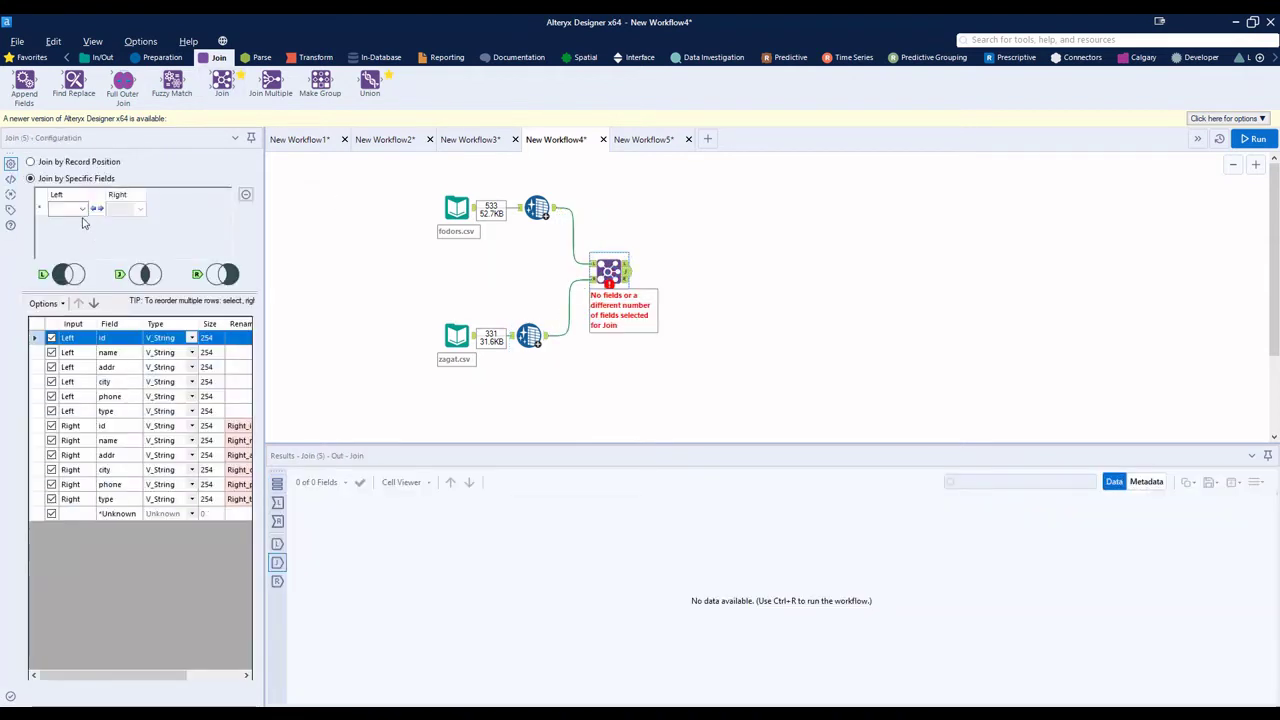
click(82, 208)
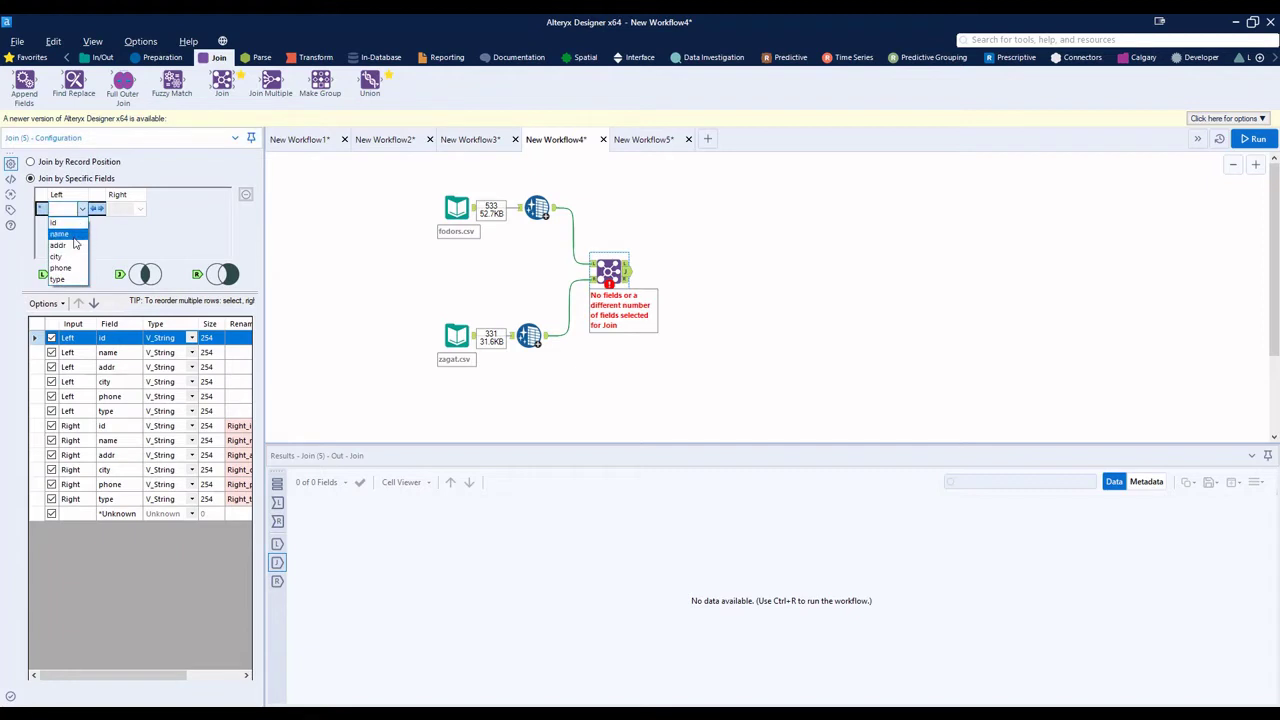
click(74, 232)
click(78, 222)
click(71, 259)
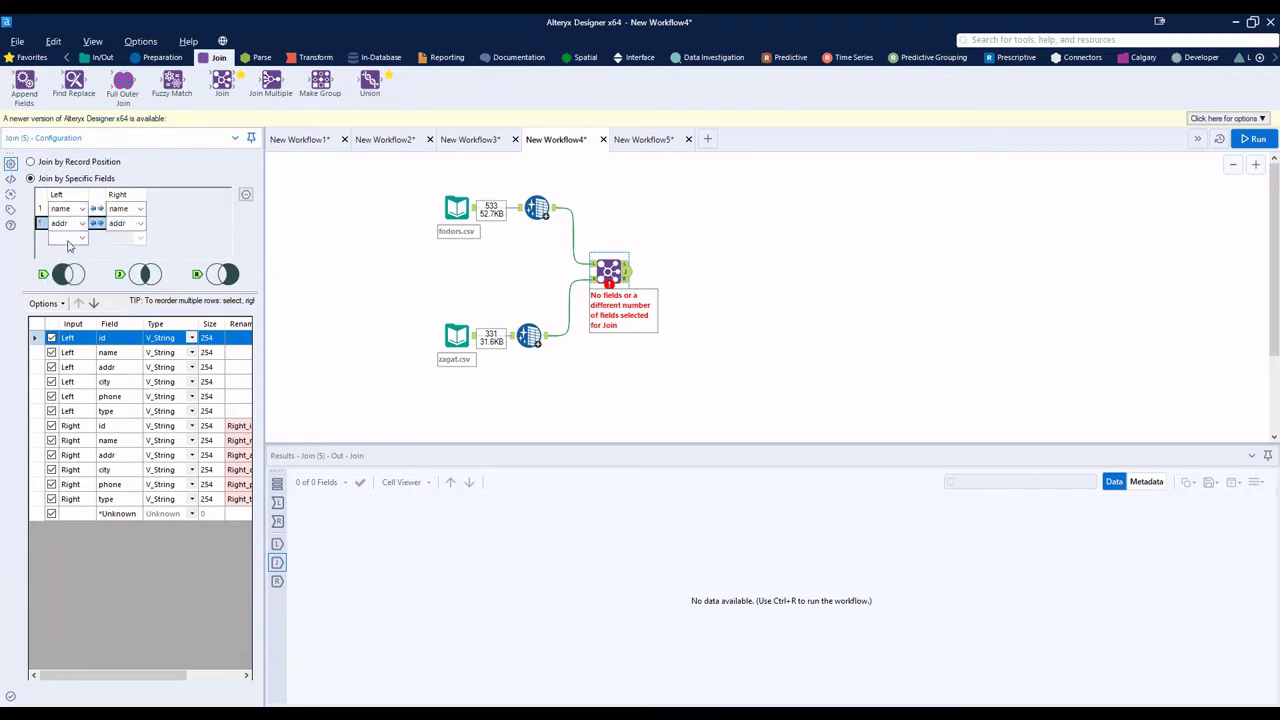
click(62, 237)
click(58, 285)
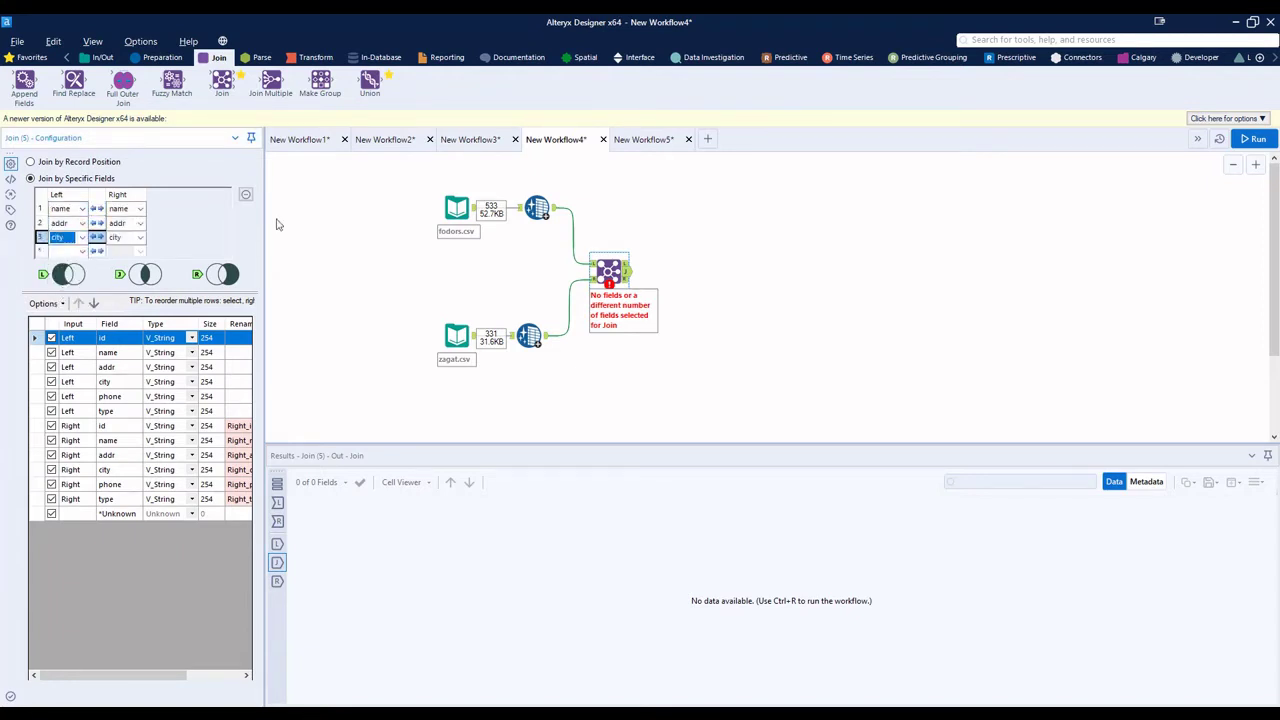
drag(263, 208, 440, 208)
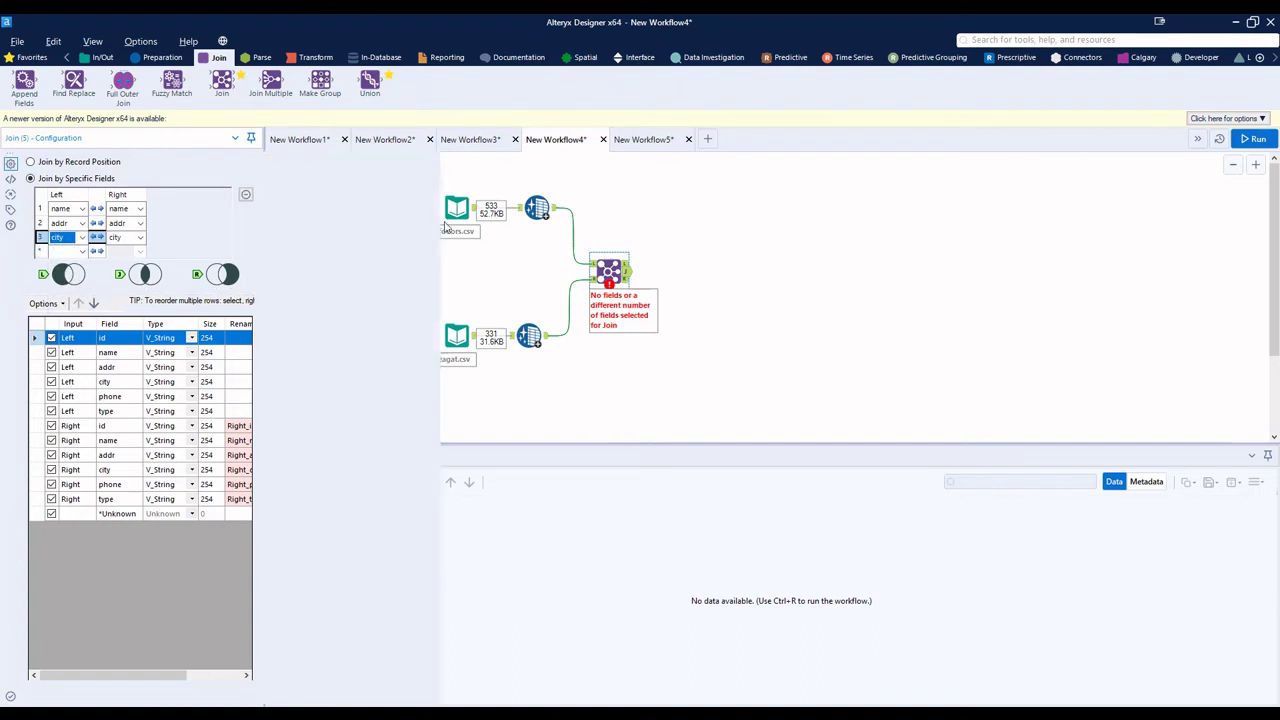
Step: Run the workflow and review the joined records from the Join output
click(1255, 139)
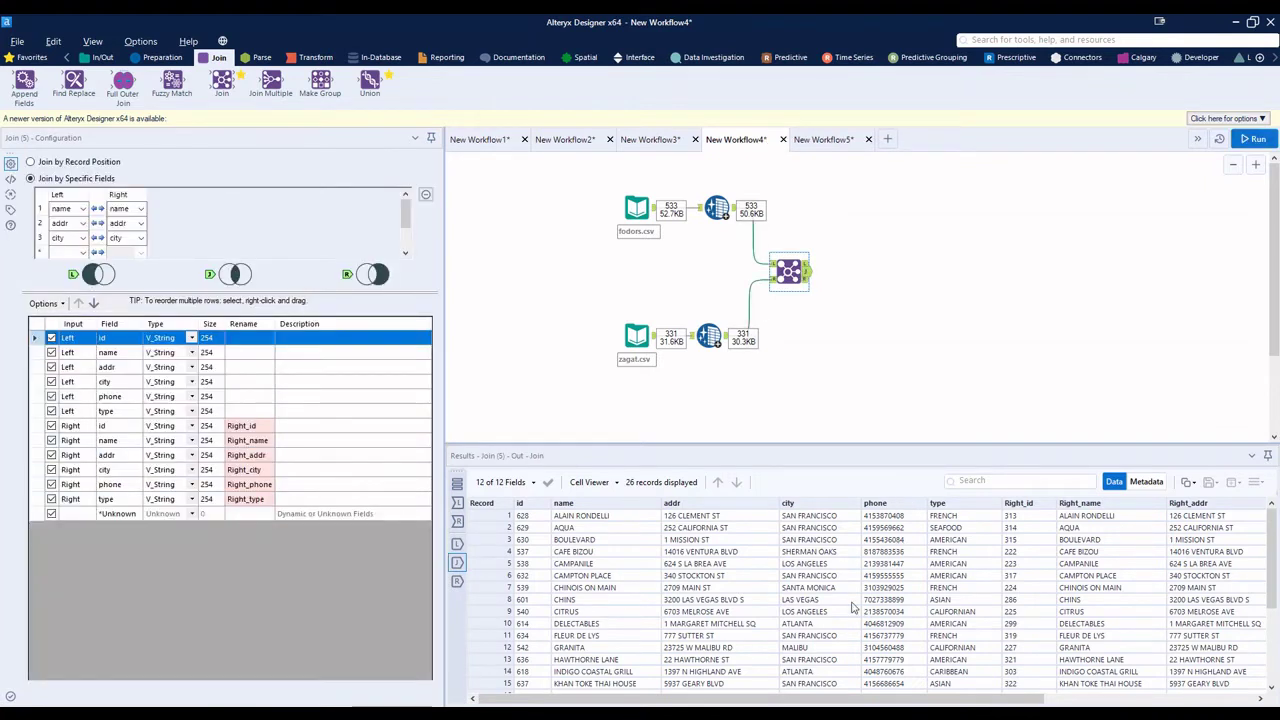
scroll(853, 607, down, 4)
scroll(840, 570, up, 4)
drag(444, 241, 410, 258)
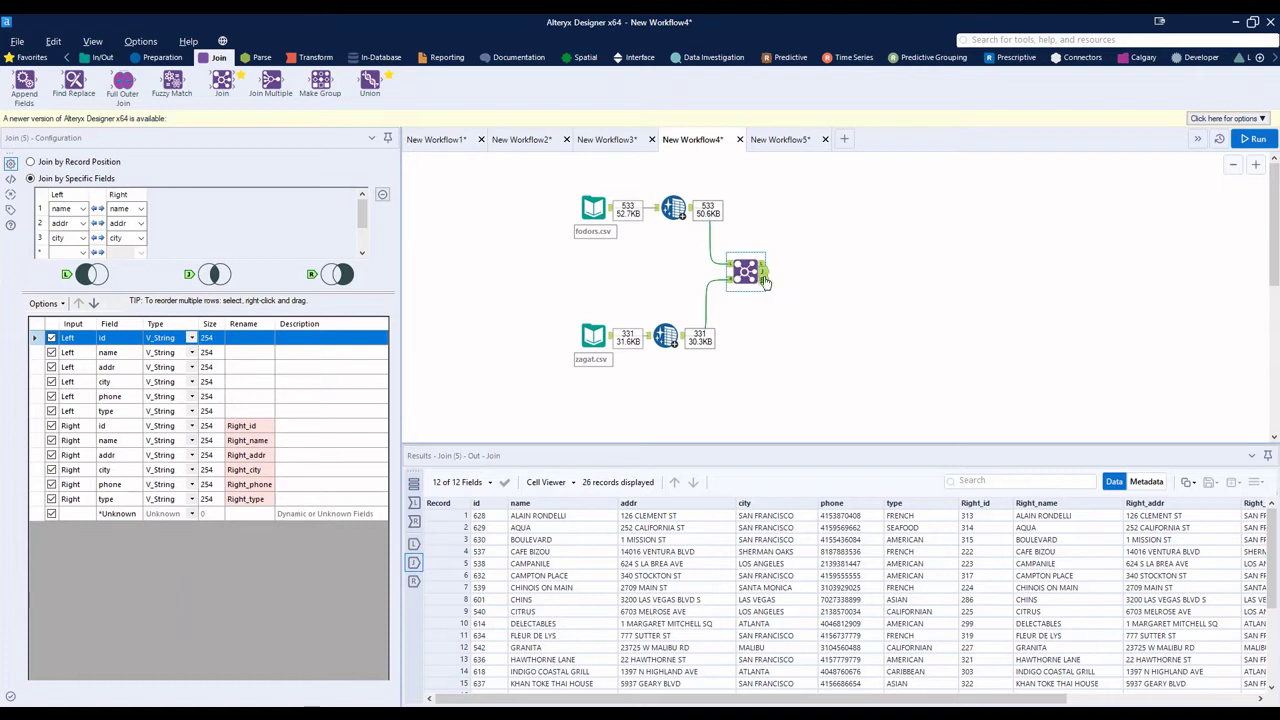
Step: Replace the Data Cleansing and Join tools with an unconnected Fuzzy Match tool set to Merge mode
drag(803, 372, 645, 190)
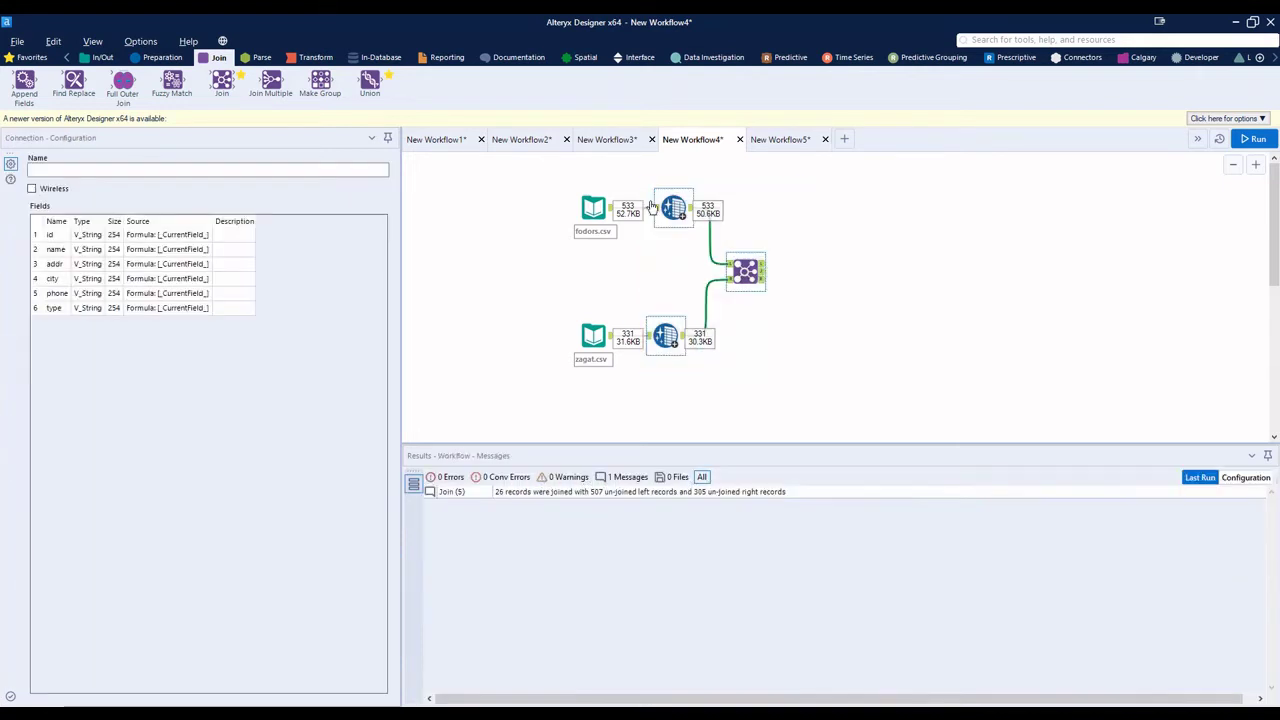
key(Delete)
drag(172, 80, 995, 265)
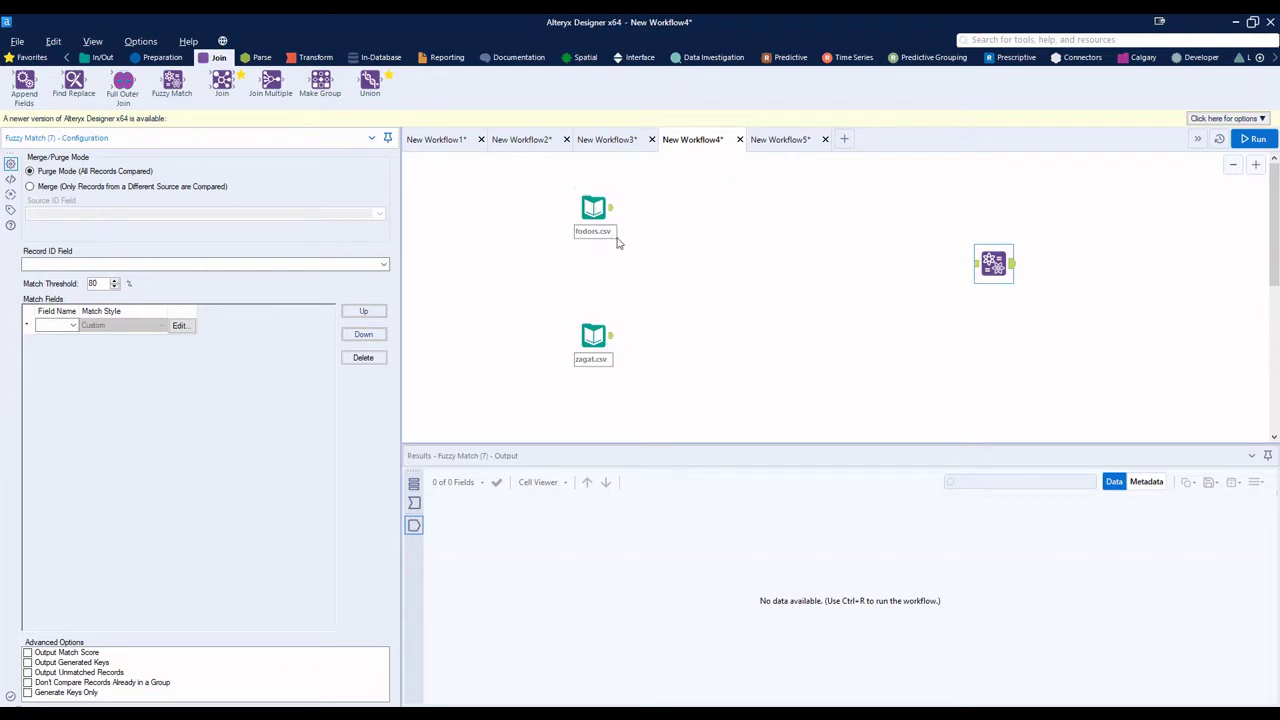
click(88, 187)
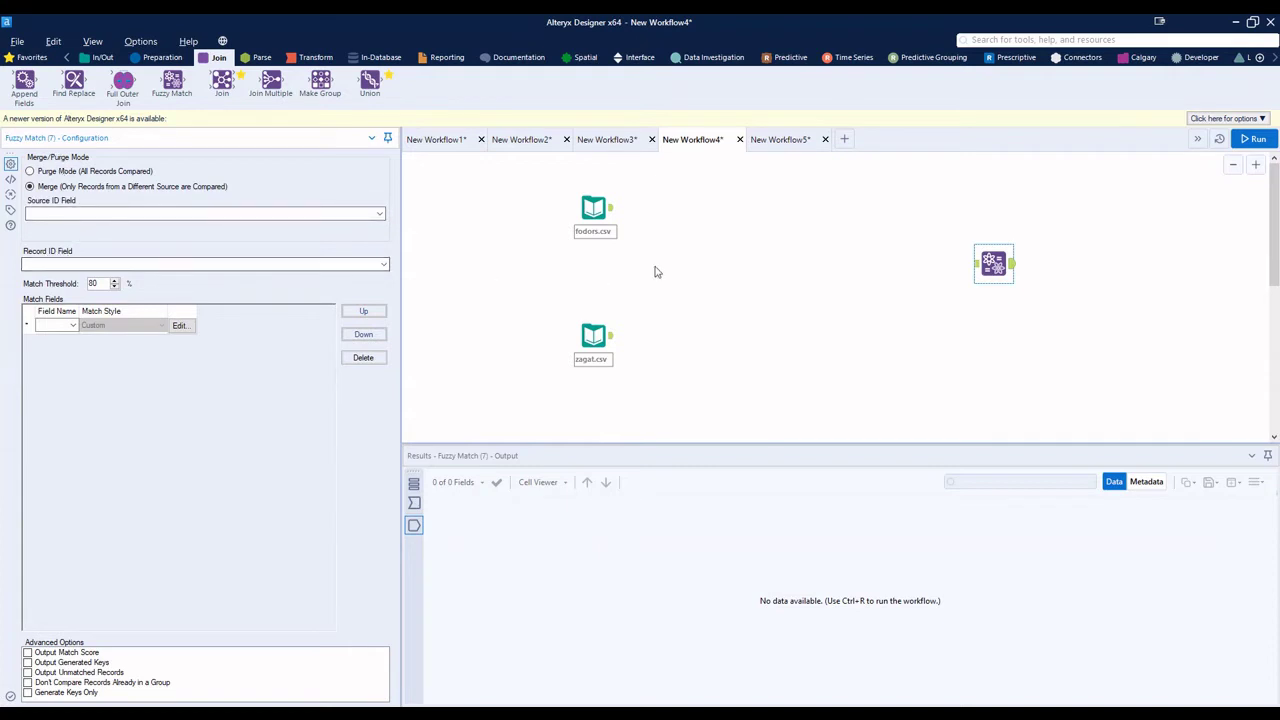
Step: Examine the id values in the fodors.csv records and in the zagat.csv records down to the last row
click(609, 209)
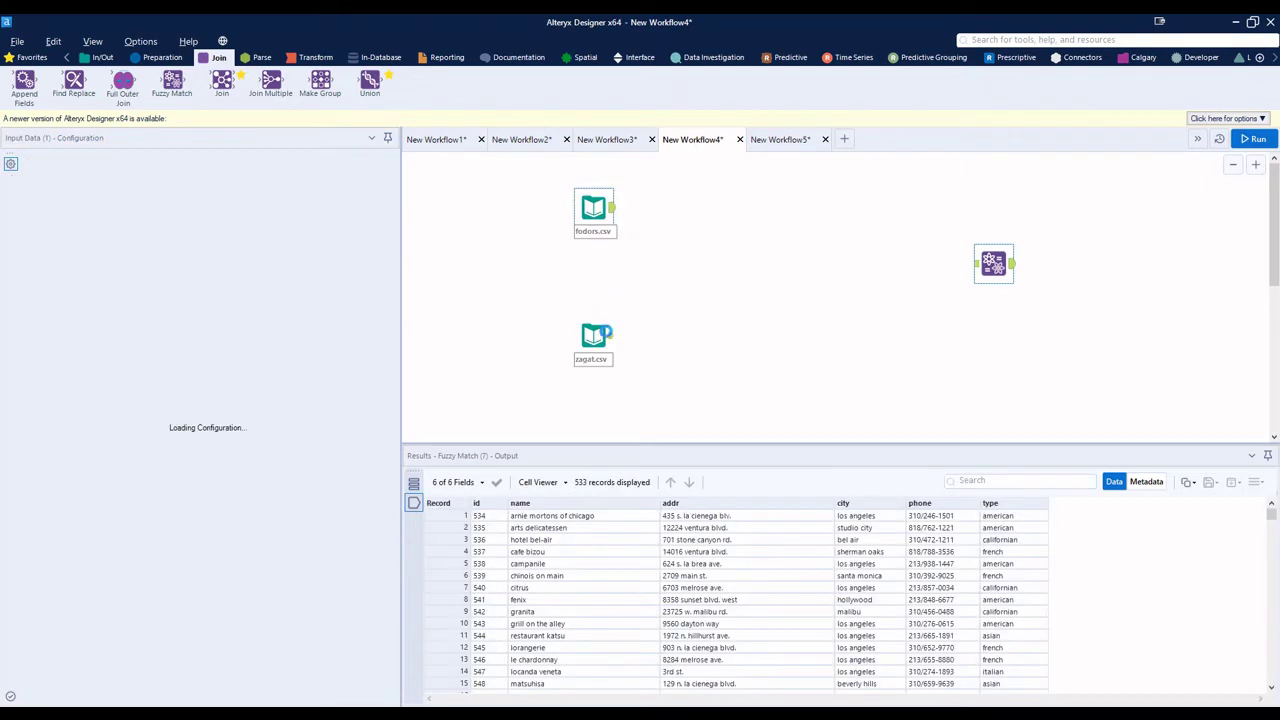
scroll(588, 577, down, 2)
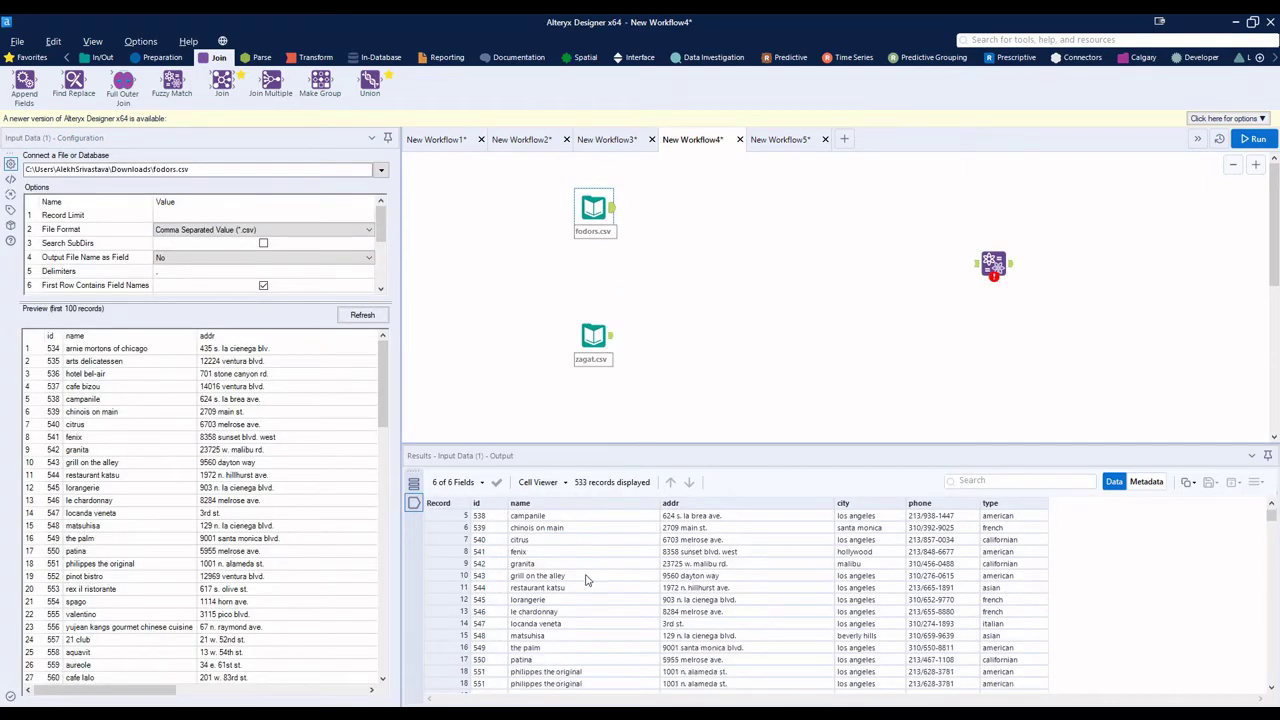
scroll(589, 577, up, 2)
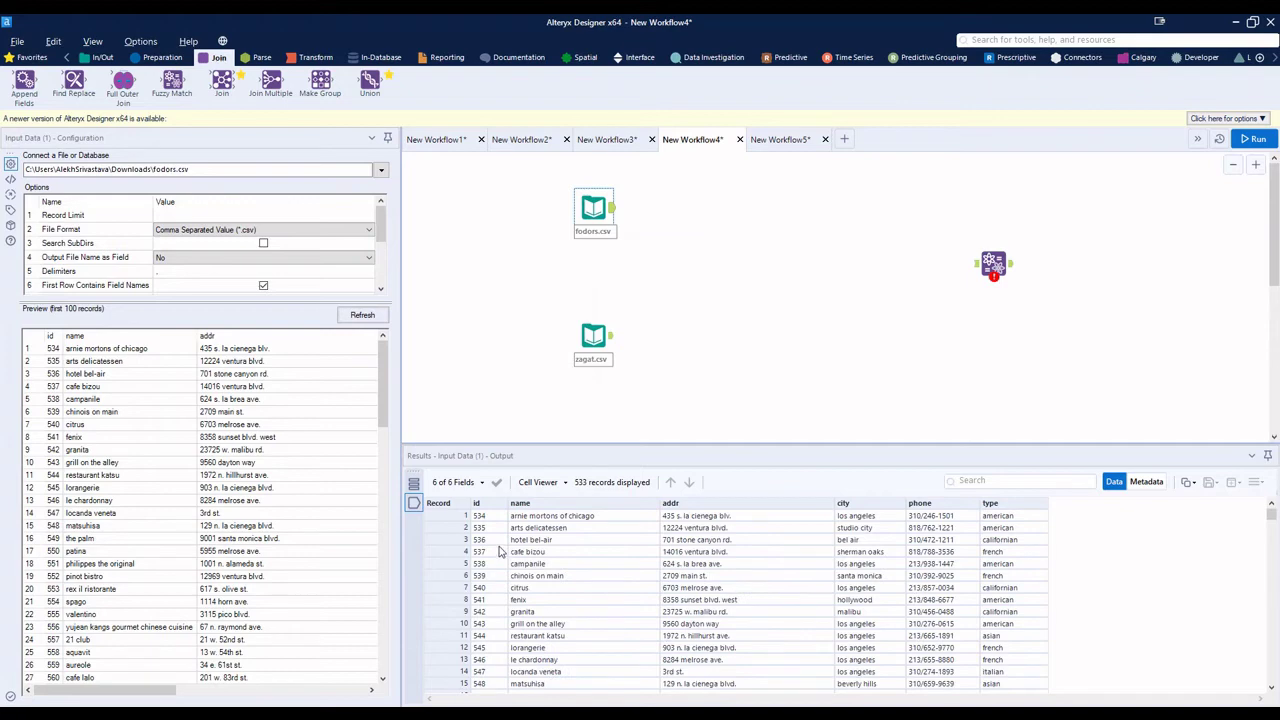
scroll(500, 551, down, 20)
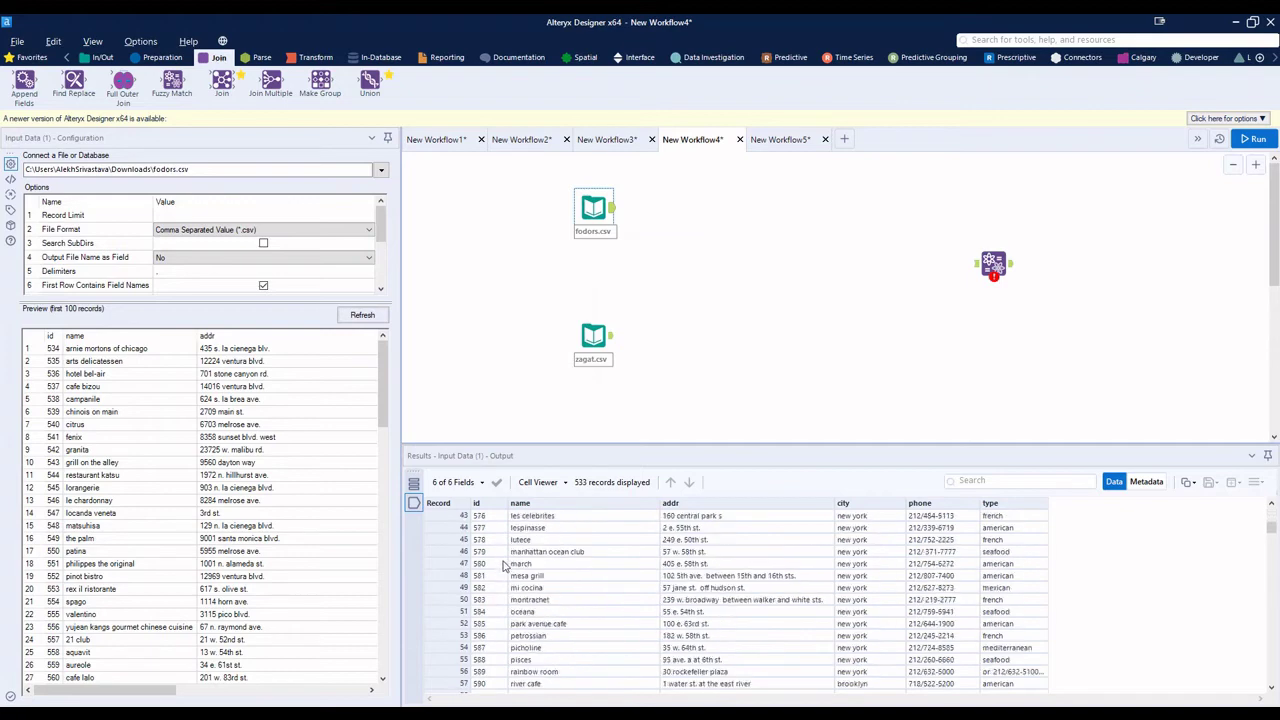
click(612, 337)
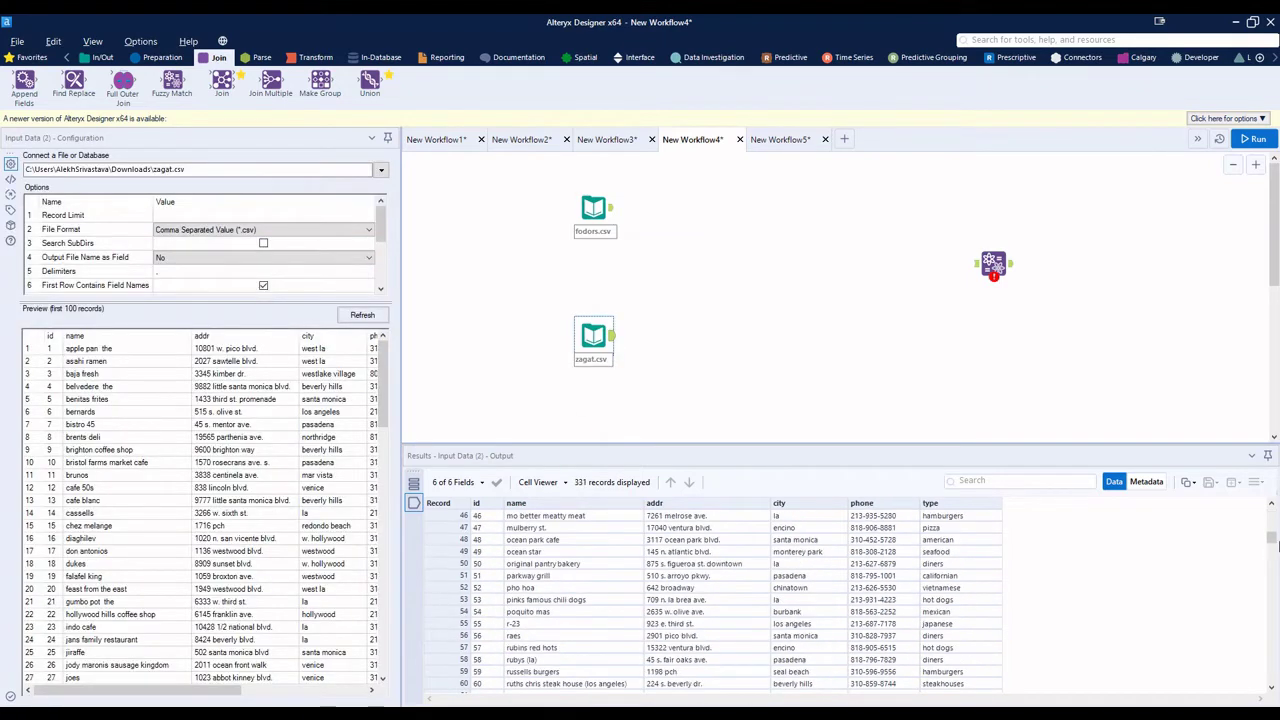
drag(1272, 540, 1272, 680)
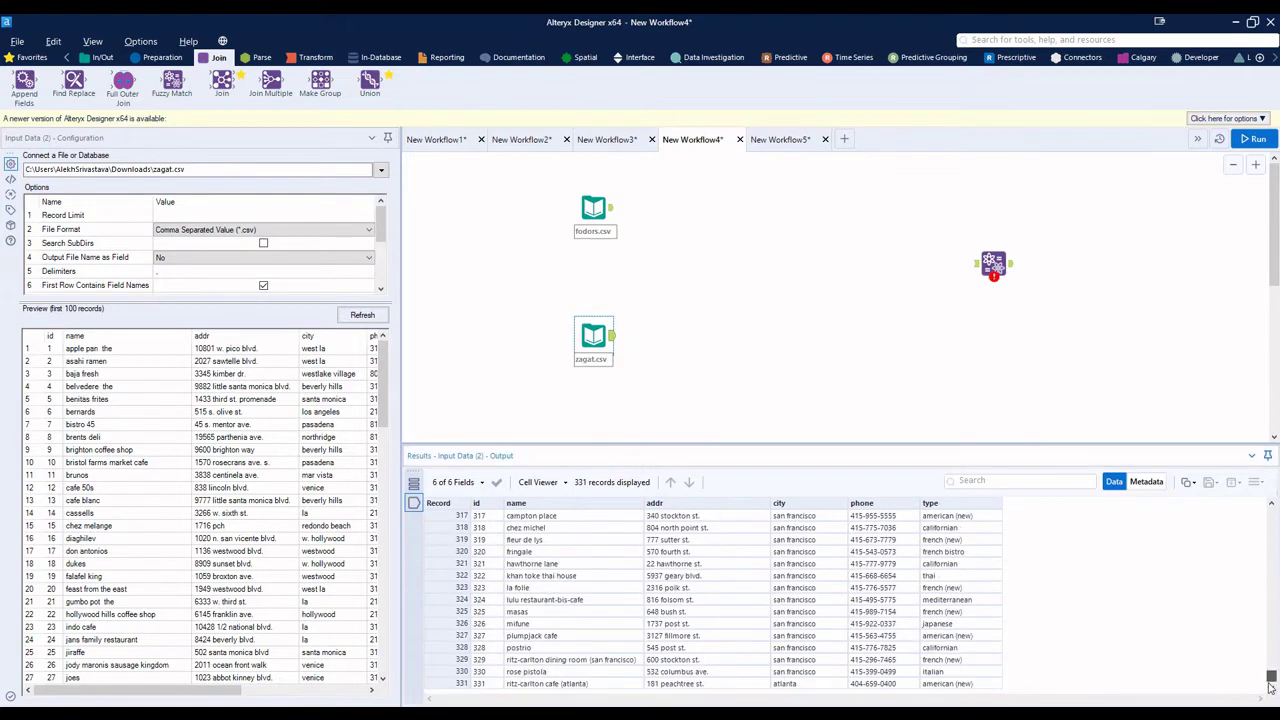
click(503, 684)
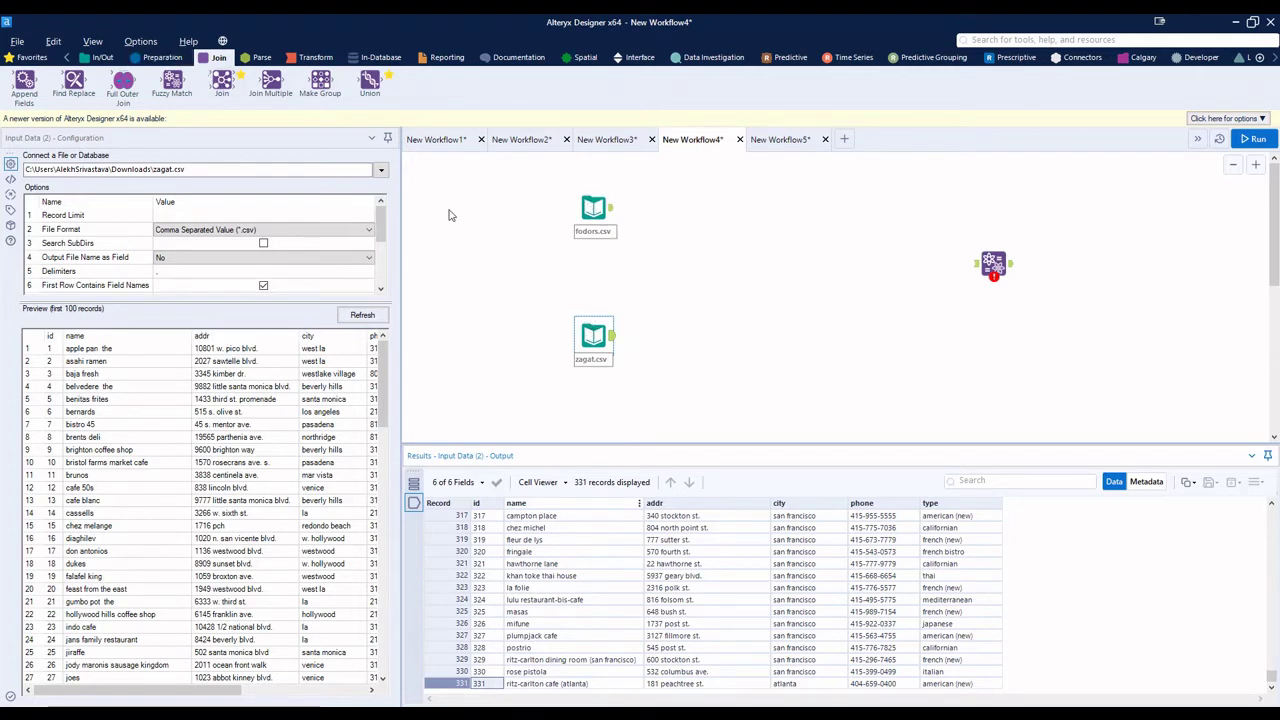
Step: Attach a Formula tool to the fodors.csv input that adds a column named source with the value 'FODORS'
click(162, 57)
drag(221, 82, 667, 210)
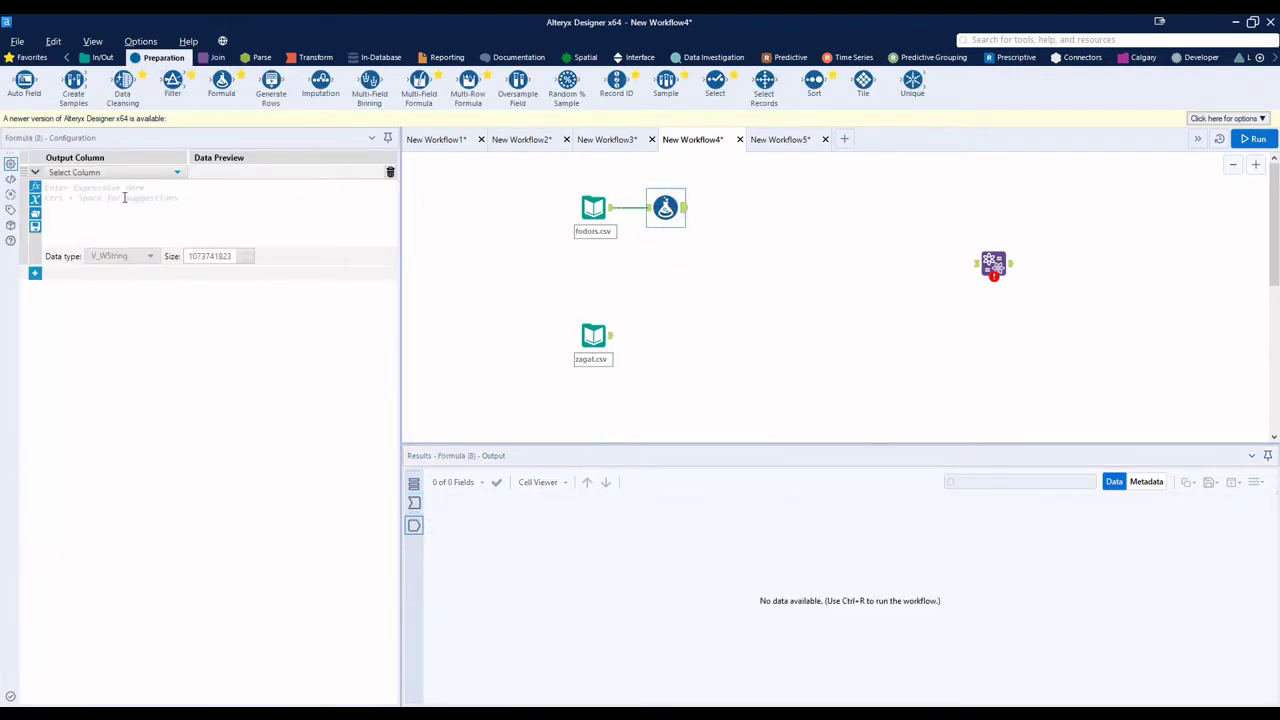
click(127, 179)
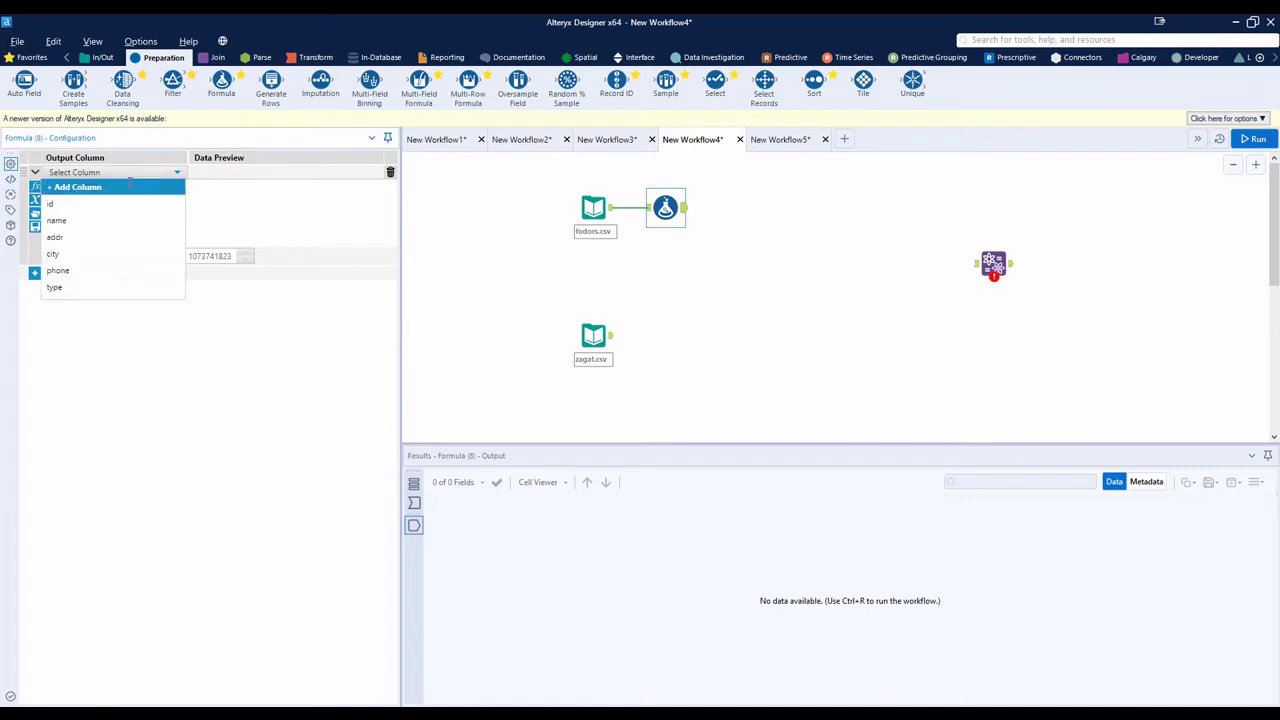
click(131, 181)
text(d)
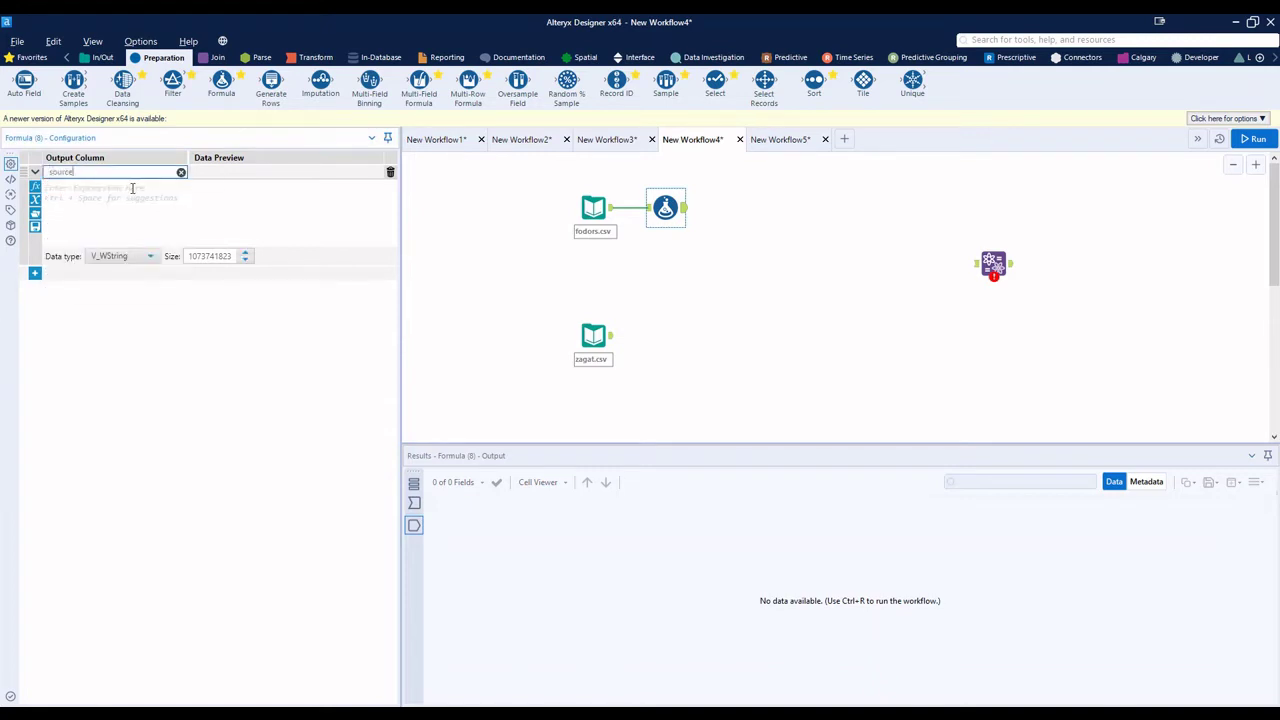
click(128, 191)
text(')
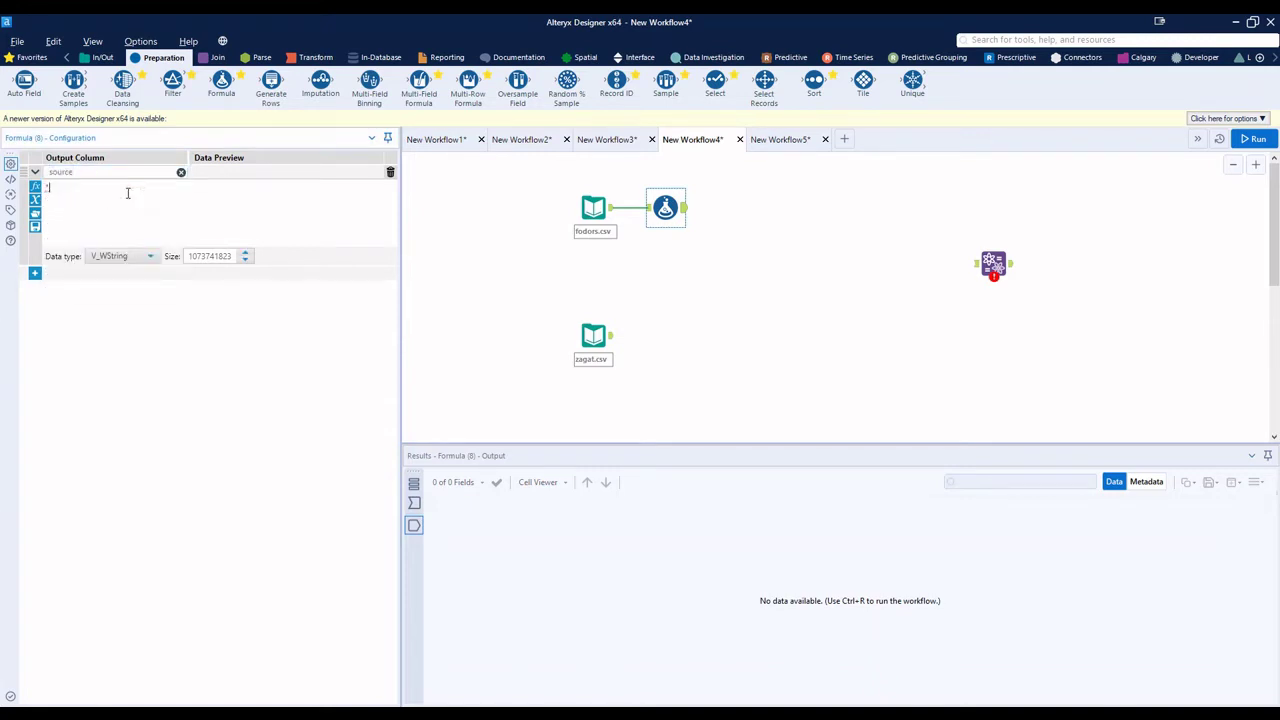
text(FODORS')
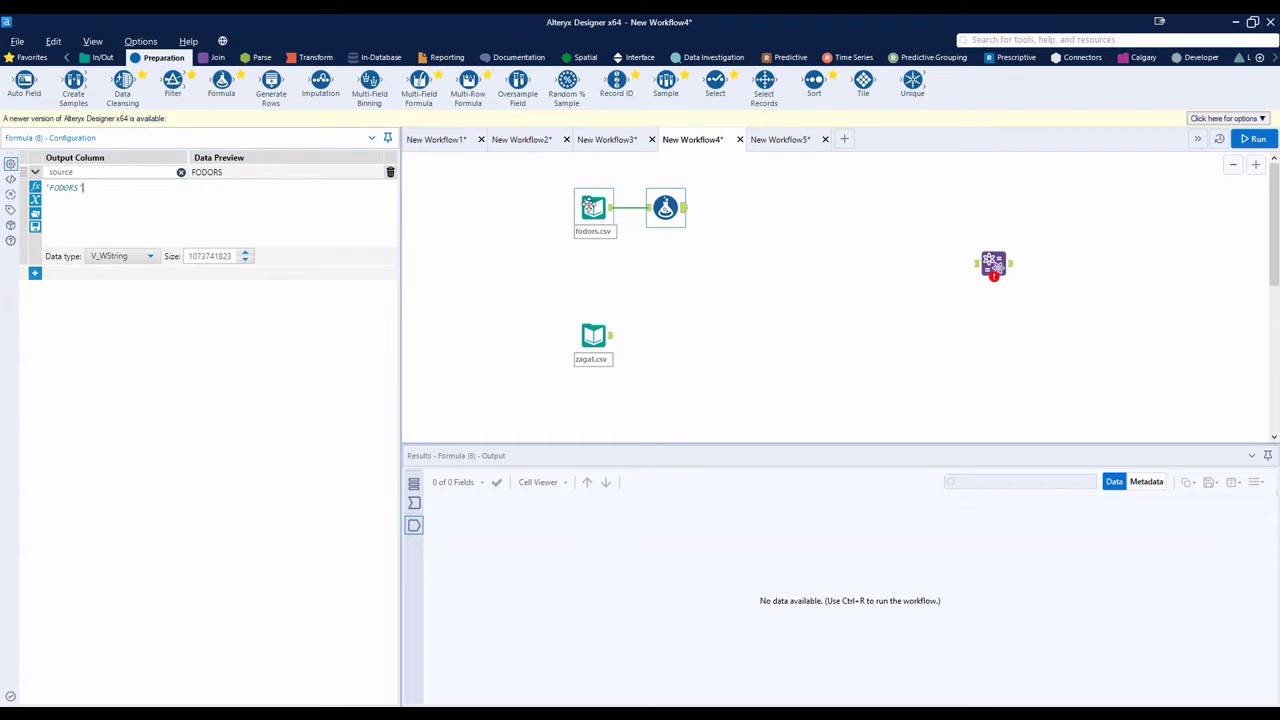
click(593, 207)
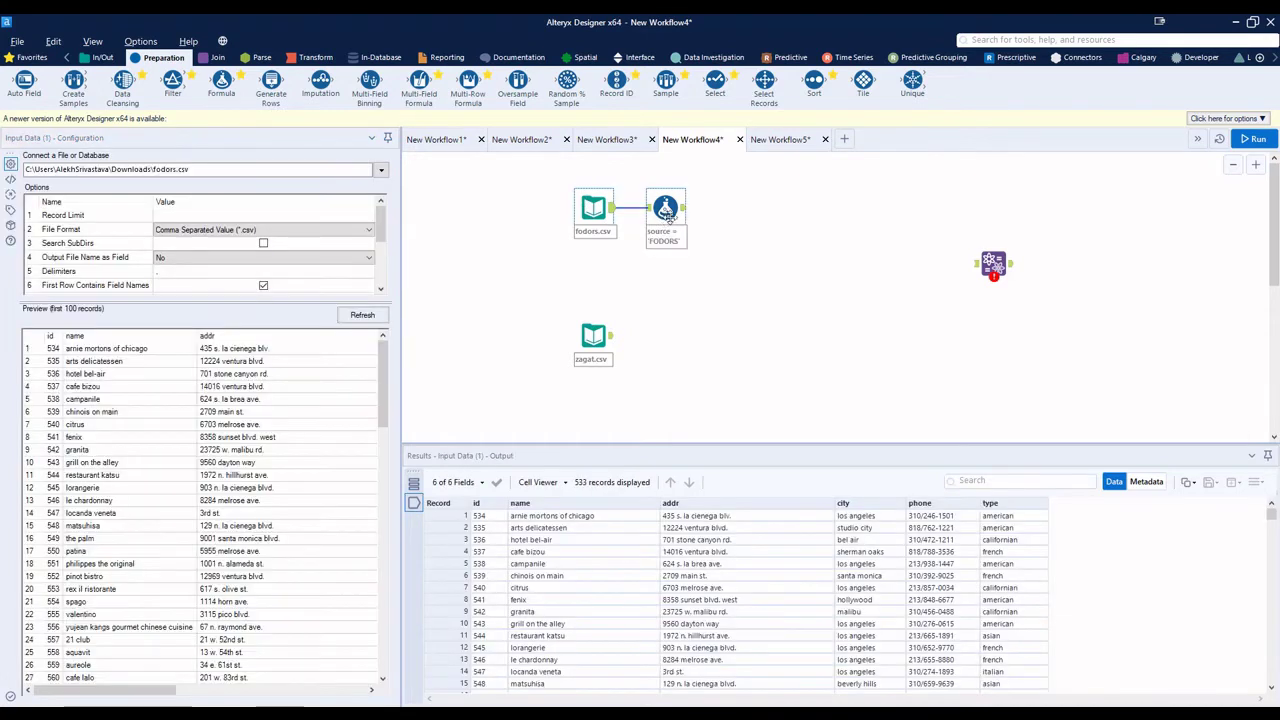
Step: Insert a Record ID tool between the fodors.csv input and its Formula tool
drag(665, 222, 689, 222)
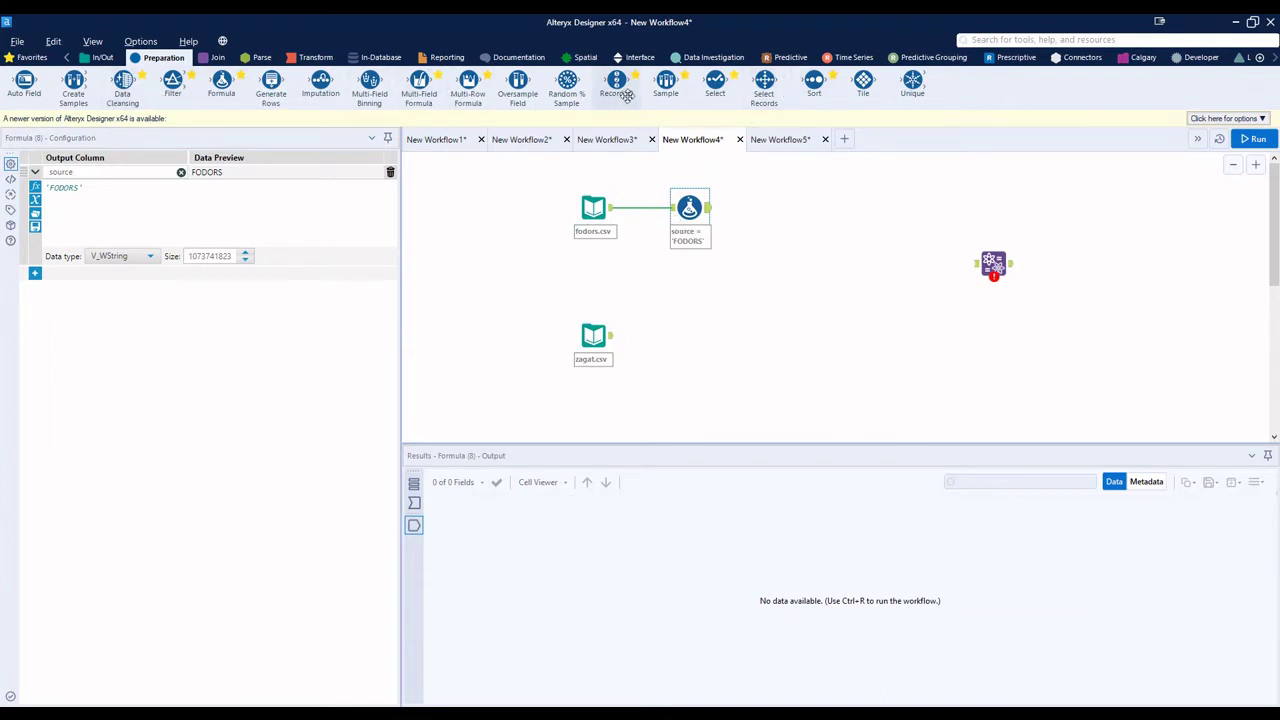
drag(621, 92, 640, 207)
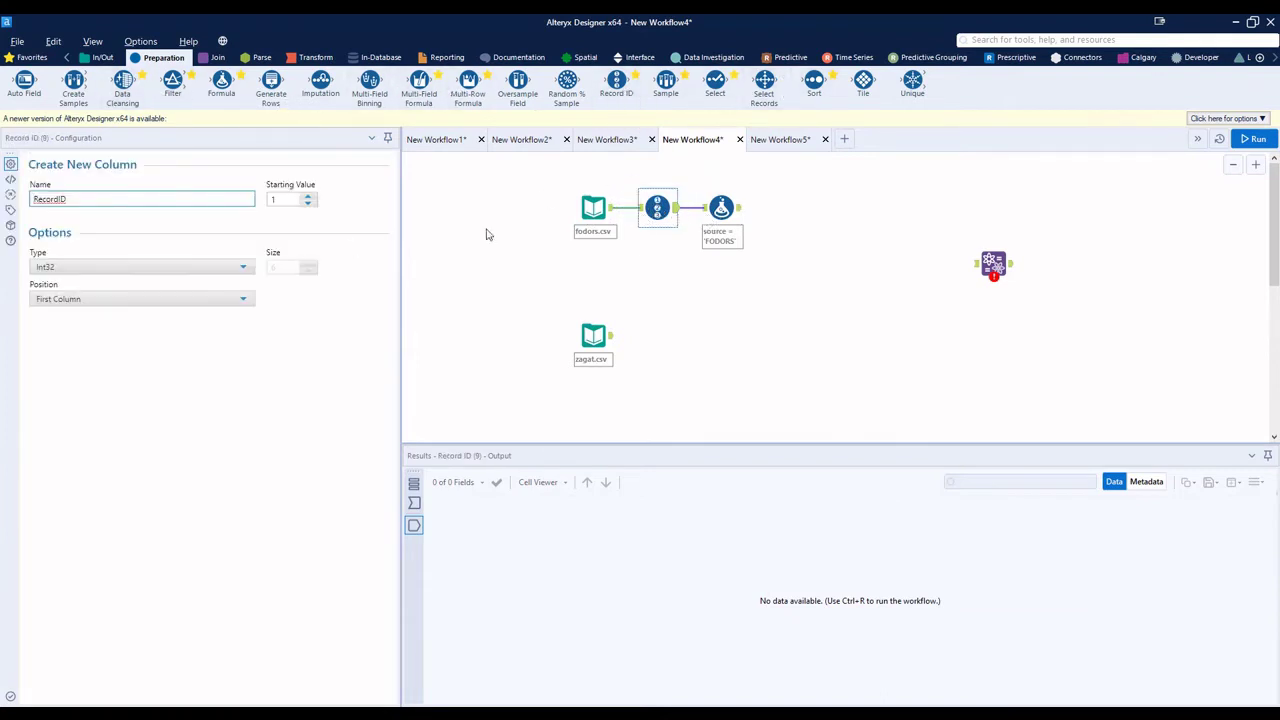
Step: Add a column named record to the fodors.csv Formula tool with the expression [source]+tostring([RecordID])
click(721, 207)
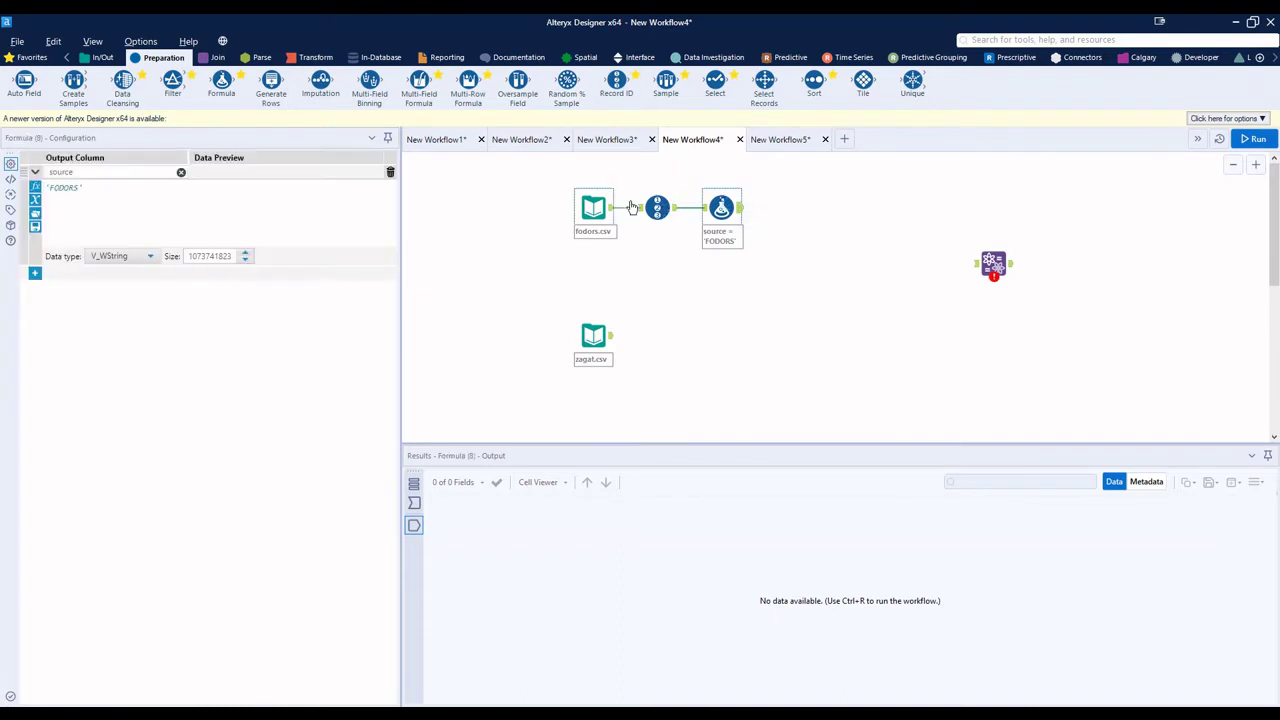
click(35, 273)
click(68, 276)
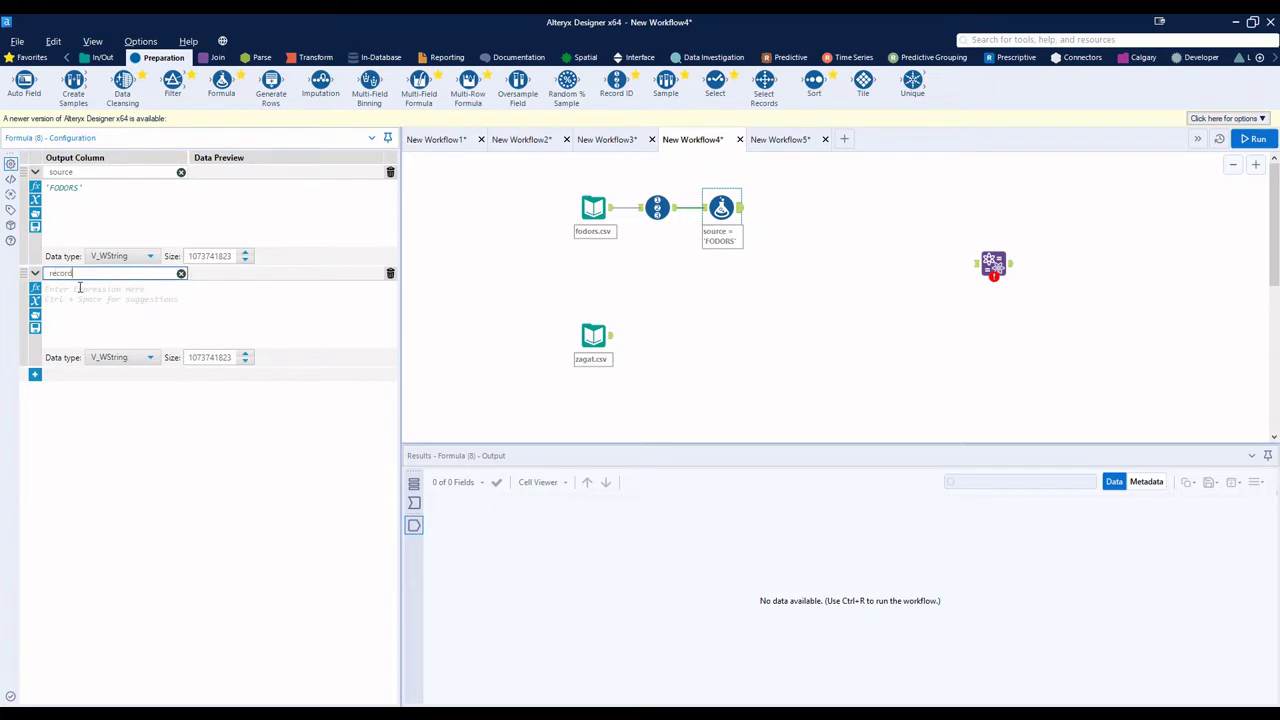
click(67, 289)
text(source)
key(Return)
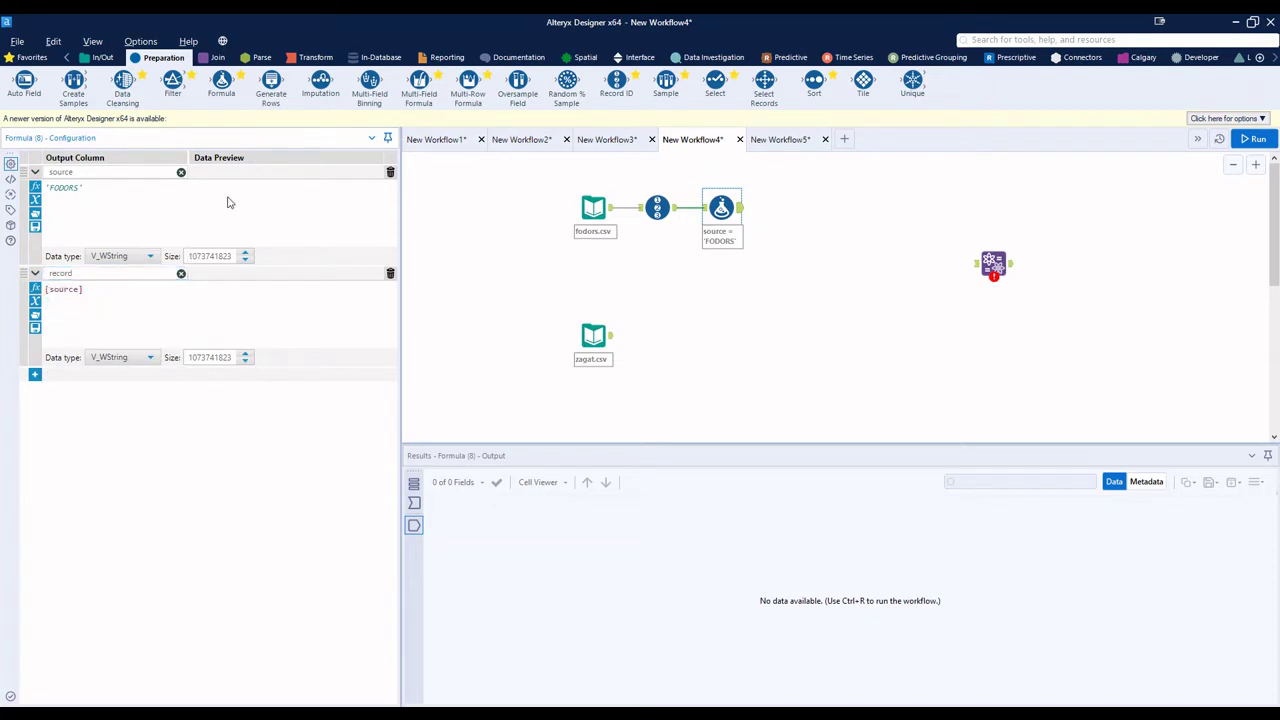
text(+tostring)
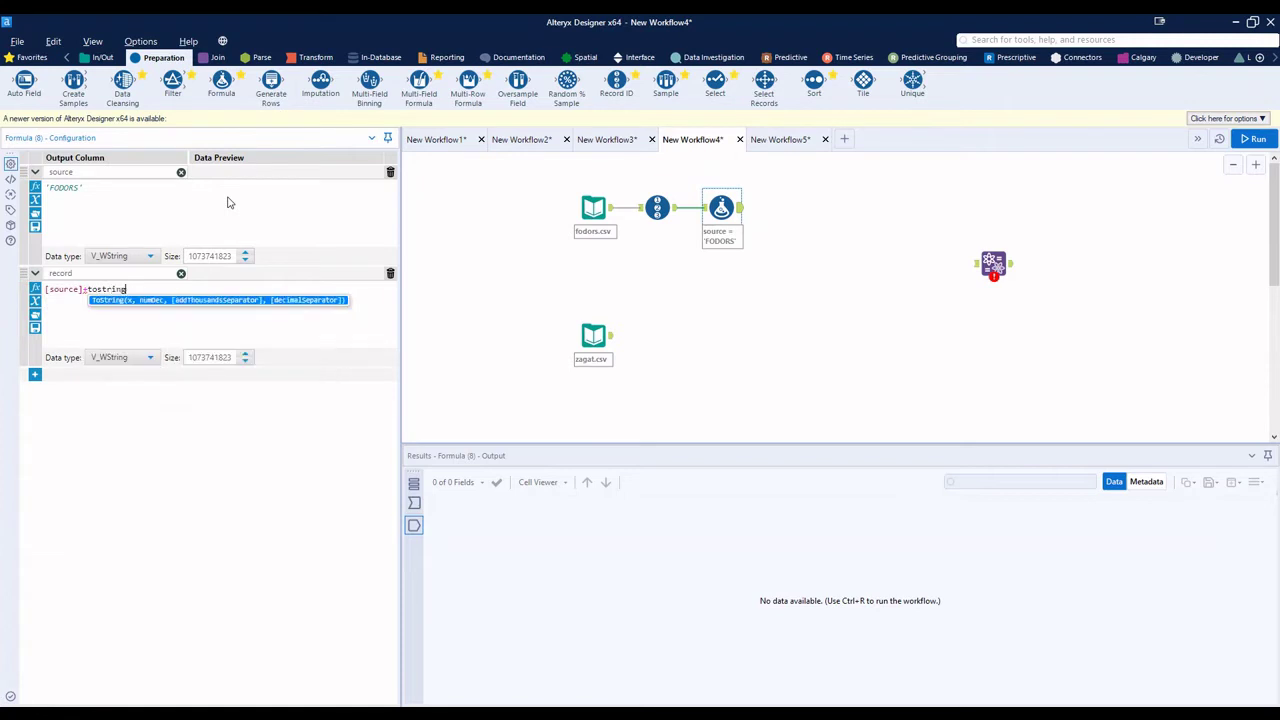
text(()
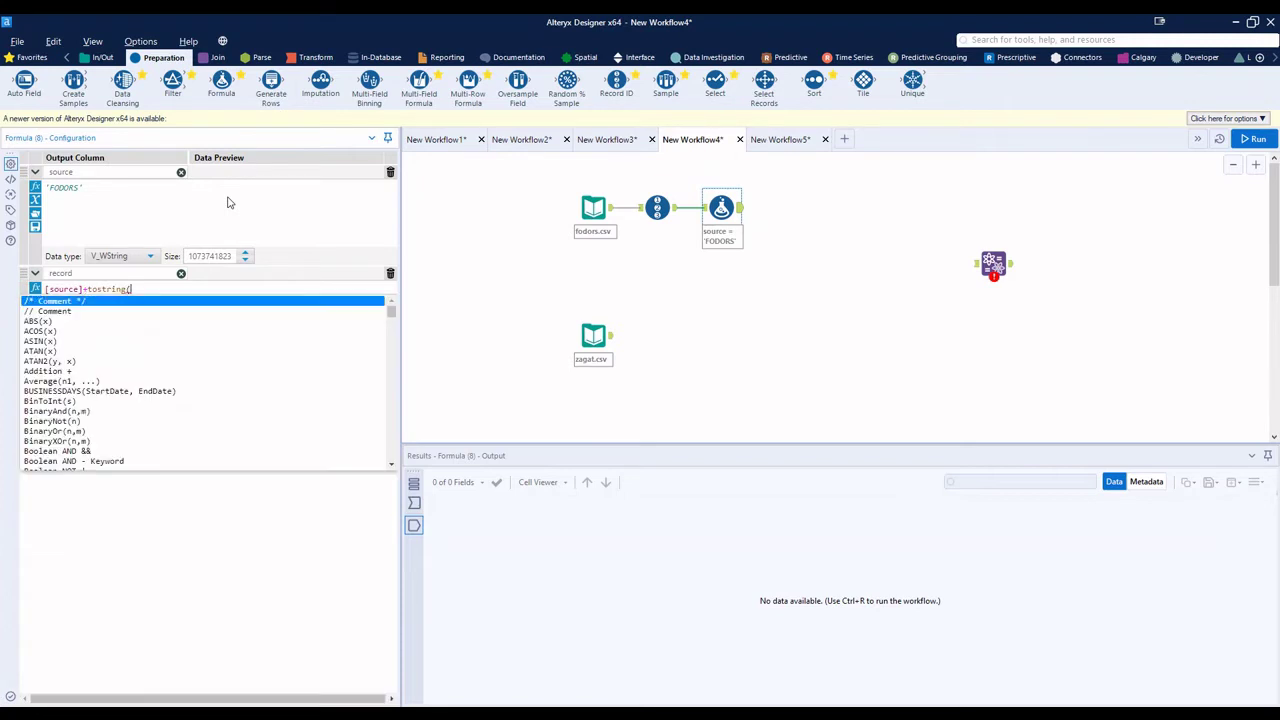
text(recor)
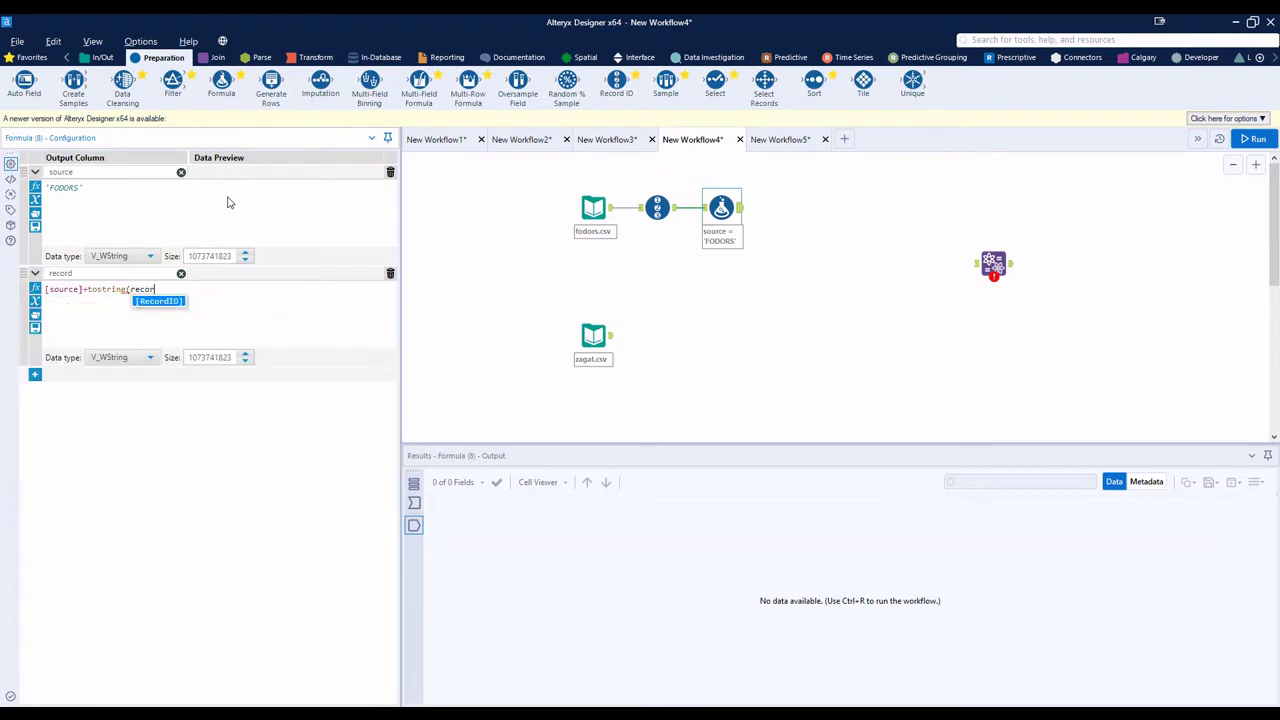
key(Return)
text())
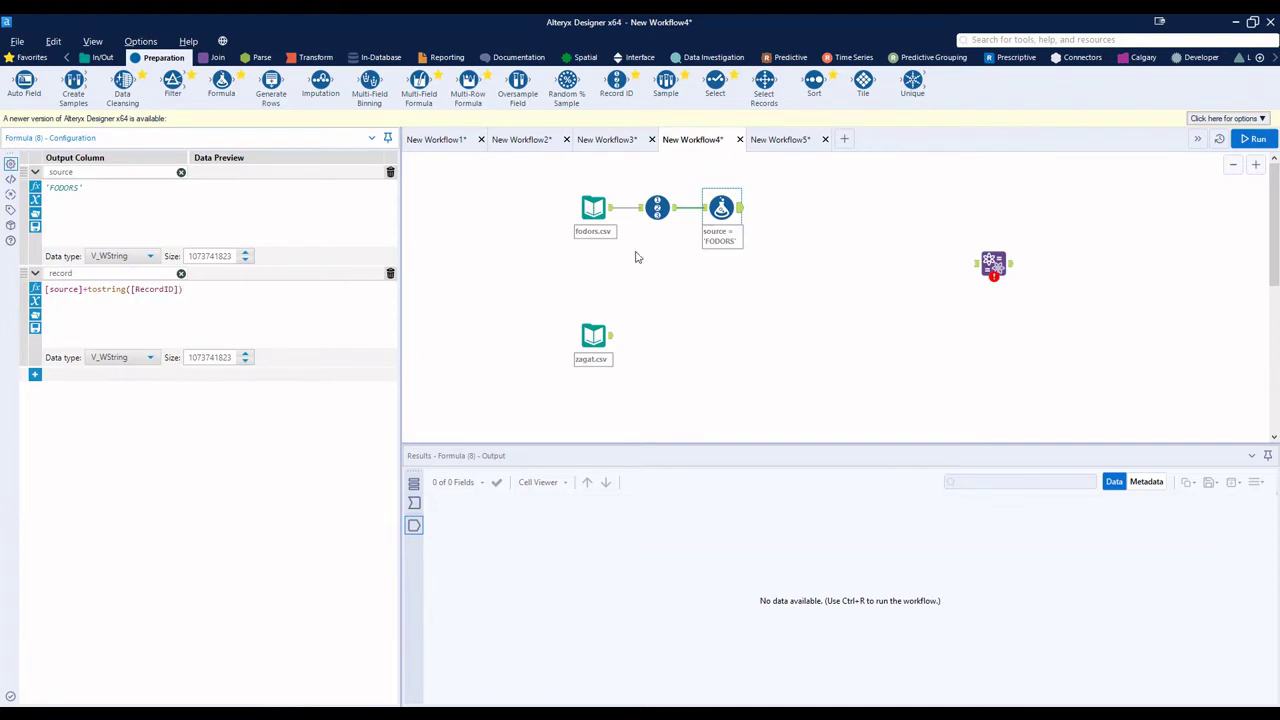
Step: Copy the Record ID and Formula tools from the fodors.csv branch and attach the copies to the zagat.csv input
click(691, 274)
key(ctrl+r)
drag(786, 236, 650, 195)
right_click(677, 196)
click(686, 228)
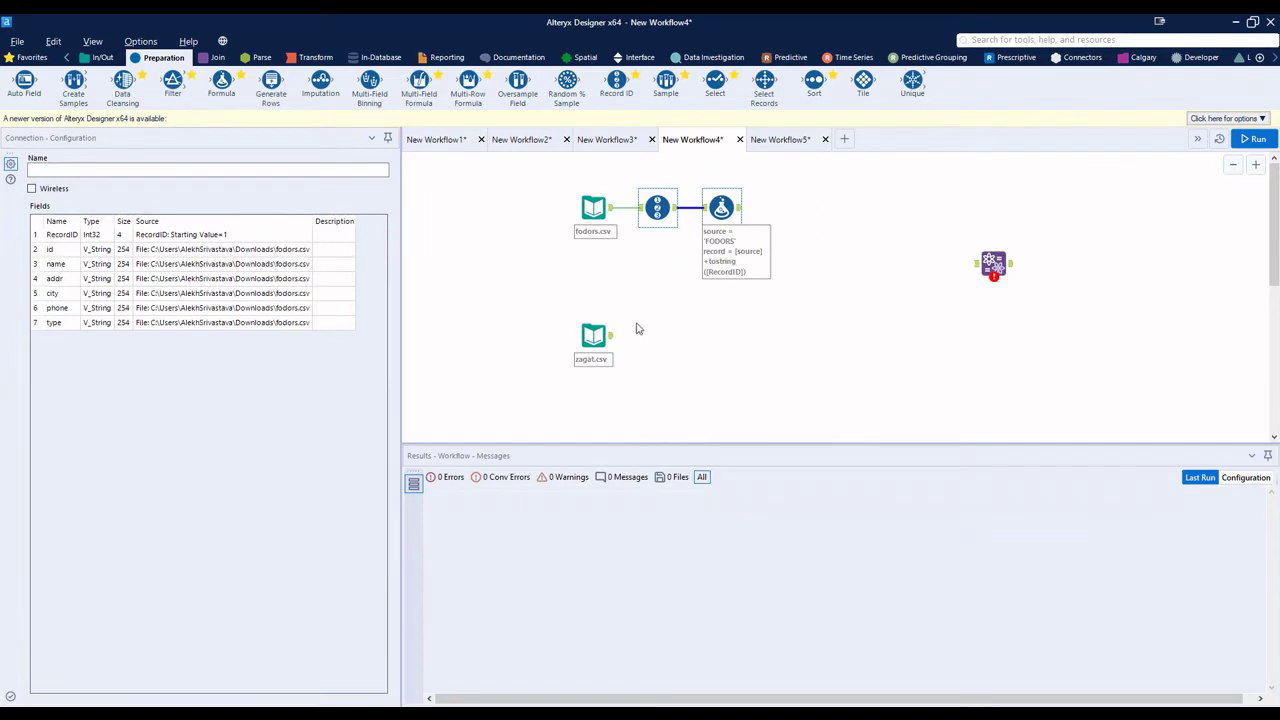
right_click(636, 329)
click(662, 331)
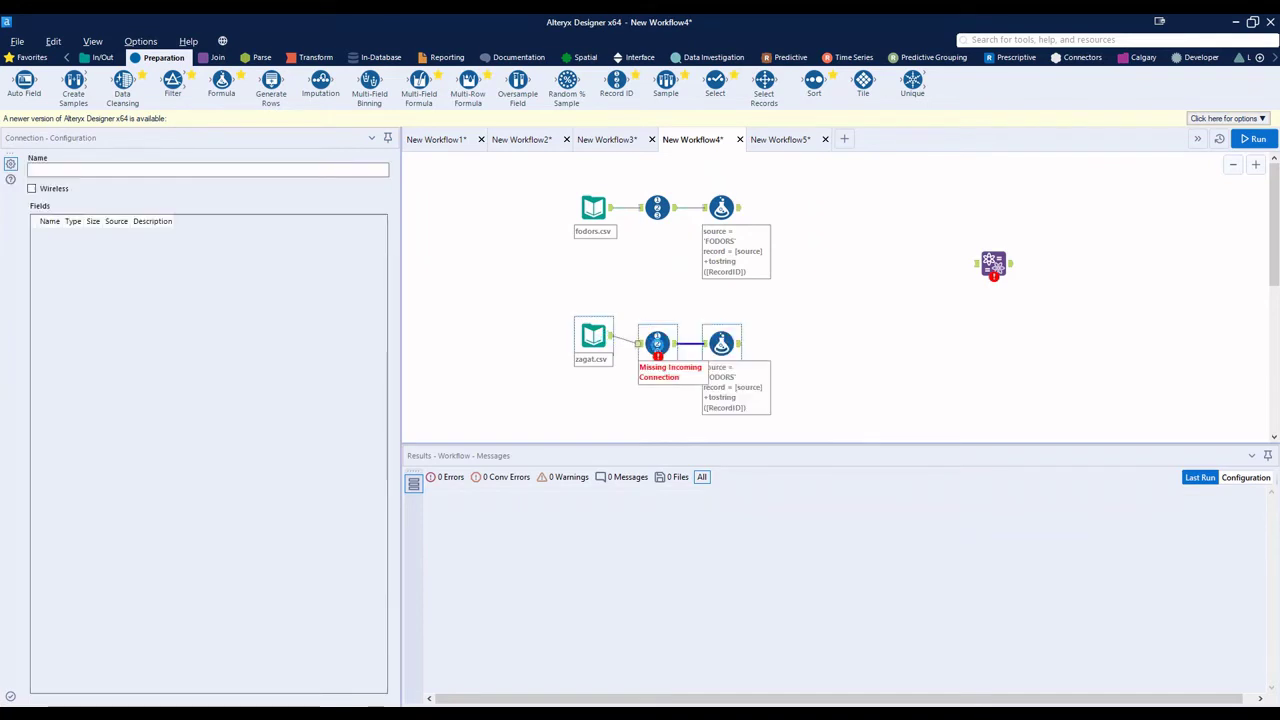
mouse_move(657, 343)
mouse_down()
mouse_move(657, 327)
mouse_move(657, 338)
mouse_up()
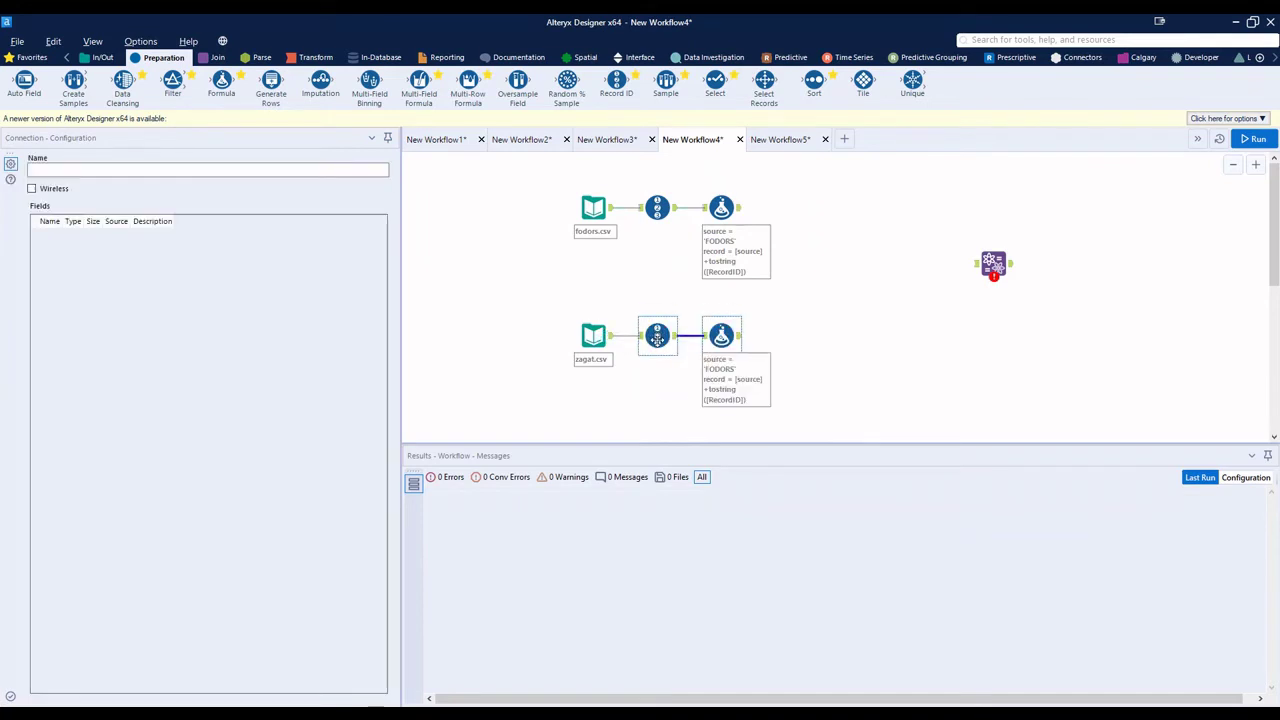
Step: Run the workflow and change the source value in the zagat.csv Formula tool to 'ZAGAT'
click(1253, 139)
click(721, 335)
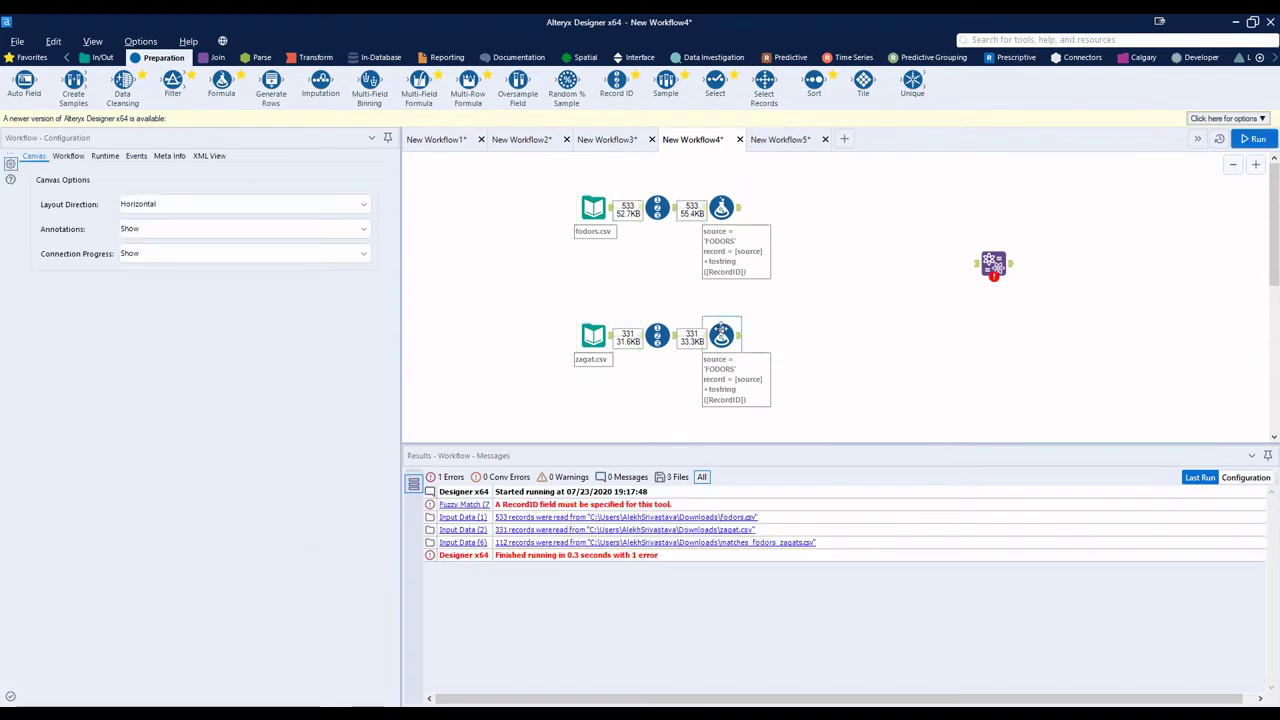
double_click(64, 188)
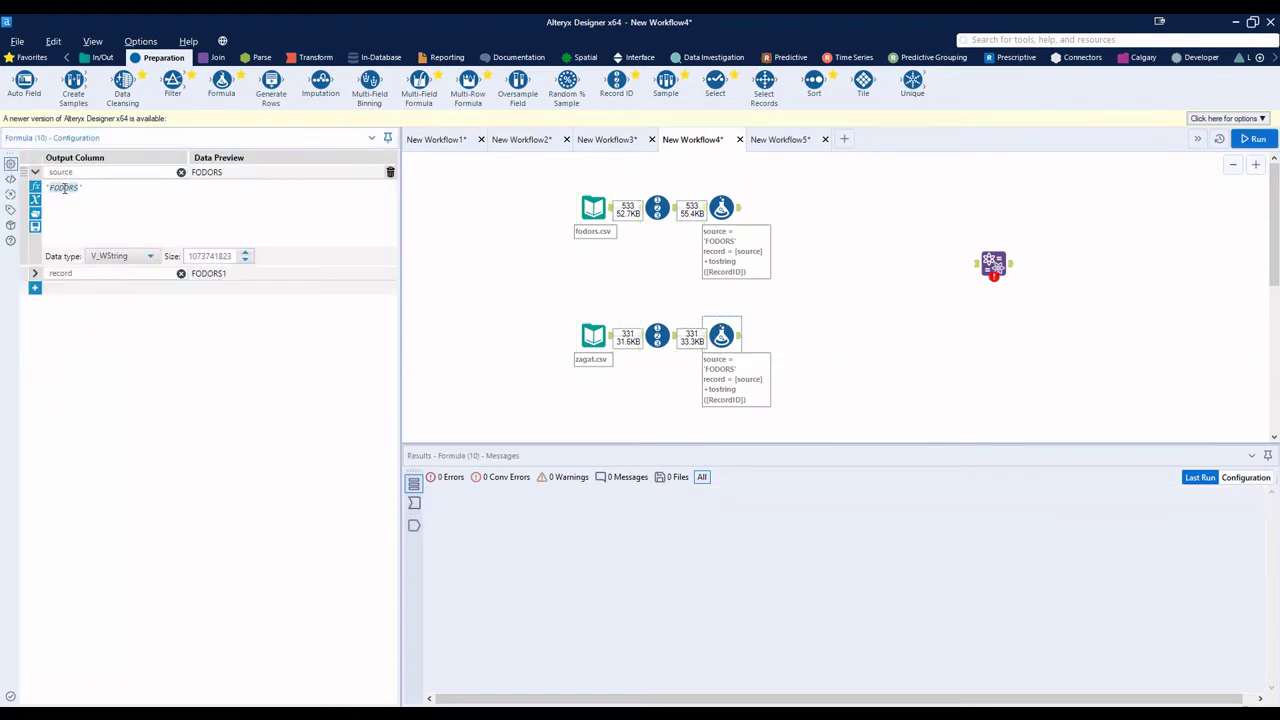
text(ZAGAT)
Step: Rerun the workflow and review the source and record columns output by both Formula tools
click(1252, 139)
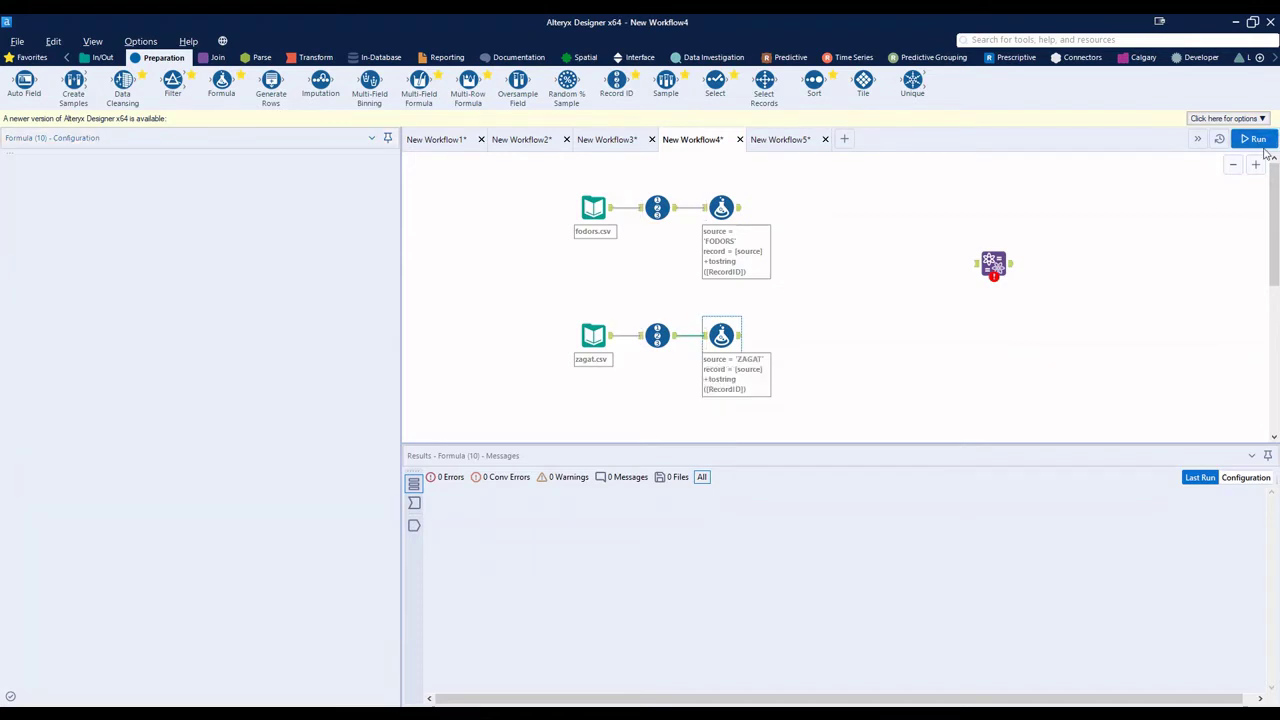
click(724, 338)
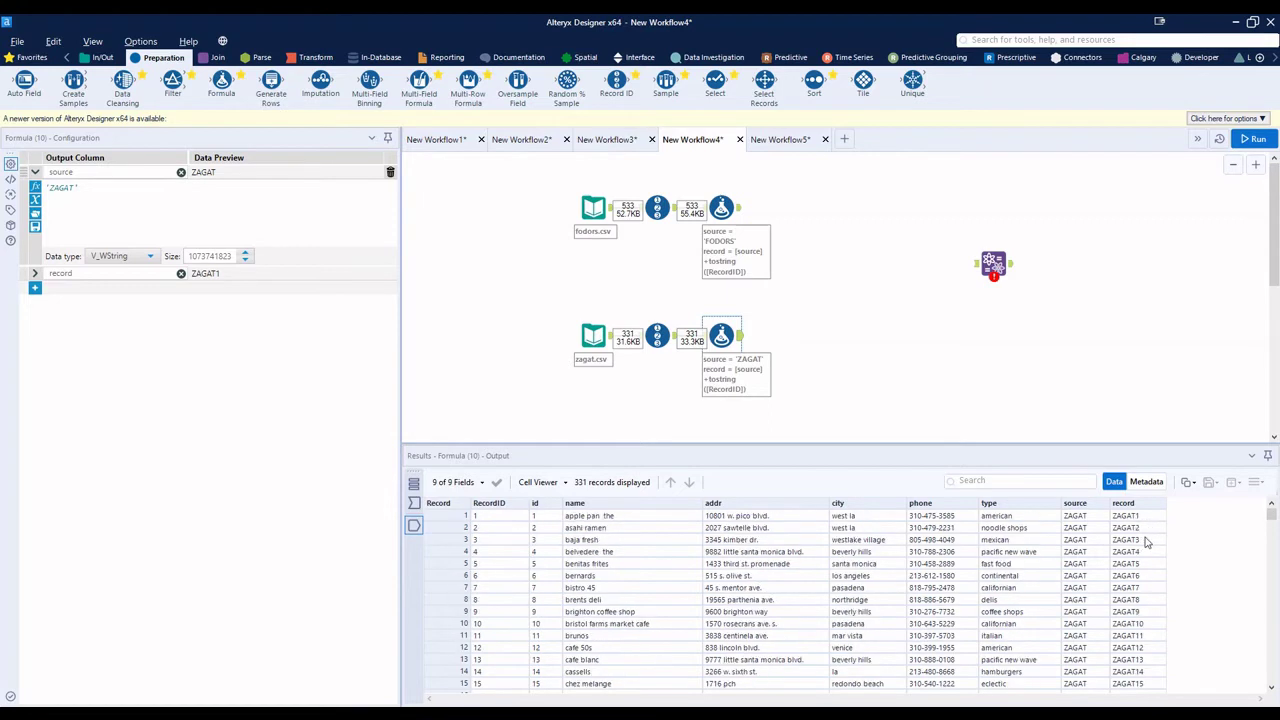
click(733, 207)
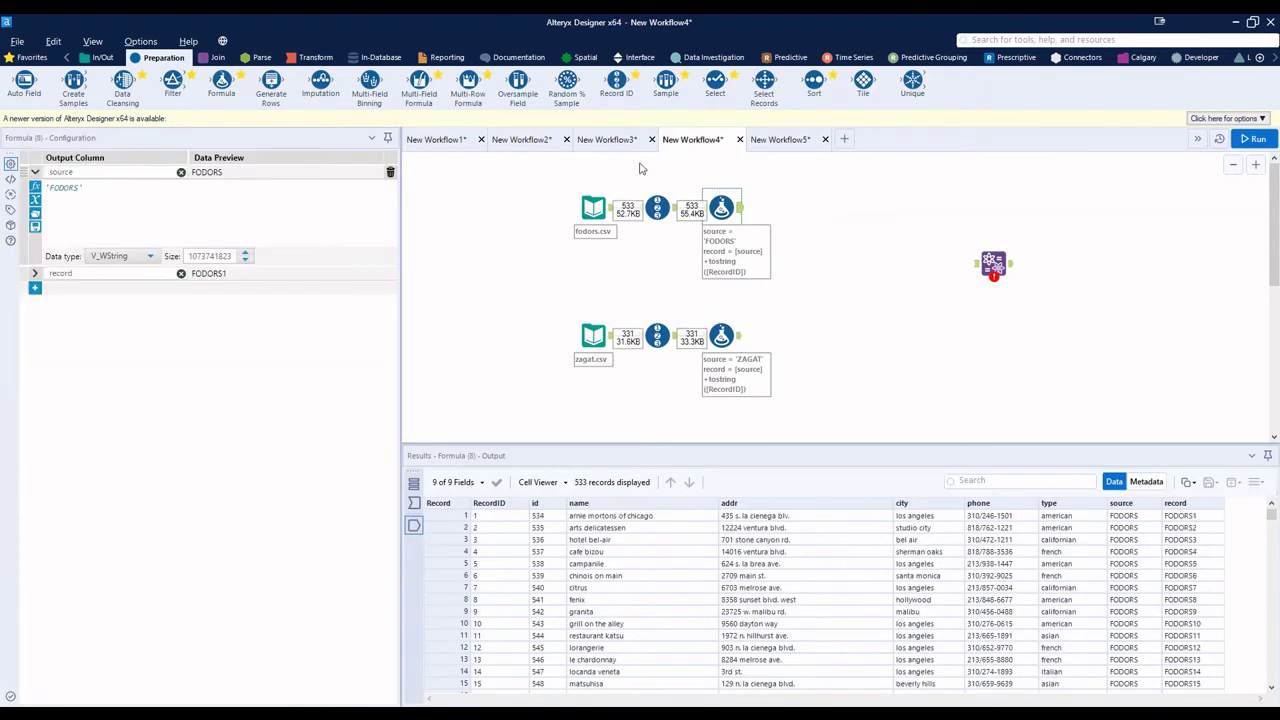
Step: Delete both Record ID tools and connect the fodors.csv and zagat.csv inputs directly to their Formula tools
drag(651, 176, 676, 400)
right_click(655, 340)
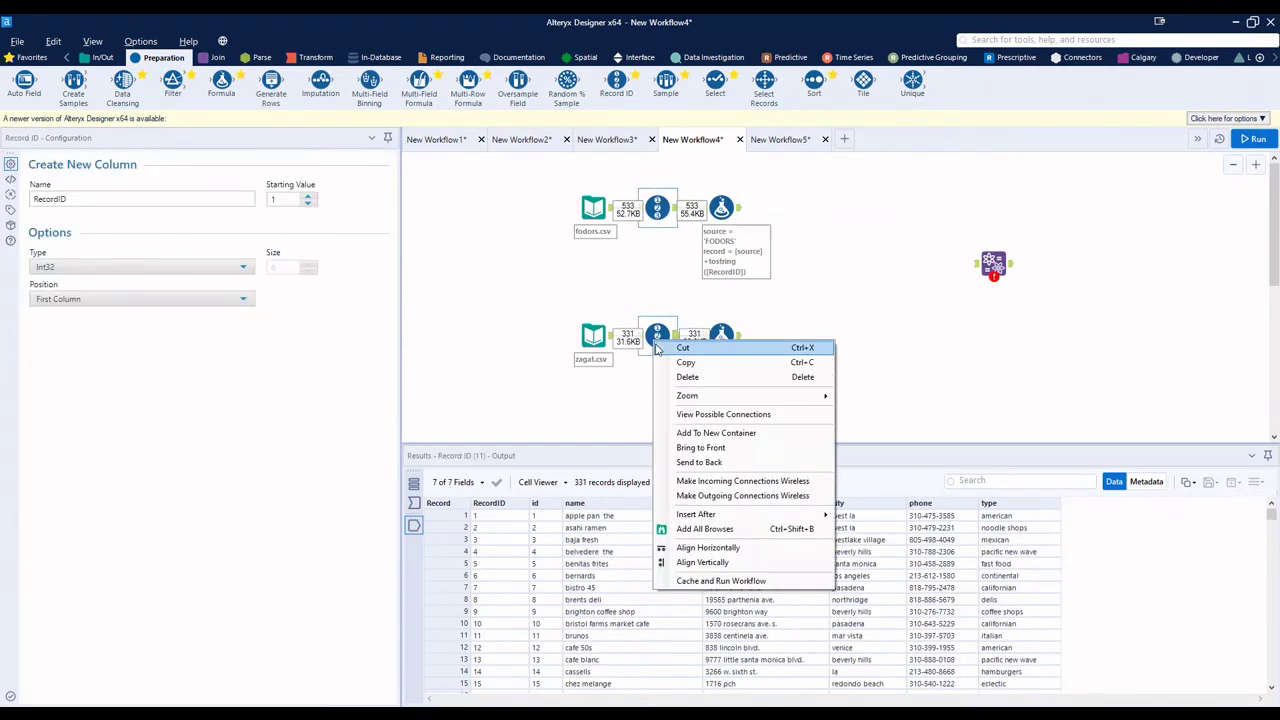
click(637, 294)
key(Delete)
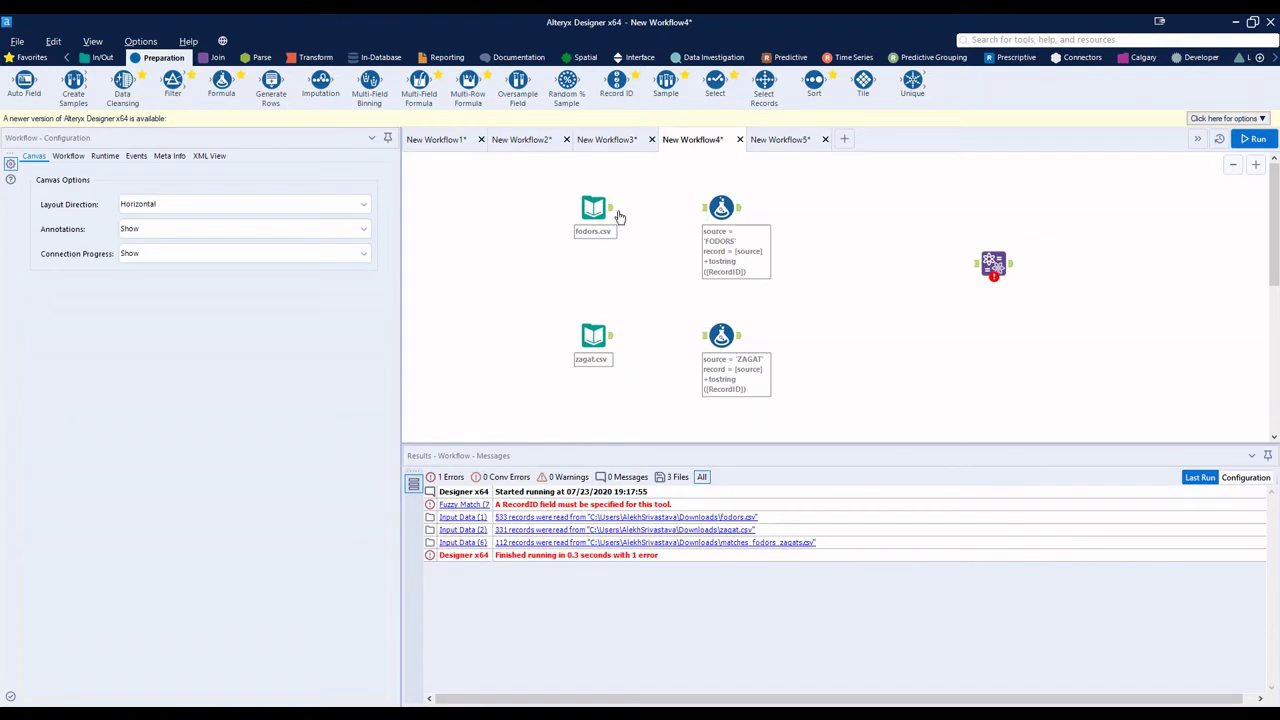
drag(612, 208, 708, 208)
drag(613, 336, 664, 330)
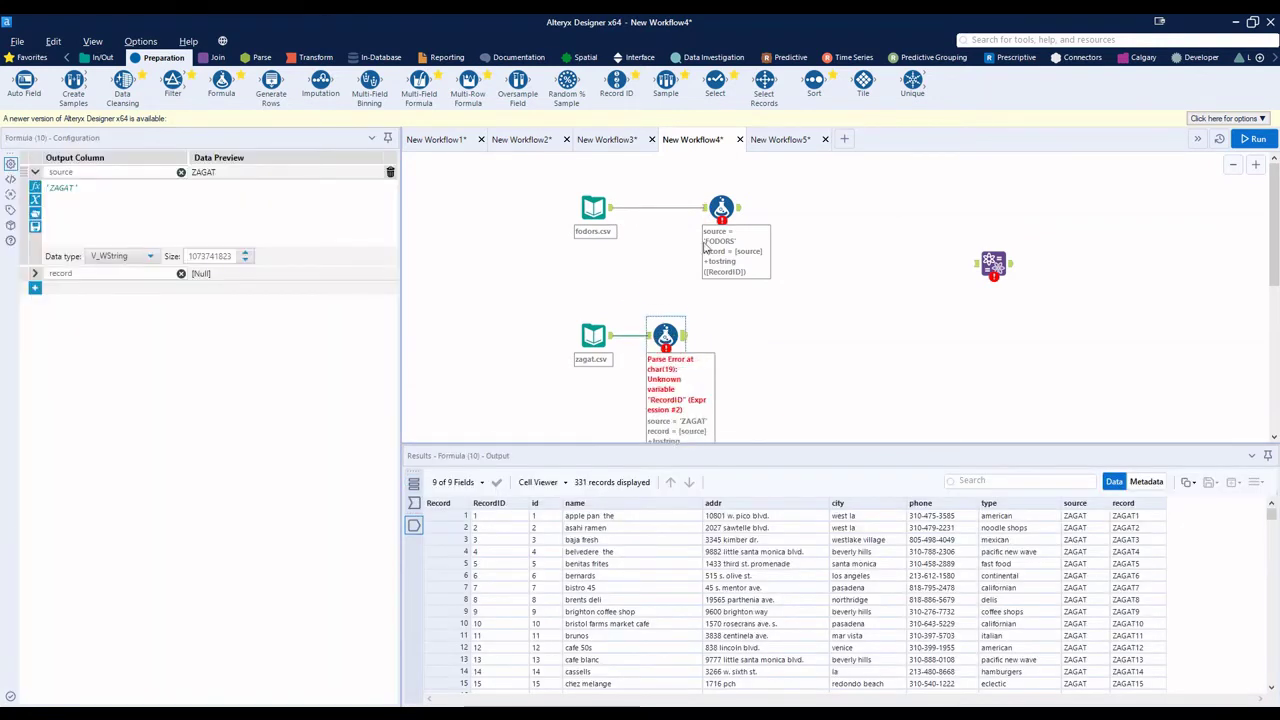
drag(721, 207, 667, 210)
right_click(666, 209)
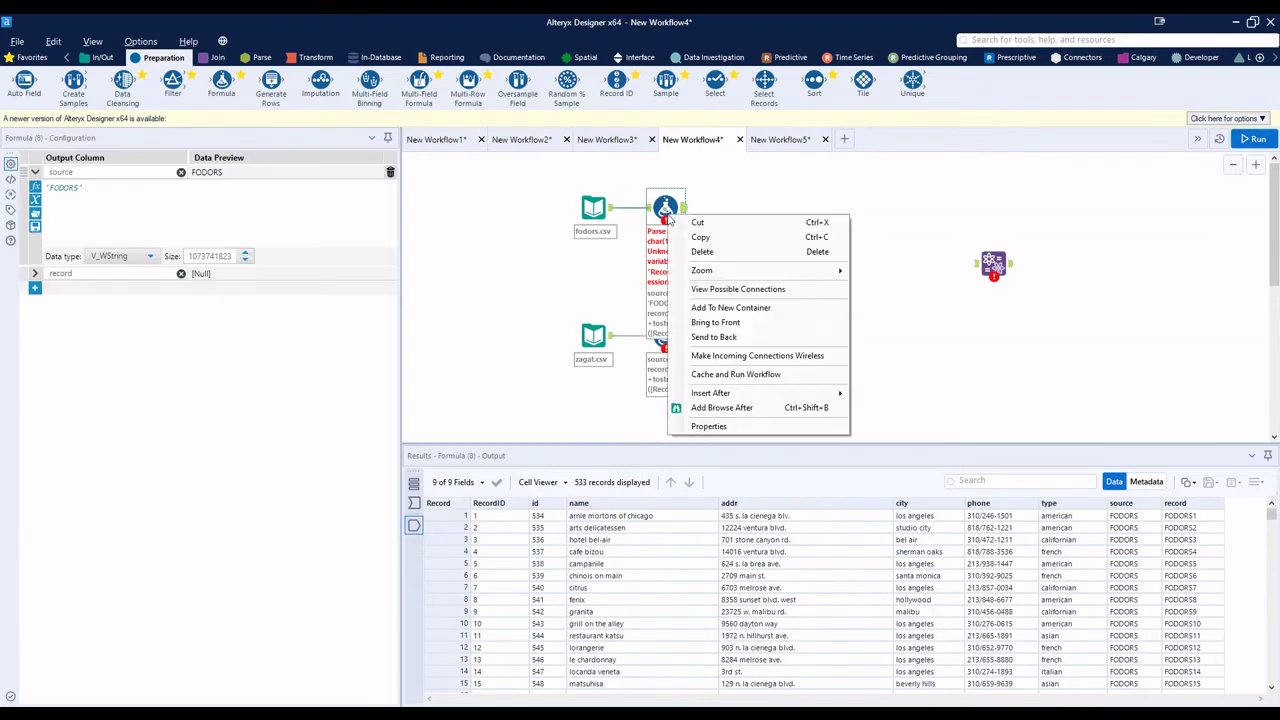
key(Escape)
Step: Remove the record column expression from both the fodors.csv and zagat.csv Formula tools
click(35, 273)
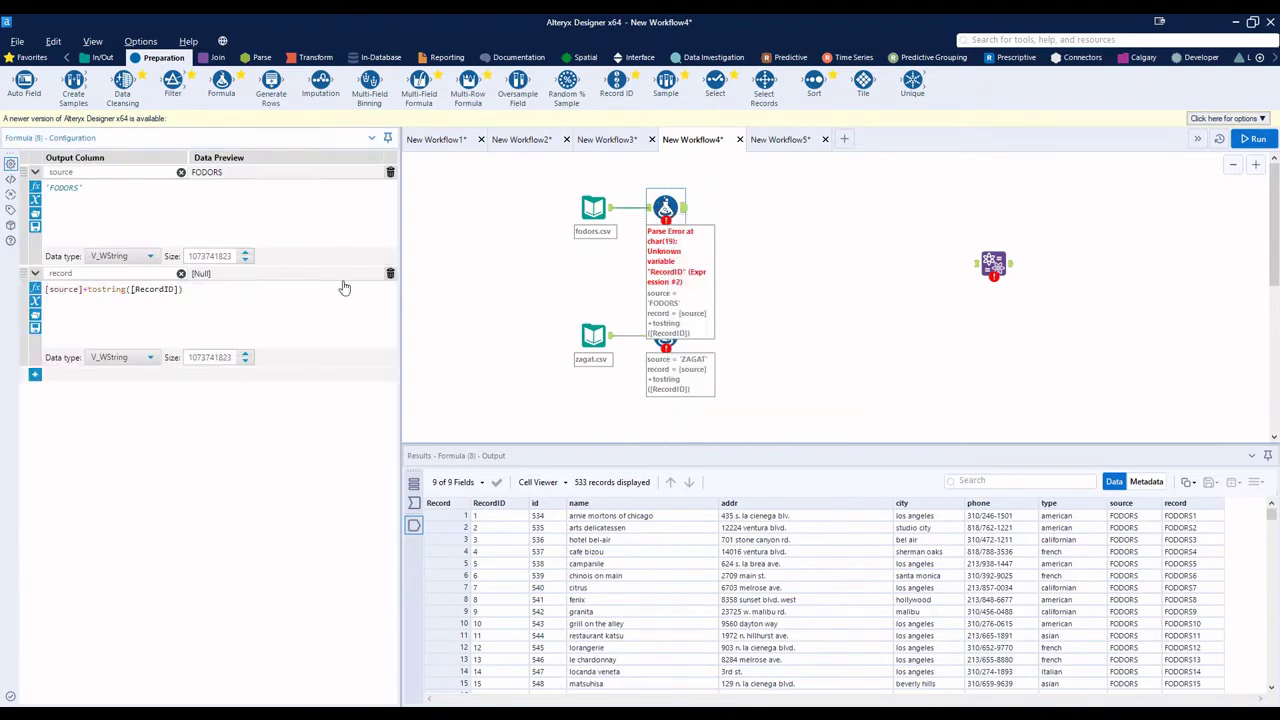
click(391, 276)
click(664, 338)
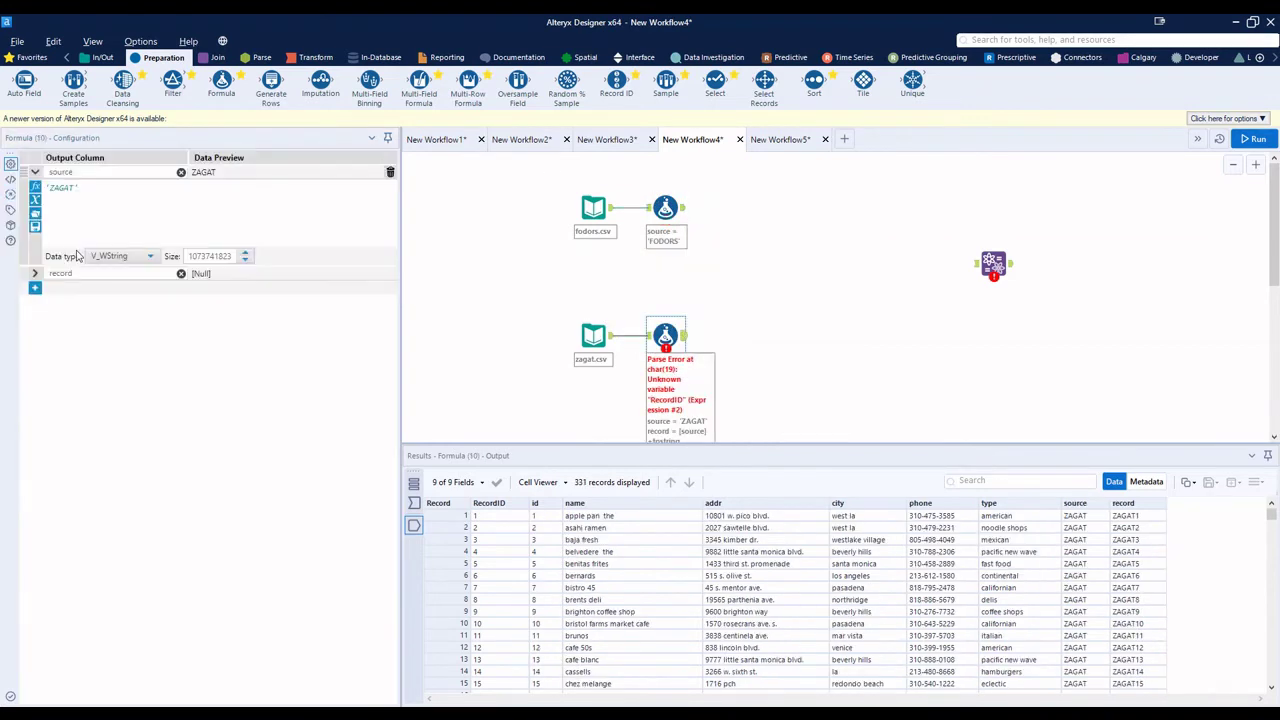
click(37, 274)
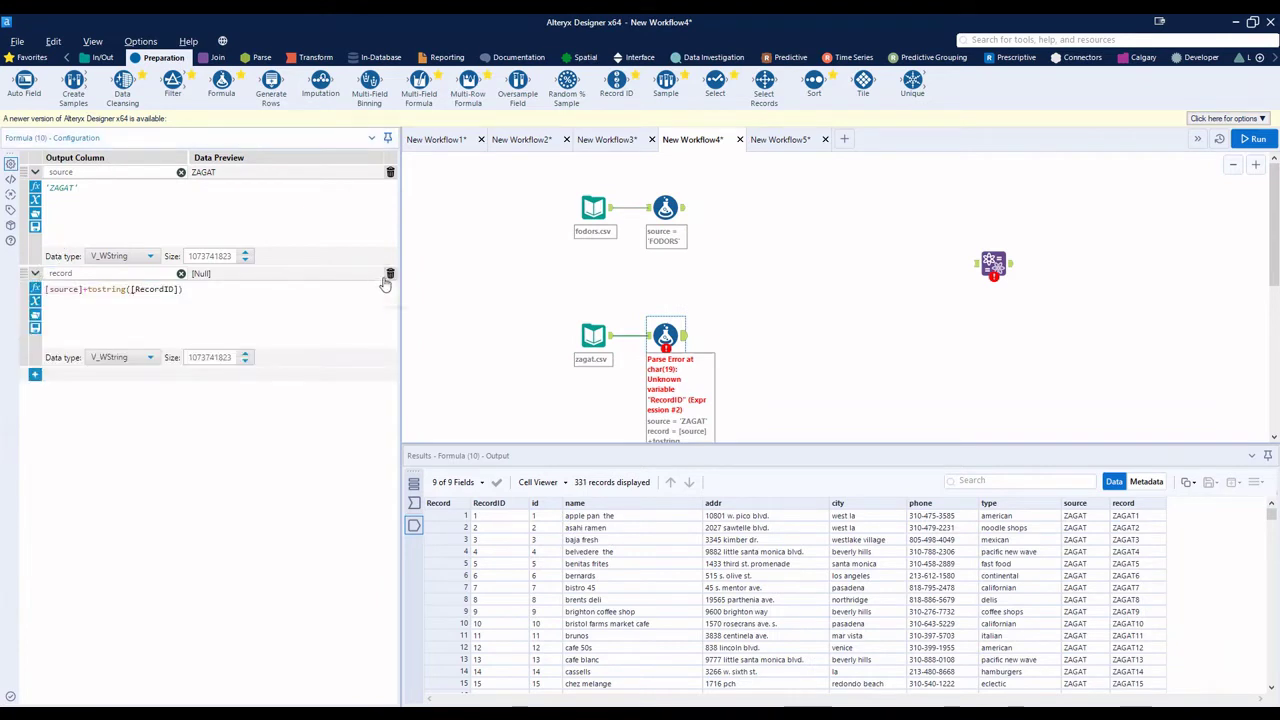
click(390, 274)
click(646, 320)
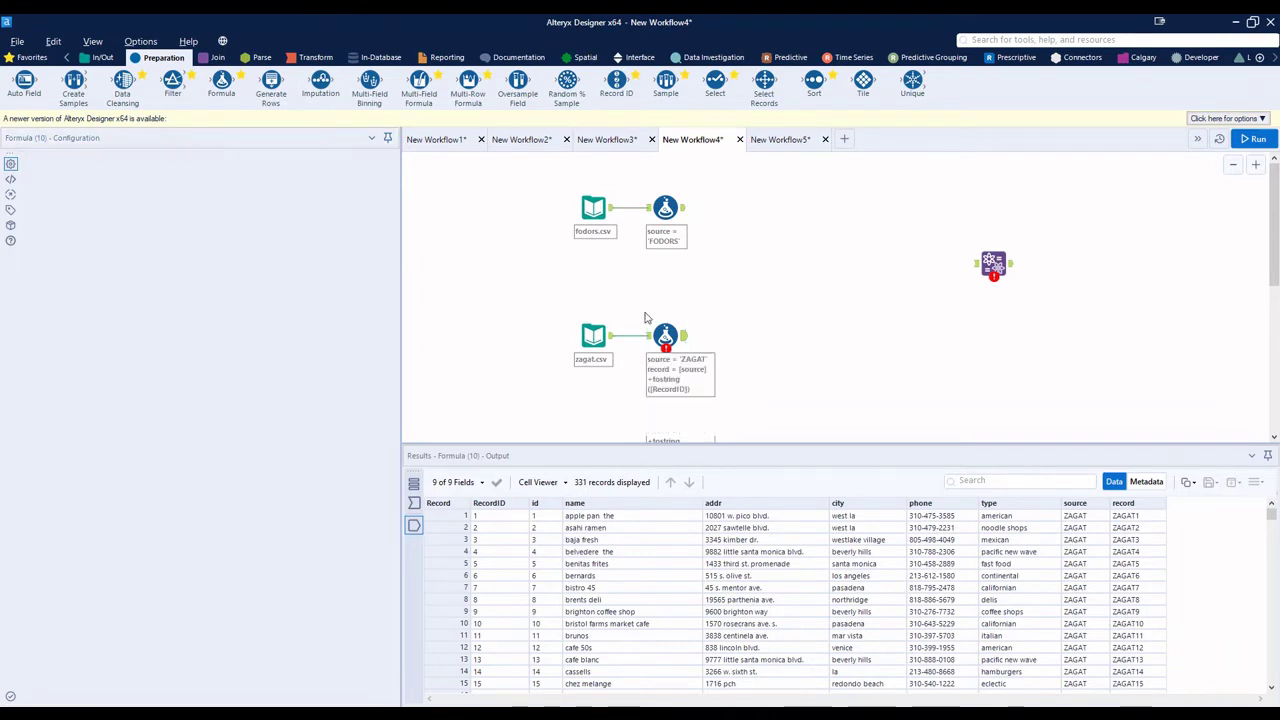
Step: Add a Union tool that stacks the outputs of the fodors.csv and zagat.csv Formula tools
click(216, 57)
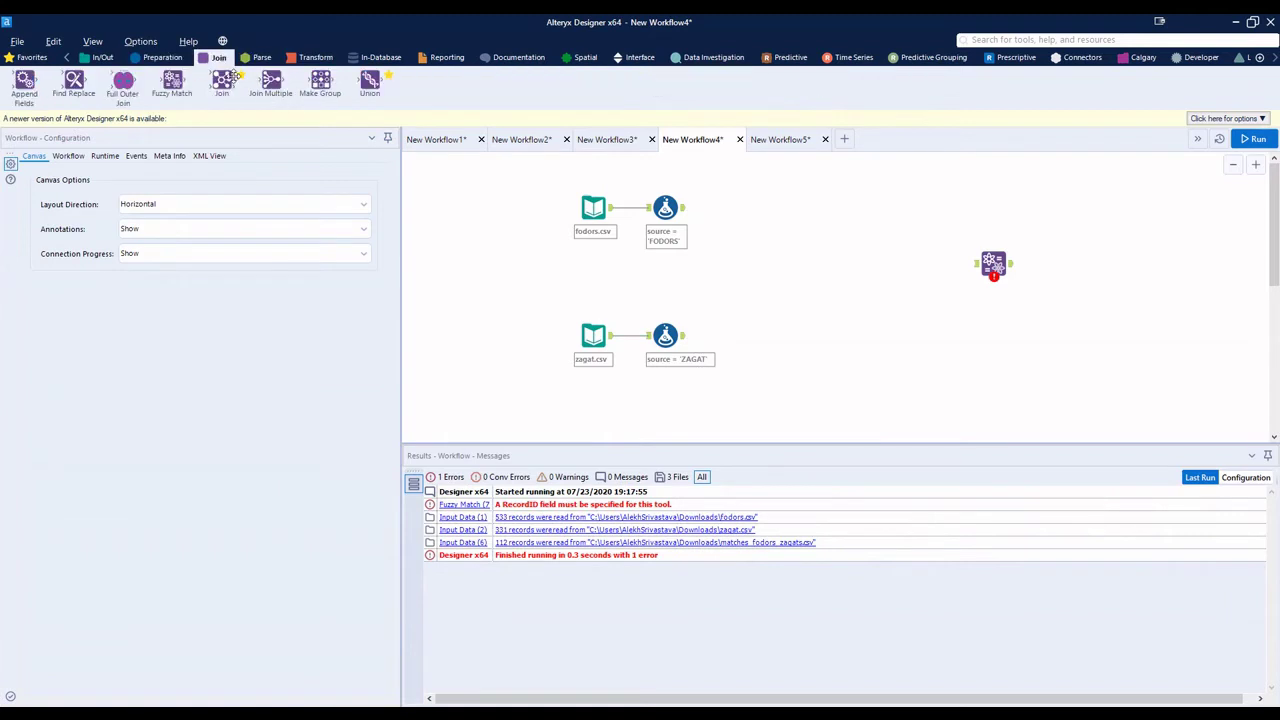
drag(370, 82, 751, 275)
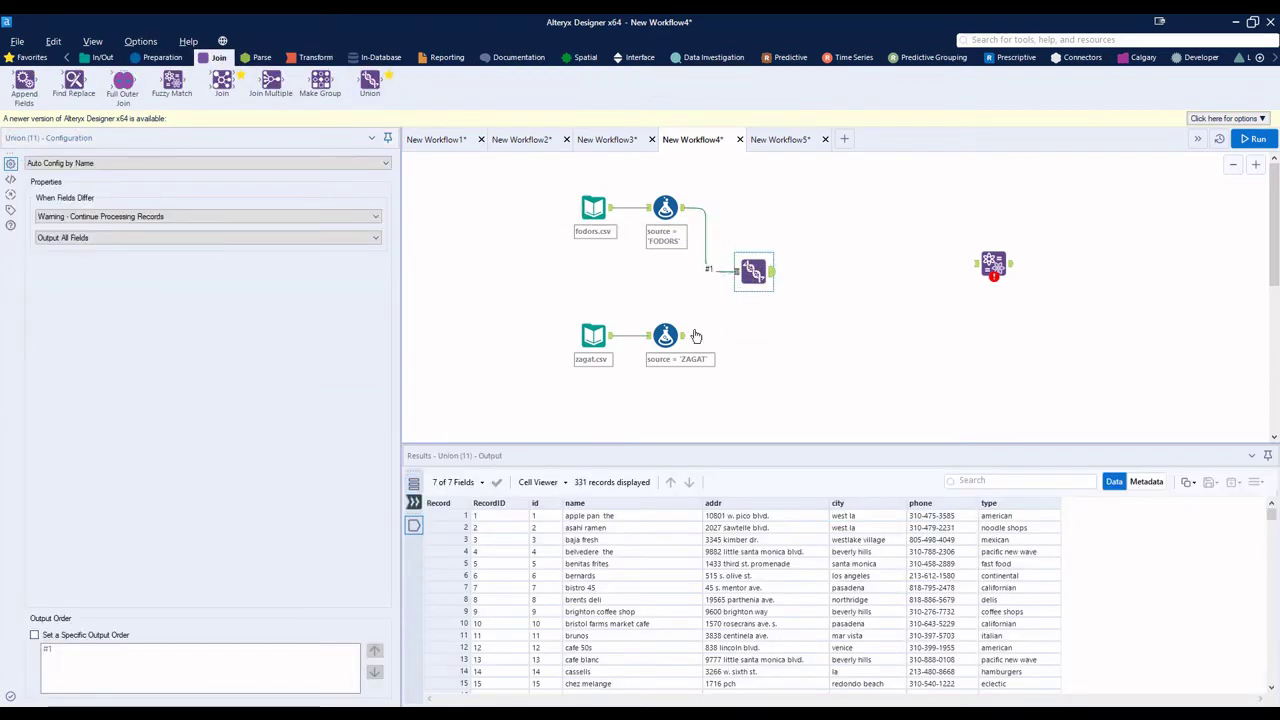
drag(692, 336, 742, 276)
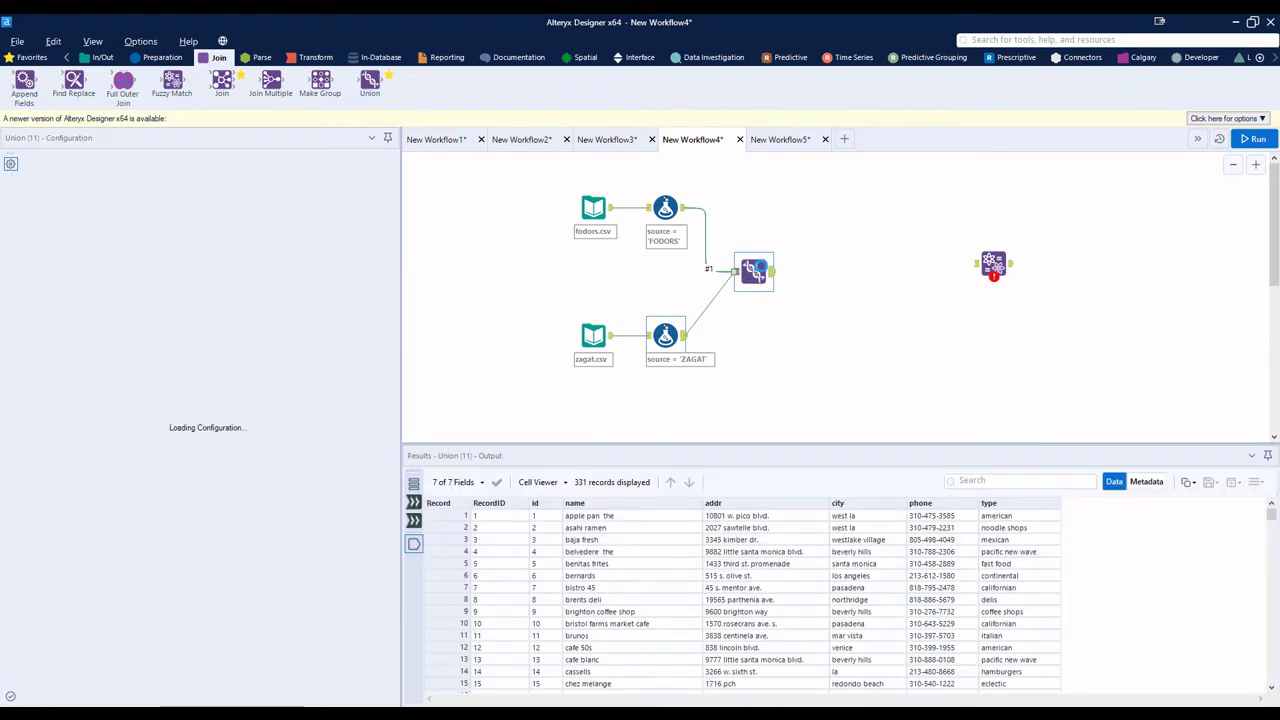
Step: Attach Data Cleansing to the Union, disabling null replacement, removing tabs, line breaks, duplicate whitespace and punctuation, and modifying case to Upper Case
click(163, 57)
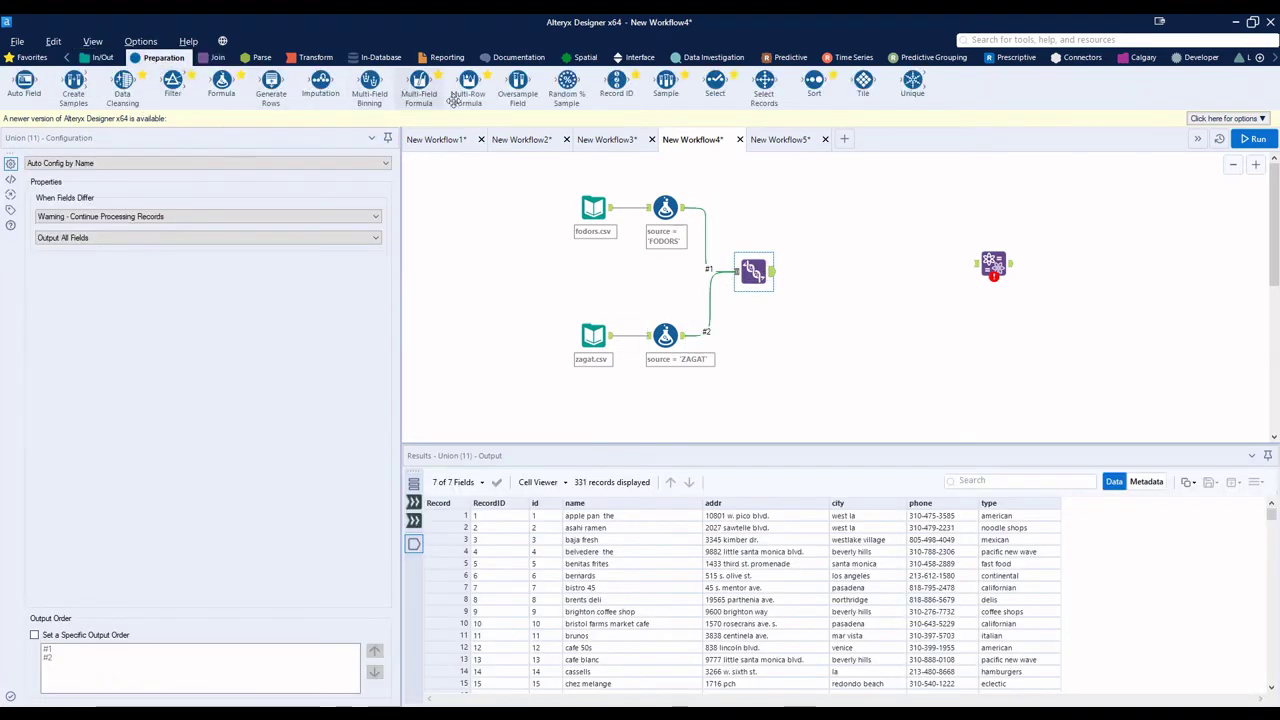
drag(122, 85, 826, 271)
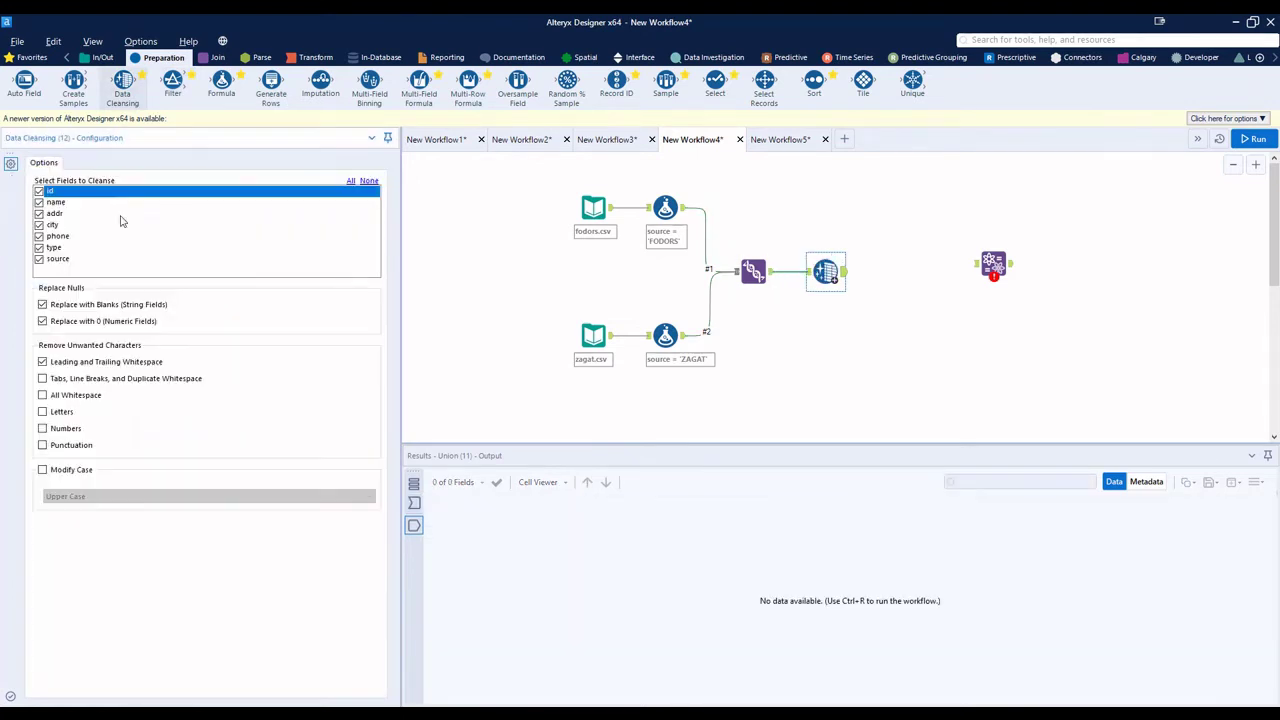
click(105, 305)
click(70, 380)
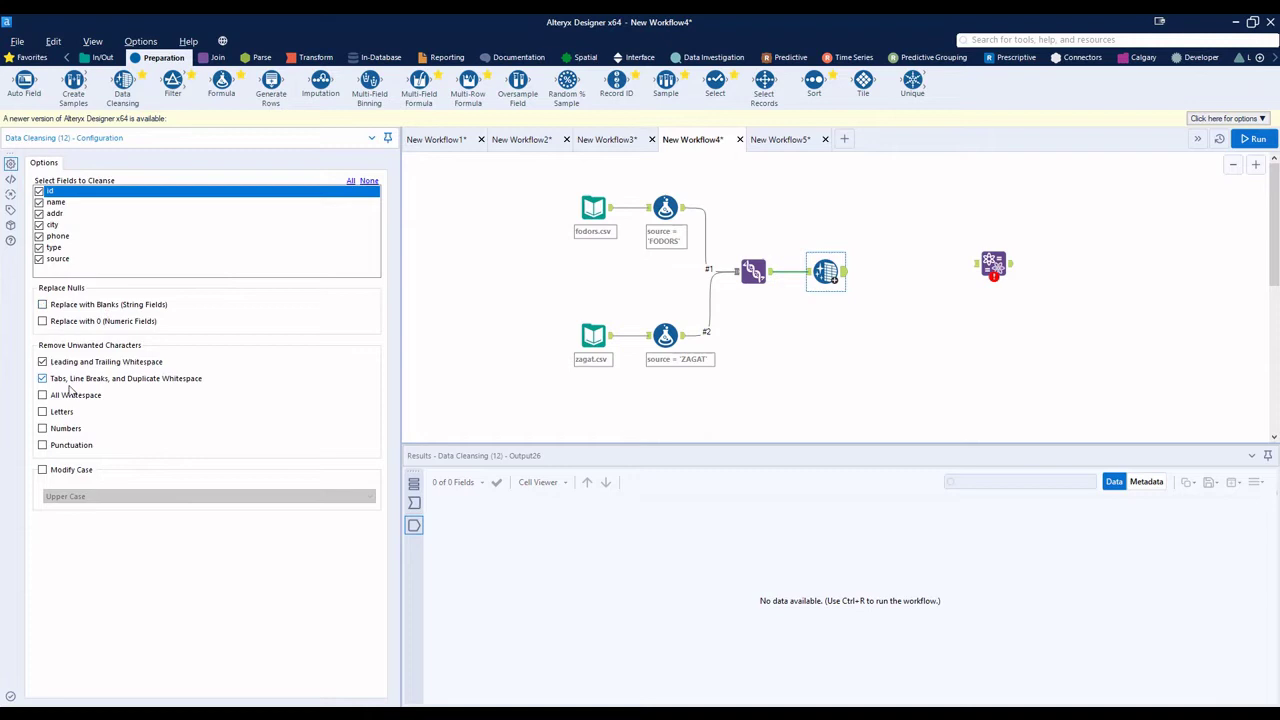
click(63, 472)
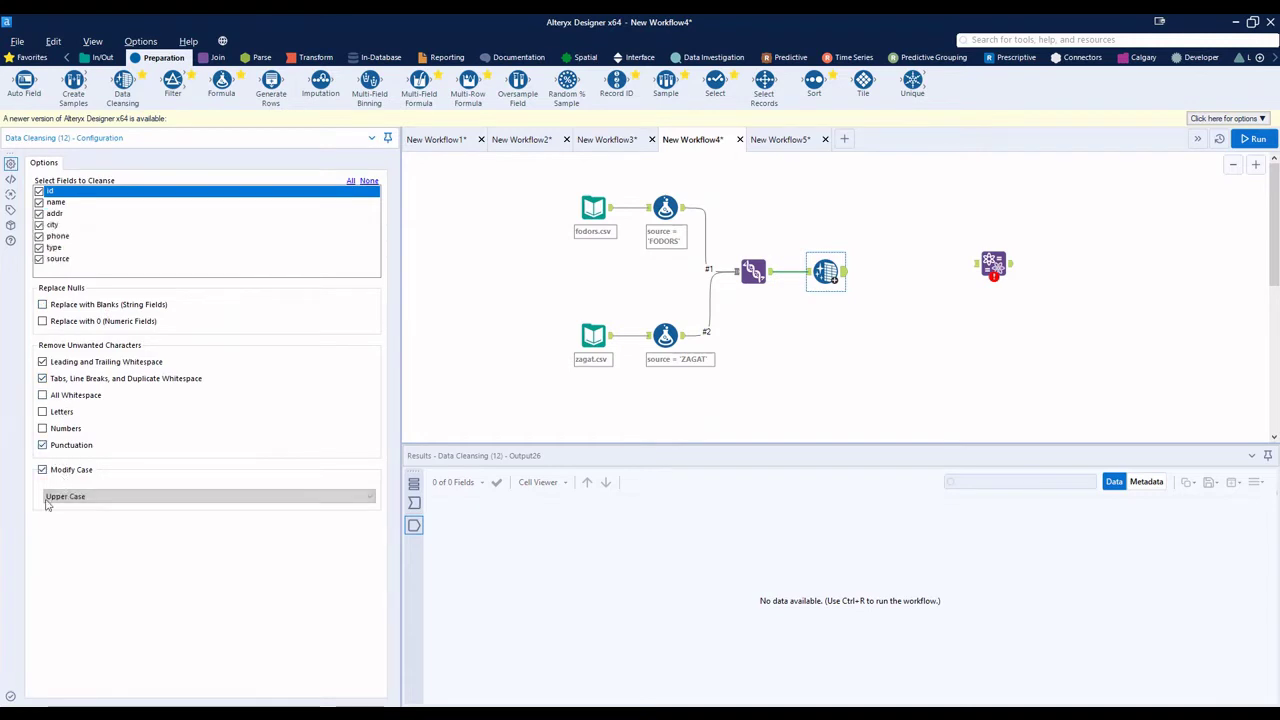
Step: Run the workflow and look through the cleansed FODORS and ZAGAT records from the Data Cleansing output
click(1252, 139)
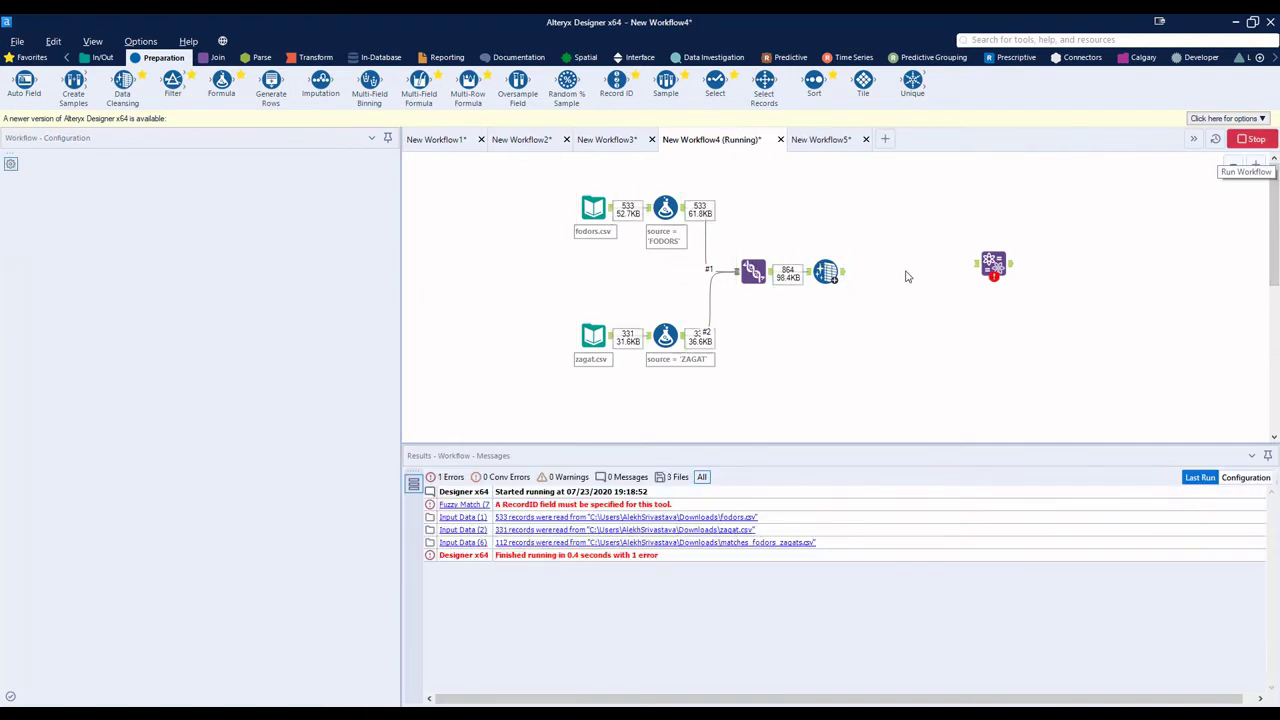
click(865, 303)
click(845, 278)
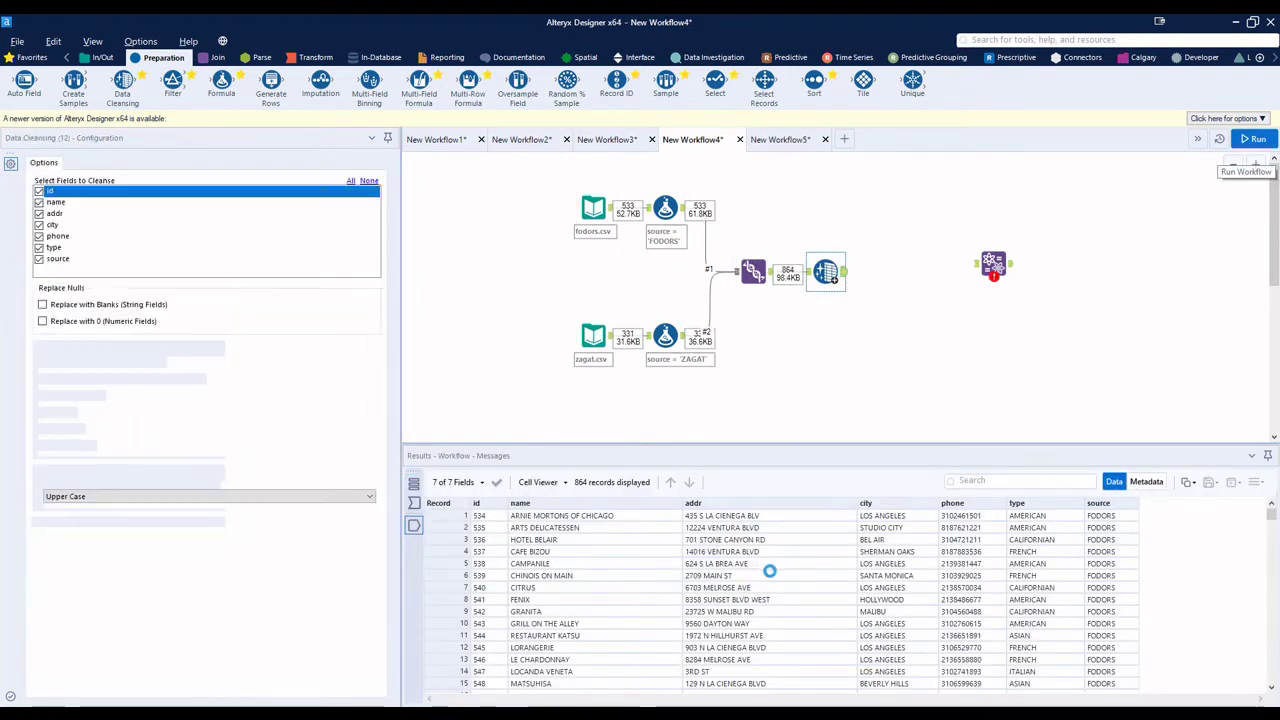
scroll(806, 584, down, 10)
drag(1274, 525, 1272, 647)
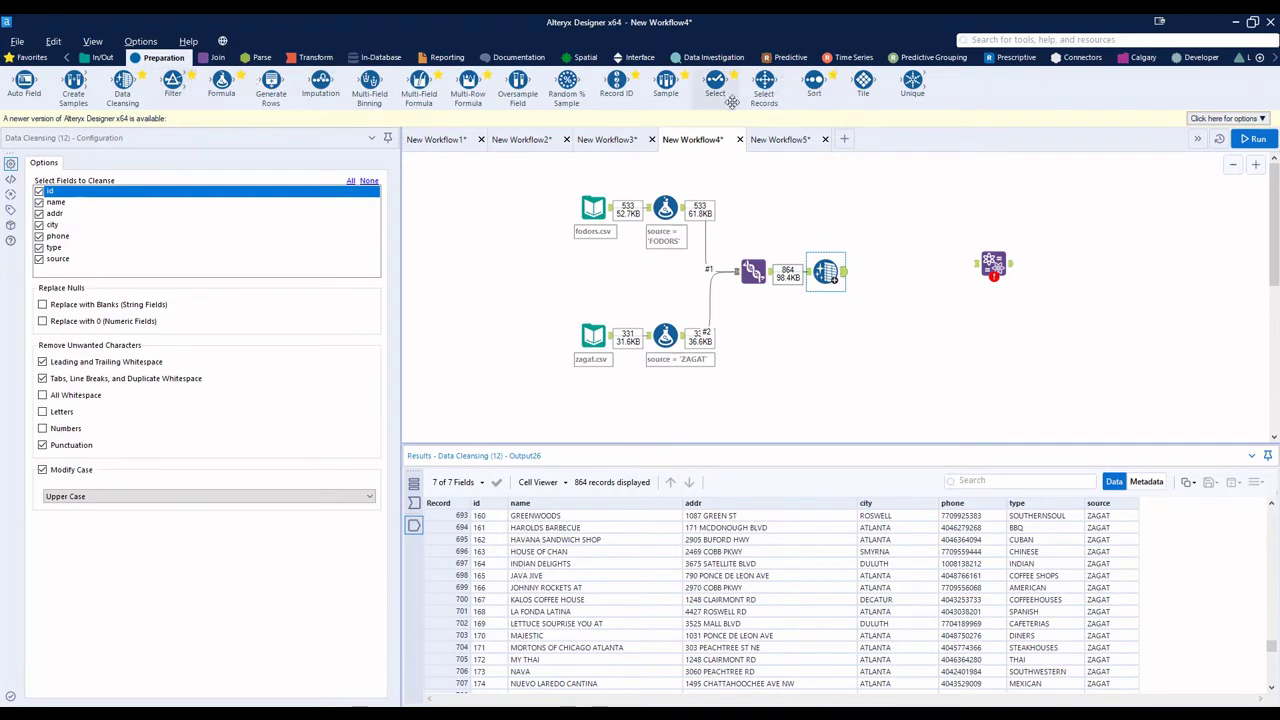
drag(716, 86, 889, 272)
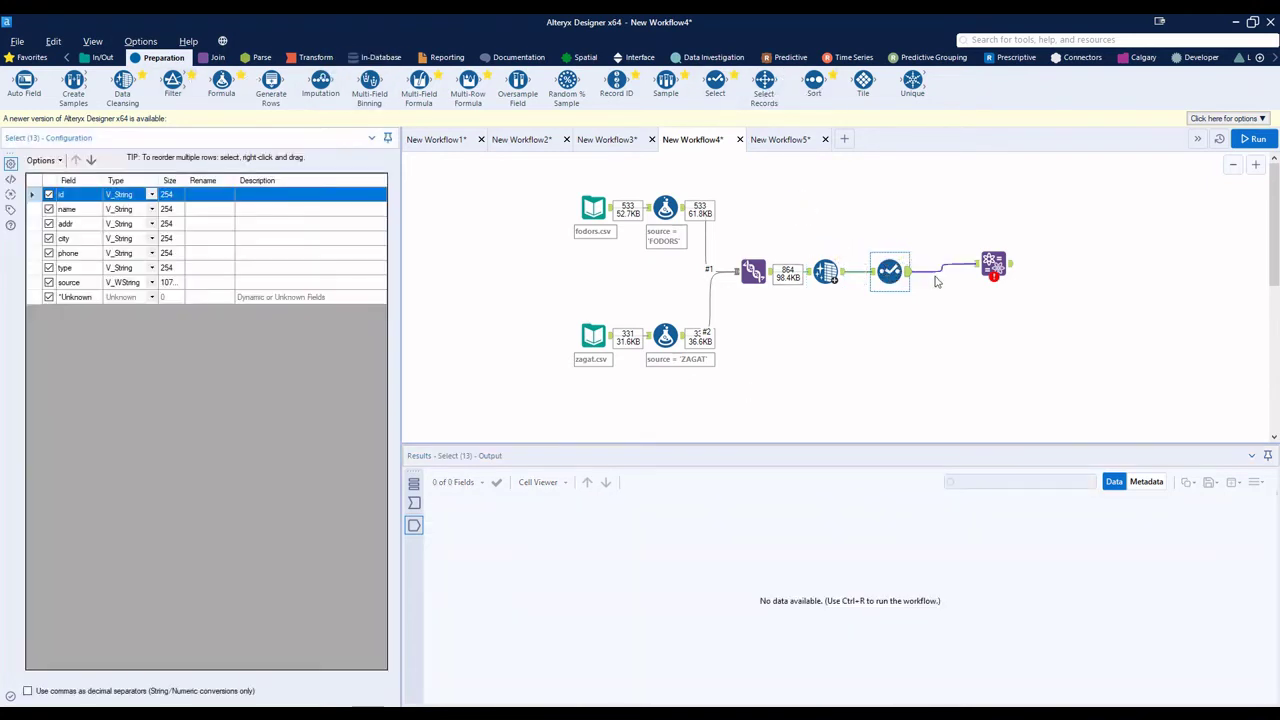
click(49, 268)
click(49, 253)
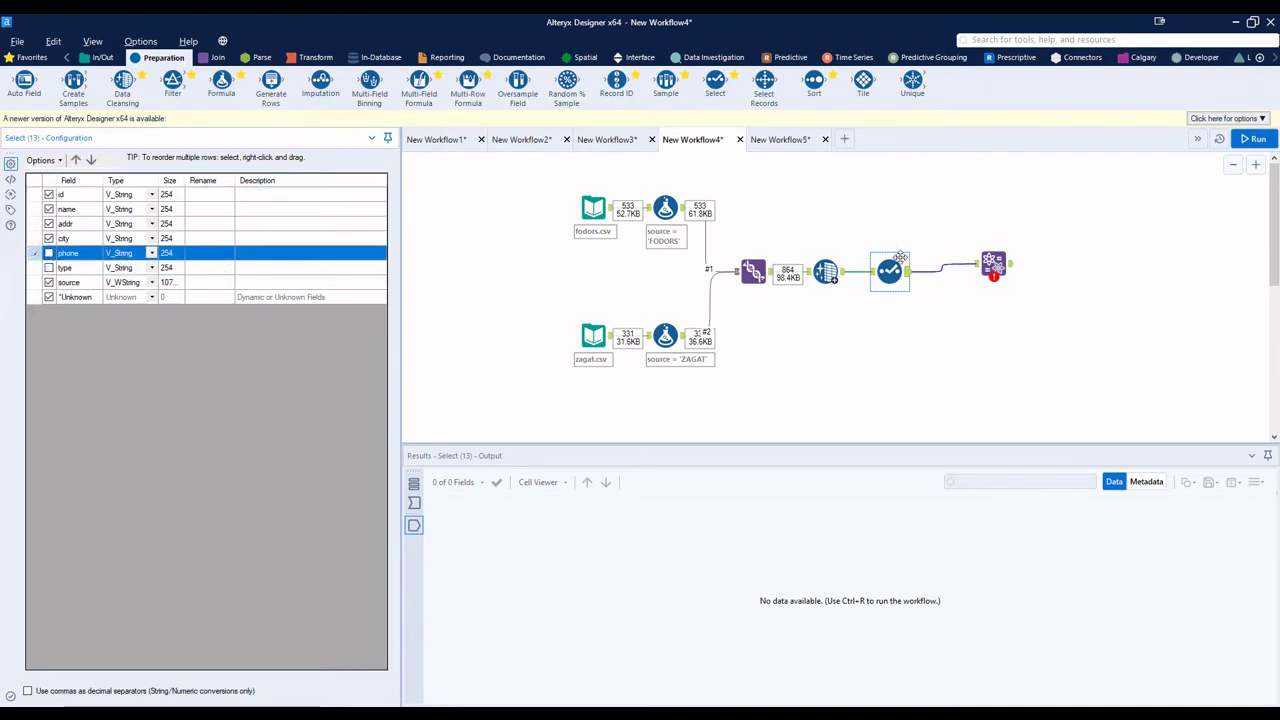
right_click(898, 279)
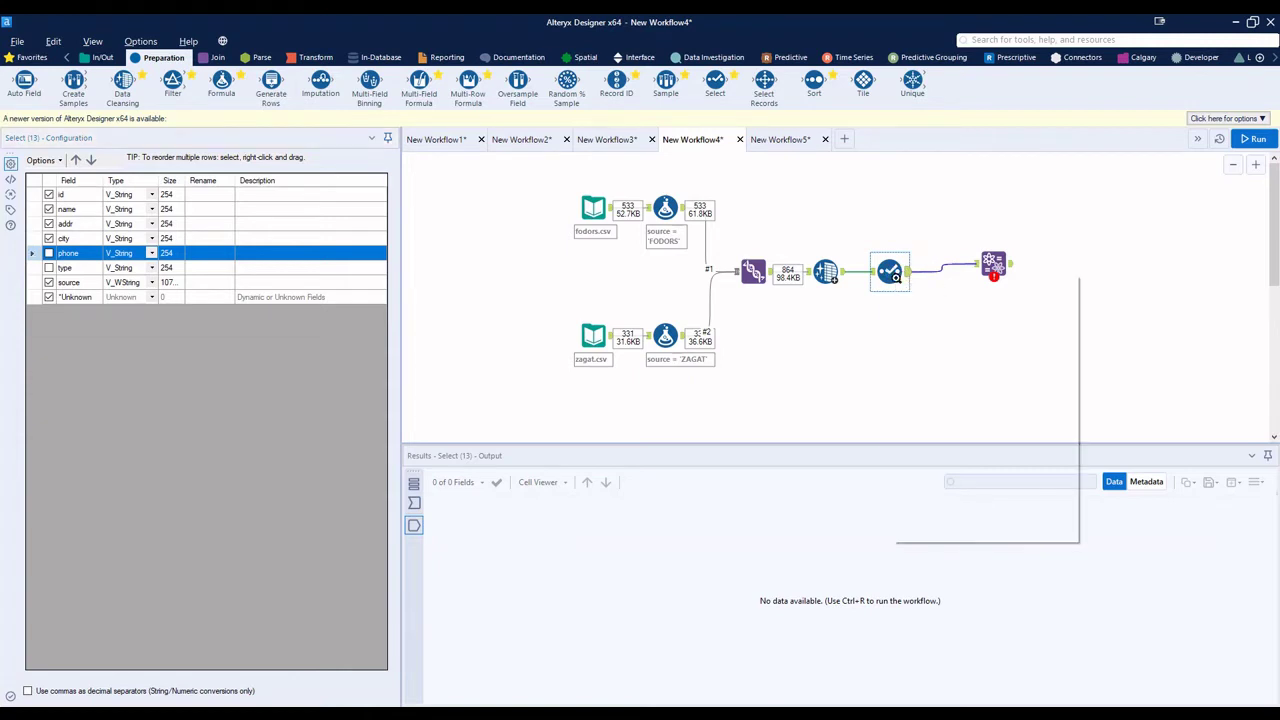
click(926, 311)
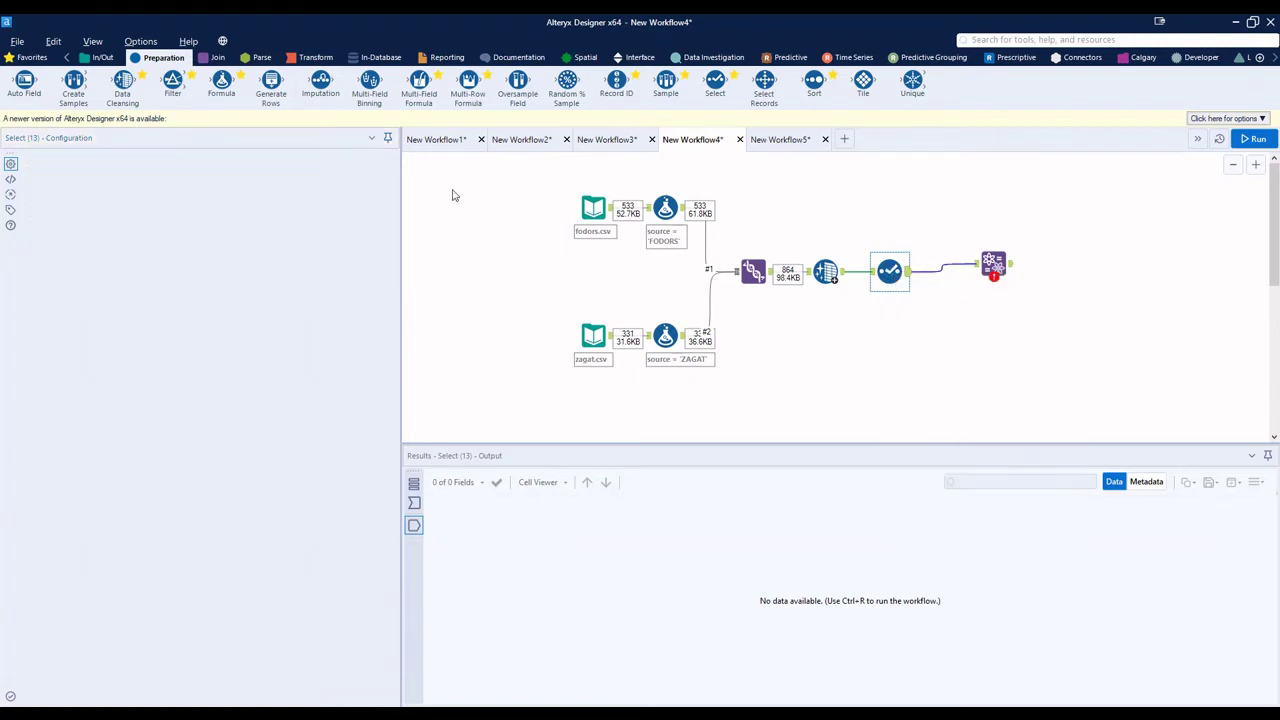
key(ctrl+r)
Step: Insert a Select tool after both the fodors.csv and zagat.csv inputs, excluding the phone and type fields in each
drag(720, 108, 657, 207)
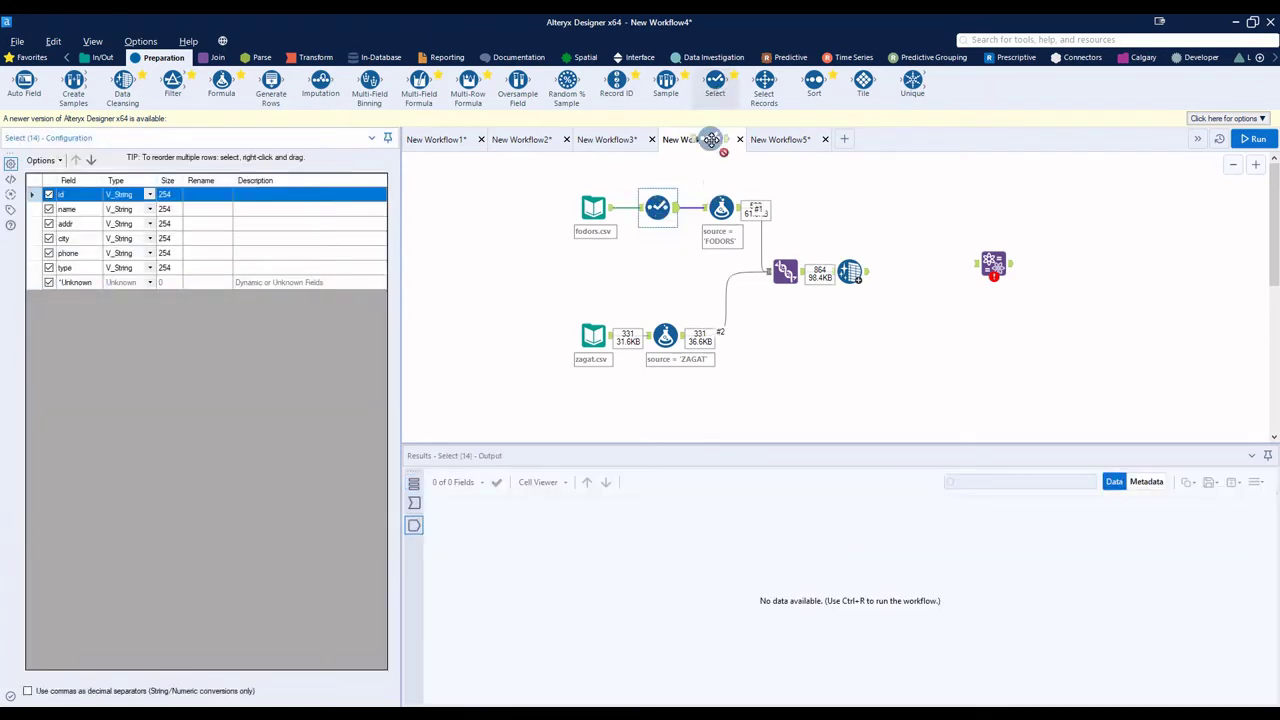
drag(715, 85, 637, 341)
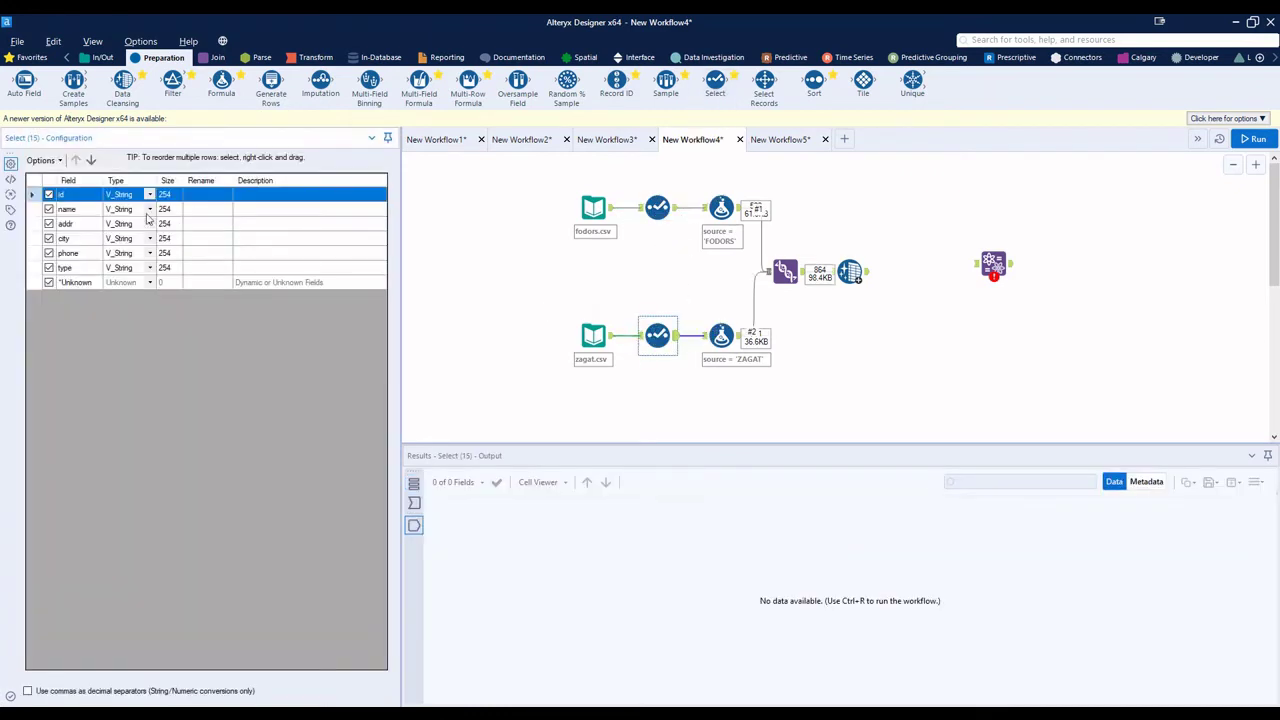
click(49, 254)
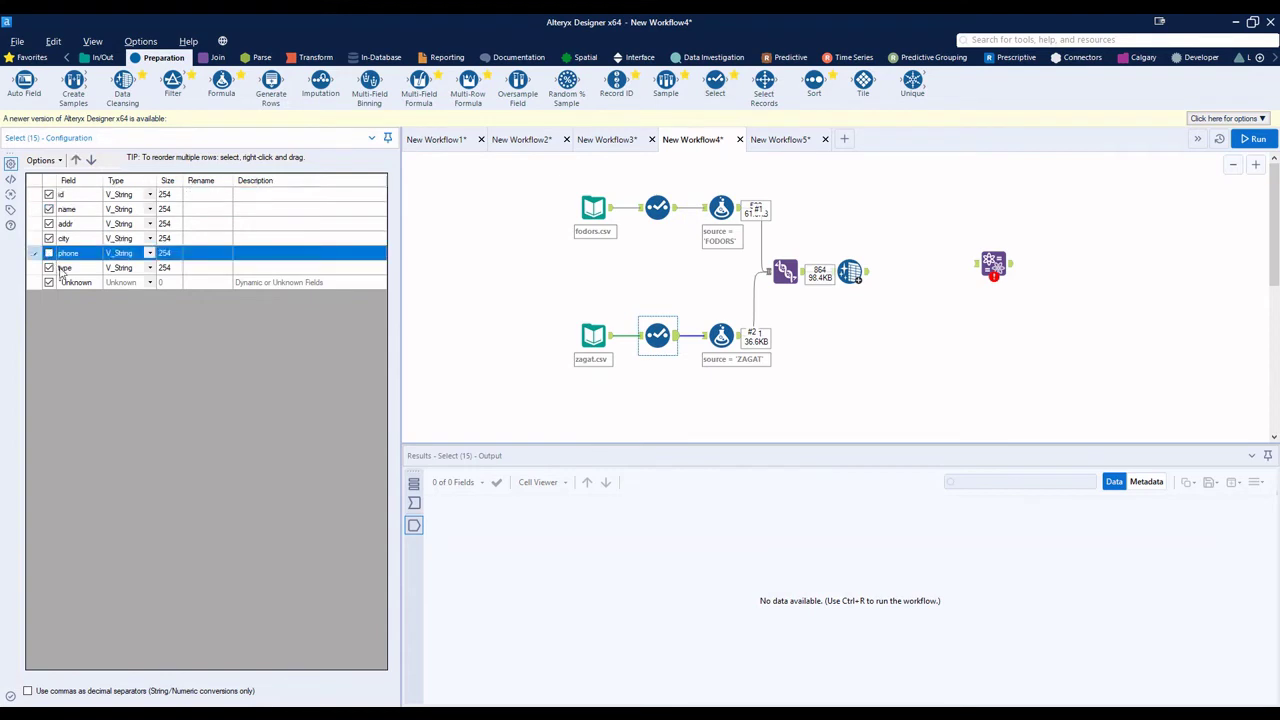
click(49, 268)
ctrl+click(657, 207)
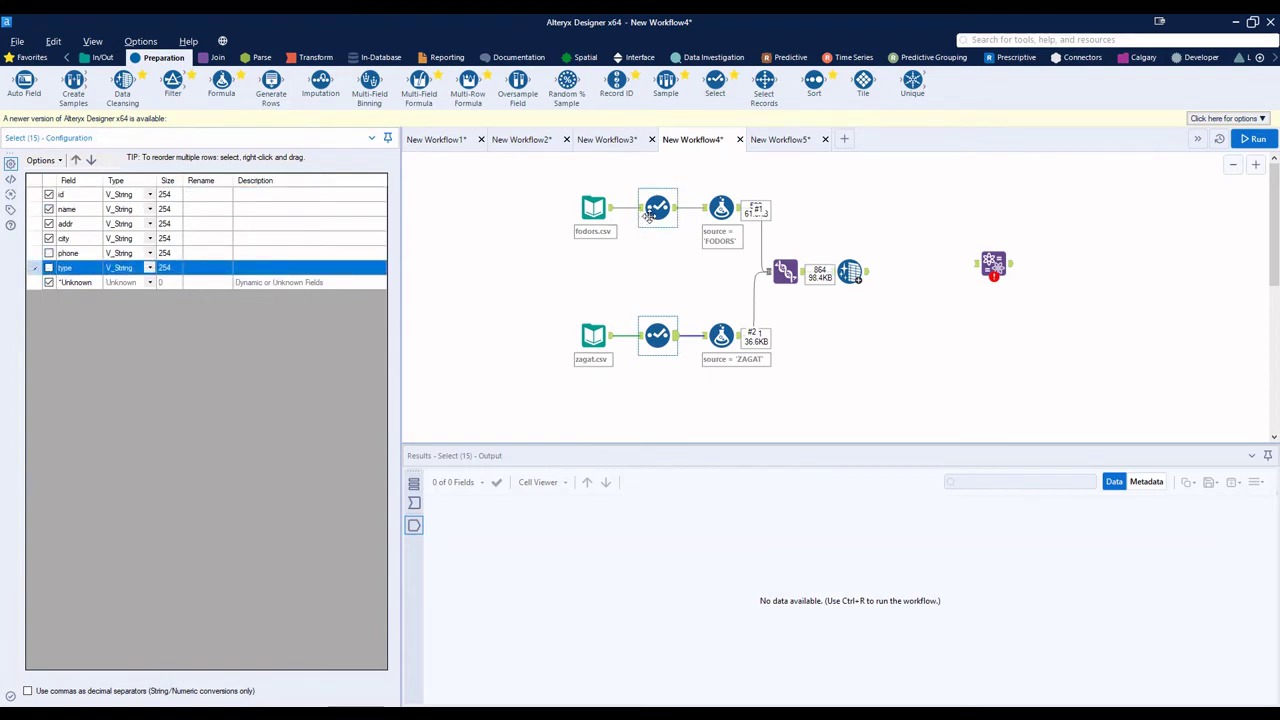
click(50, 268)
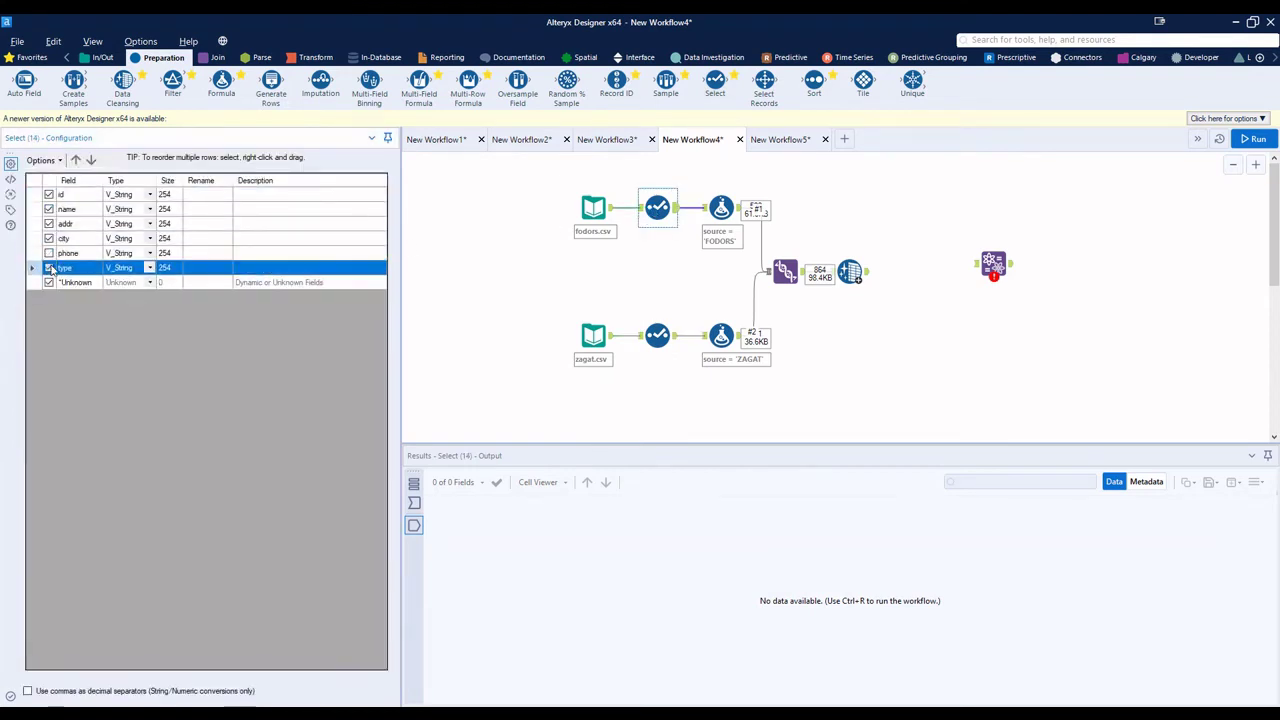
Step: Connect the Fuzzy Match to the Data Cleansing output, with source as the Source ID field and id as the Record ID field
drag(867, 271, 921, 271)
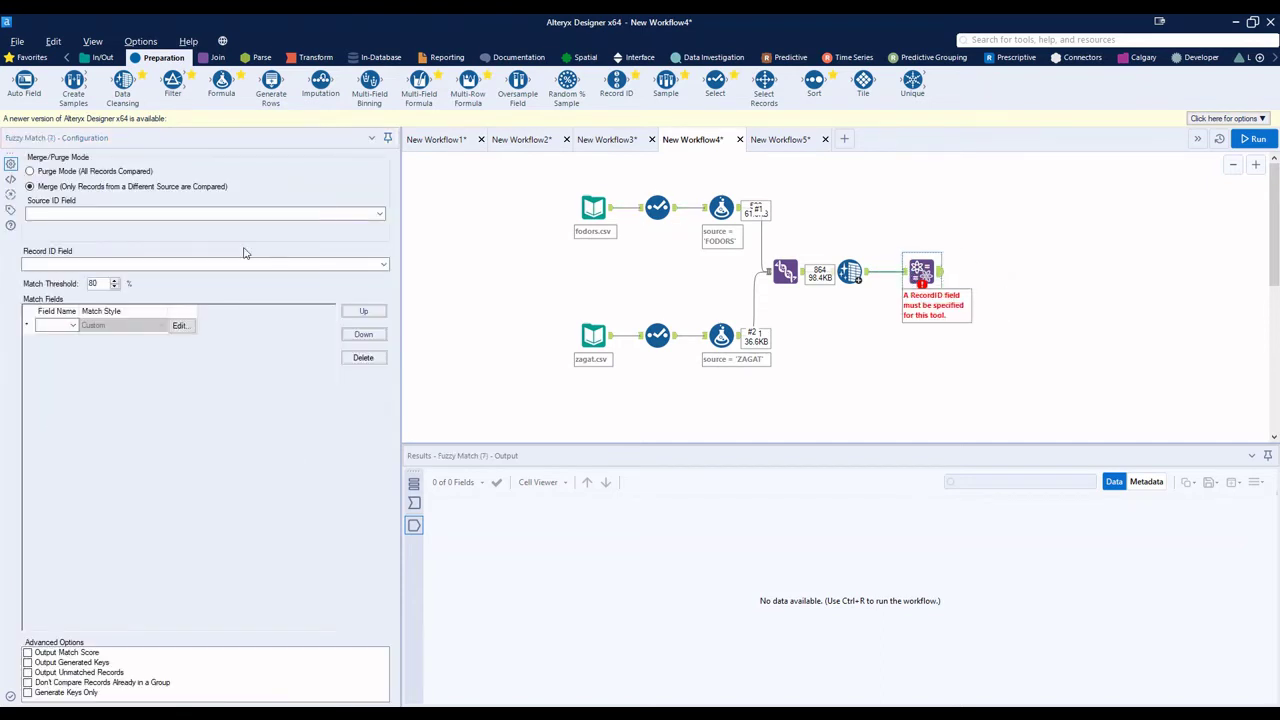
click(380, 216)
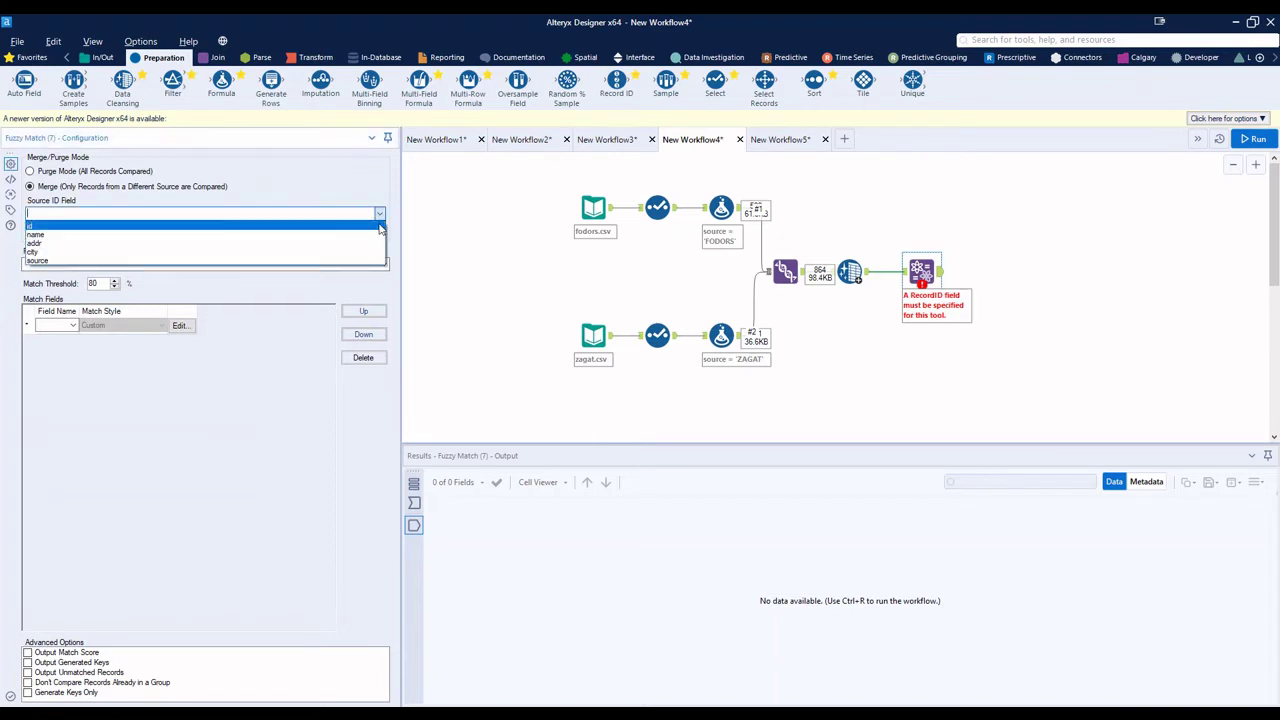
click(118, 260)
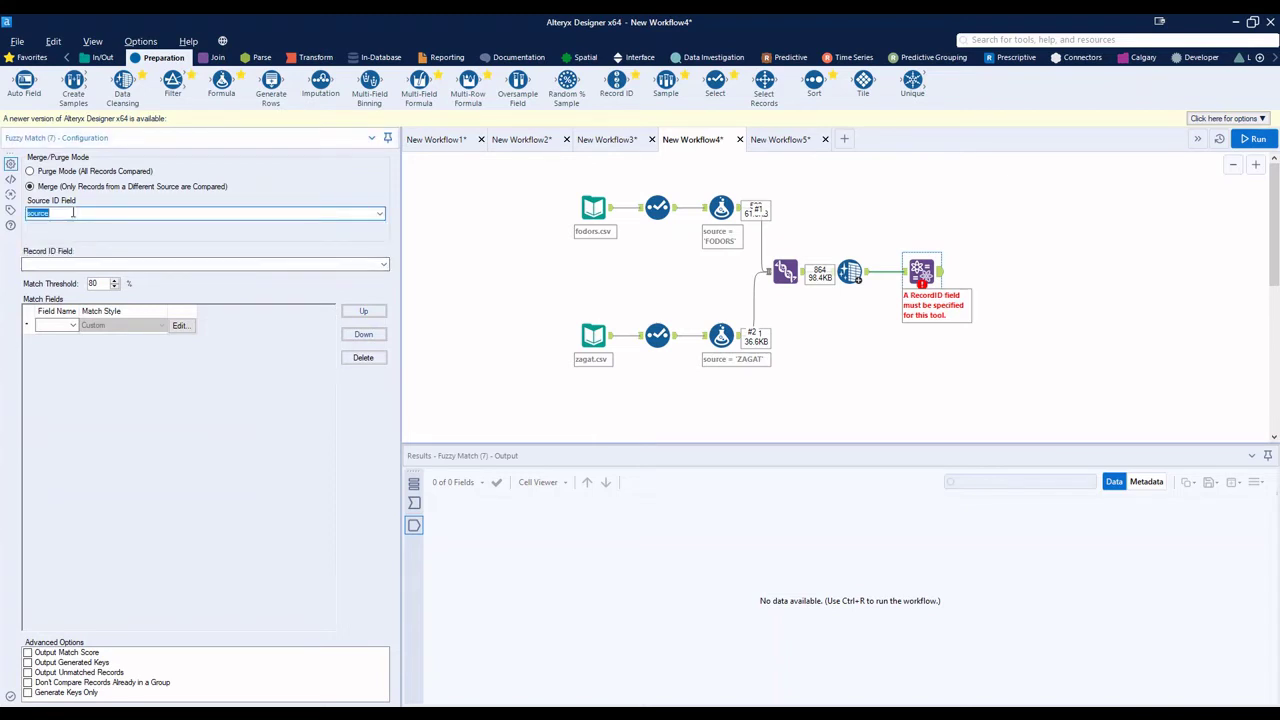
click(383, 265)
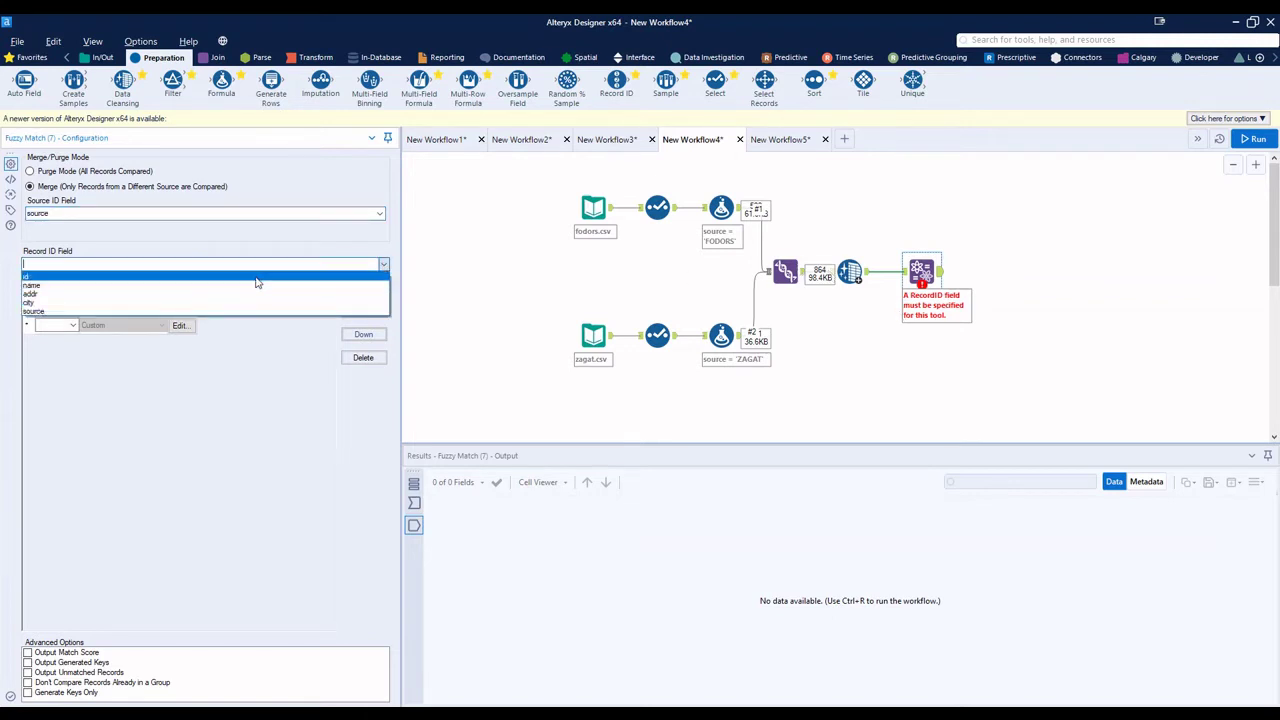
click(120, 263)
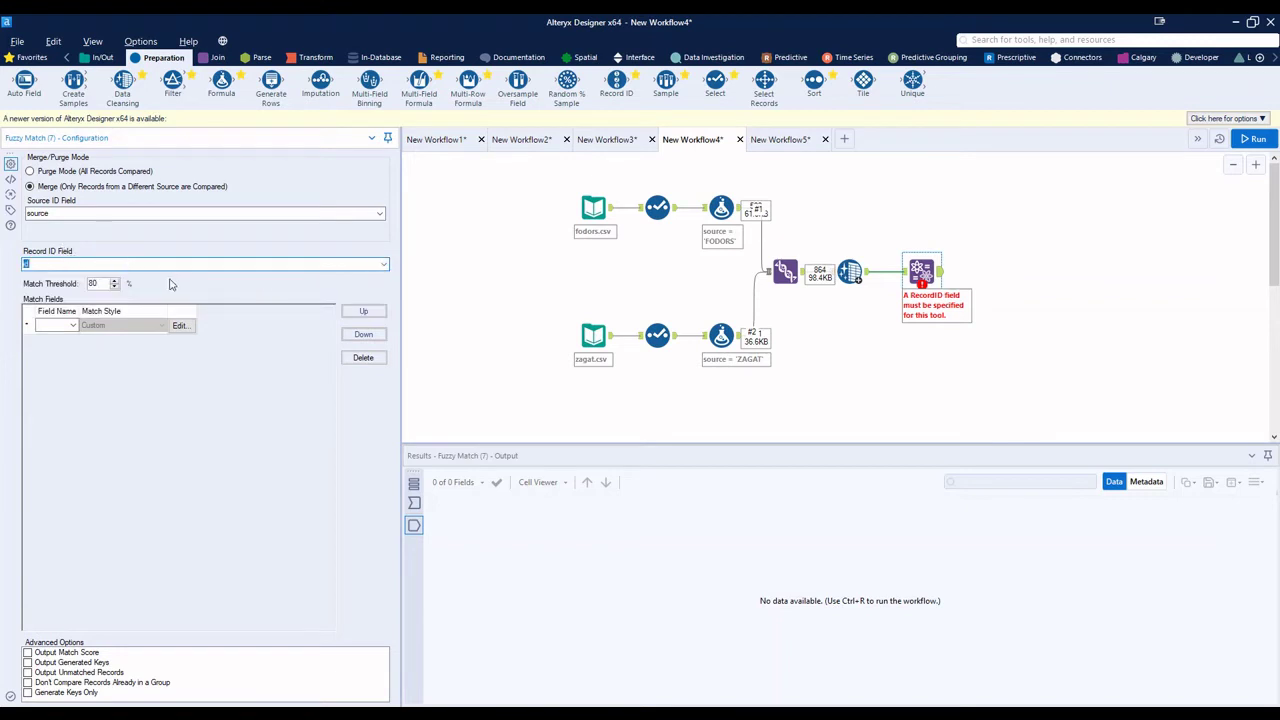
Step: Add the Fuzzy Match fields name with match style Name, addr with style Address, and city with style Name
click(73, 329)
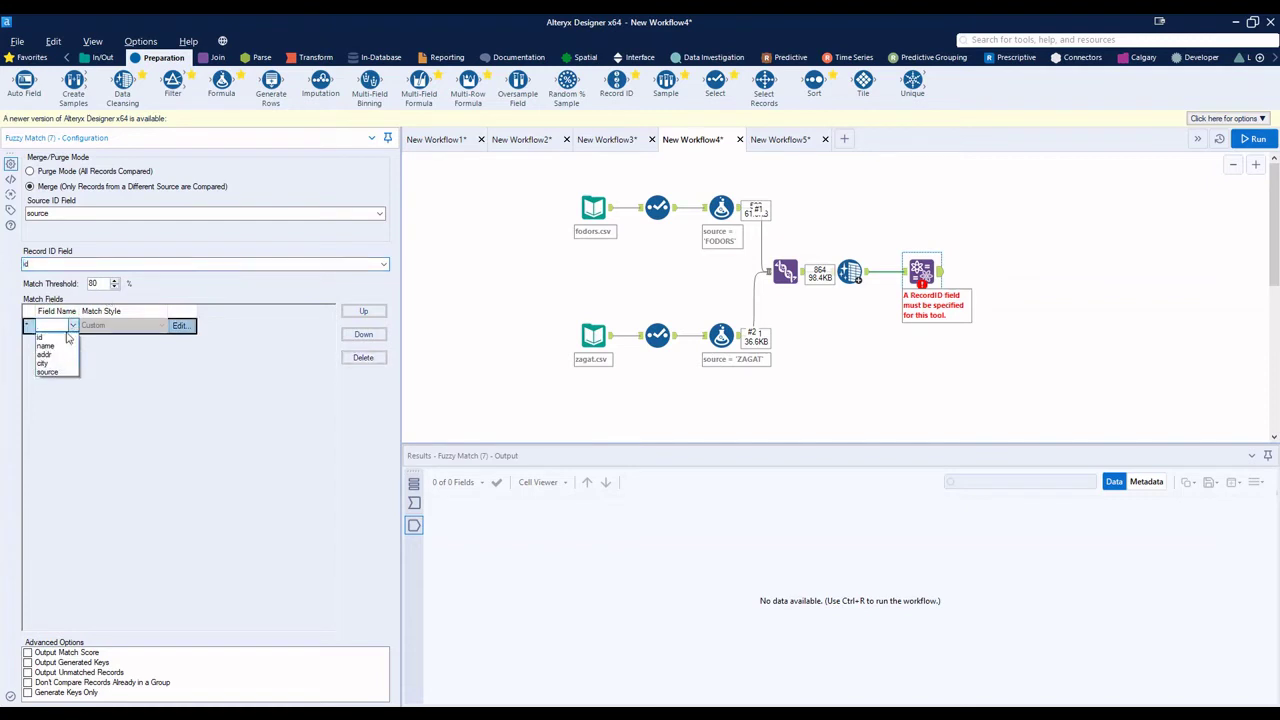
click(50, 346)
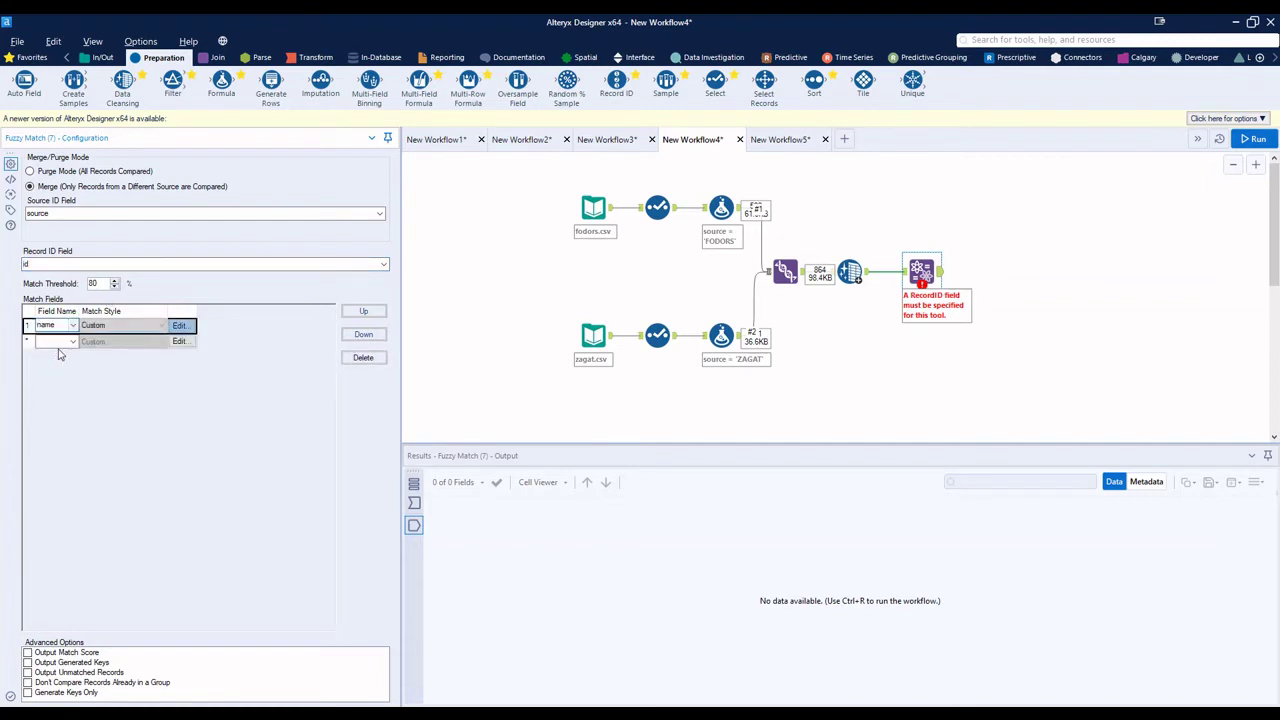
click(112, 327)
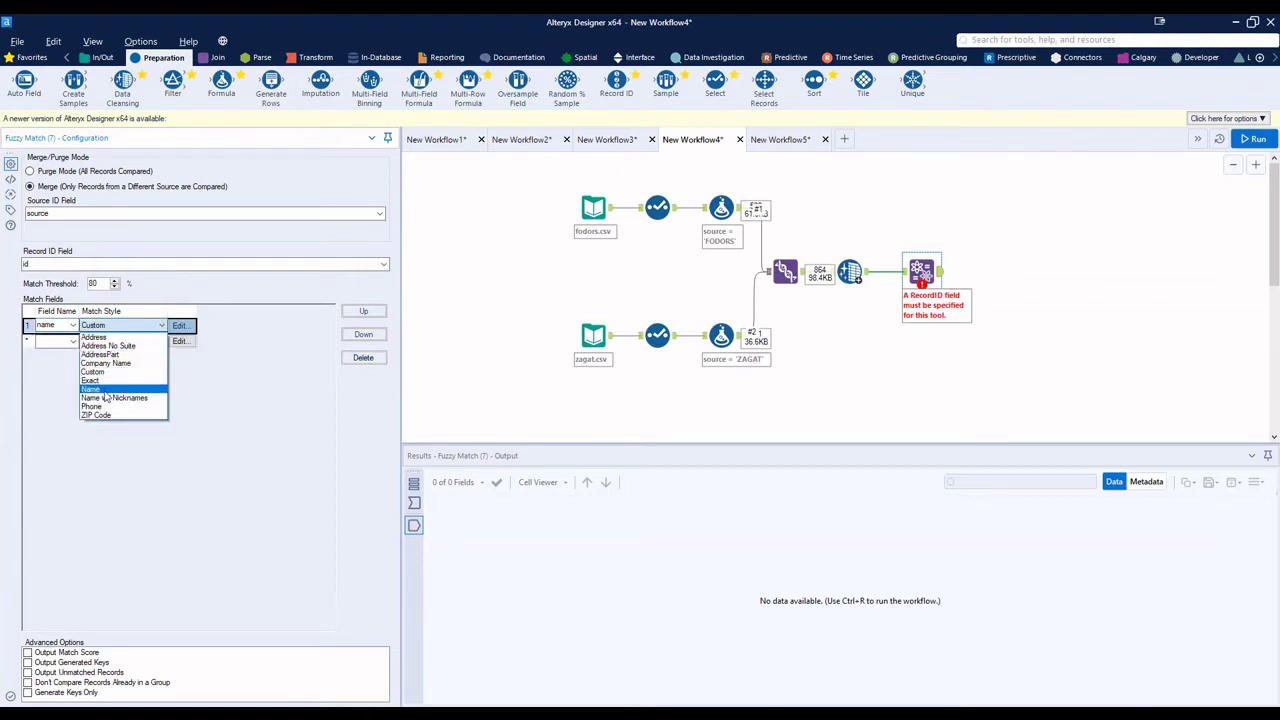
click(104, 389)
click(73, 343)
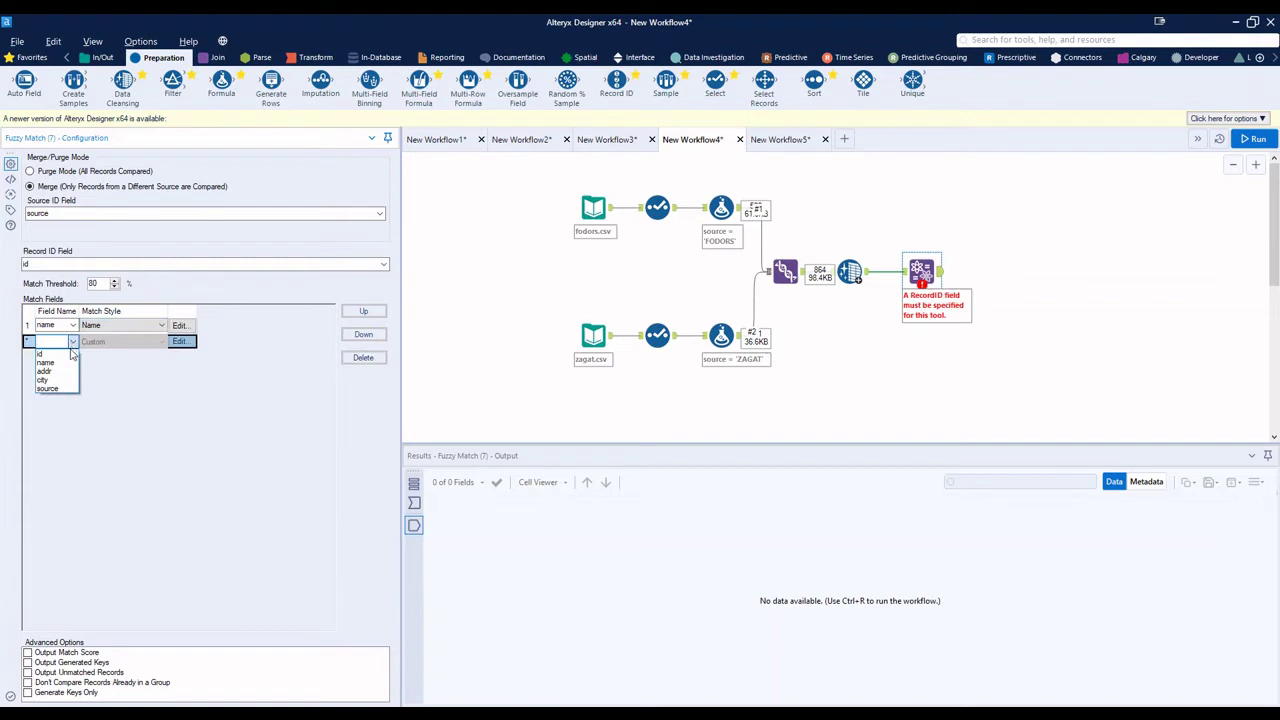
click(45, 371)
click(104, 342)
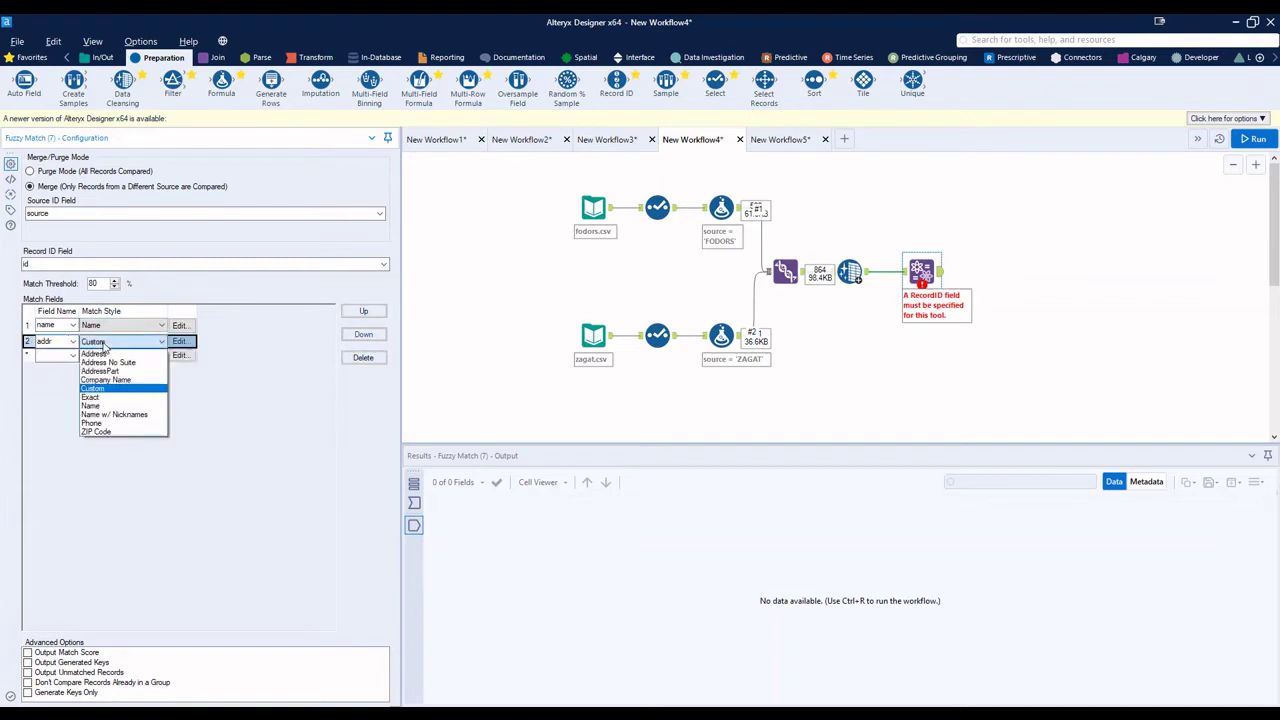
click(100, 354)
click(72, 356)
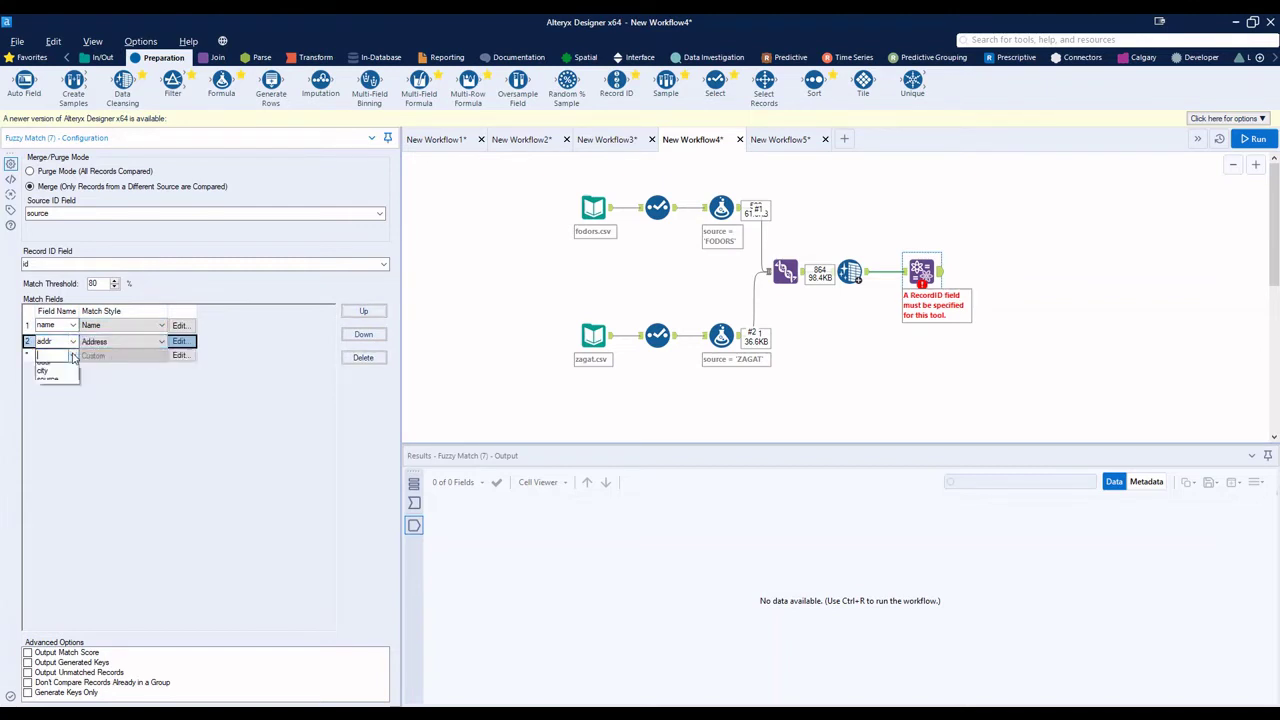
click(45, 393)
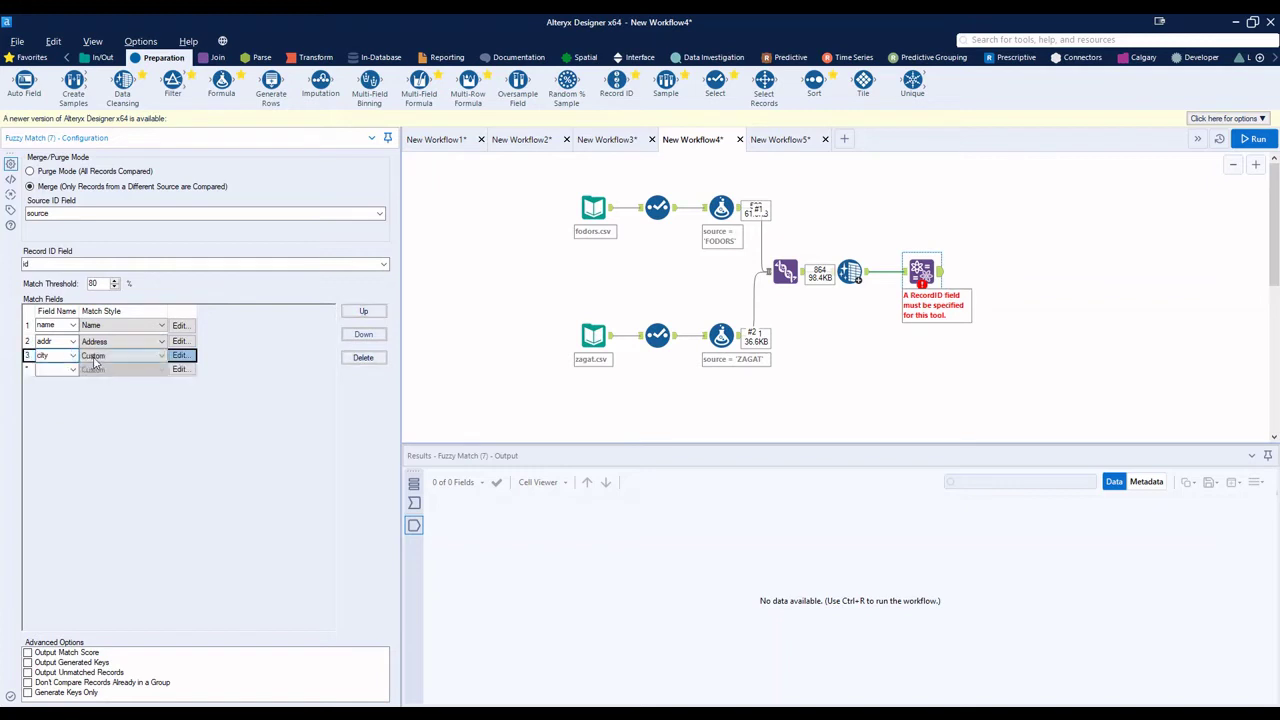
click(98, 358)
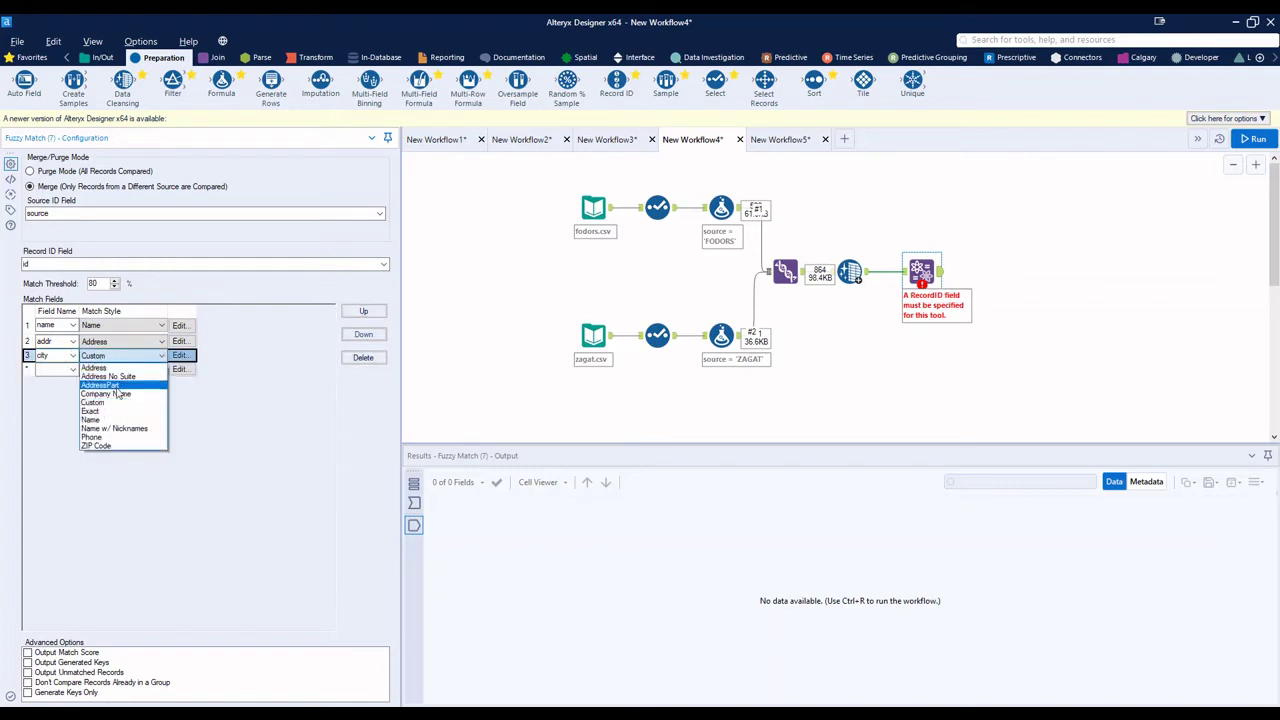
click(100, 419)
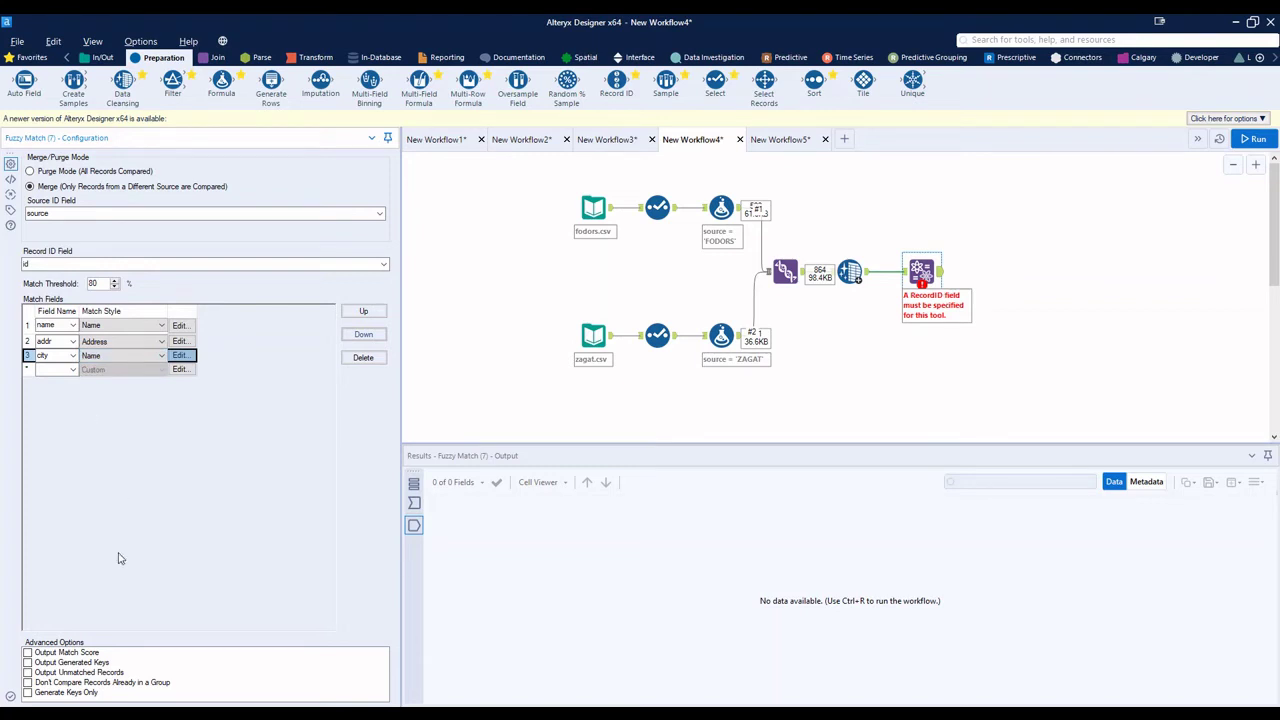
Step: Enable Output Match Score for the Fuzzy Match and run the workflow
click(28, 653)
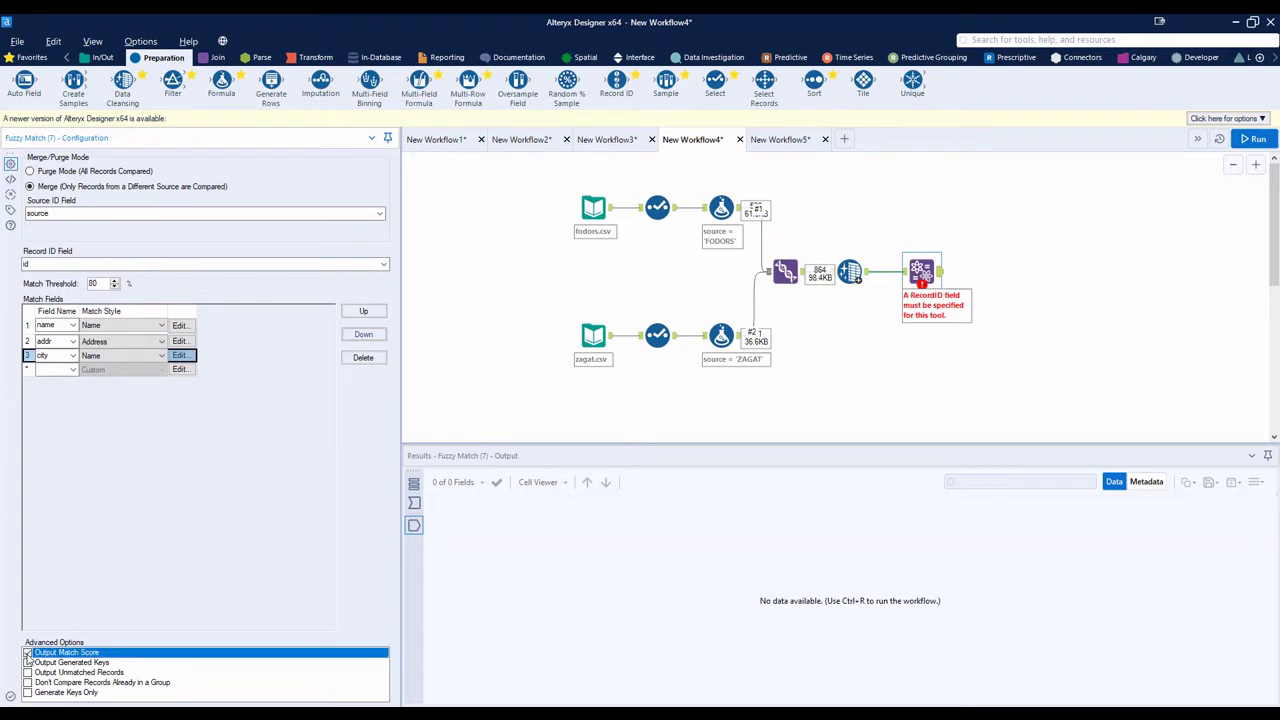
click(916, 270)
drag(916, 270, 908, 270)
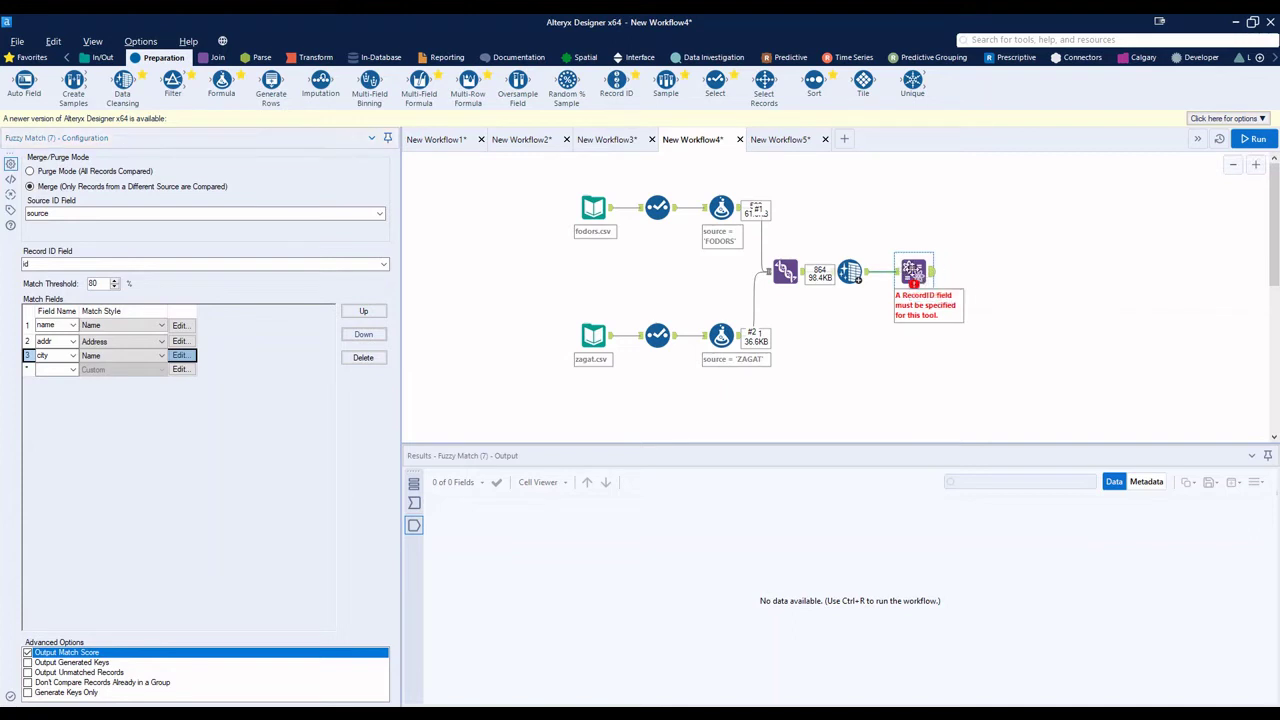
click(1252, 139)
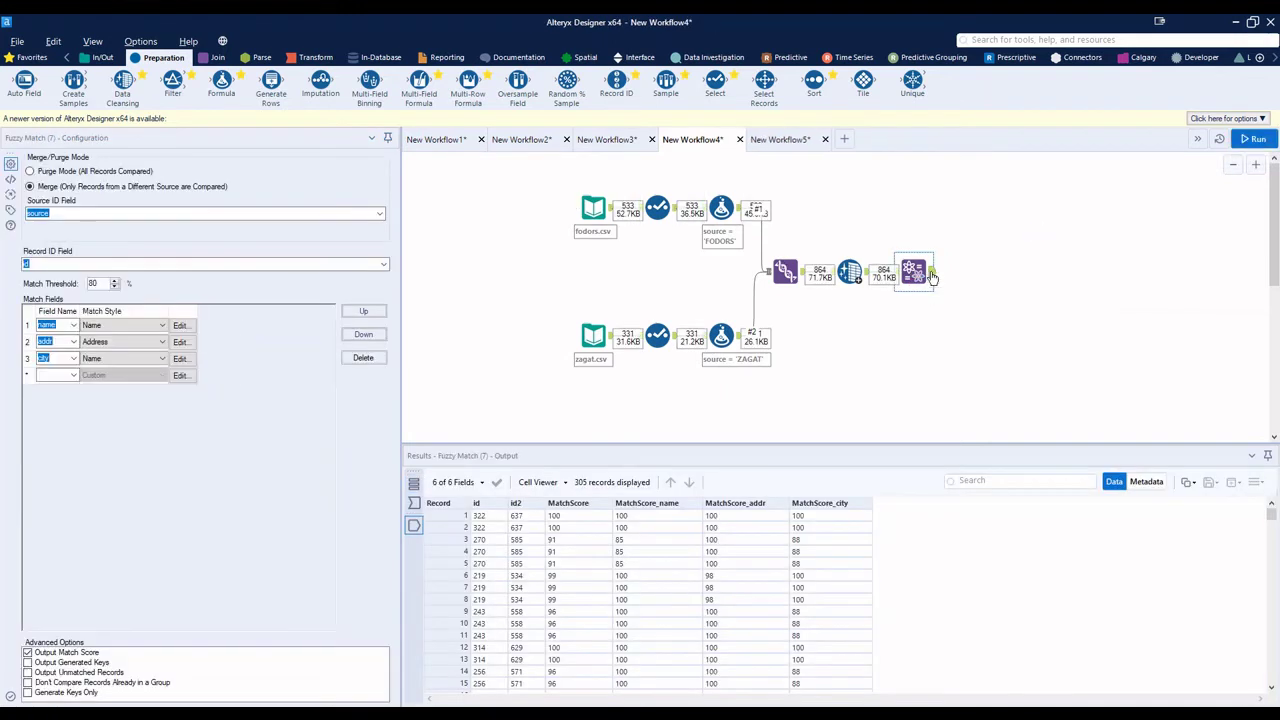
Step: Examine the matched id pairs, their match scores and repeated rows, and view the match options of the name field
click(487, 518)
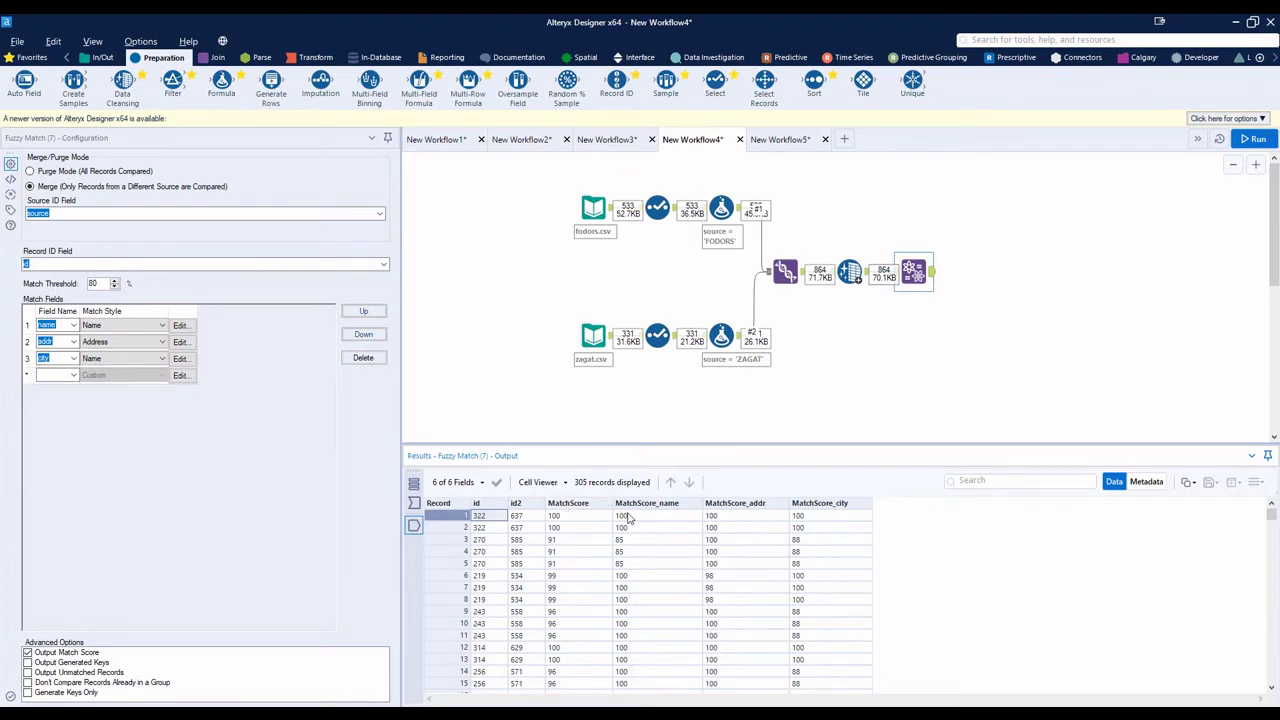
click(574, 516)
click(664, 516)
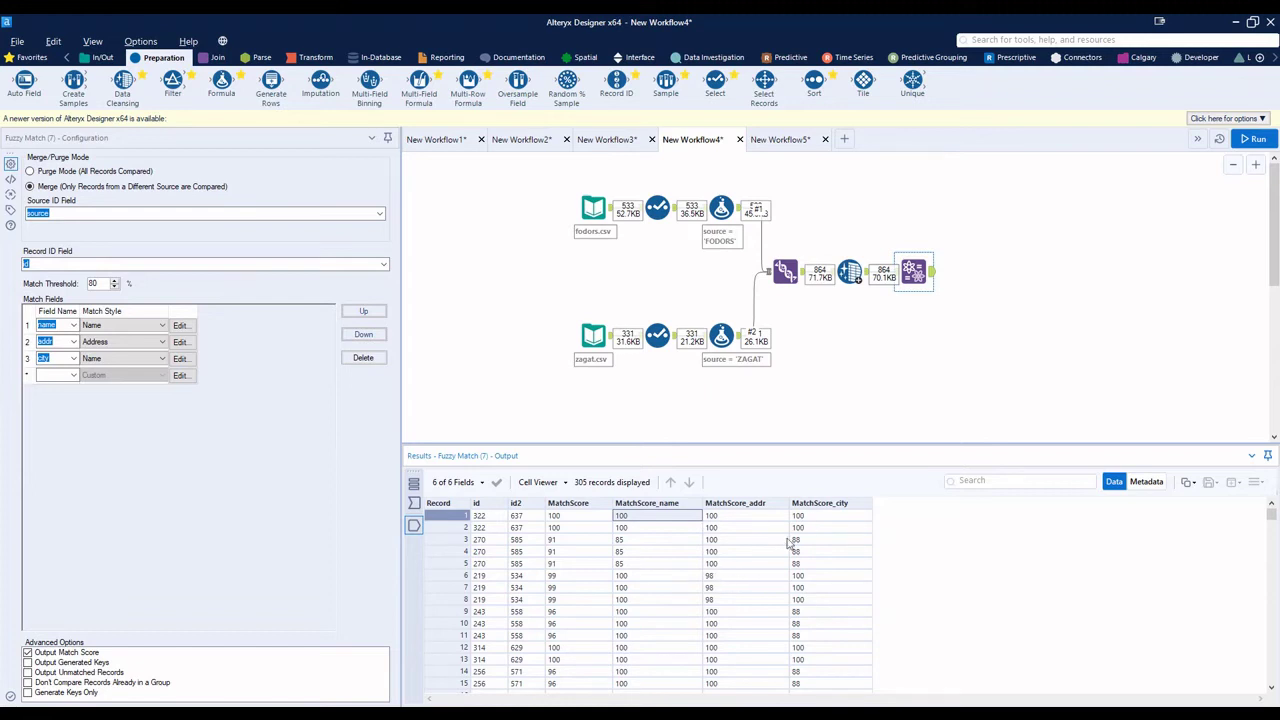
click(520, 516)
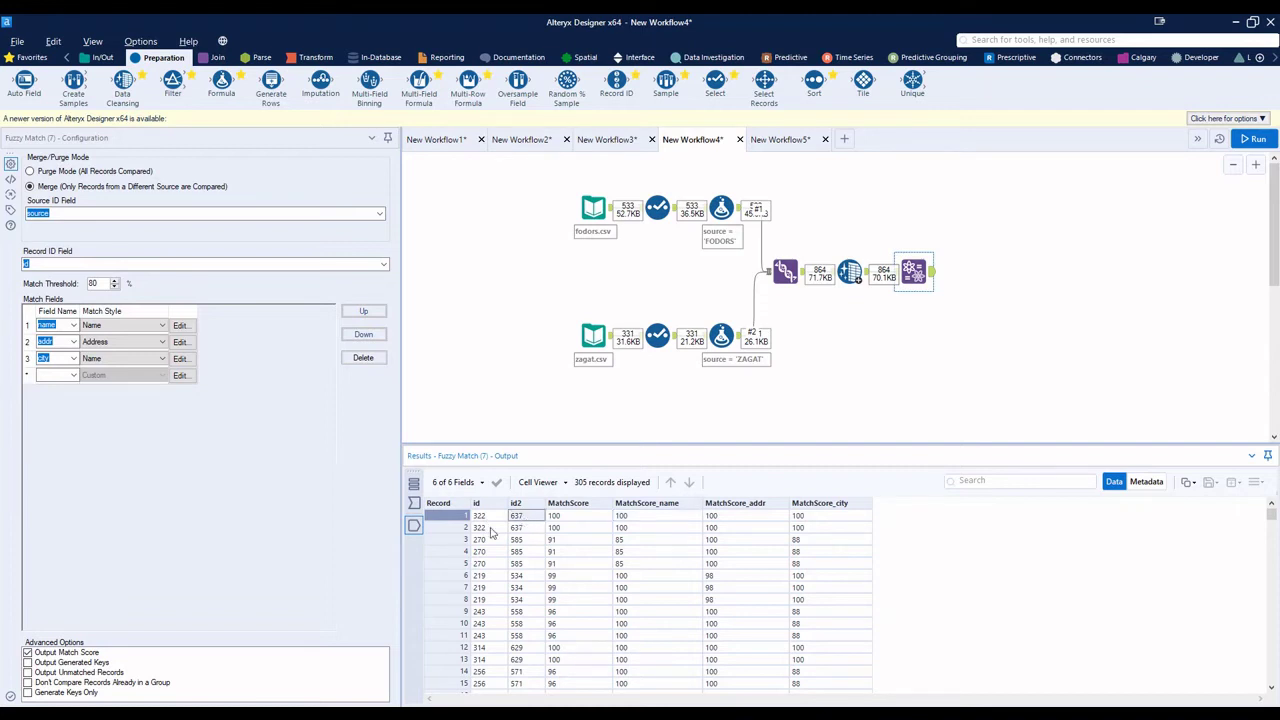
drag(440, 526, 440, 516)
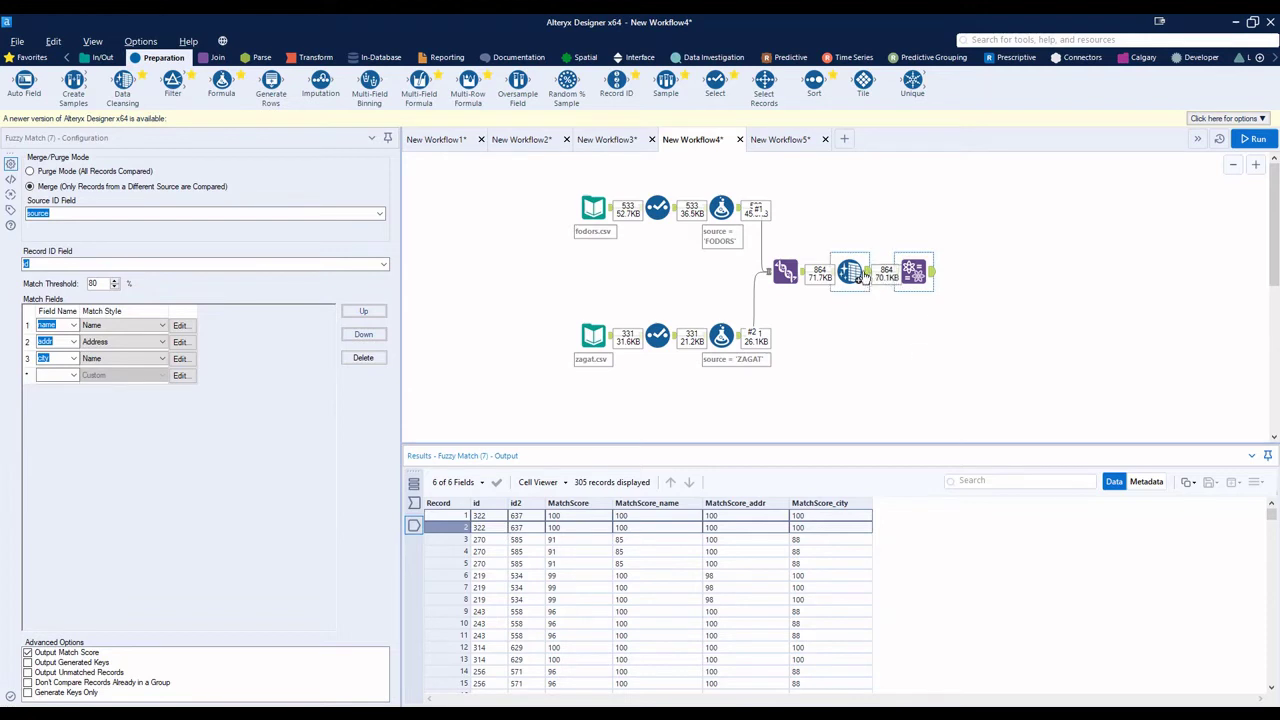
click(180, 325)
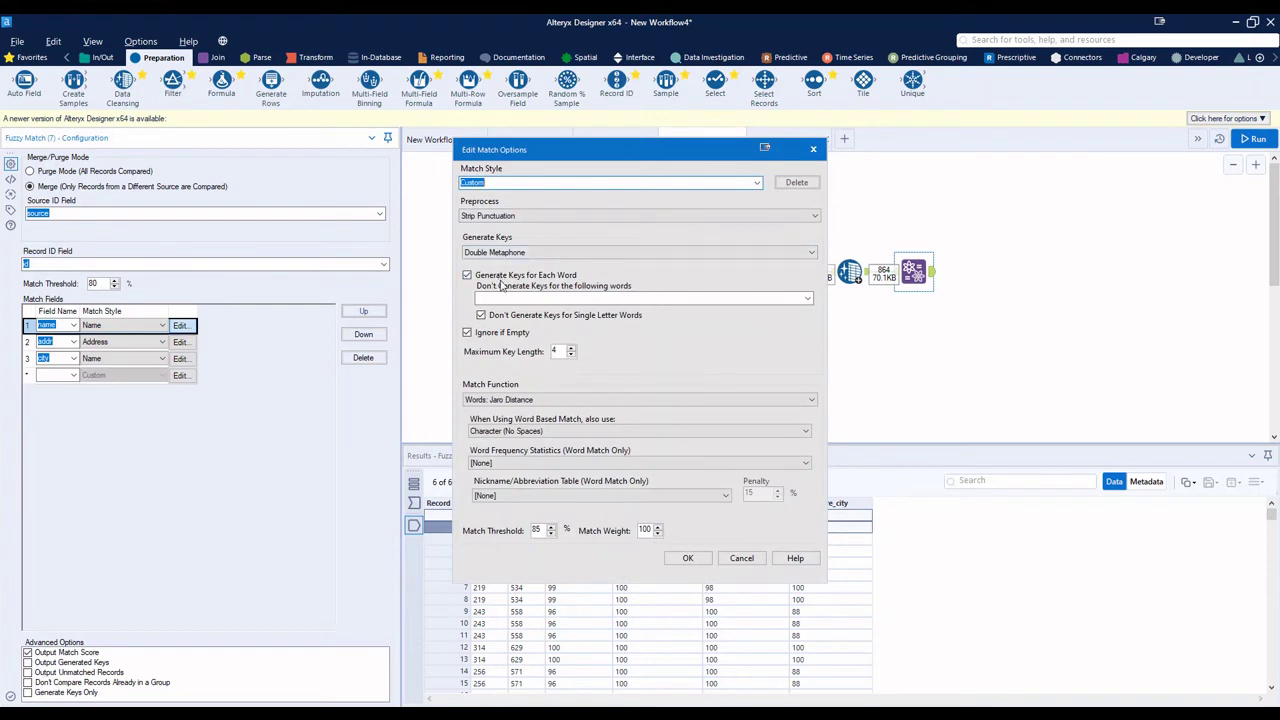
click(813, 149)
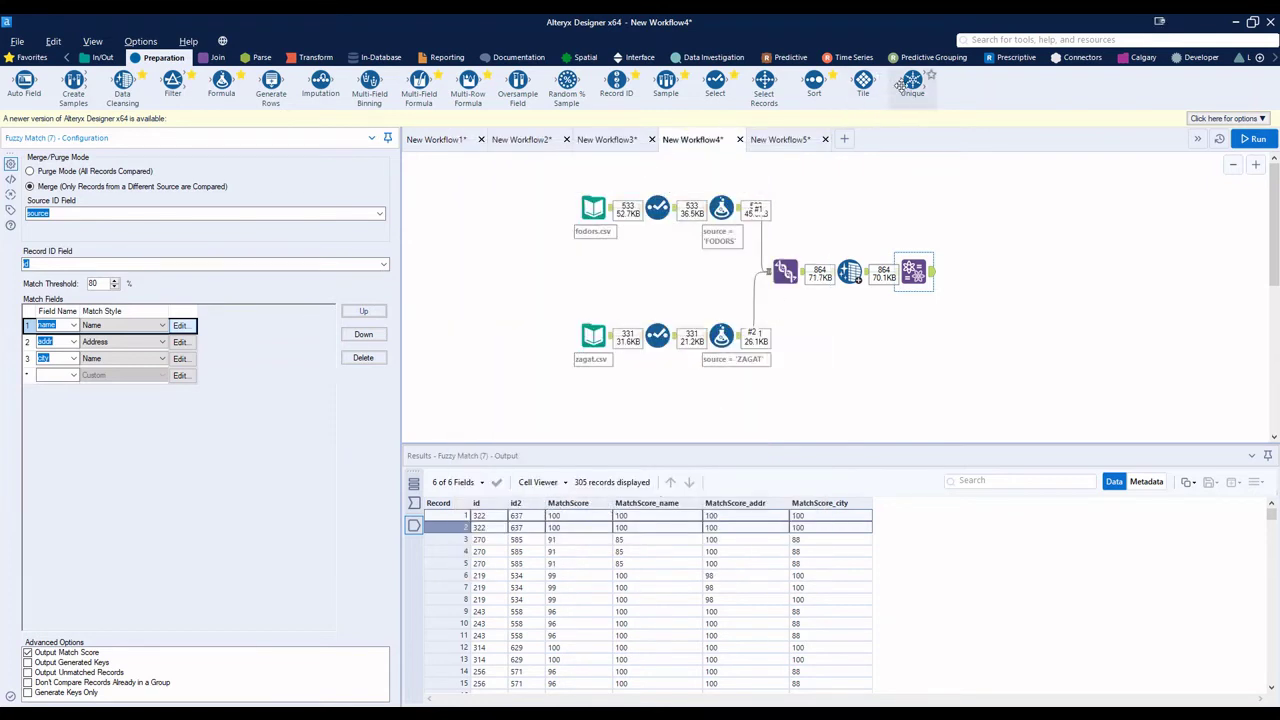
Step: Add a Unique tool after the Fuzzy Match that keeps unique combinations of id and id2, and run the workflow
drag(912, 82, 975, 272)
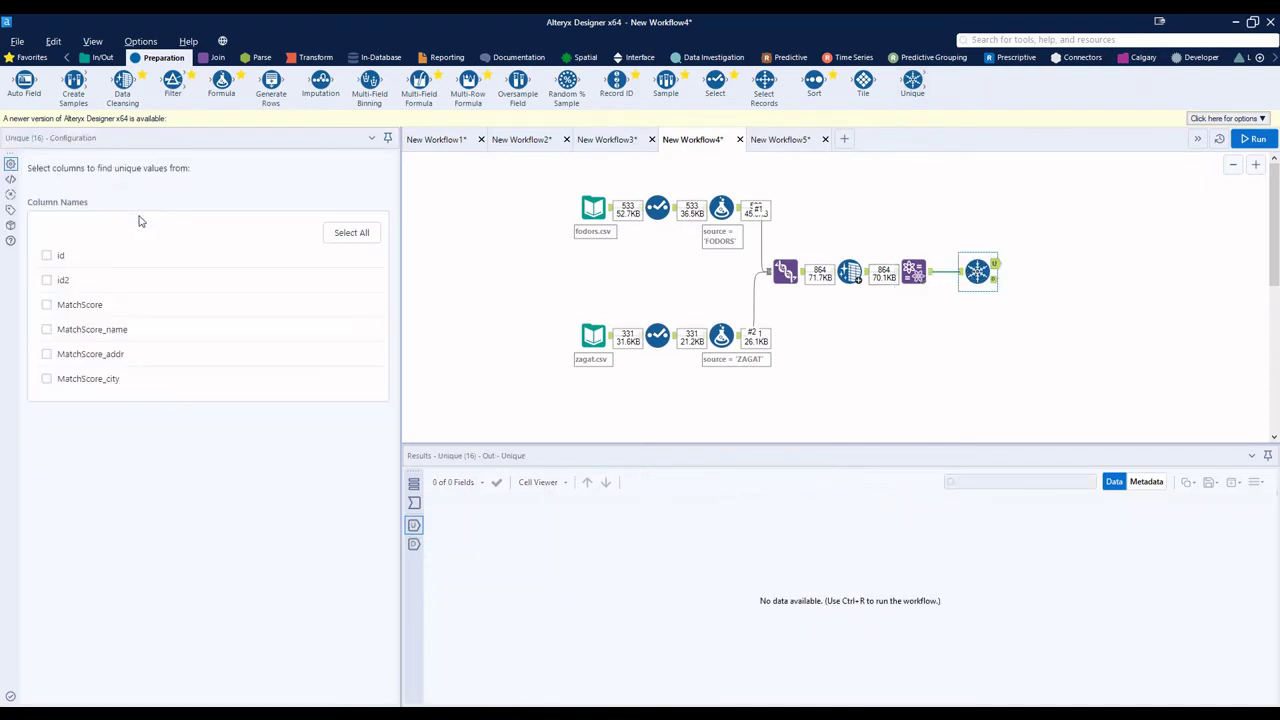
click(46, 256)
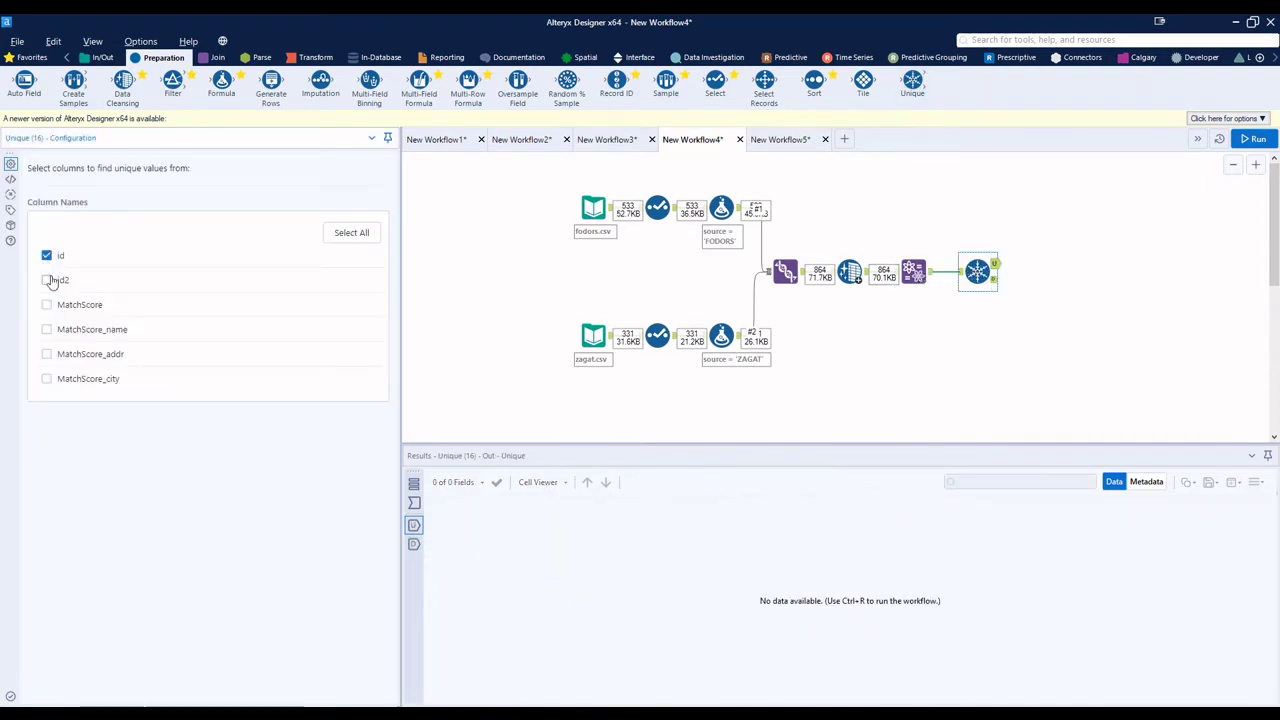
click(47, 281)
click(1255, 140)
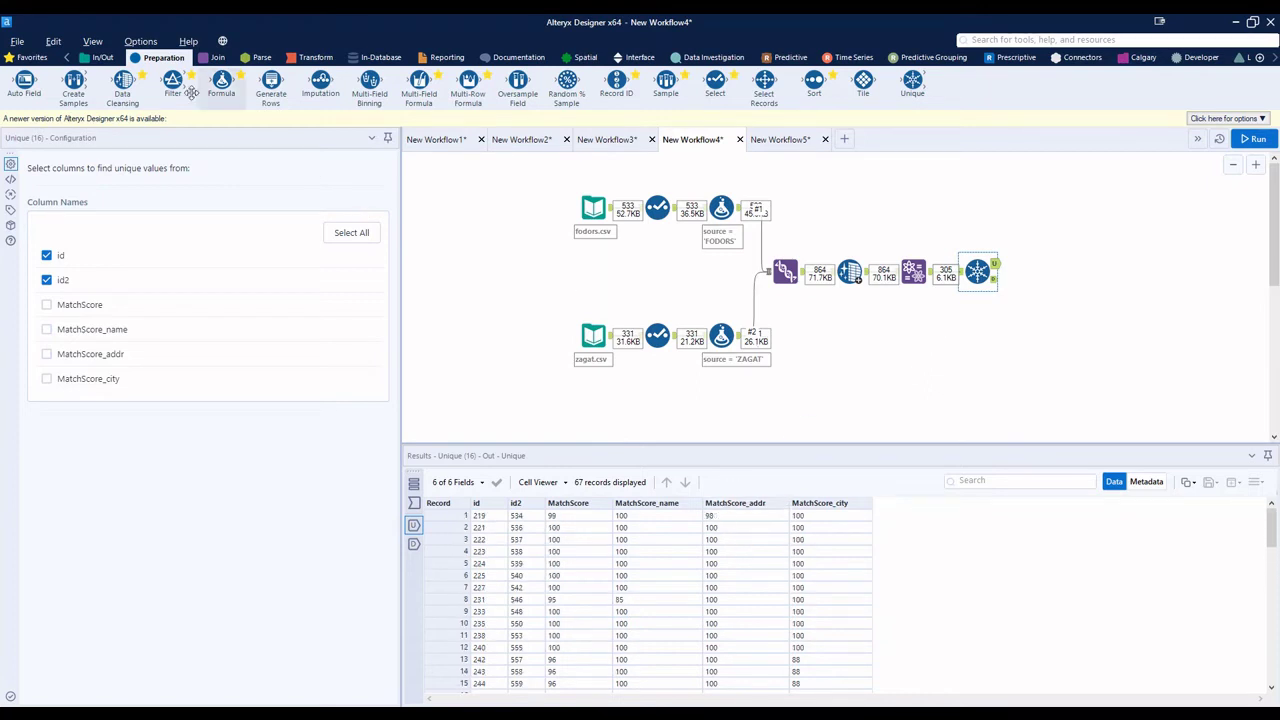
Step: Add a Join tool fed by the Unique tool's unique output on its left input and the FODORS formula output on its right
click(214, 57)
drag(185, 100, 1058, 271)
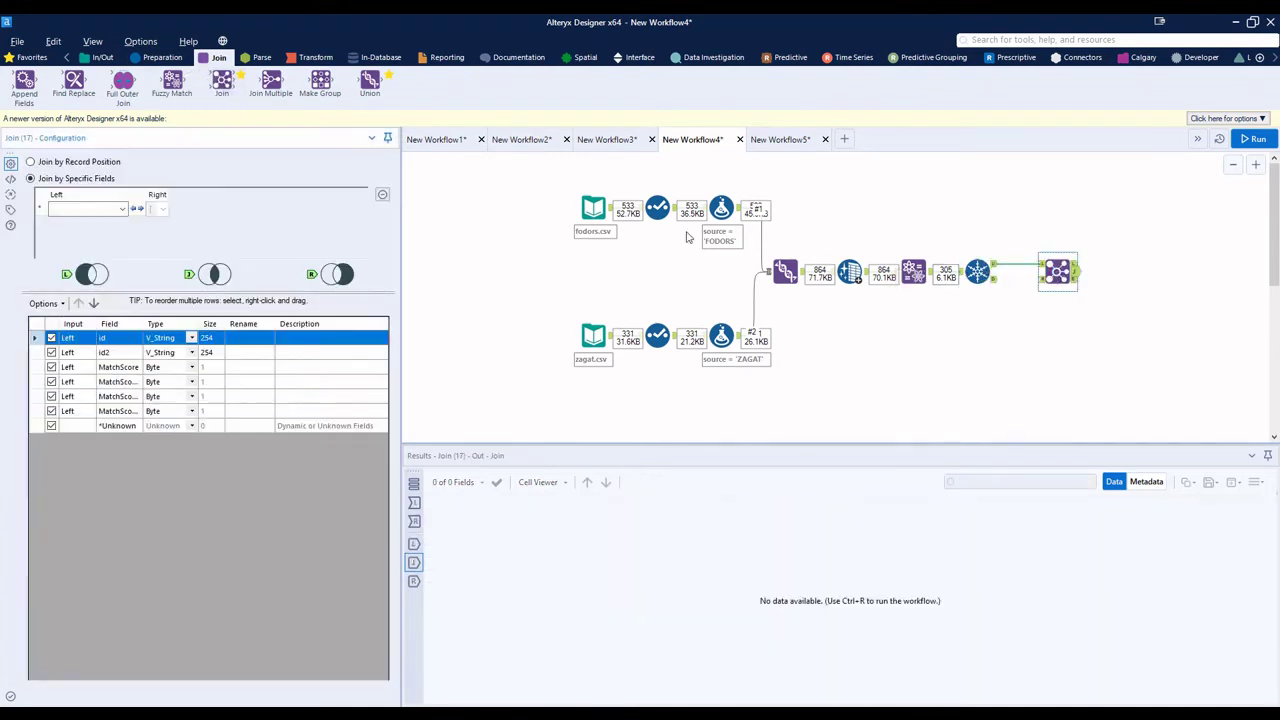
click(596, 207)
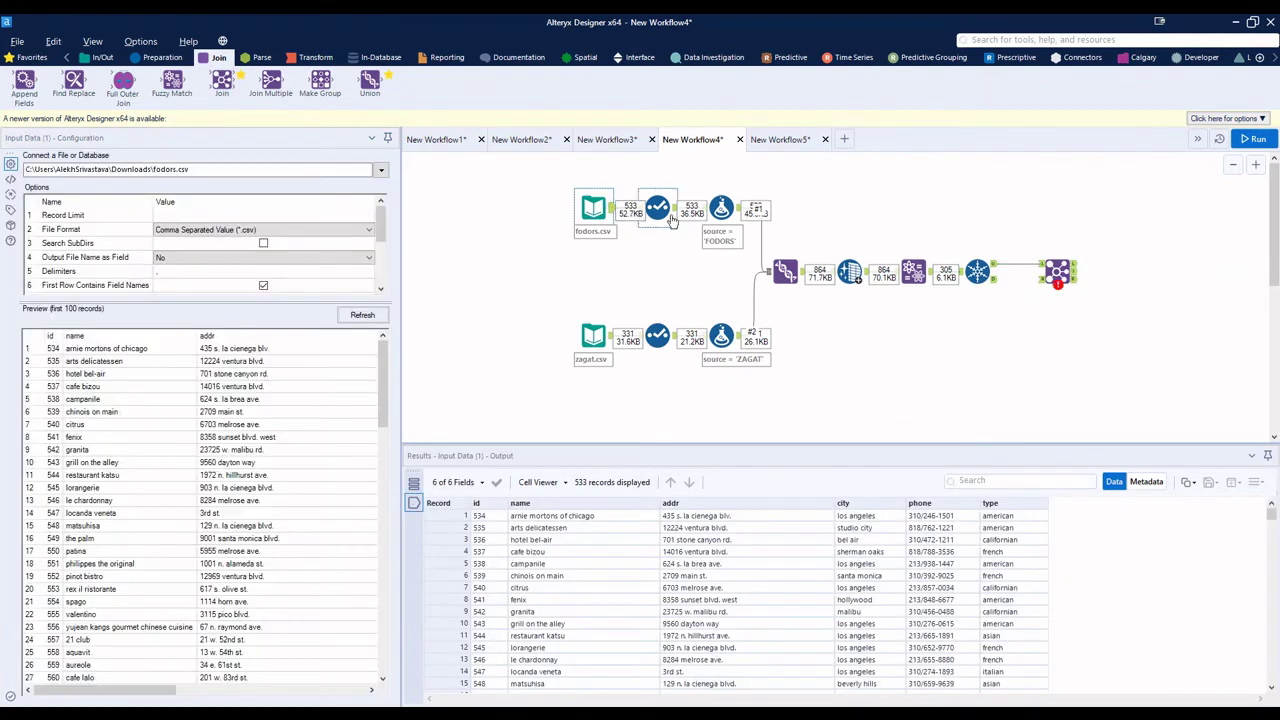
drag(737, 208, 1041, 272)
click(1052, 270)
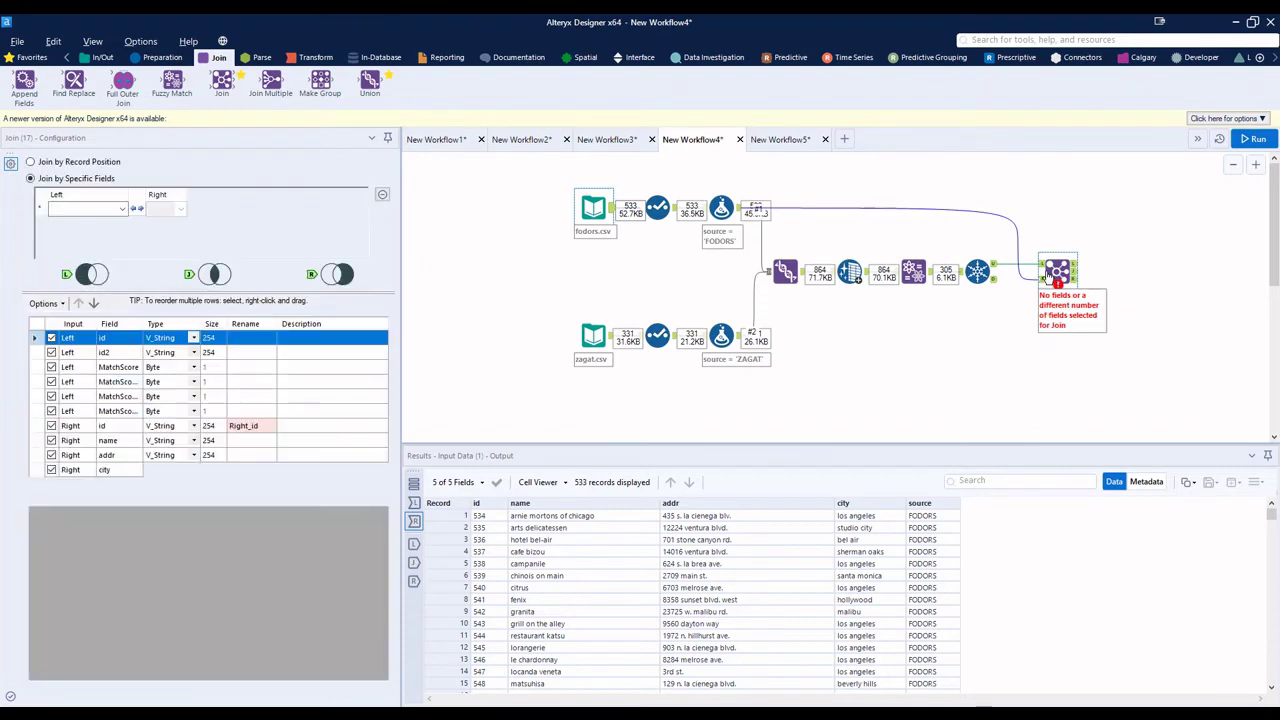
Step: Join the matched pairs to the Fodors records on left id and right id, exclude the right id field, and run the workflow
click(1042, 268)
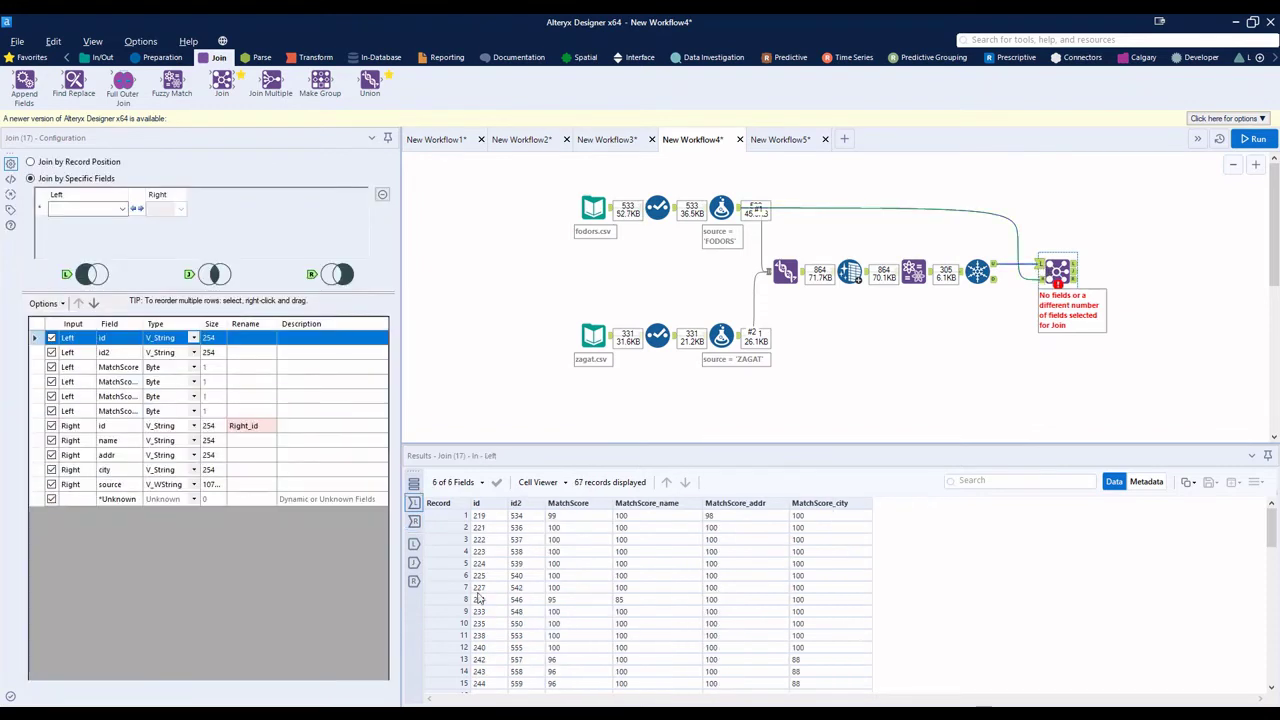
mouse_move(536, 518)
mouse_down()
mouse_move(527, 588)
mouse_move(528, 541)
mouse_up()
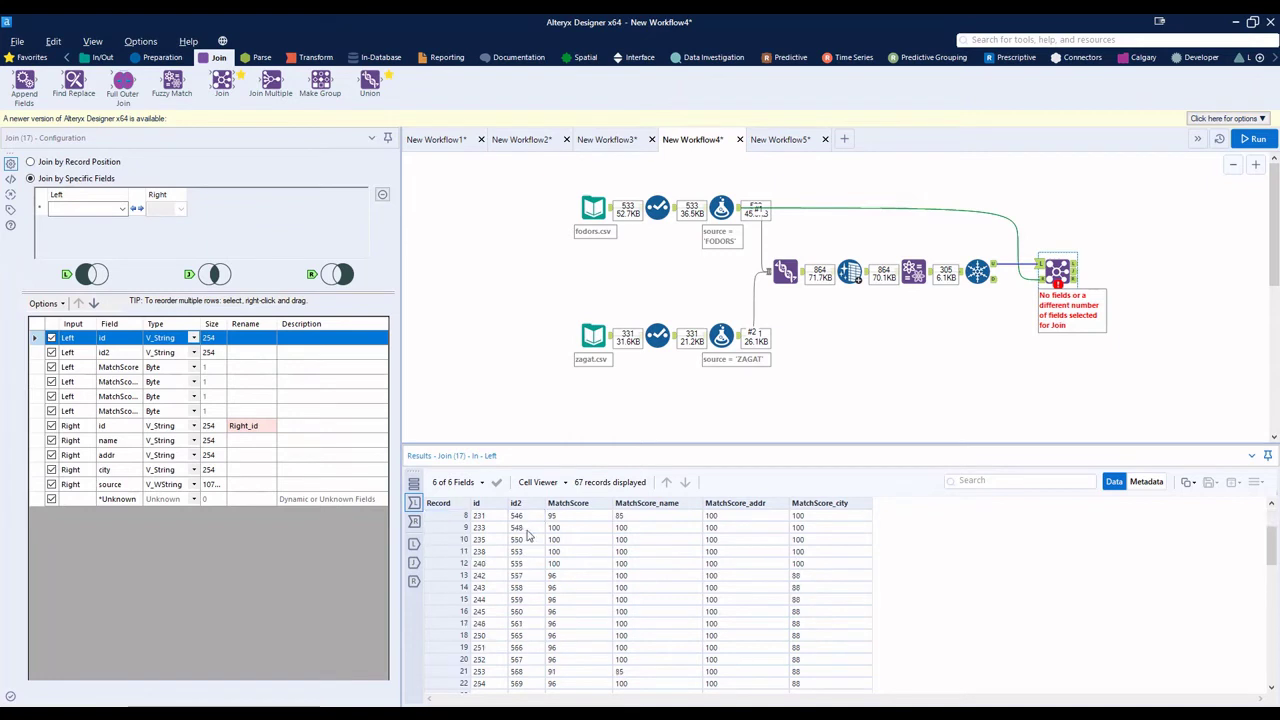
click(724, 209)
scroll(486, 540, up, 12)
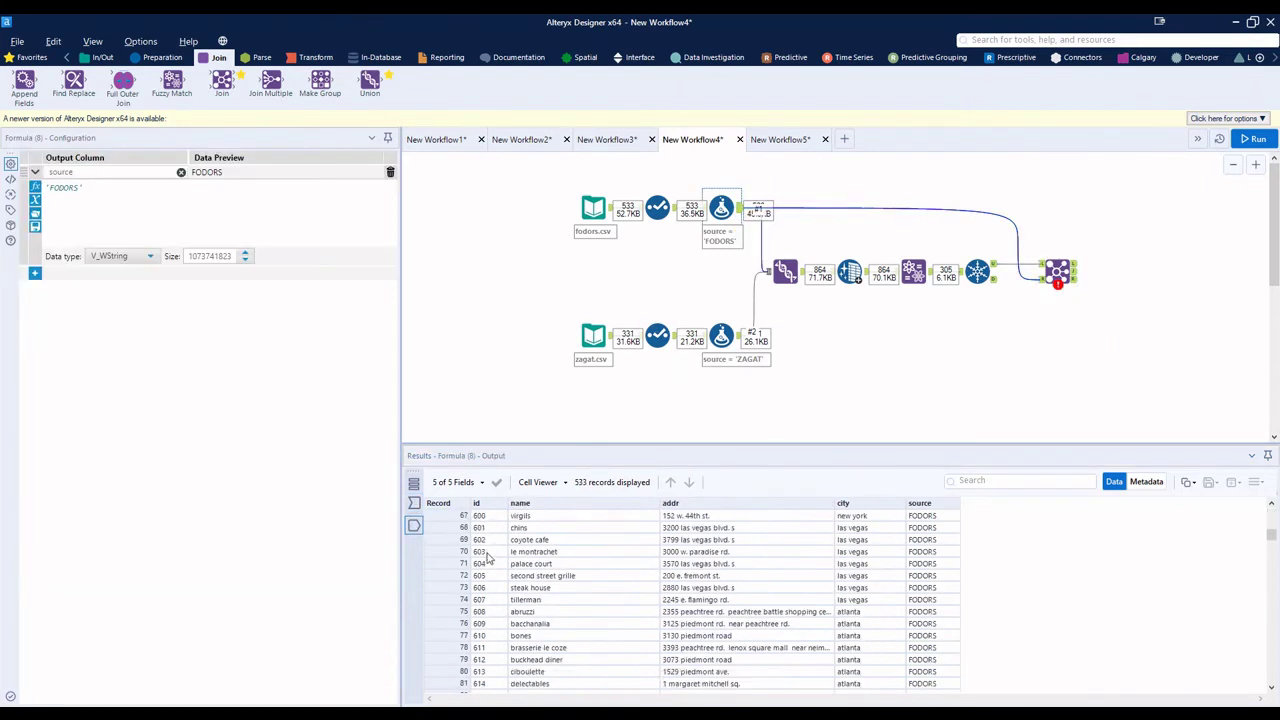
click(1054, 268)
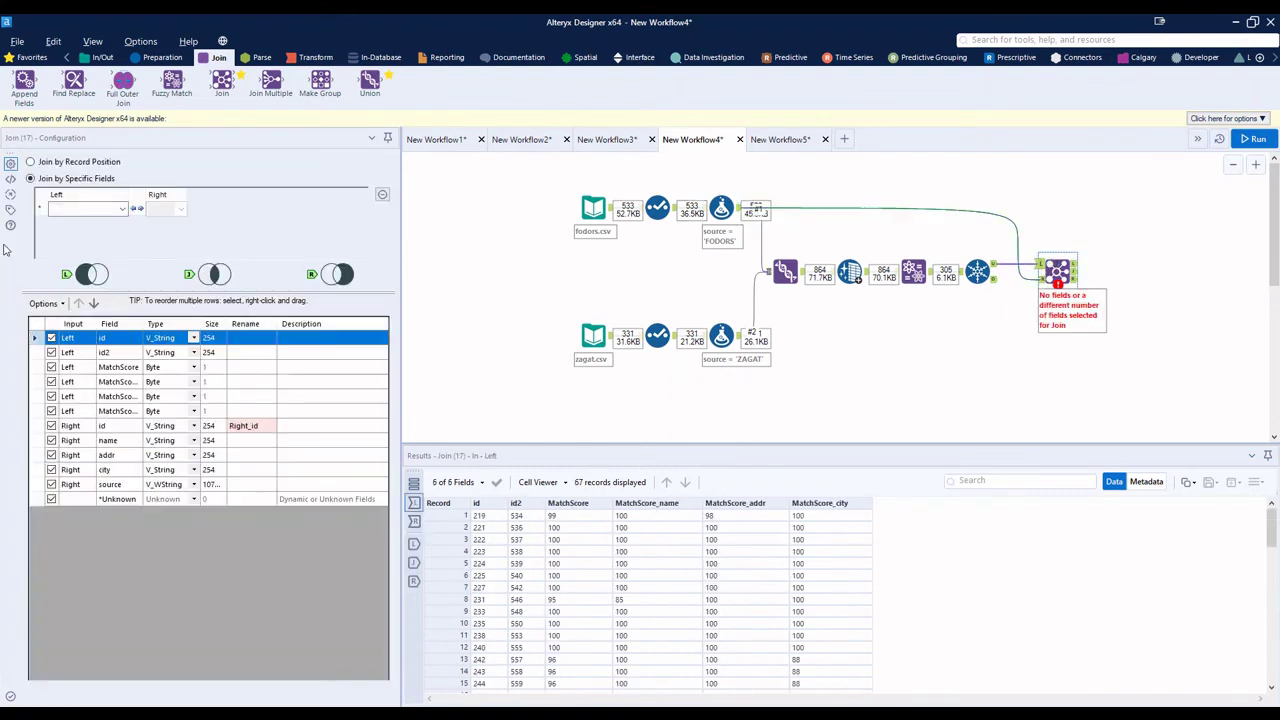
click(85, 208)
click(83, 223)
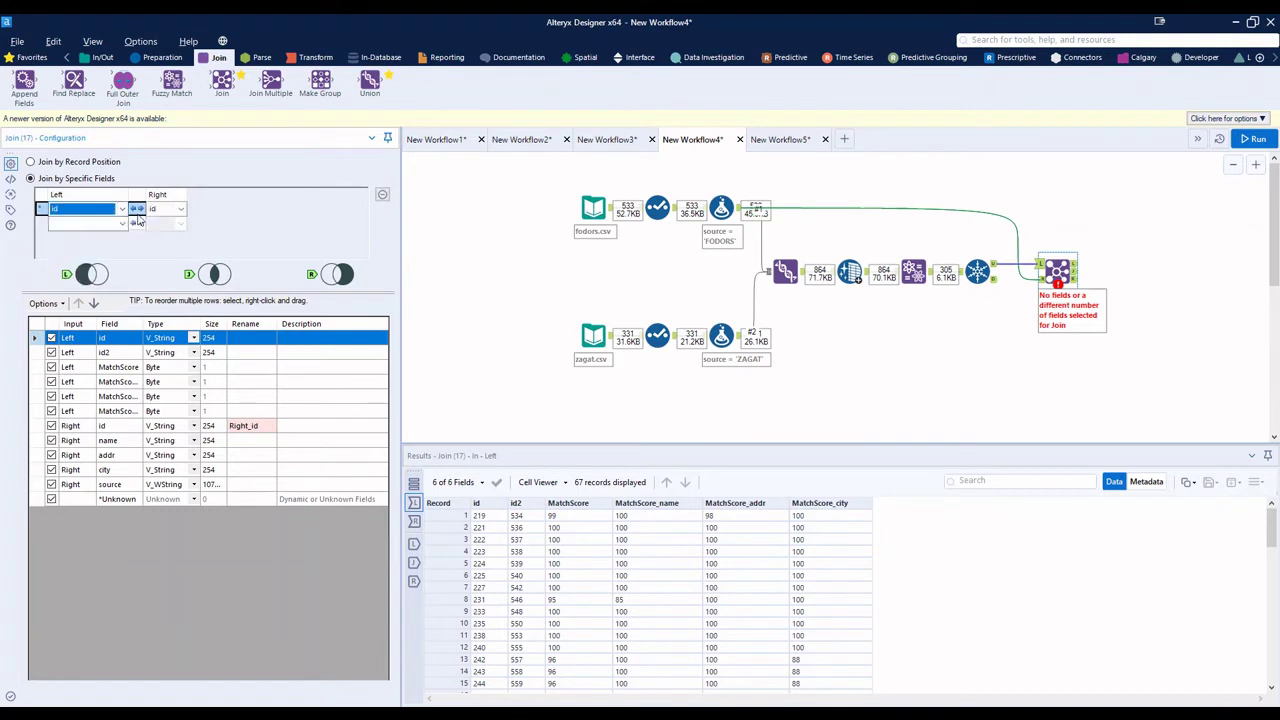
click(51, 426)
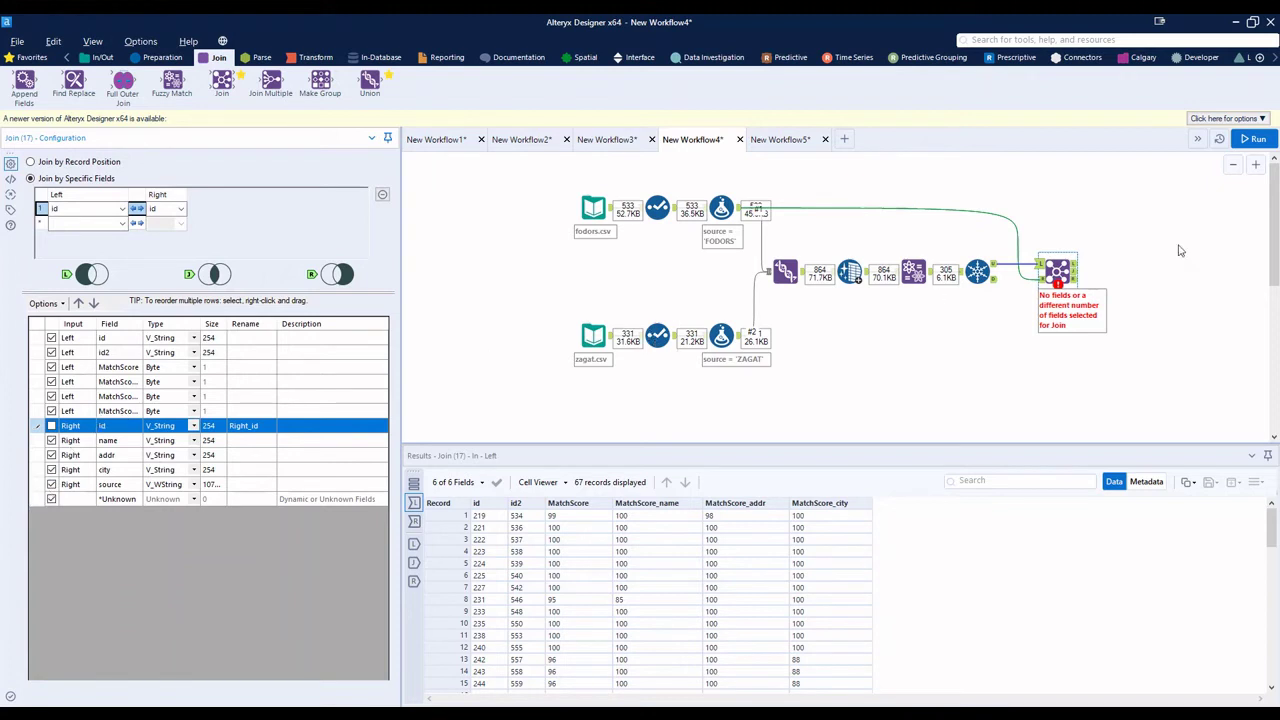
click(1254, 139)
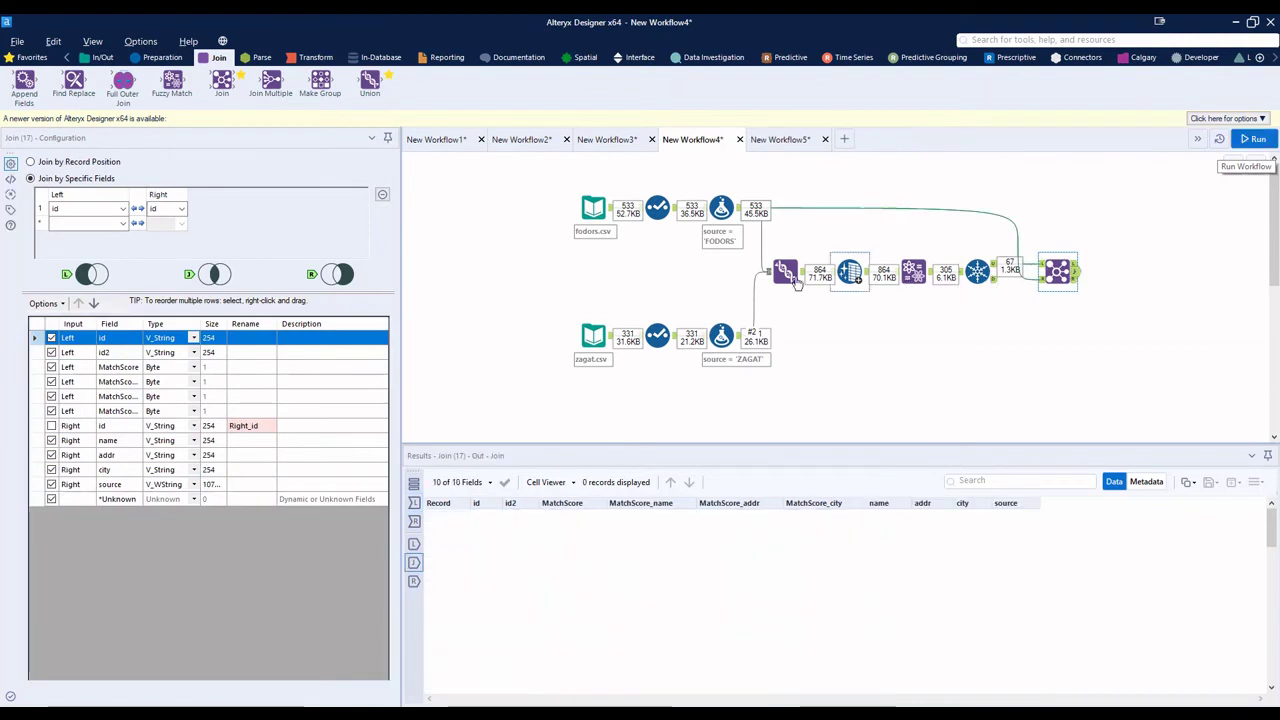
Step: Change the Join's left field to id2, matched against right id, and run the workflow
click(1044, 270)
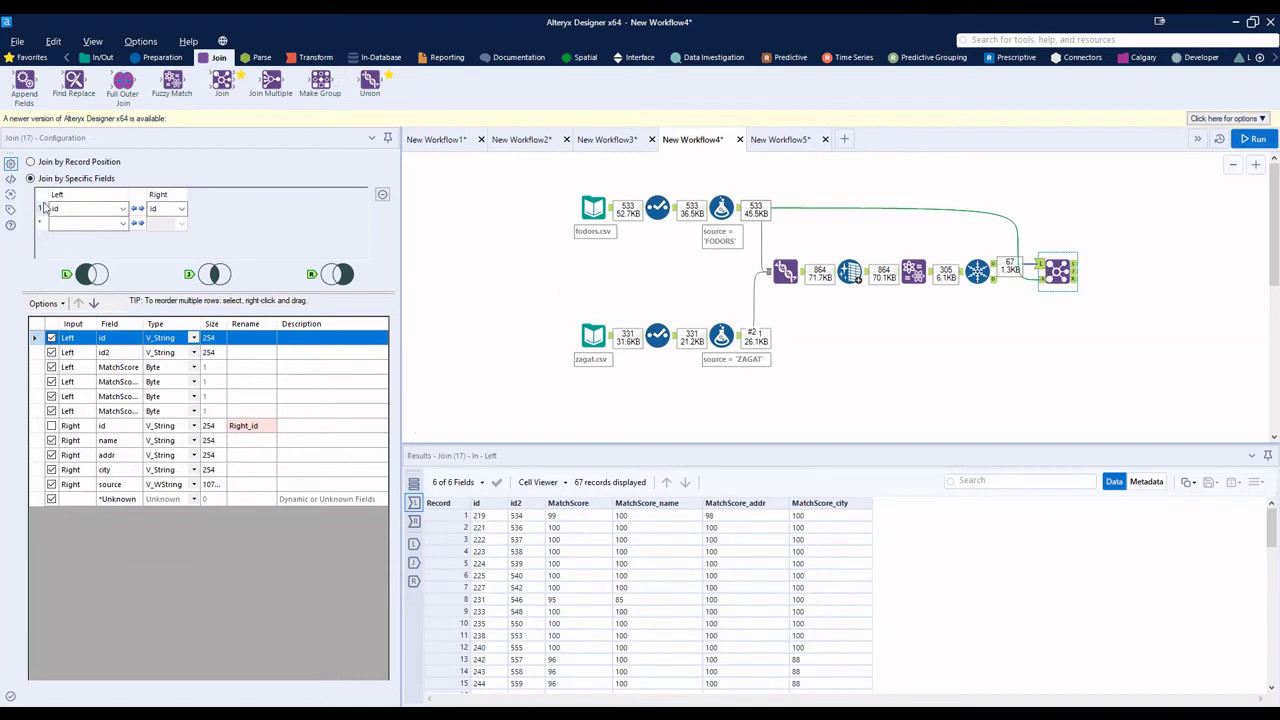
click(100, 209)
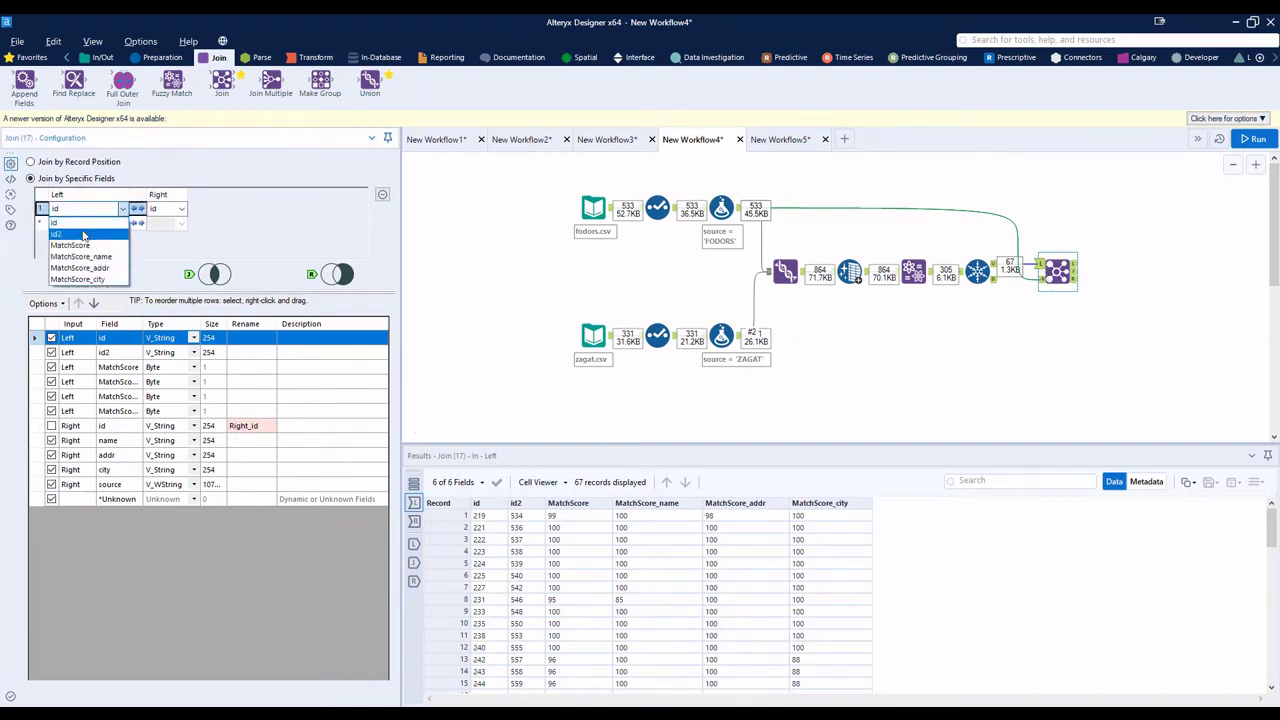
click(100, 217)
click(1248, 140)
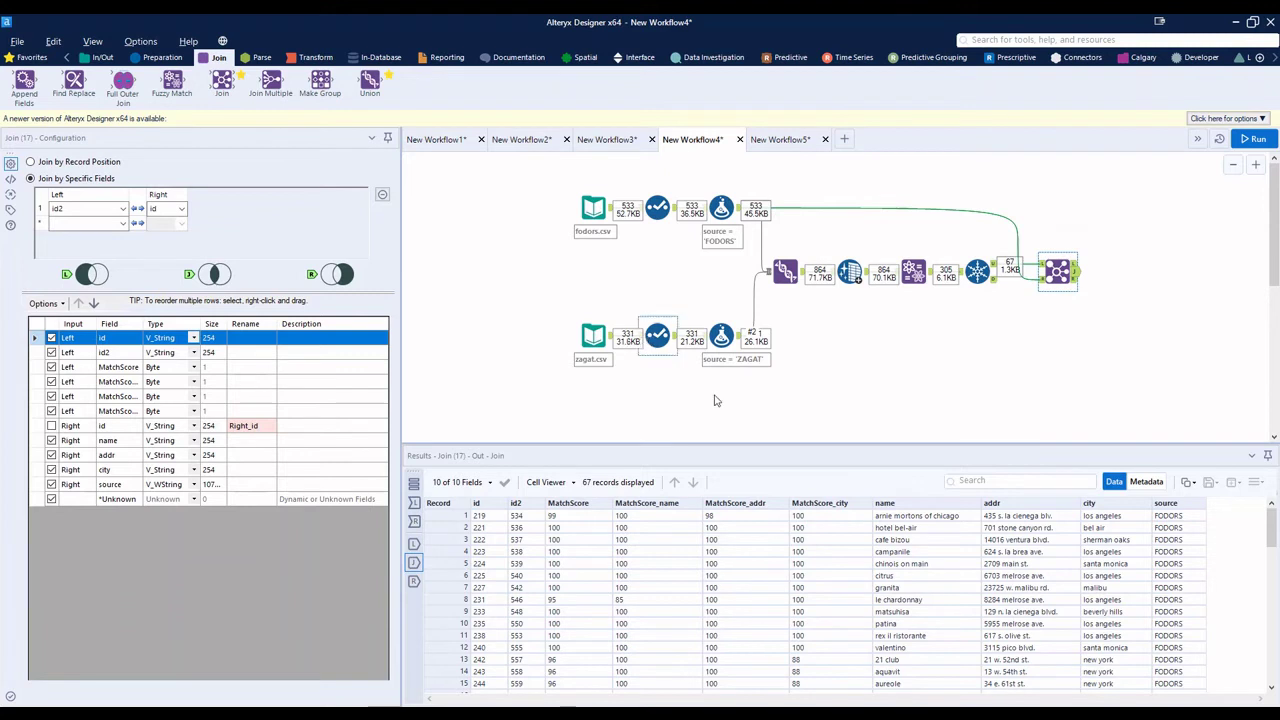
Step: Add a second Join with the first Join's joined output on its left input and the ZAGAT formula output on its right
drag(1182, 369, 630, 437)
click(1235, 166)
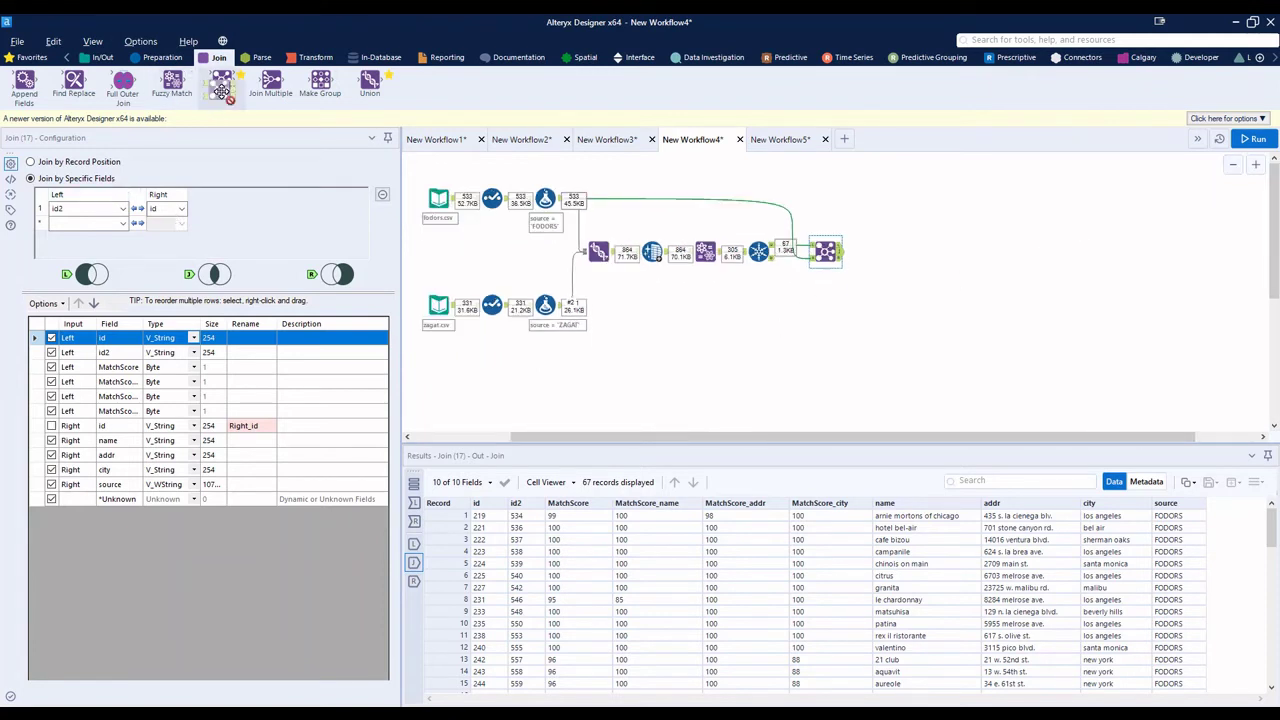
drag(221, 82, 906, 263)
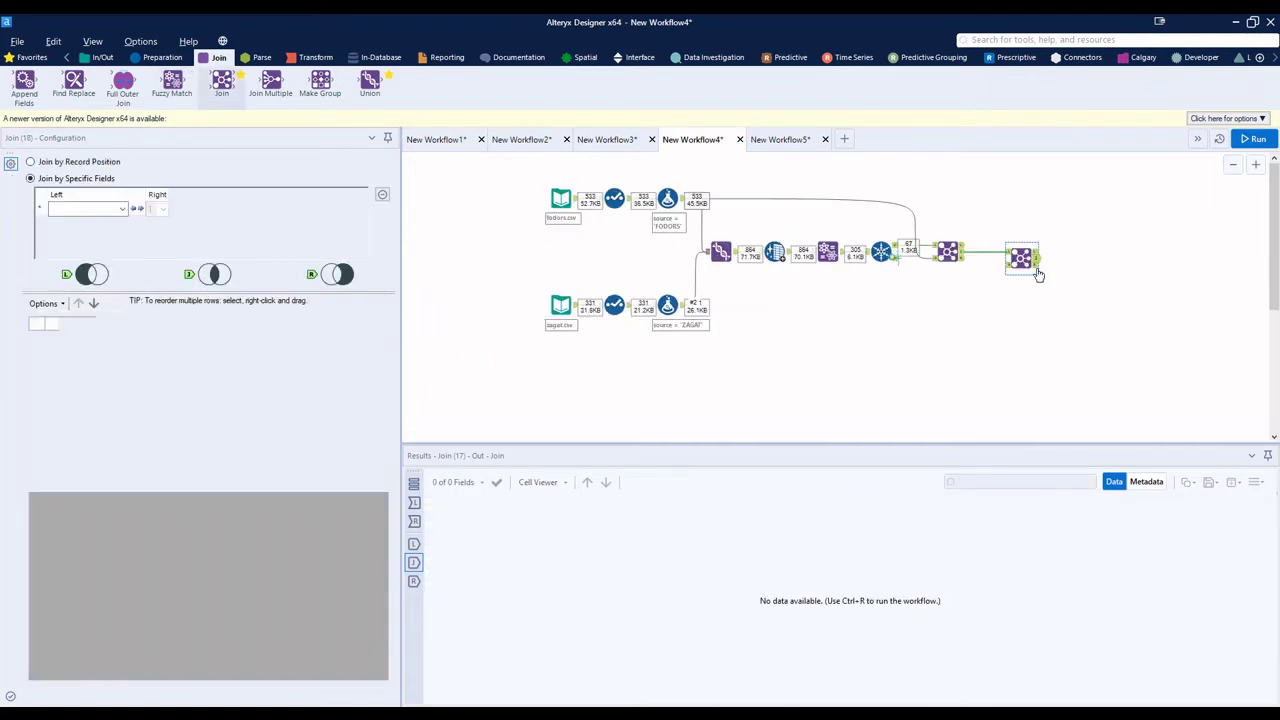
drag(1020, 256, 1006, 250)
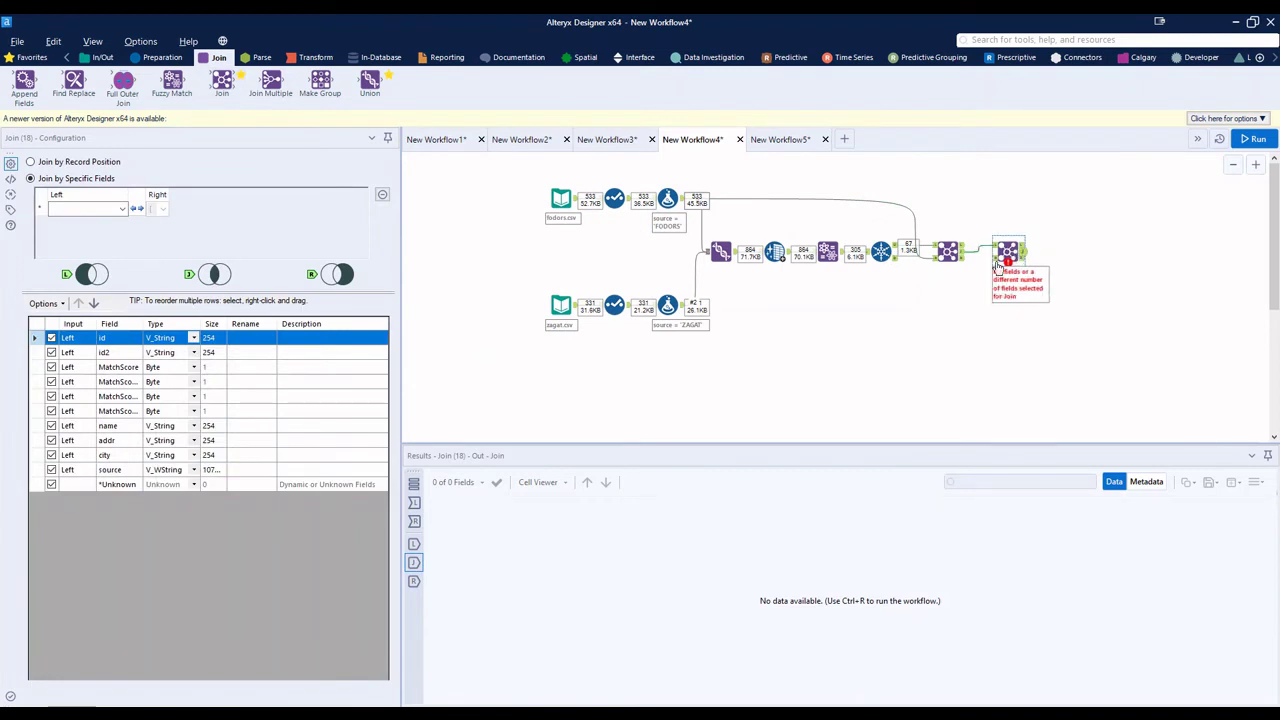
drag(704, 306, 1016, 266)
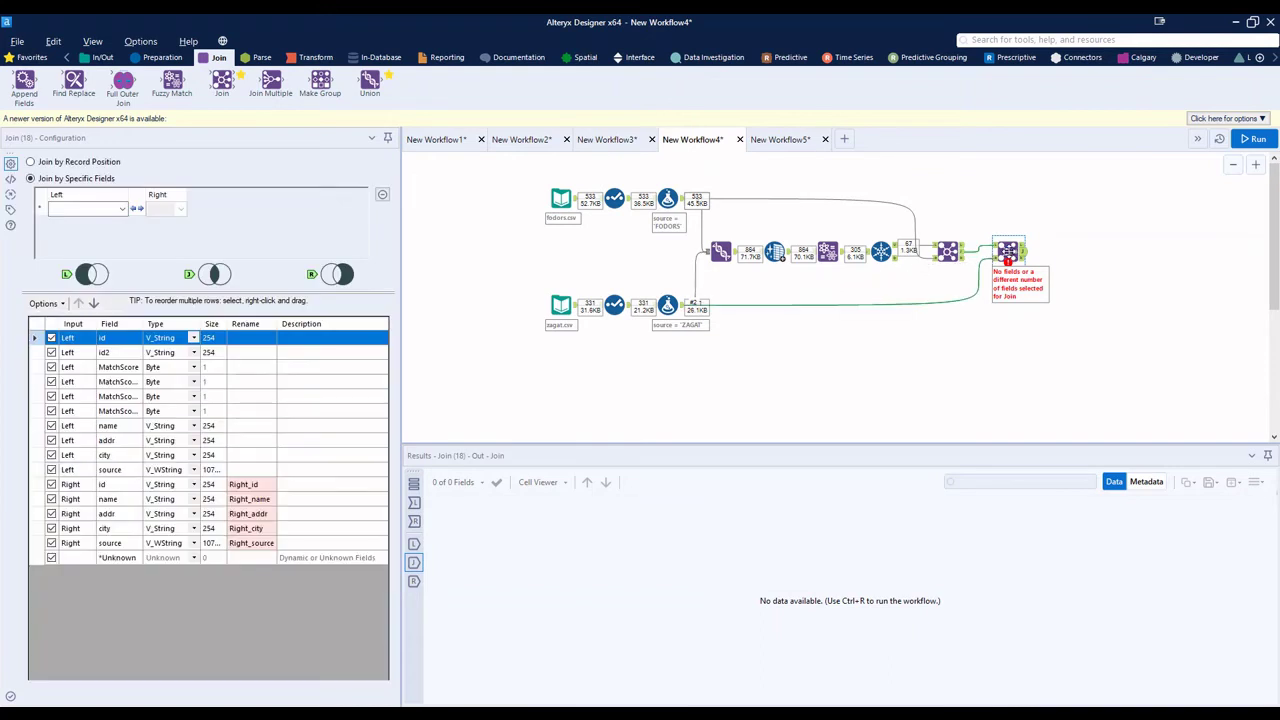
Step: Set the second Join to match left id with right id, and exclude the right id field
click(90, 209)
click(88, 222)
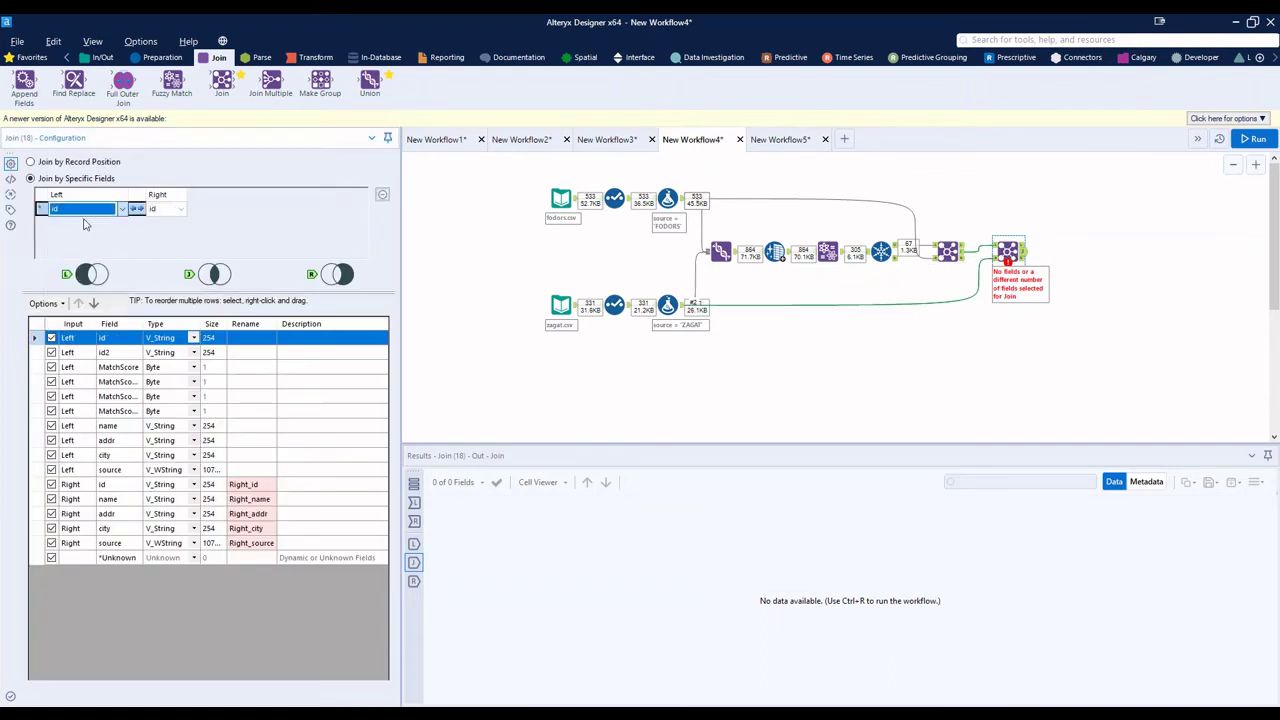
click(51, 484)
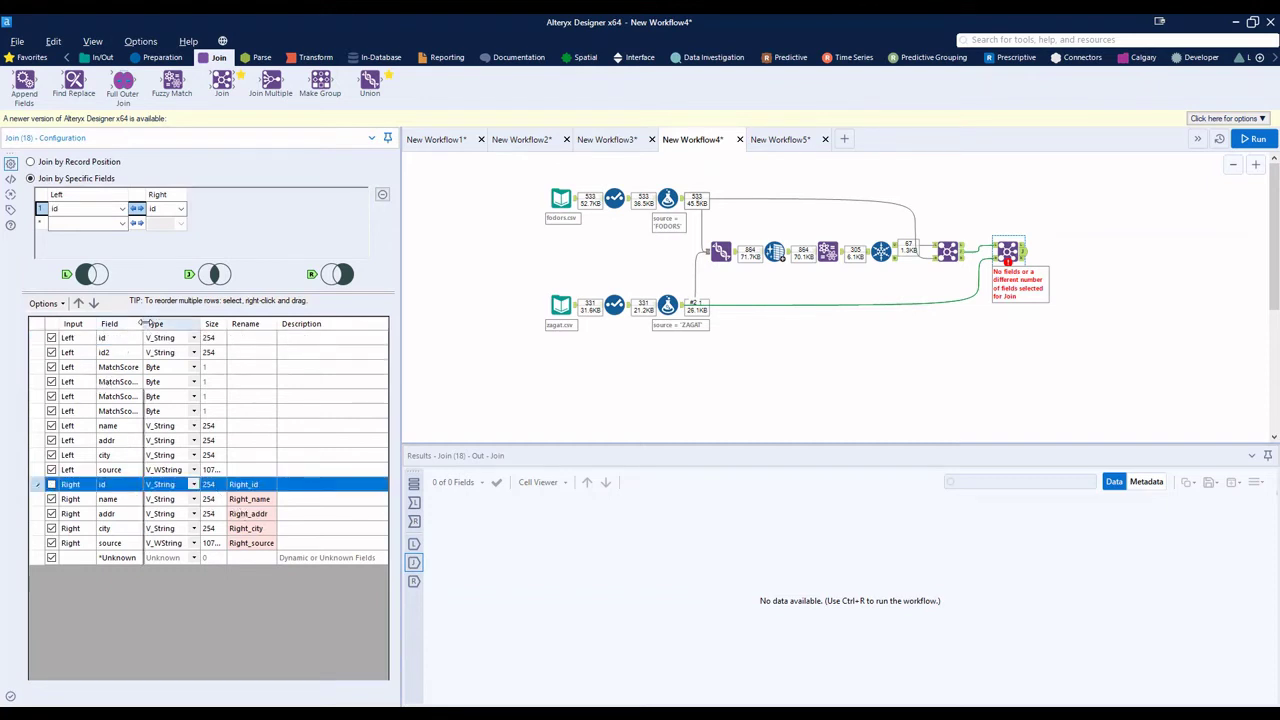
Step: Add the prefix fodor_ to the second Join's left name, addr, city and source fields
drag(143, 325, 181, 340)
drag(141, 427, 127, 475)
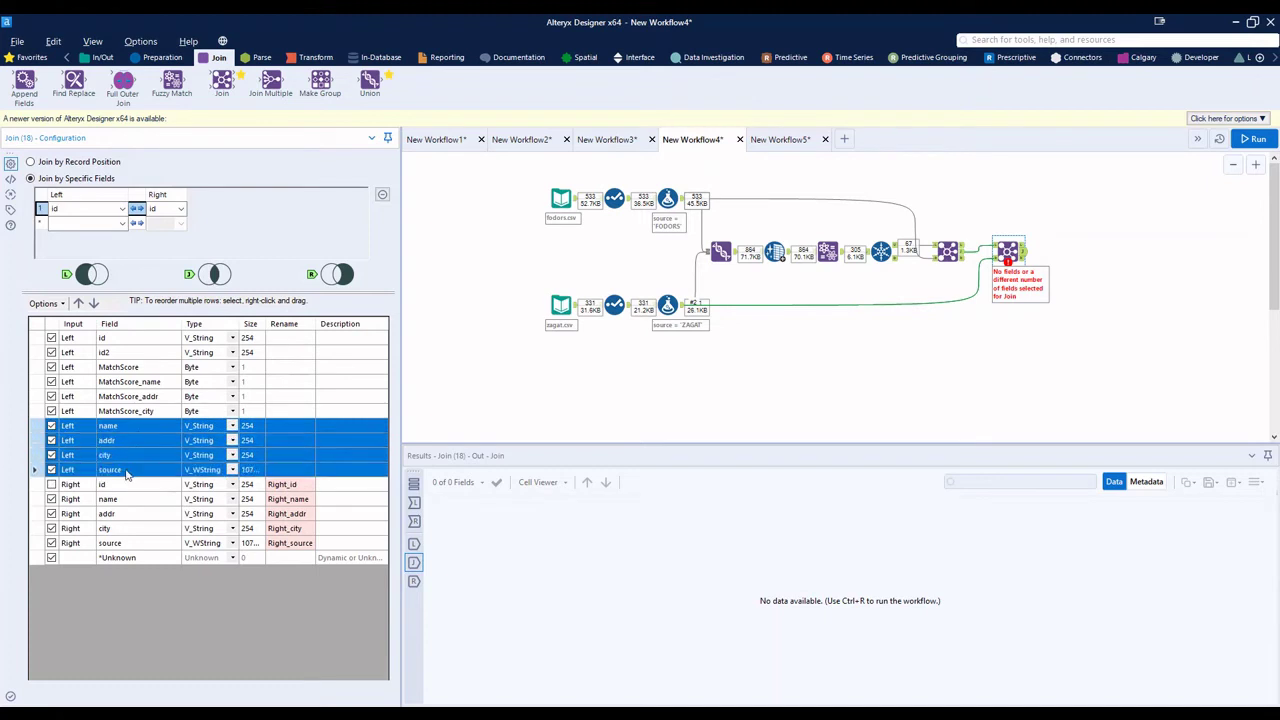
click(44, 303)
mouse_move(157, 331)
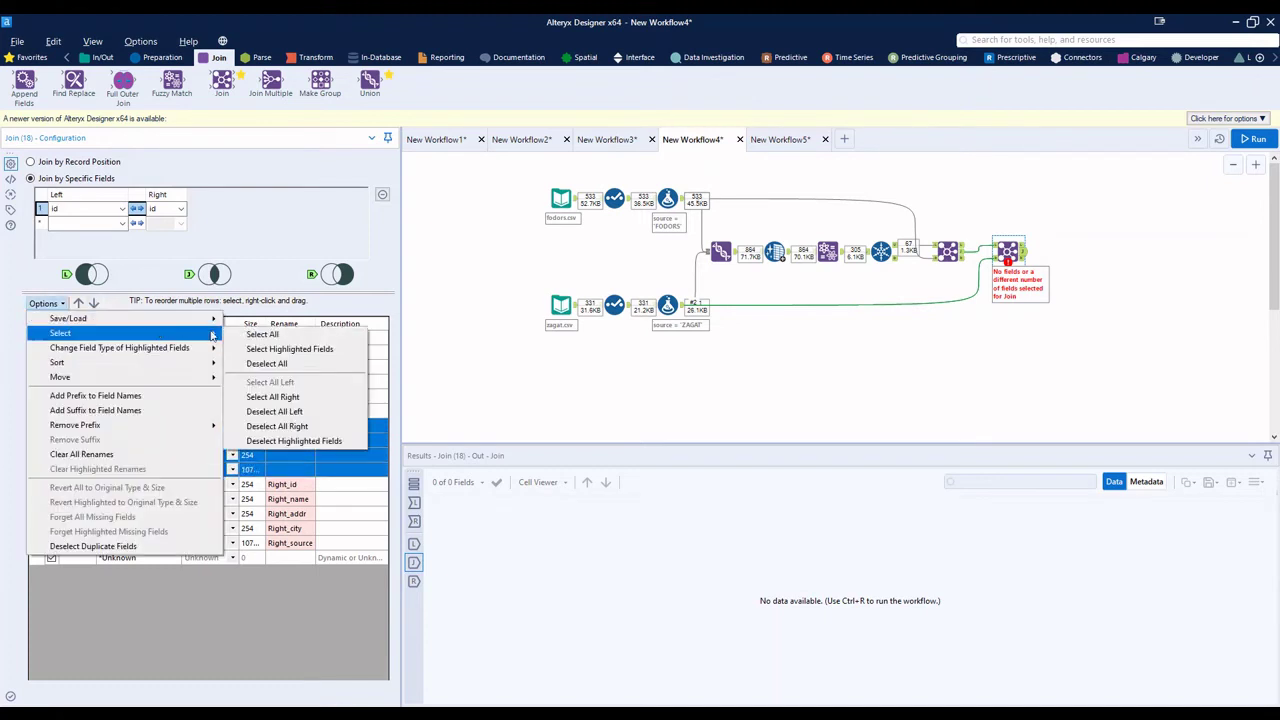
click(140, 398)
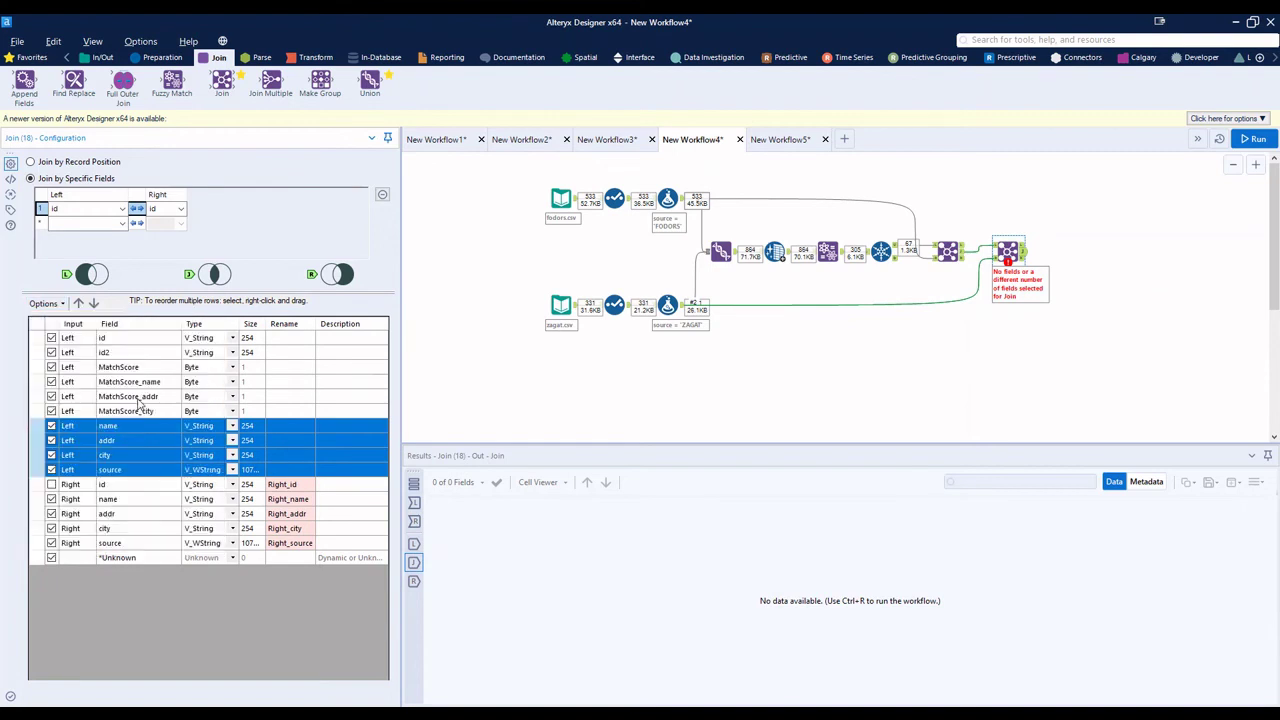
click(570, 346)
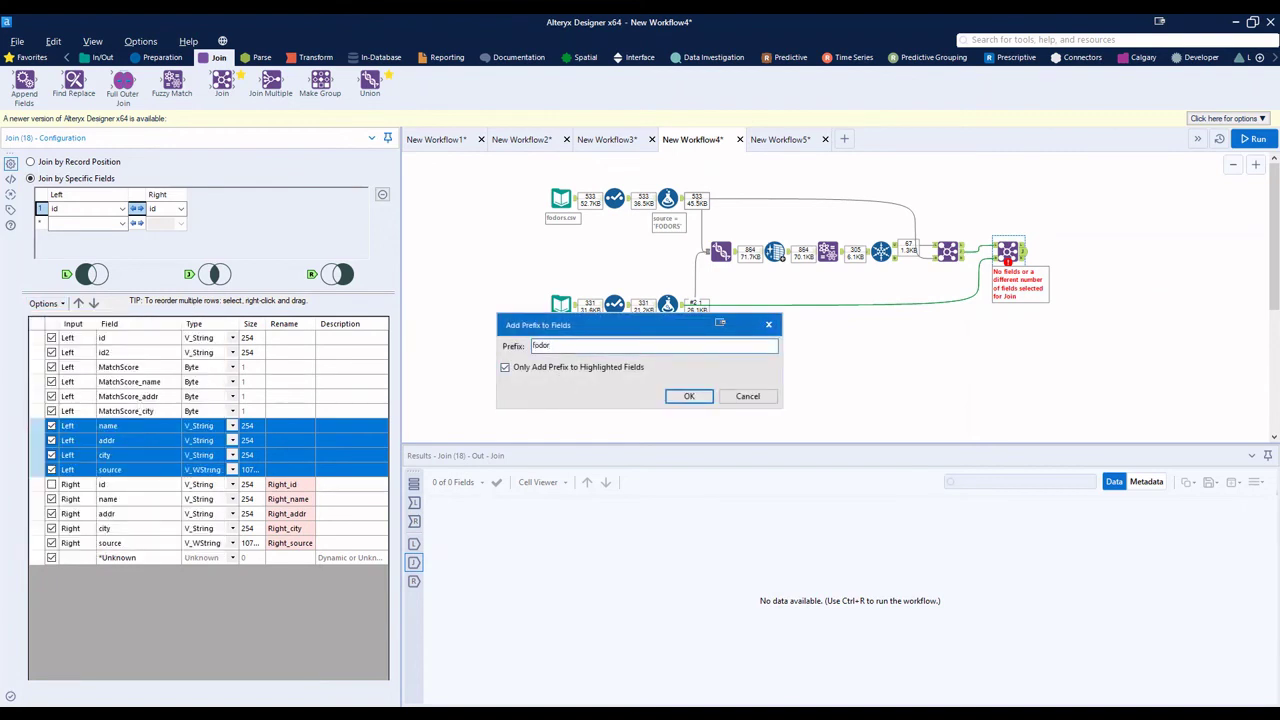
click(689, 396)
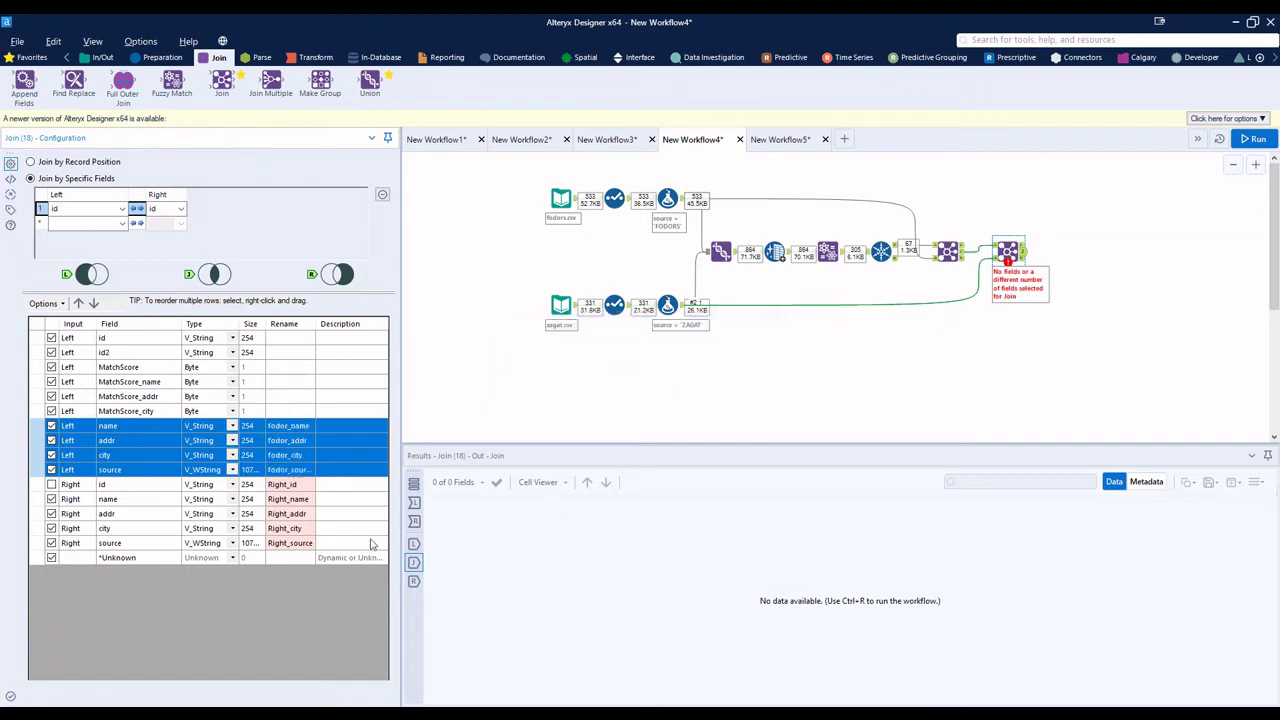
Step: Try clearing all field renames in the second Join, and undo its configuration changes
drag(286, 544, 288, 515)
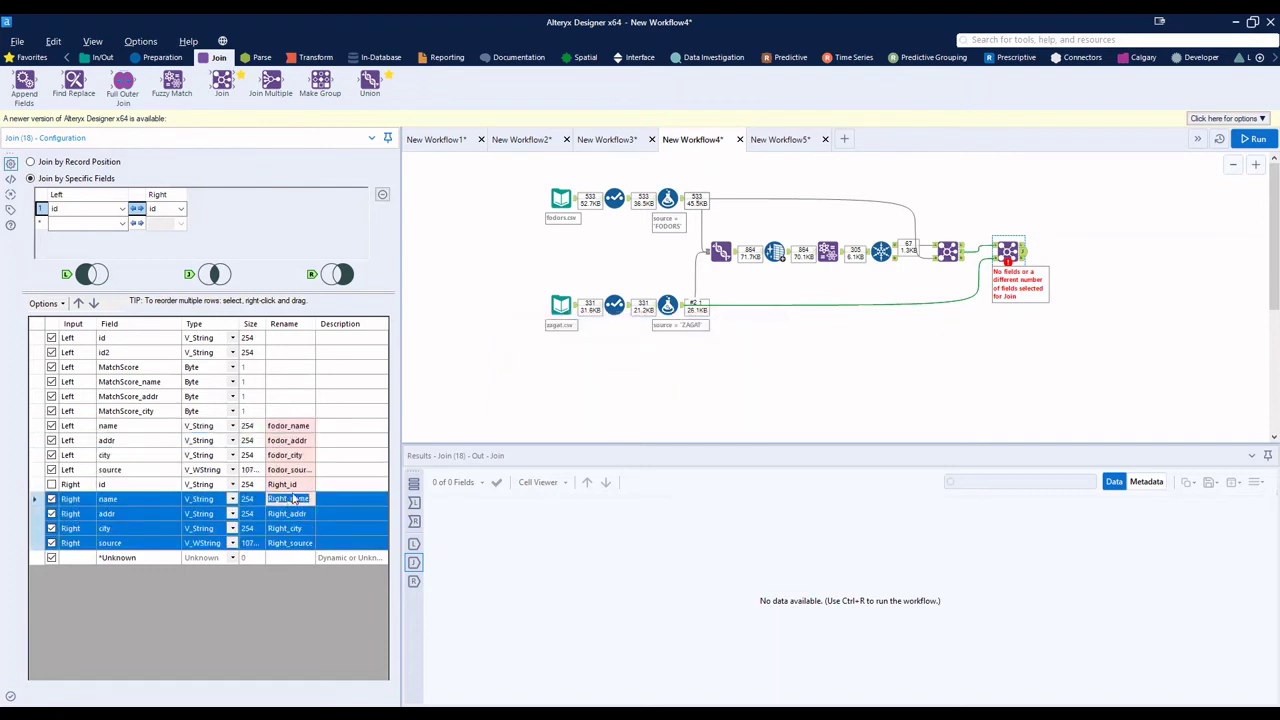
shift+click(290, 484)
click(44, 303)
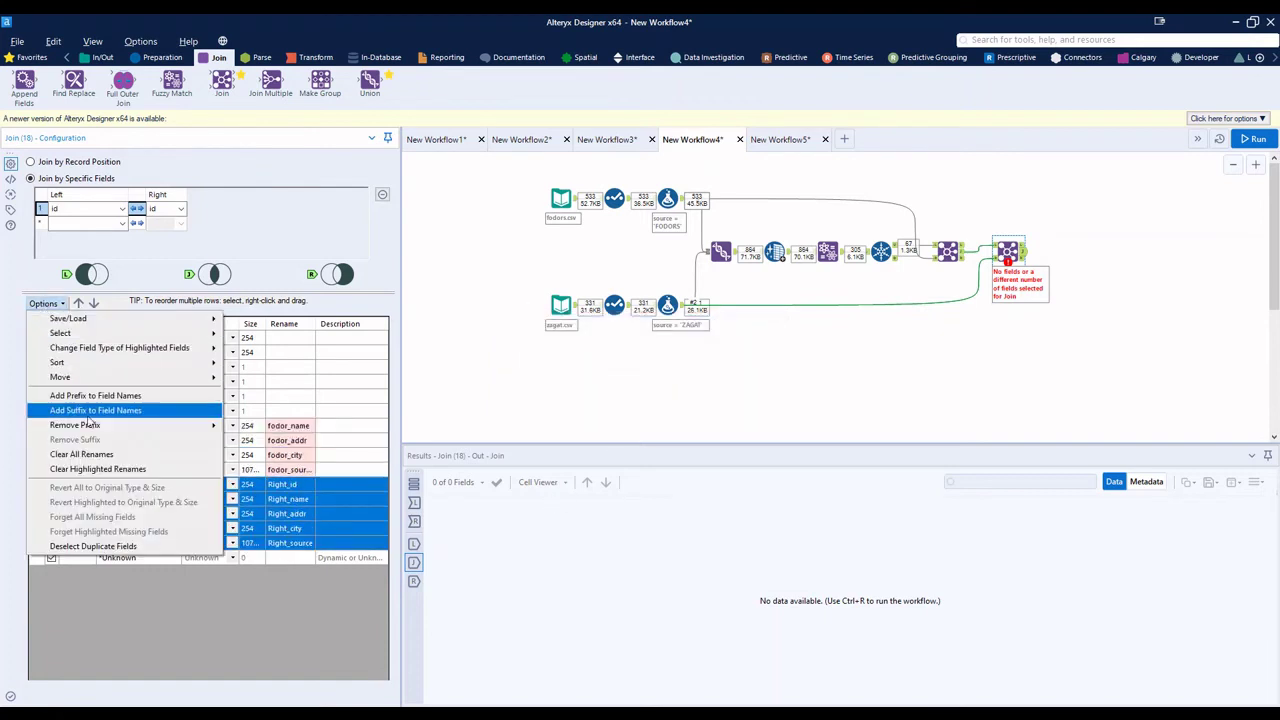
click(110, 454)
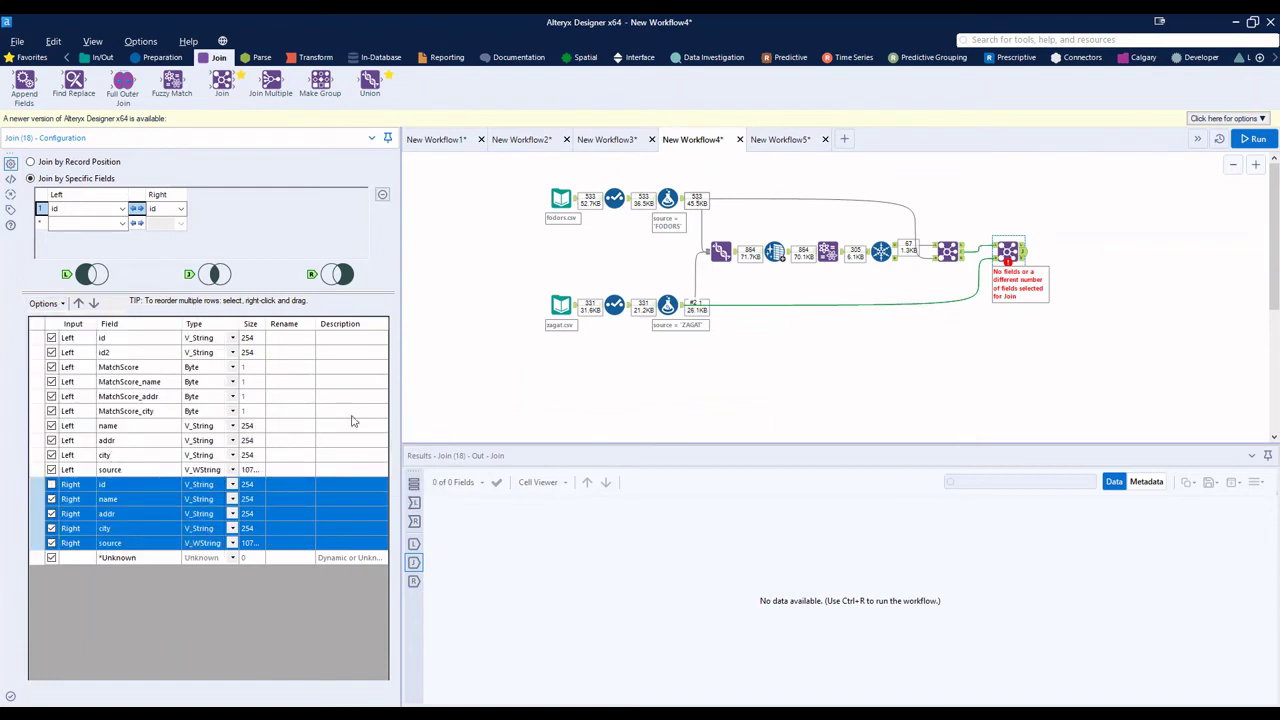
click(529, 366)
key(ctrl+r)
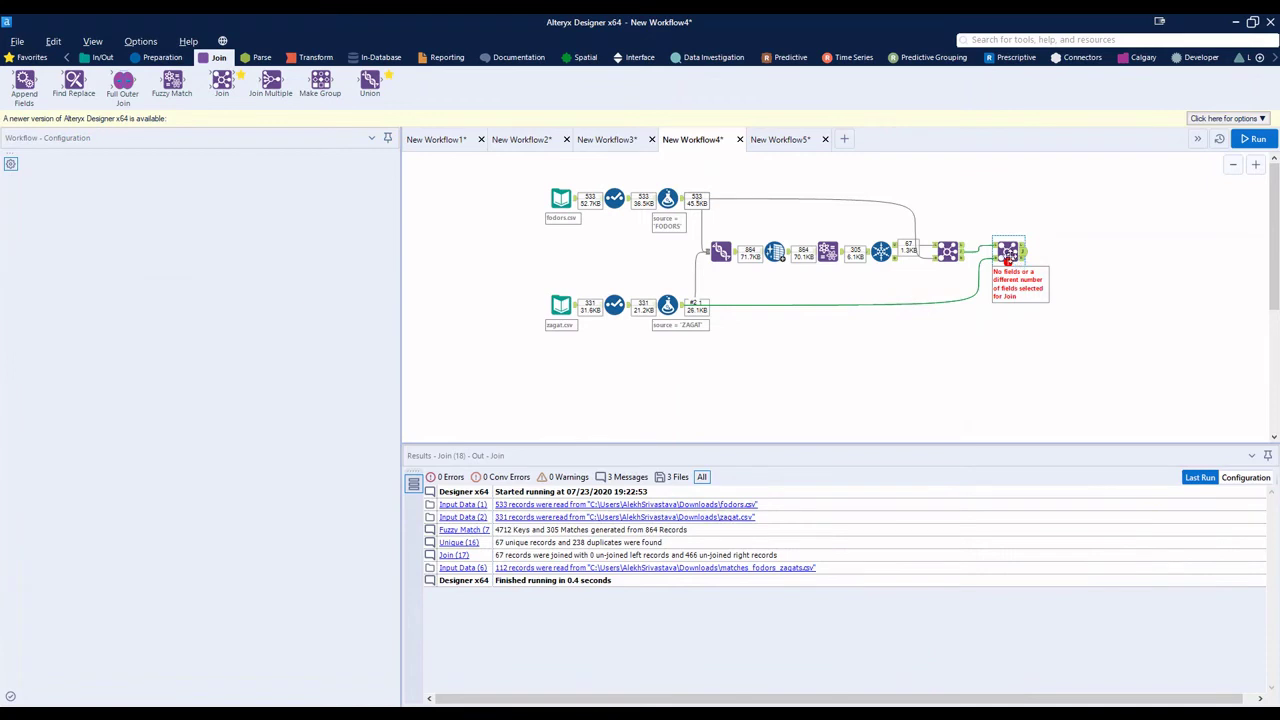
Step: Clear the Right_ renames from the second Join's right id, name, addr, city and source fields
click(1007, 252)
drag(232, 484, 240, 543)
click(45, 303)
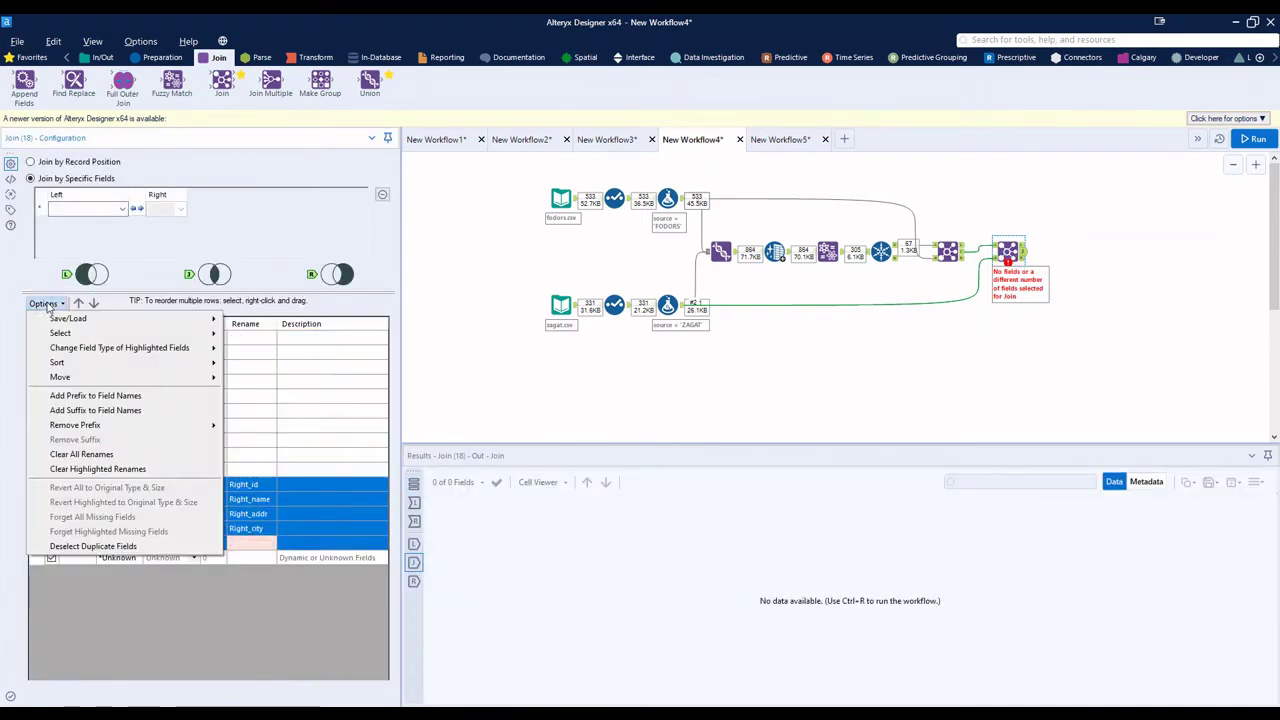
click(130, 468)
Step: Add the prefix zagat_ to the highlighted right id, name, addr, city and source fields only
click(45, 303)
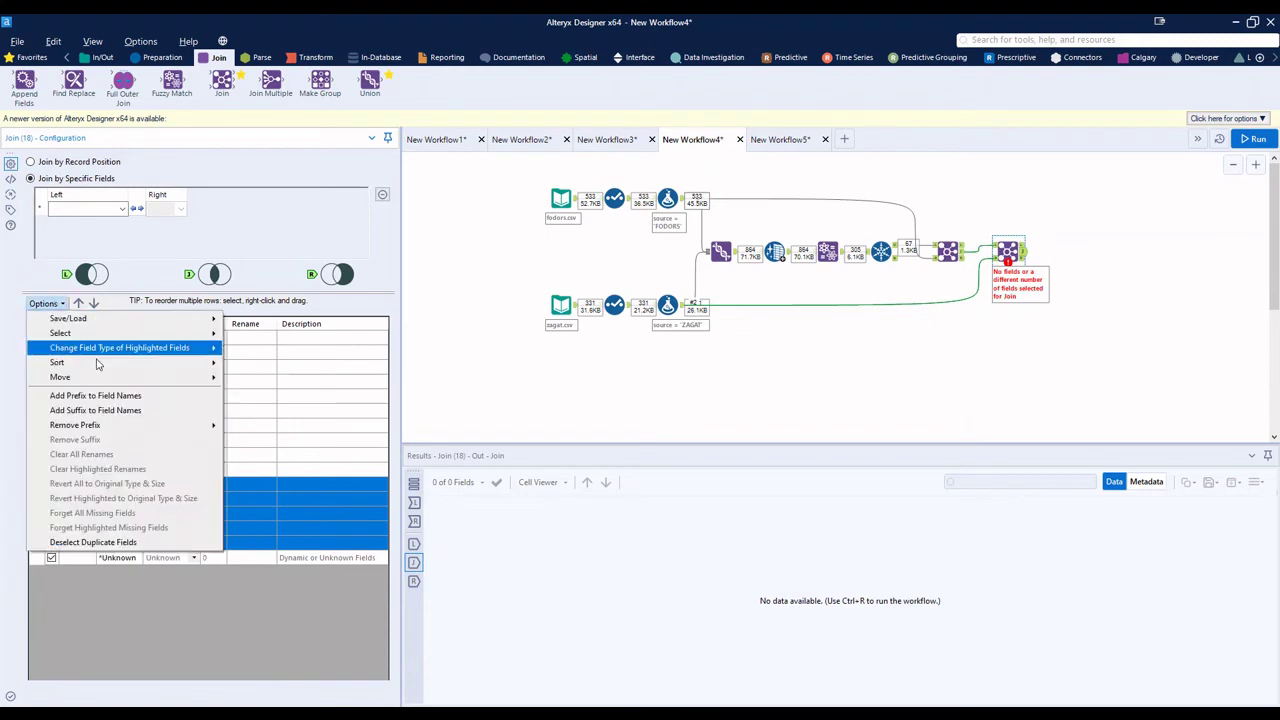
click(95, 395)
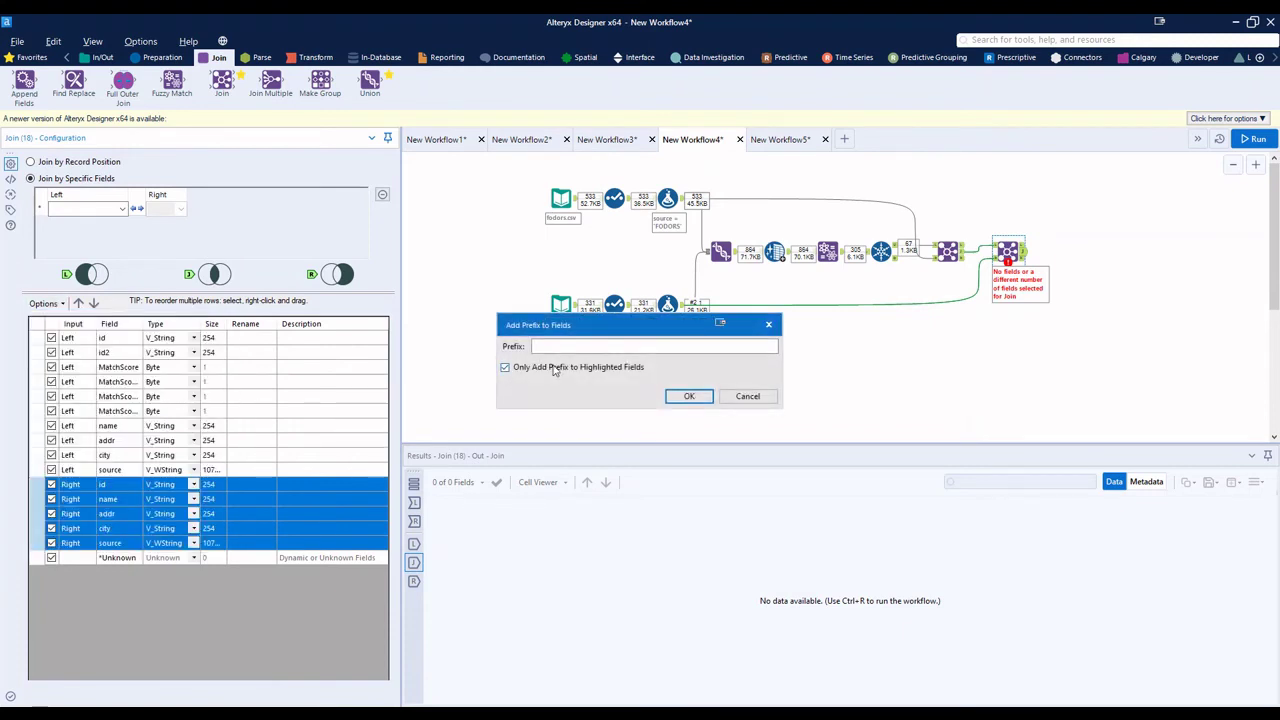
drag(588, 335, 608, 362)
click(617, 374)
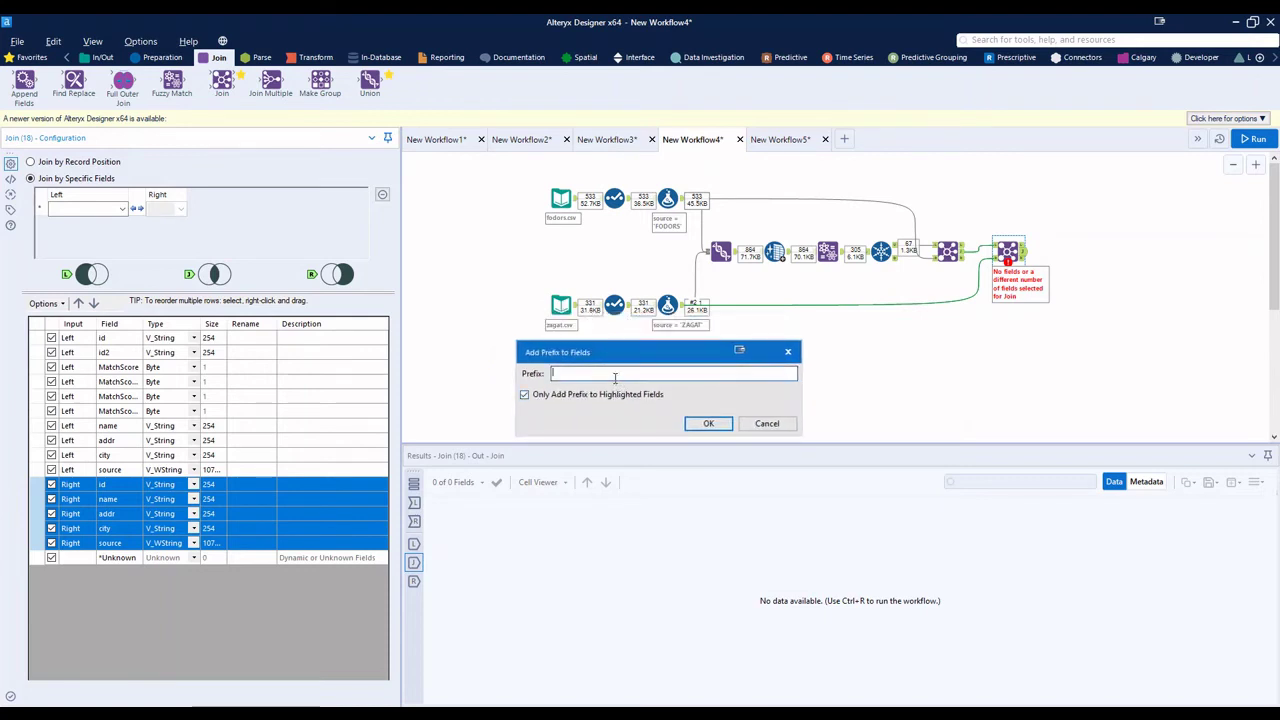
text(zagat_)
click(708, 423)
Step: Add the prefix fodors_ to the highlighted left name, addr, city and source fields only
drag(115, 428, 114, 458)
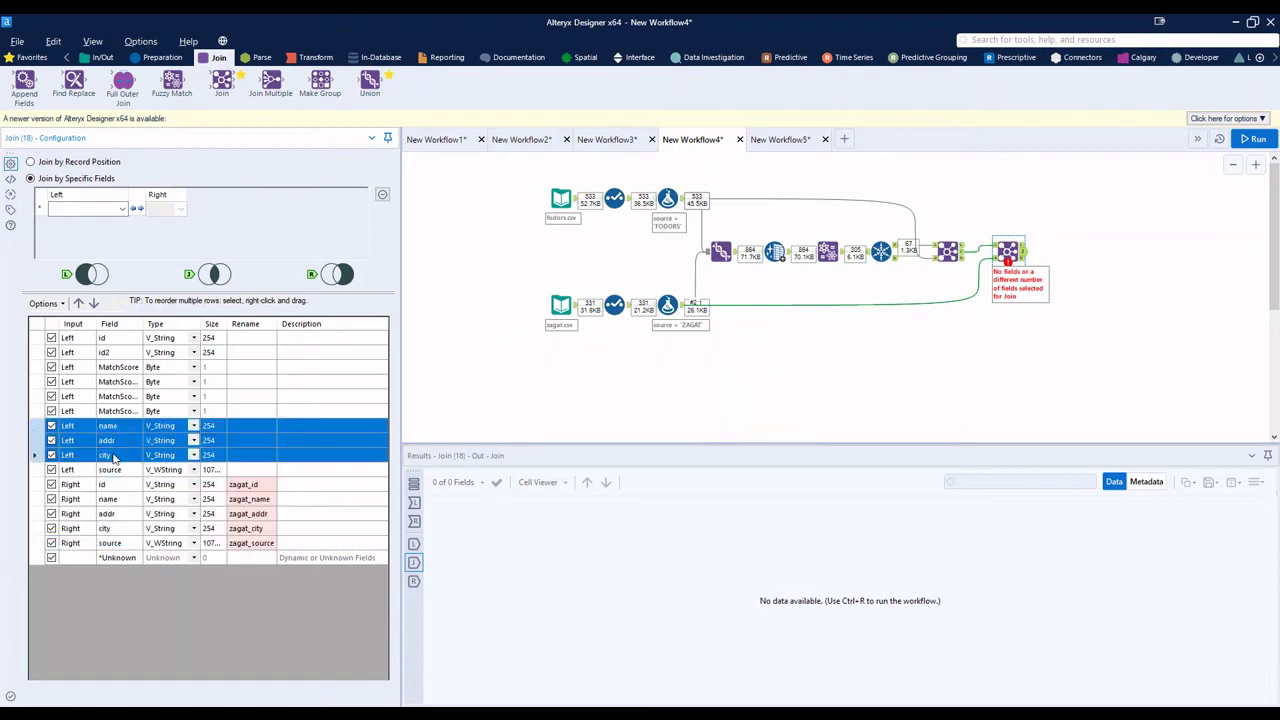
click(44, 303)
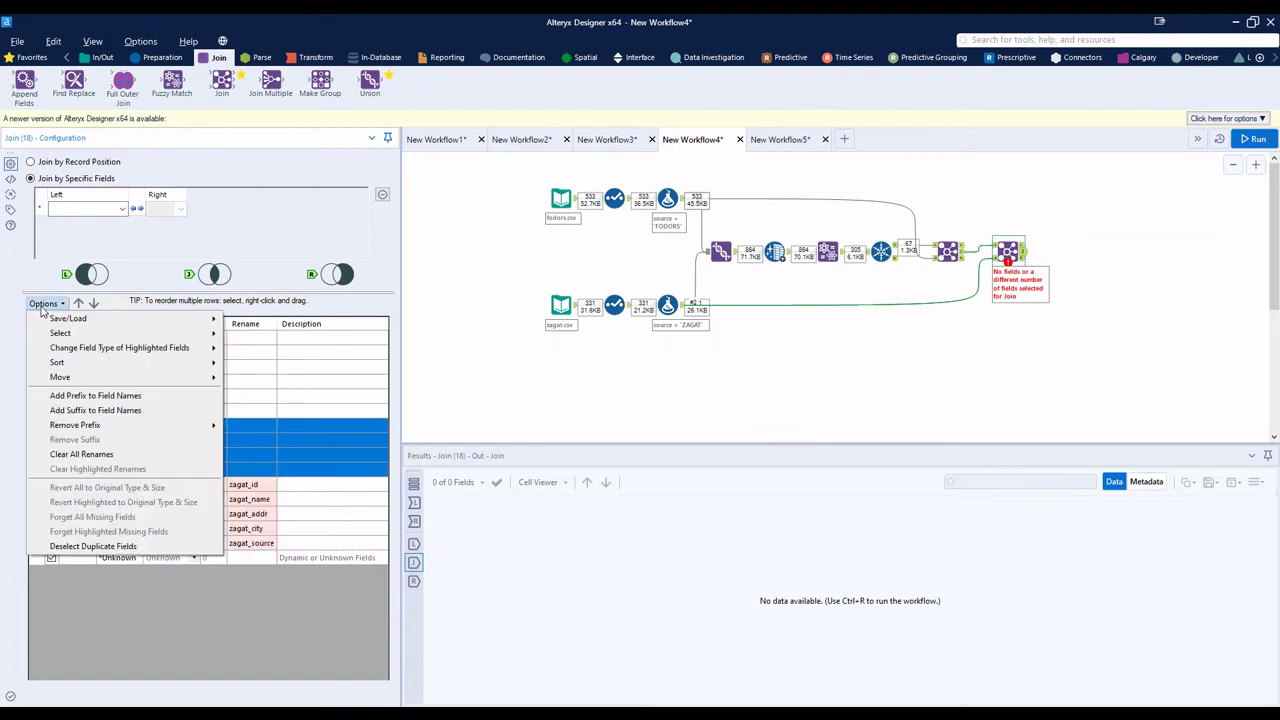
click(138, 398)
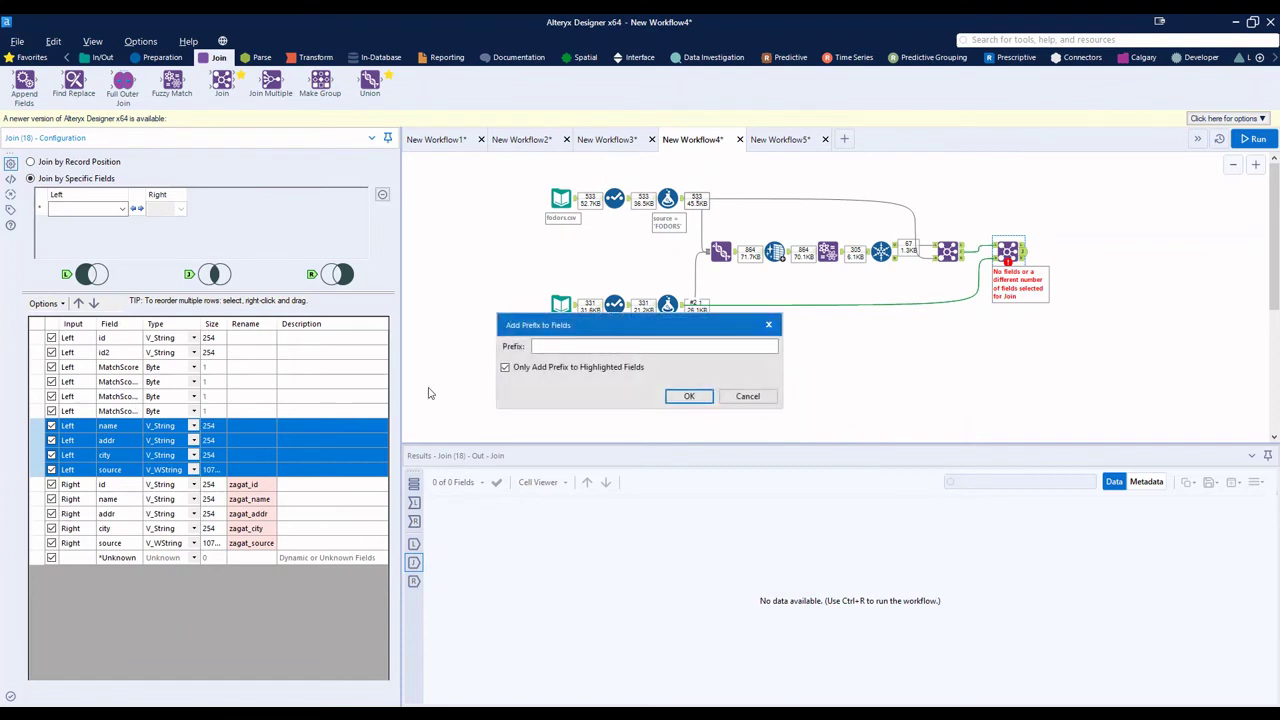
click(568, 346)
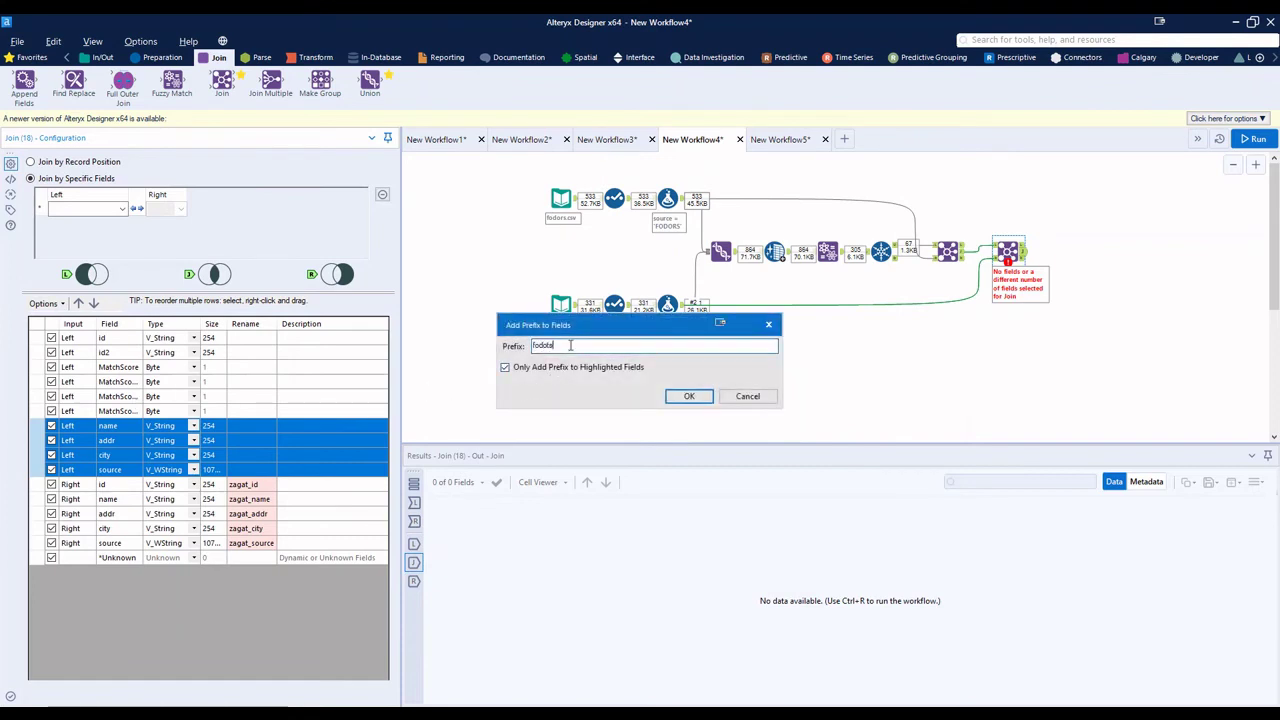
text(fodors)
key(BackSpace)
key(BackSpace)
text(_)
click(689, 396)
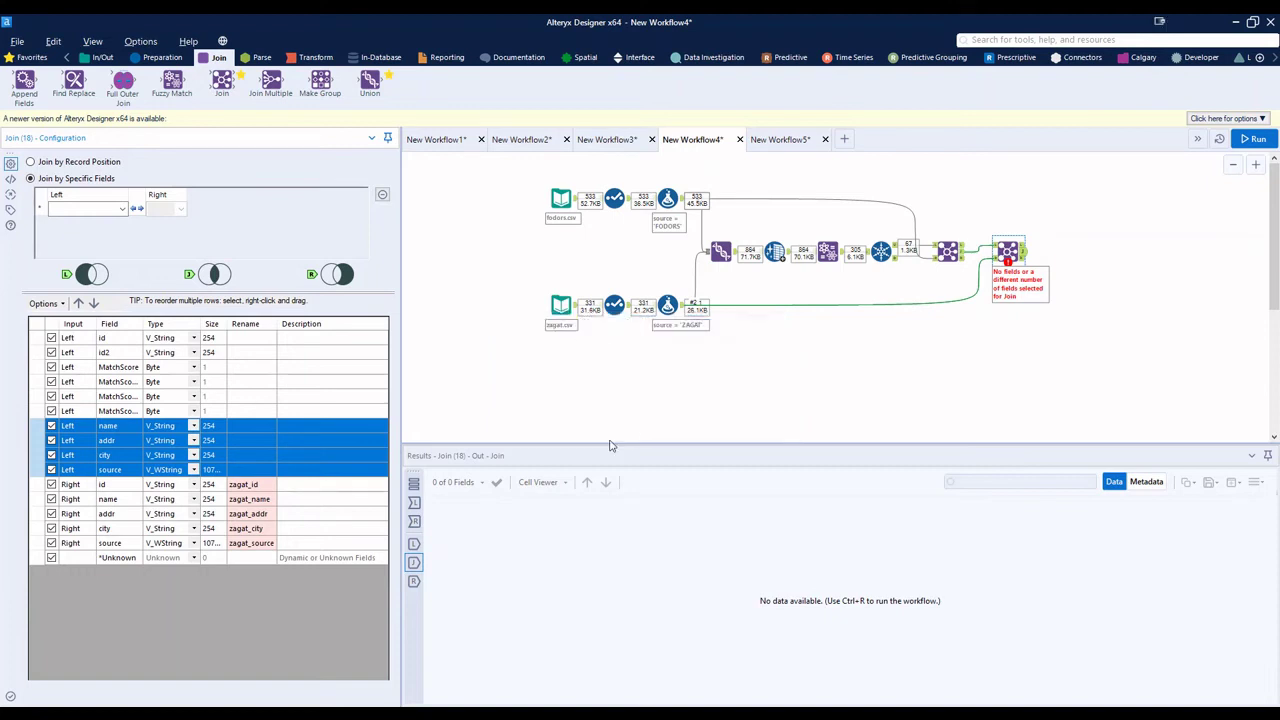
Step: Move the right name field directly below the left name field in the second Join's field order
click(256, 425)
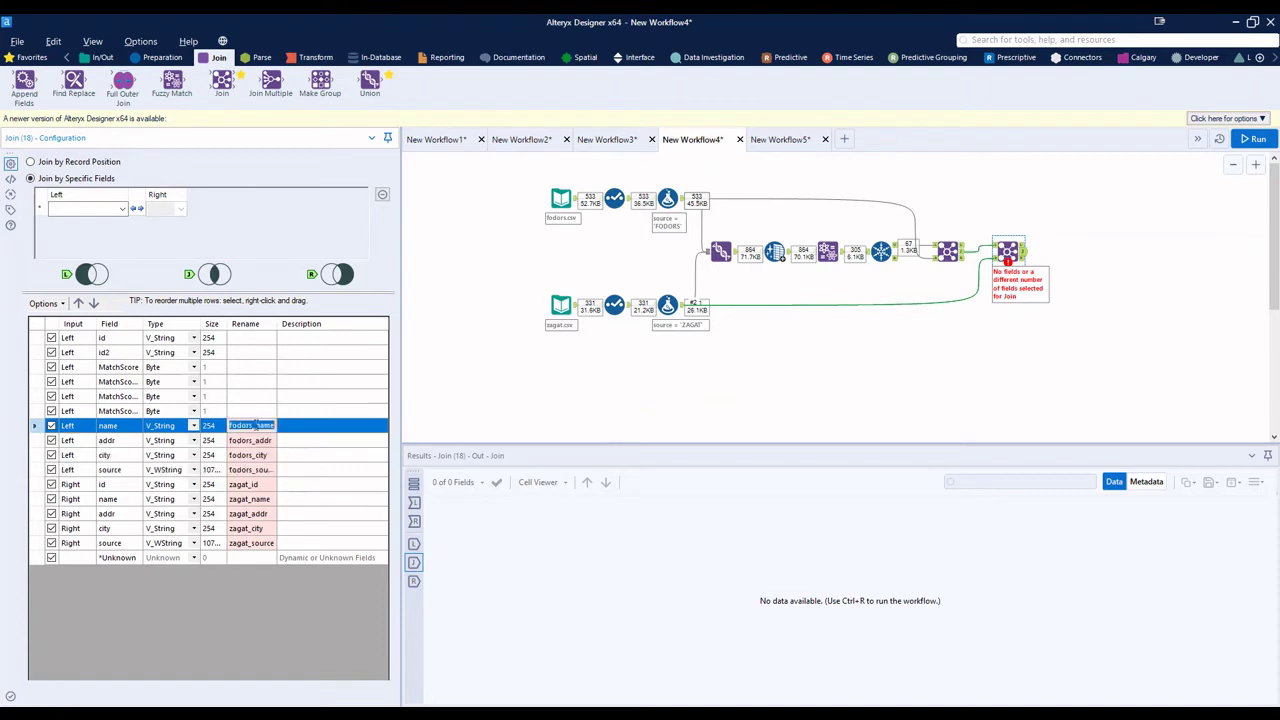
click(249, 501)
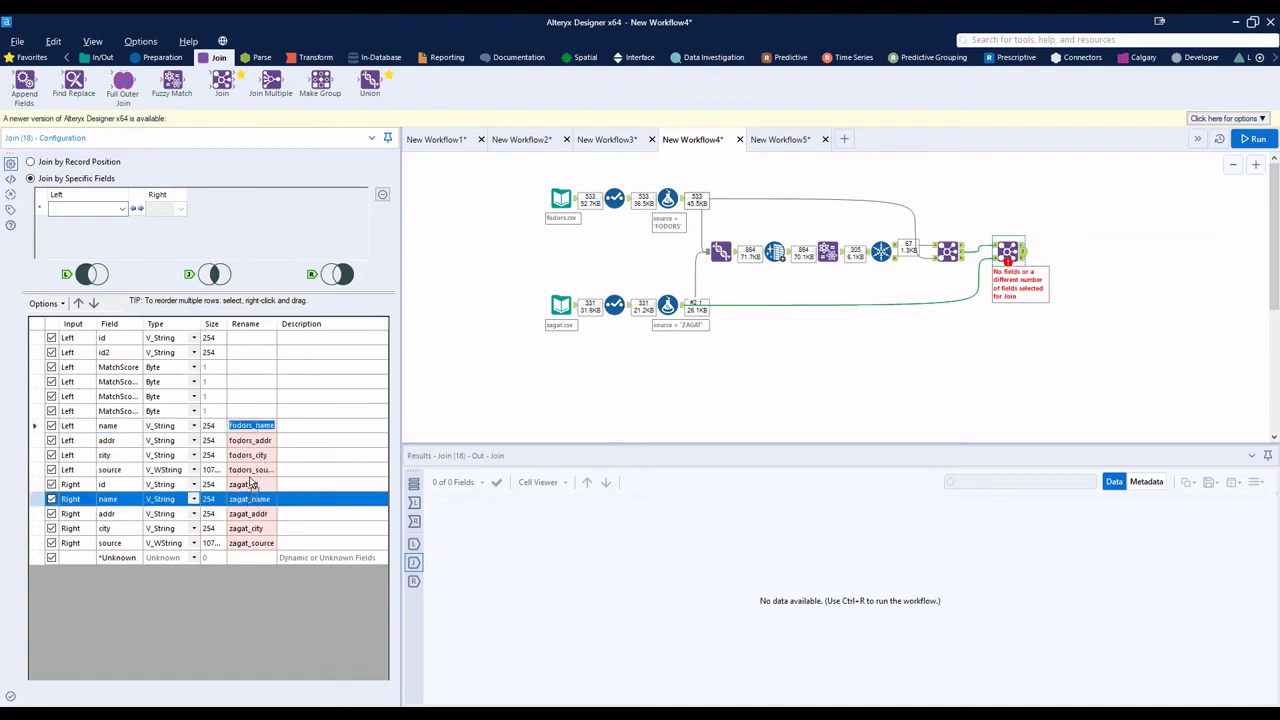
drag(260, 440, 252, 445)
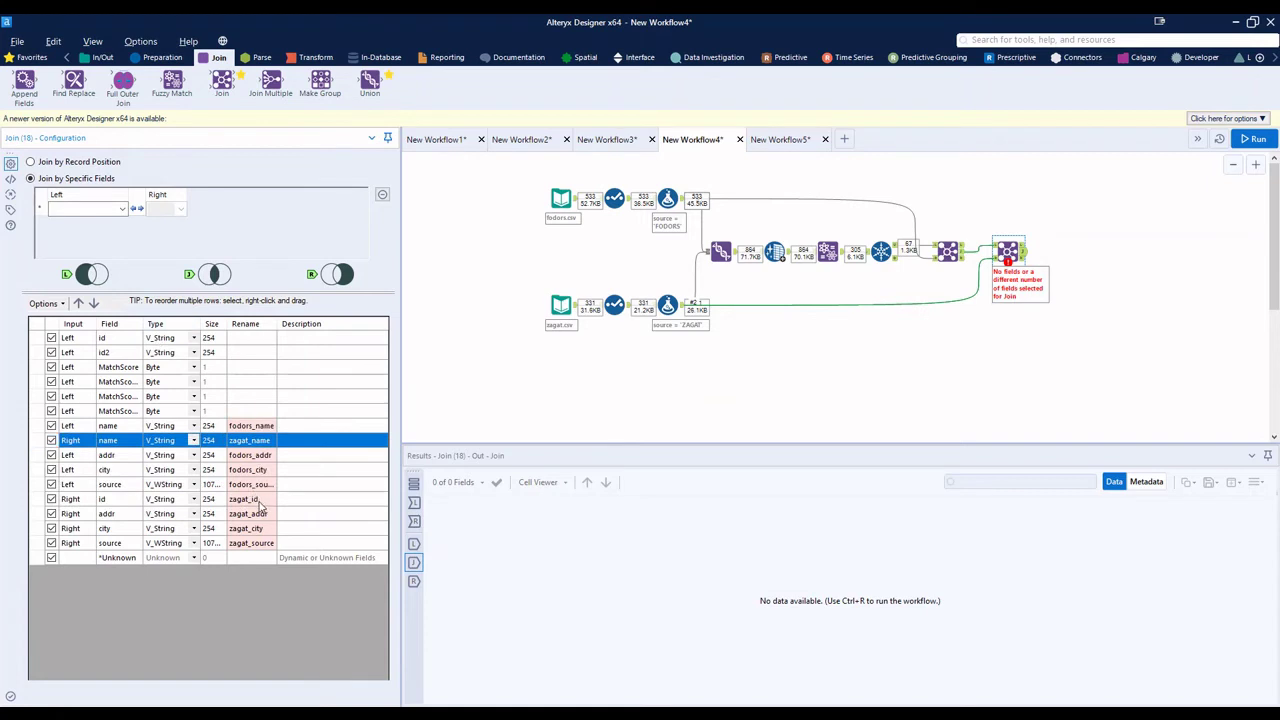
Step: Exclude the left id field from the second Join's output, keep the right id, and rename left id2 as fodors_id
click(259, 502)
click(51, 498)
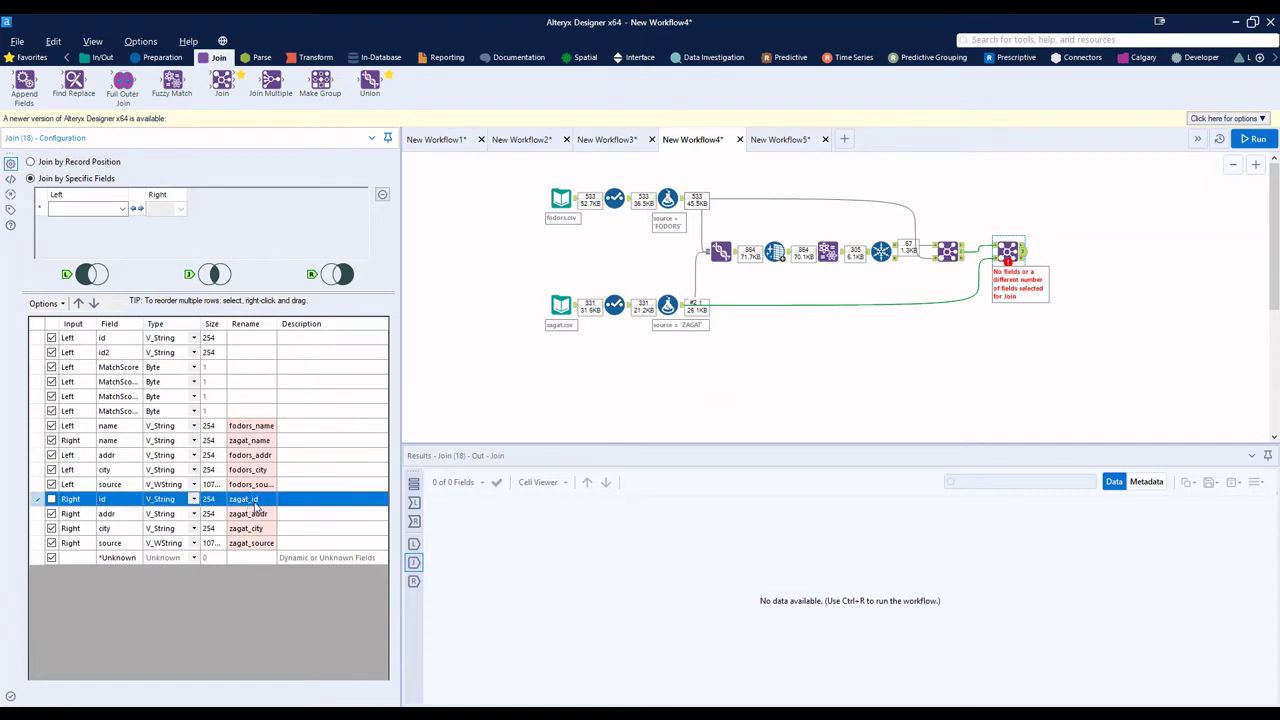
click(51, 340)
click(242, 352)
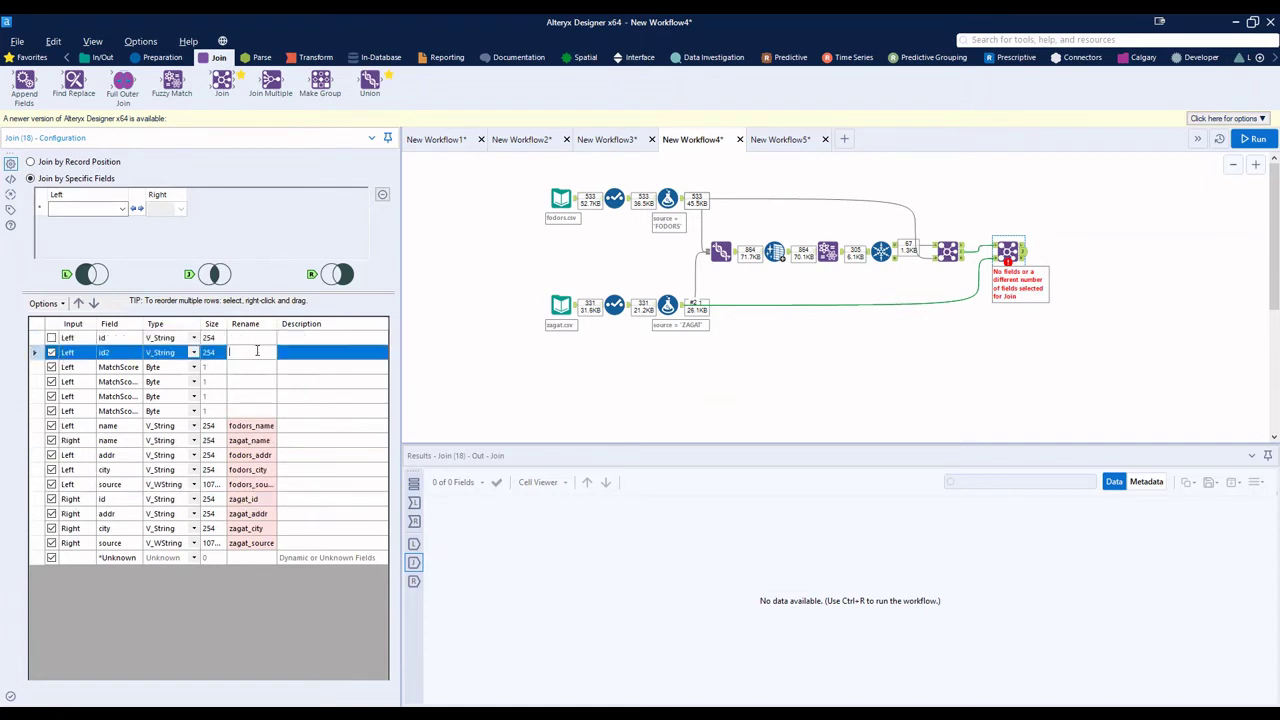
text(fodors_id)
Step: Place the right addr, city and source fields below their left counterparts, and the right id directly below left id2
click(256, 514)
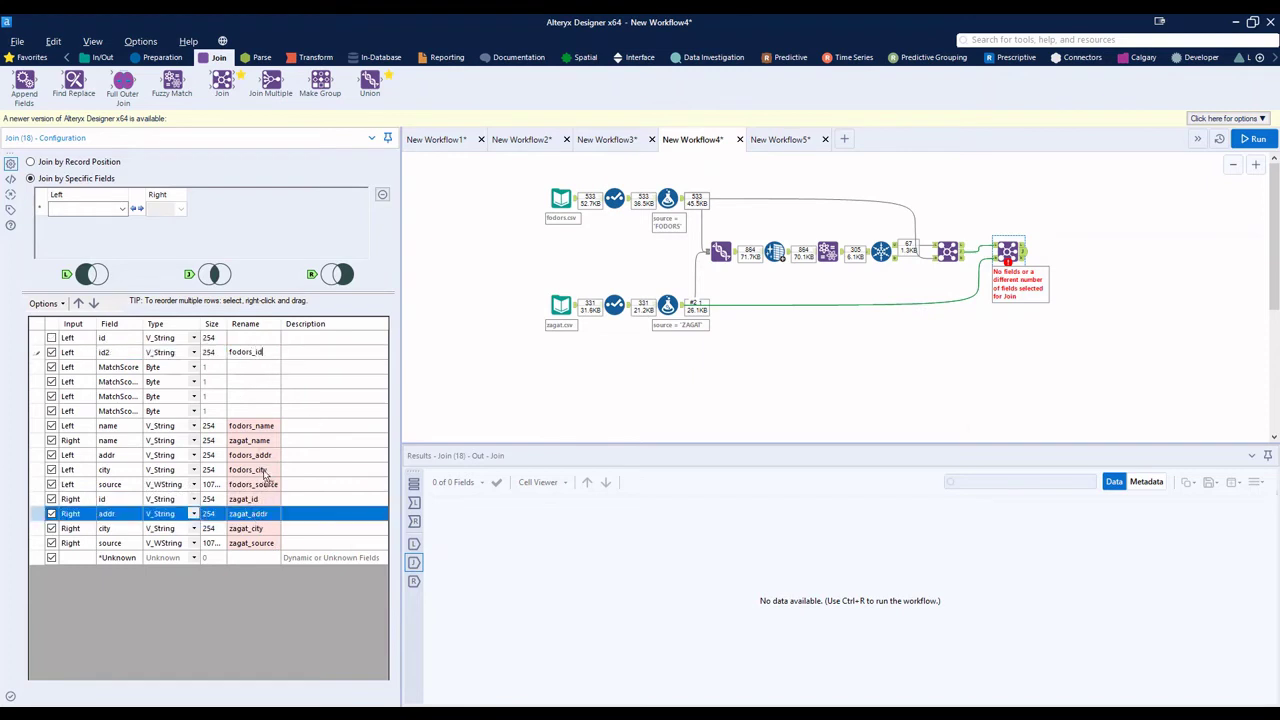
drag(256, 514, 268, 470)
click(248, 528)
mouse_move(248, 528)
mouse_down()
mouse_move(262, 500)
mouse_move(252, 550)
mouse_up()
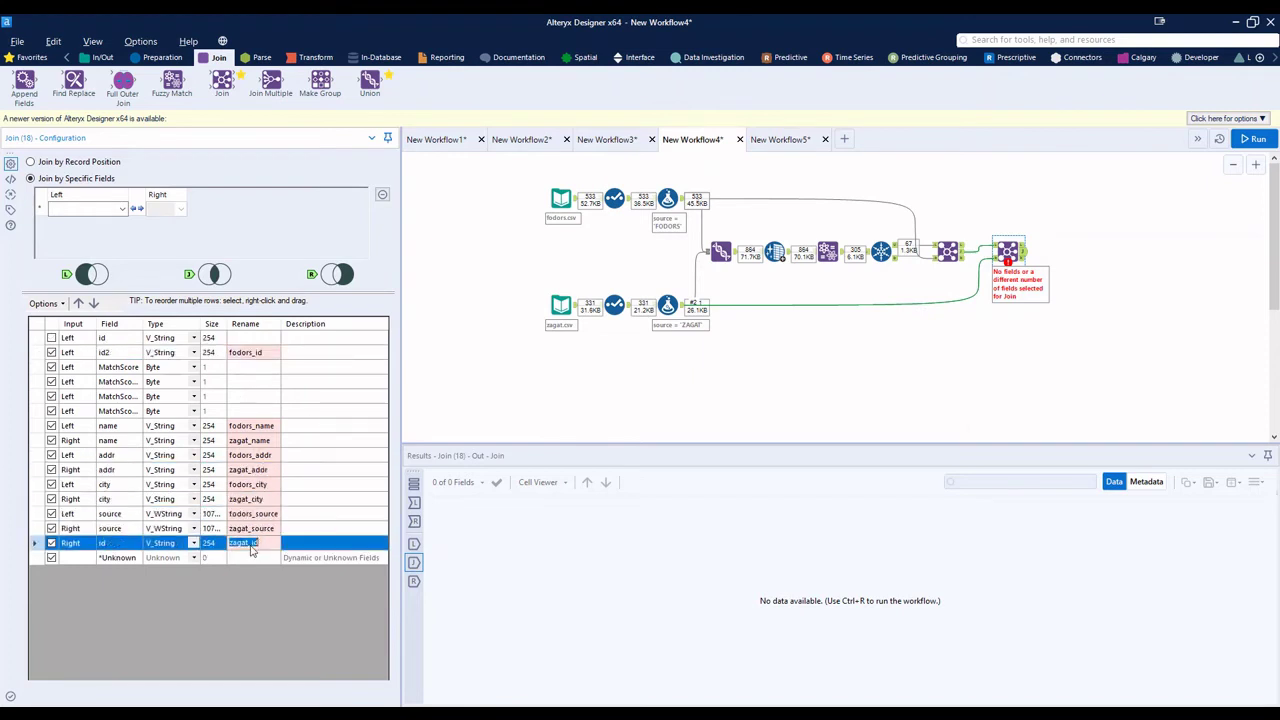
drag(77, 538, 246, 369)
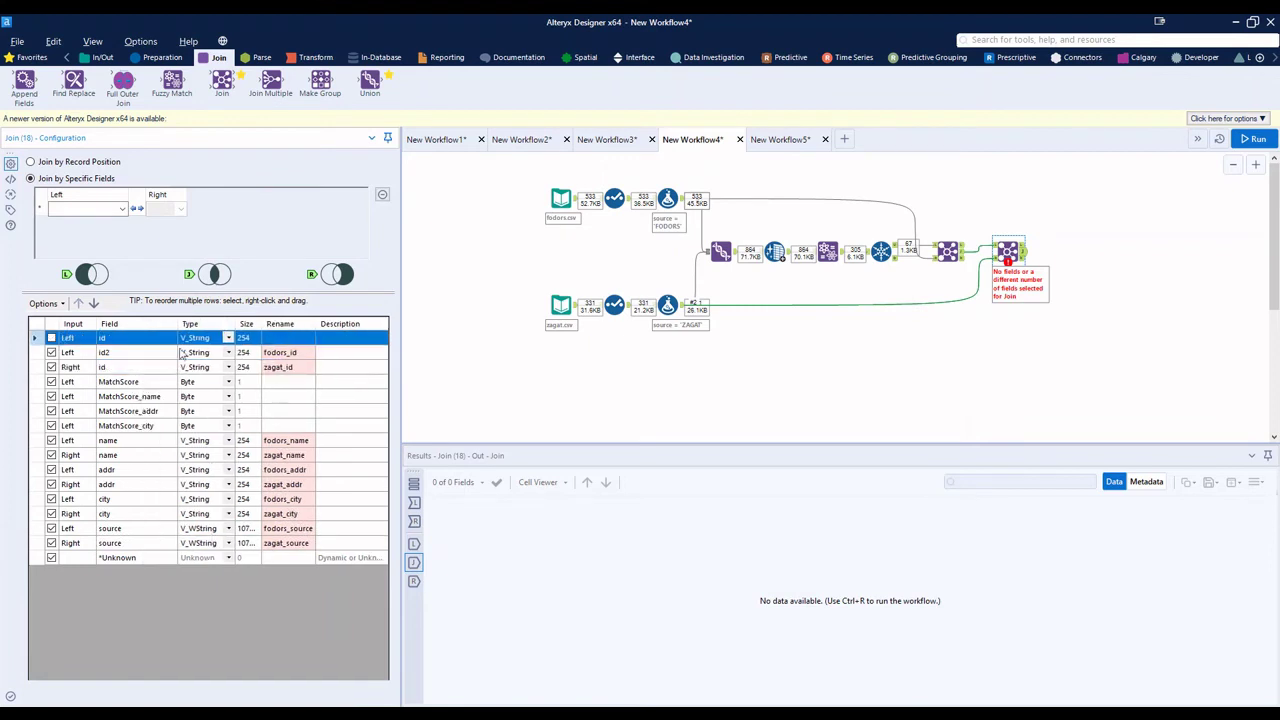
Step: Move MatchScore_addr directly above the two addr fields and MatchScore_city directly above the two city fields
click(146, 386)
click(150, 396)
drag(150, 396, 250, 490)
click(138, 400)
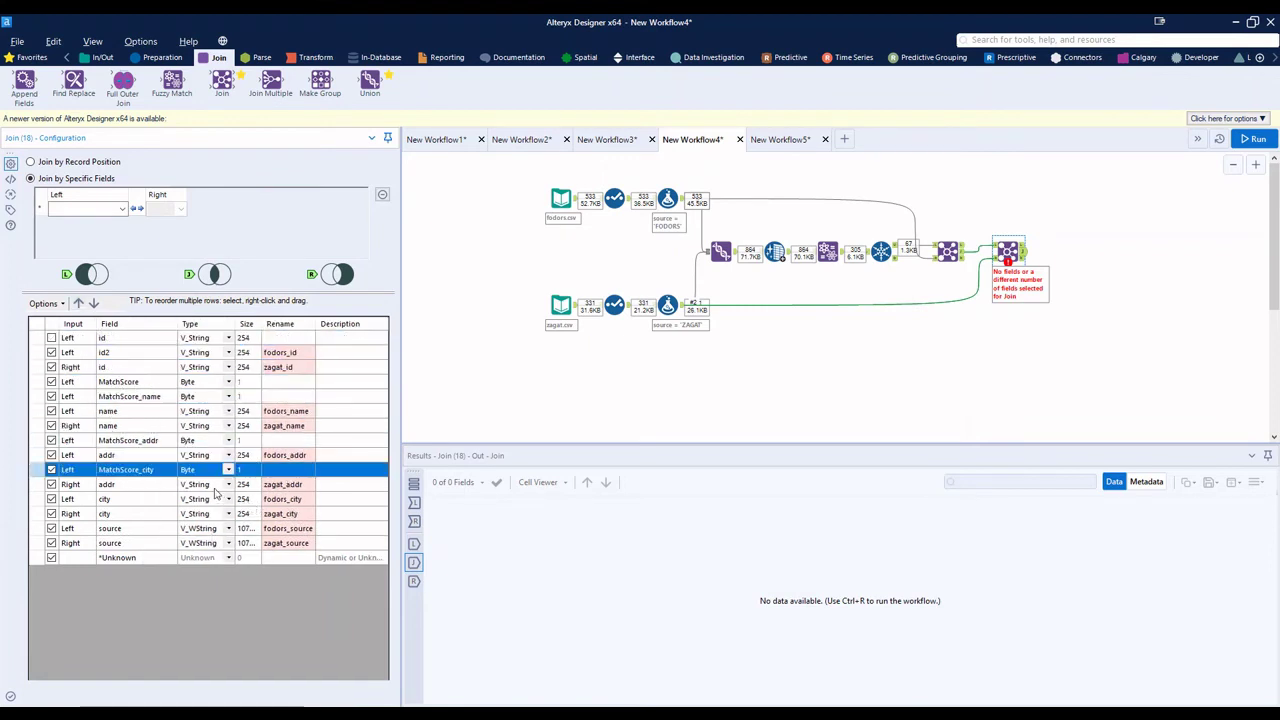
click(92, 302)
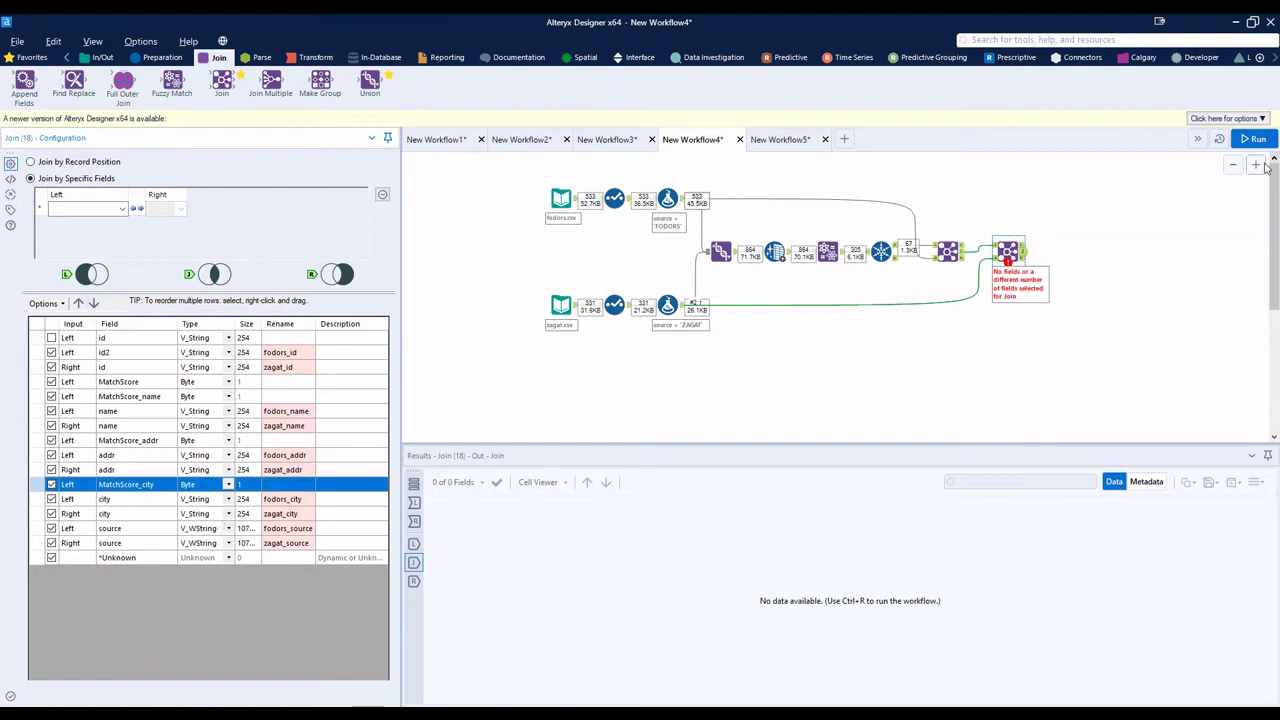
Step: Set the second Join to match left id with right id, run the workflow, and widen the results area
click(1252, 139)
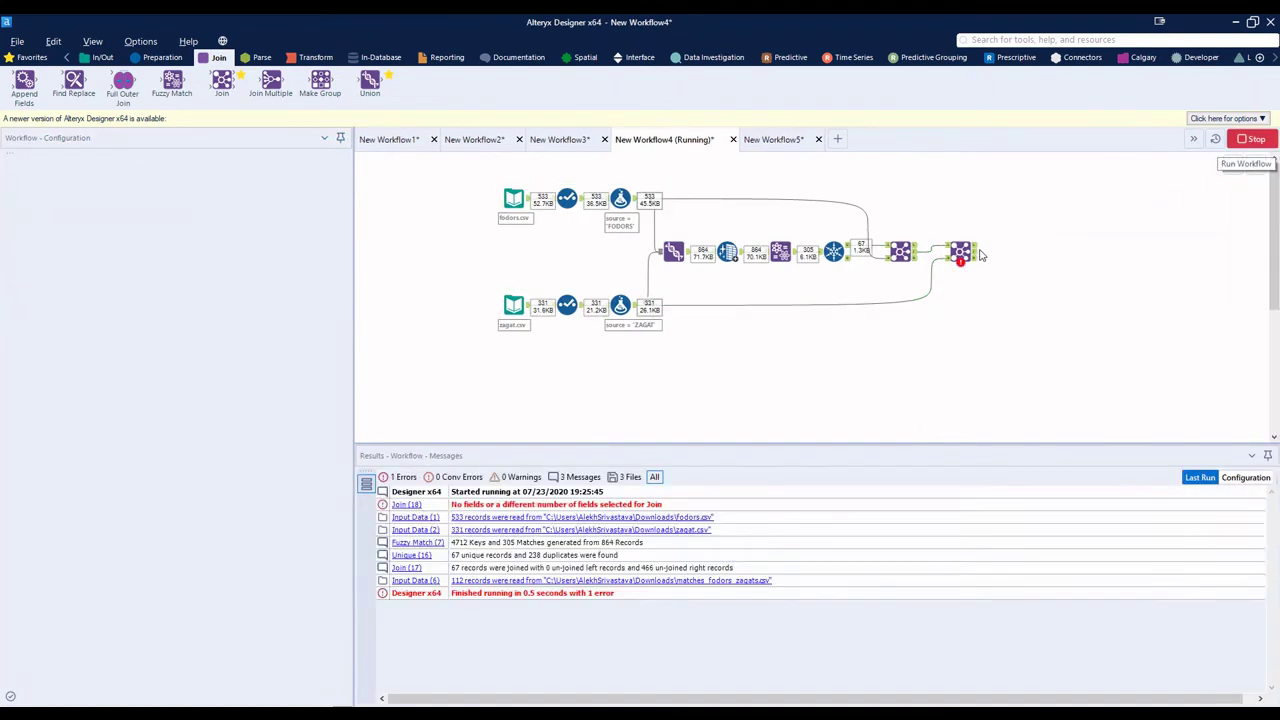
click(108, 209)
click(108, 222)
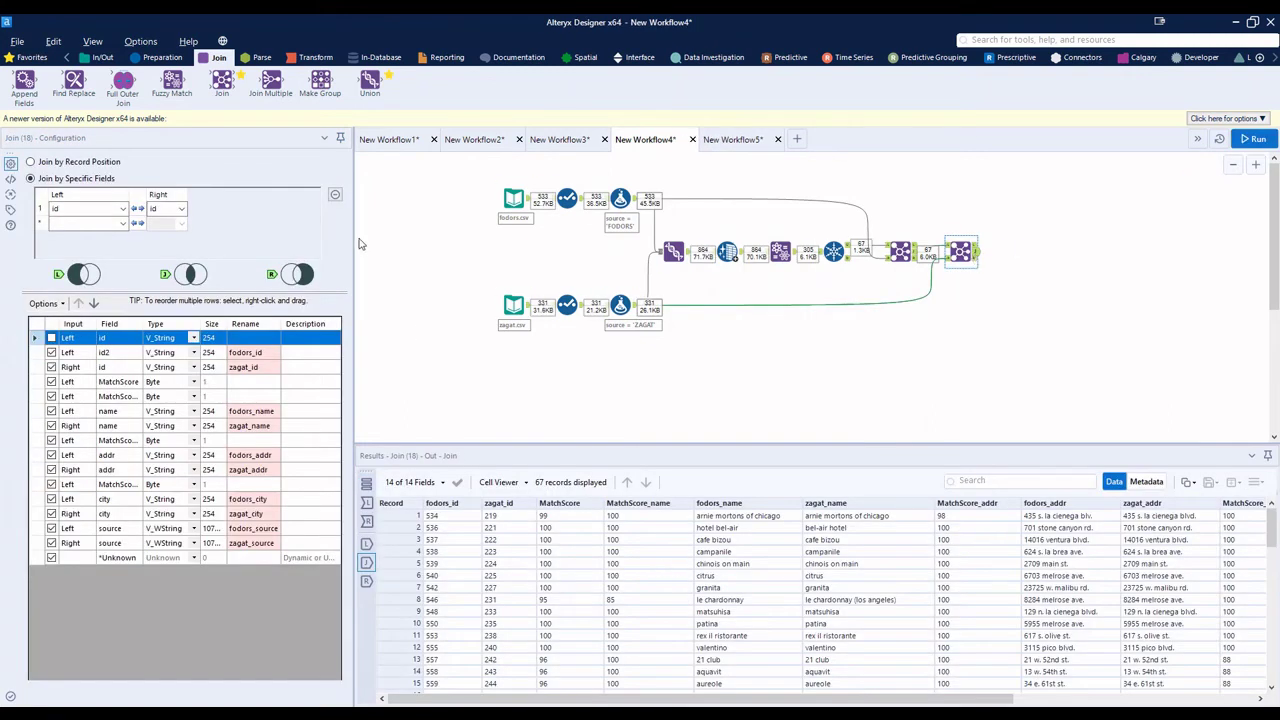
drag(241, 252, 216, 252)
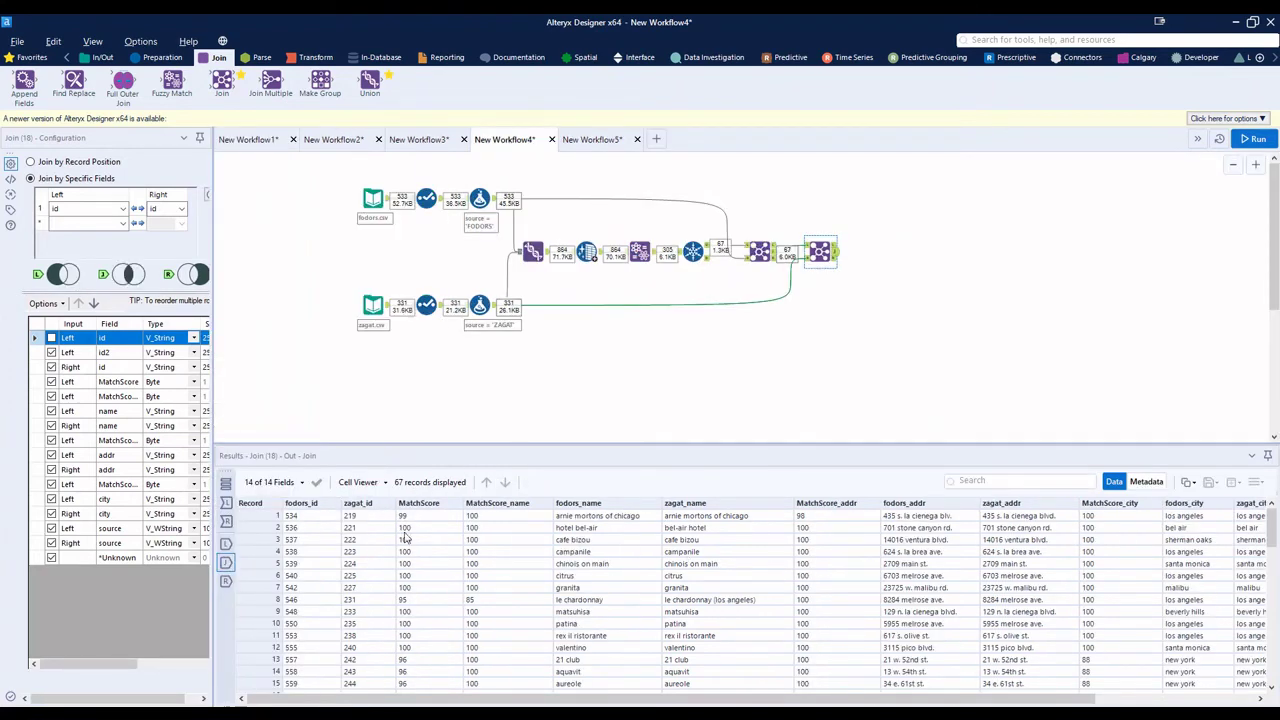
Step: Add a Sort tool after the second Join's joined output, sort by MatchScore in Descending order, and run the workflow
click(160, 57)
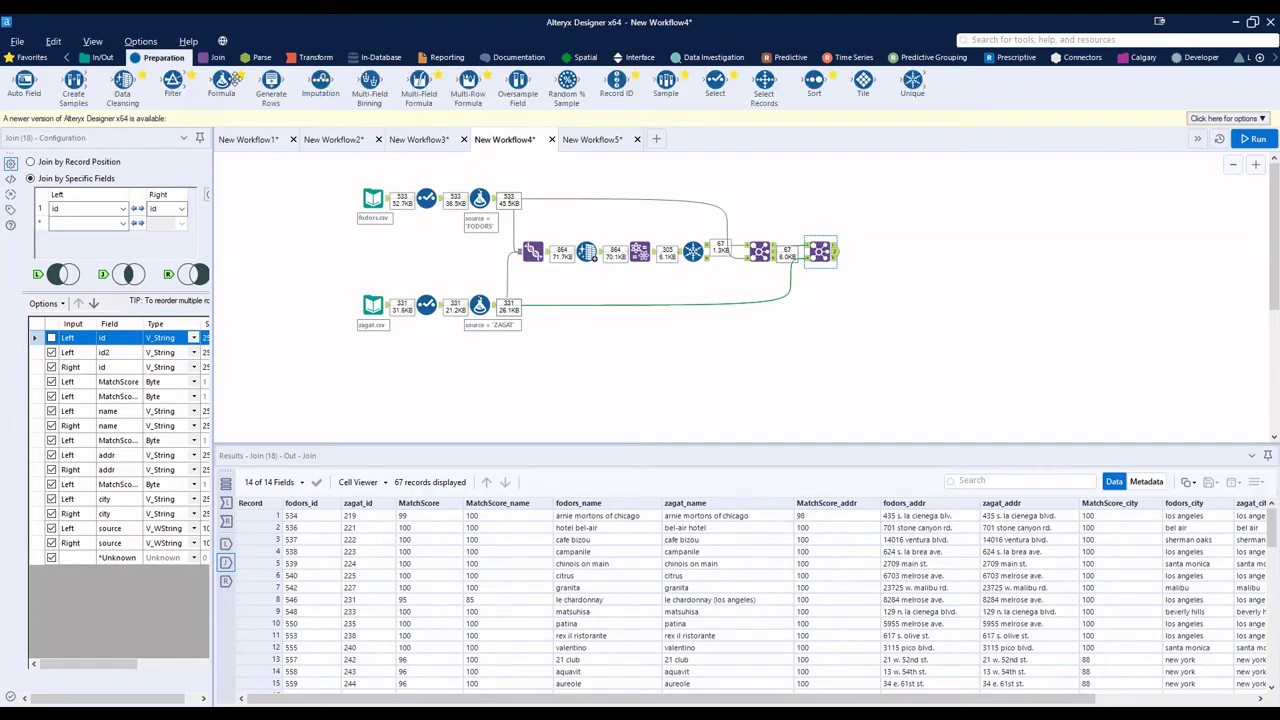
drag(814, 82, 882, 254)
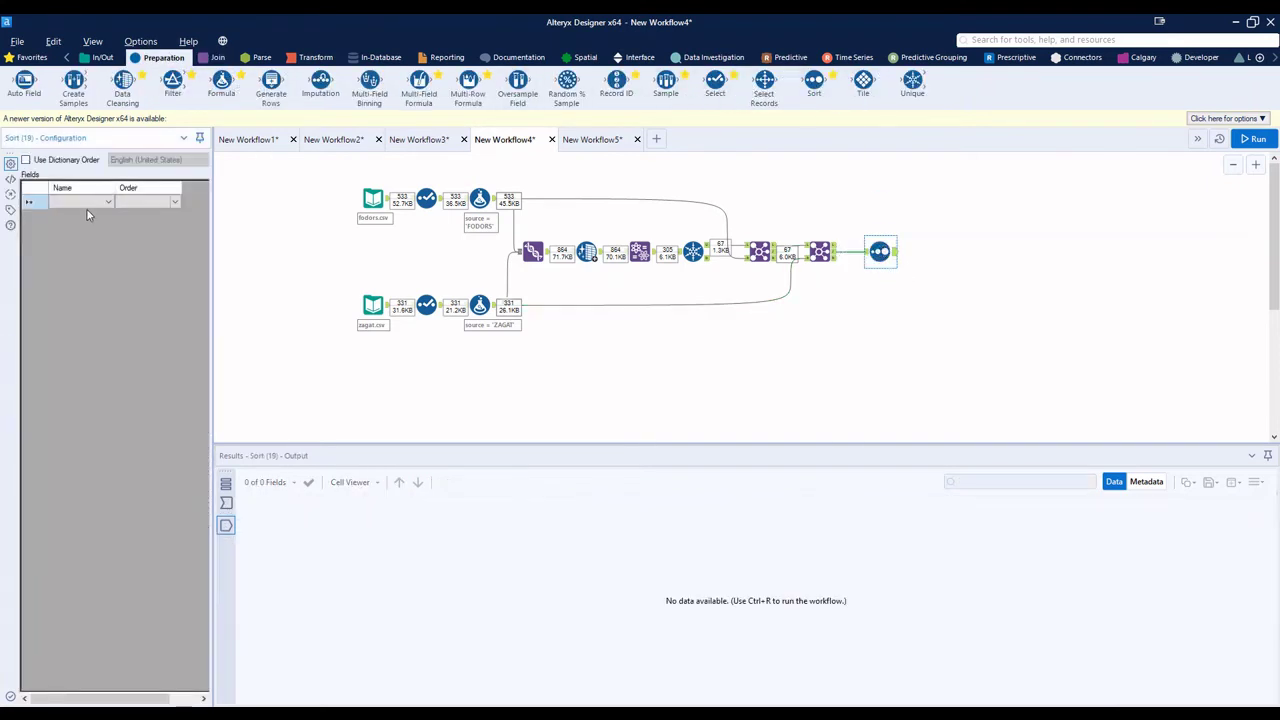
click(80, 203)
click(88, 231)
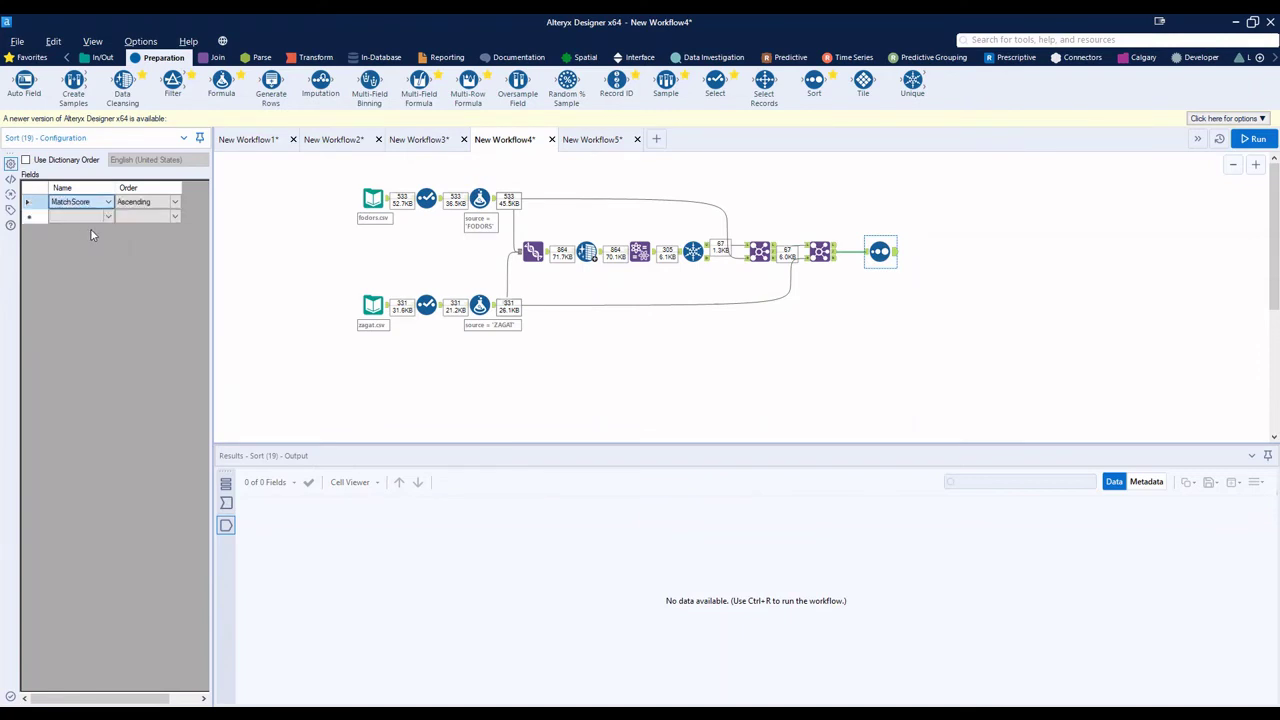
click(155, 209)
click(146, 227)
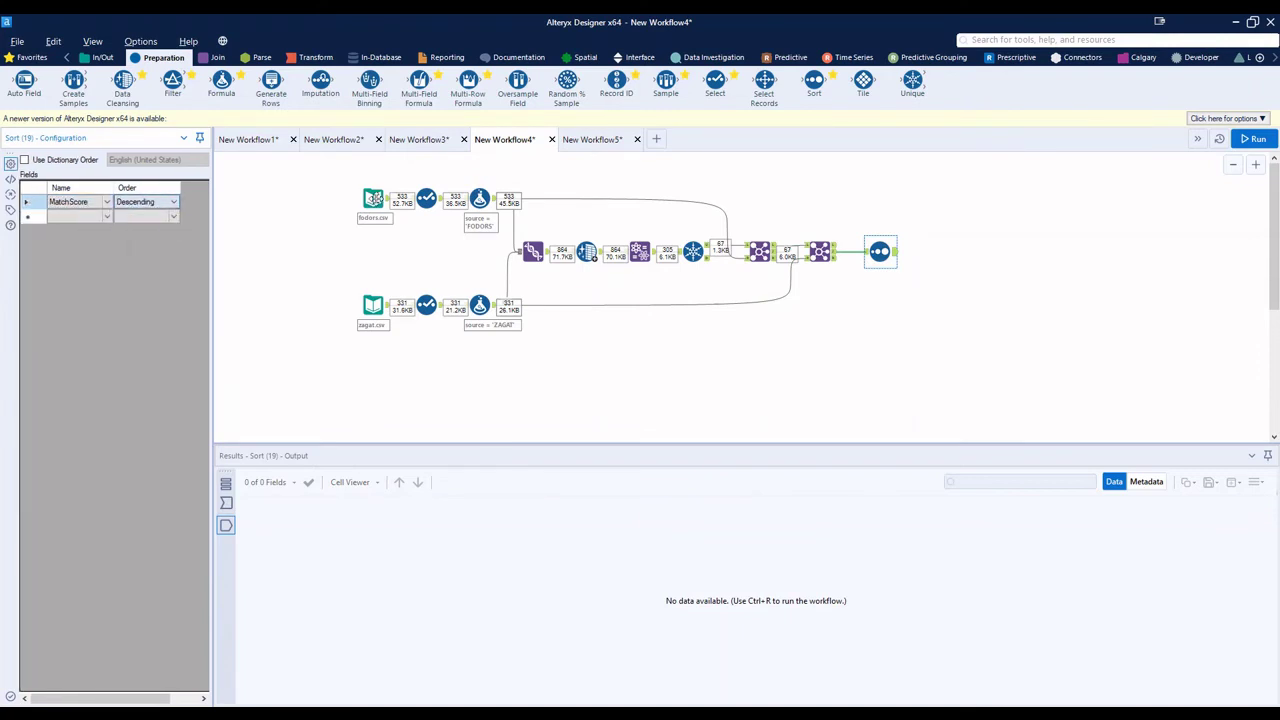
click(1253, 139)
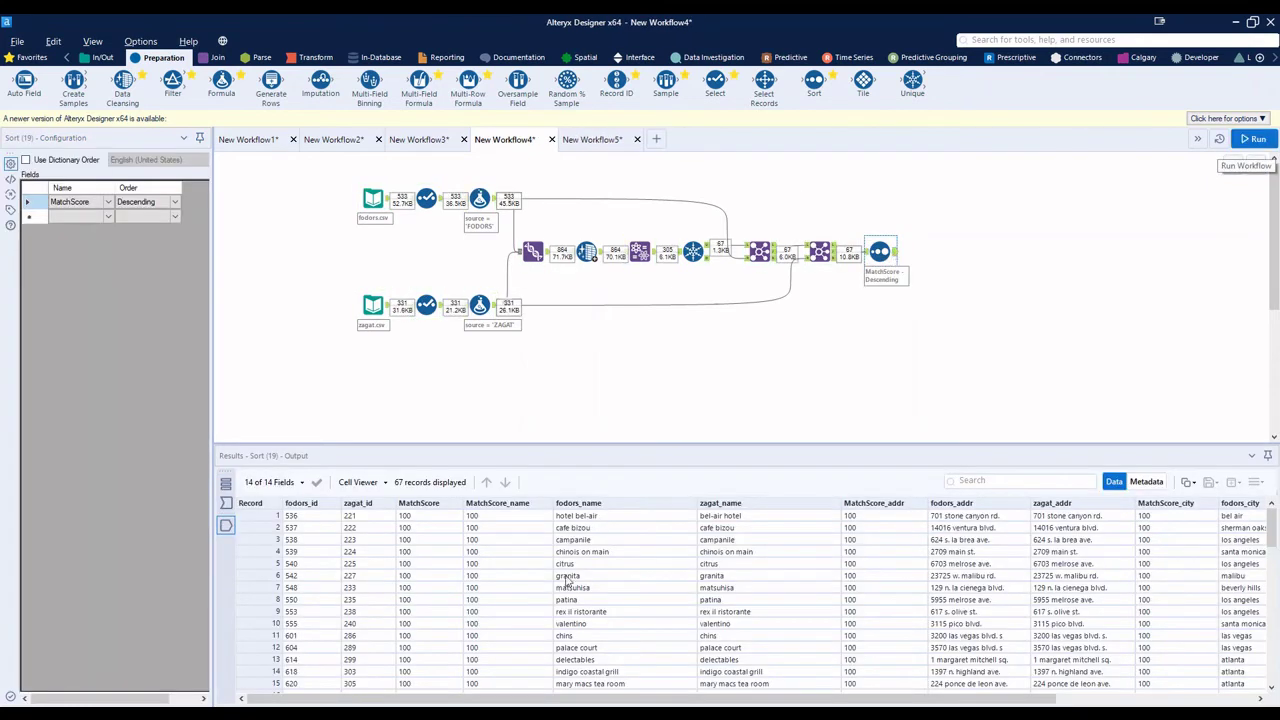
Step: Examine the highest-scoring matches in the Sort output, comparing the fodors and zagat names and addresses
scroll(567, 587, down, 2)
scroll(567, 587, down, 3)
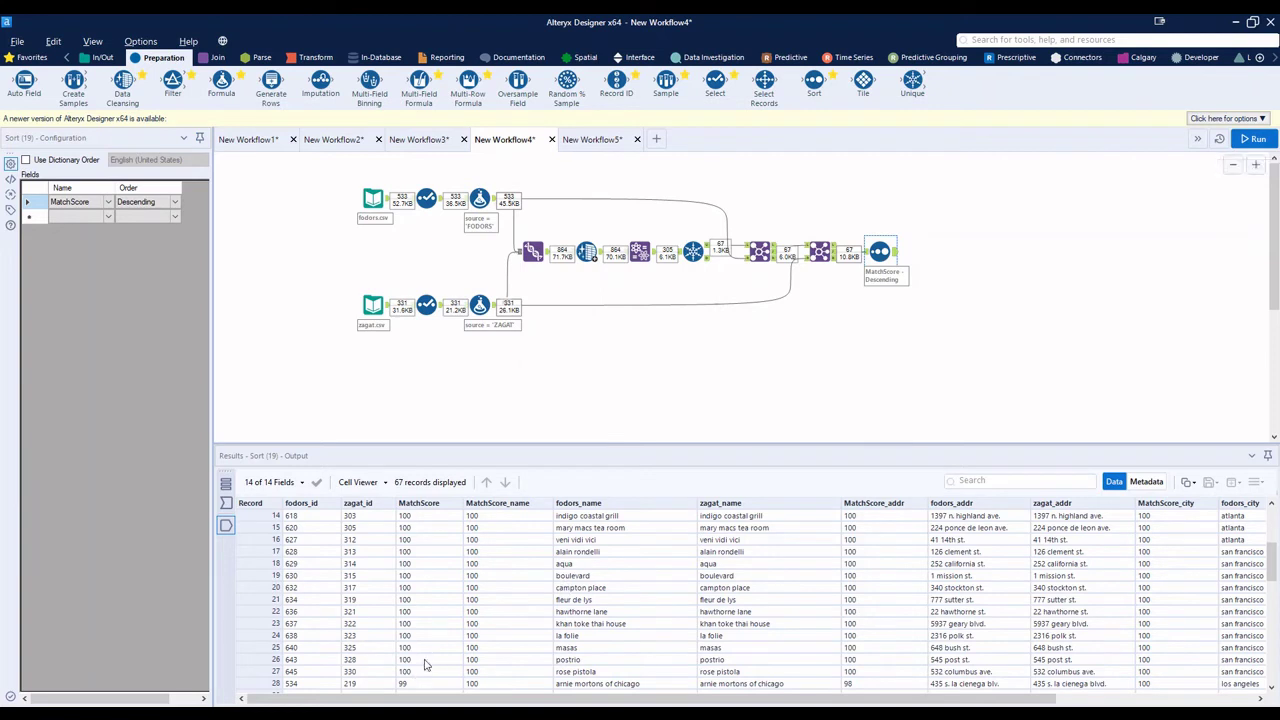
drag(489, 676, 445, 675)
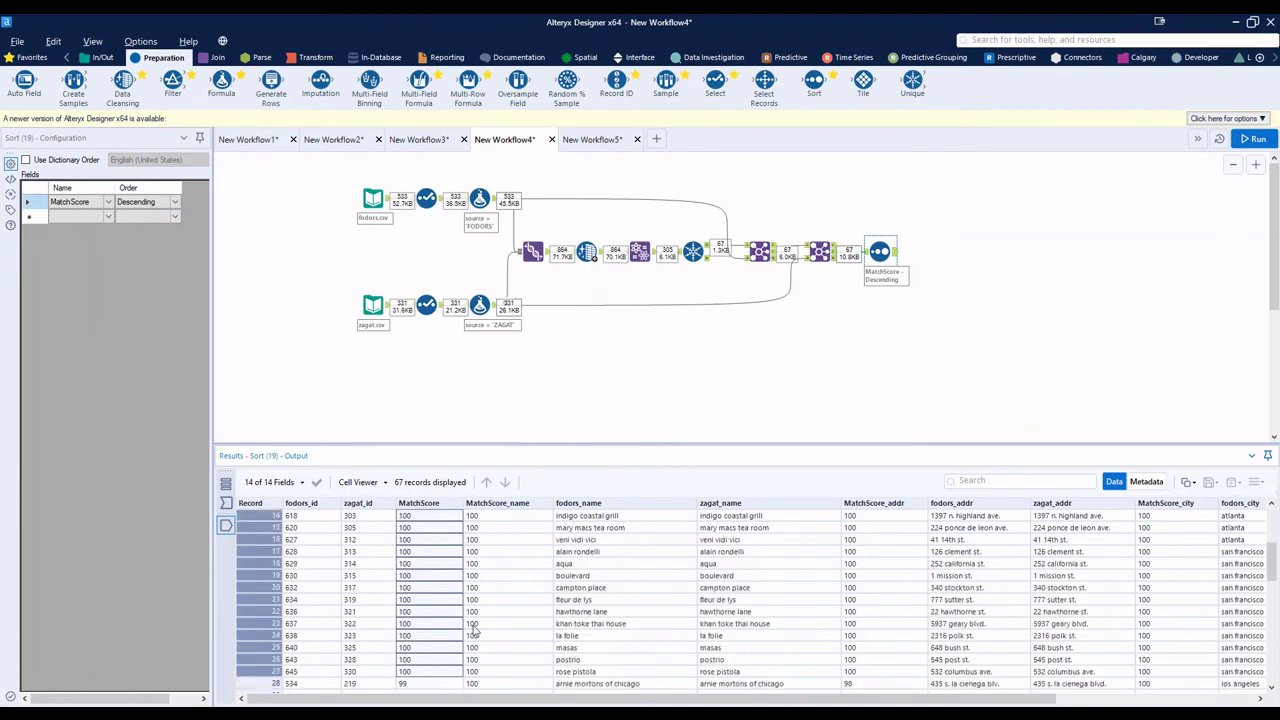
scroll(500, 580, up, 5)
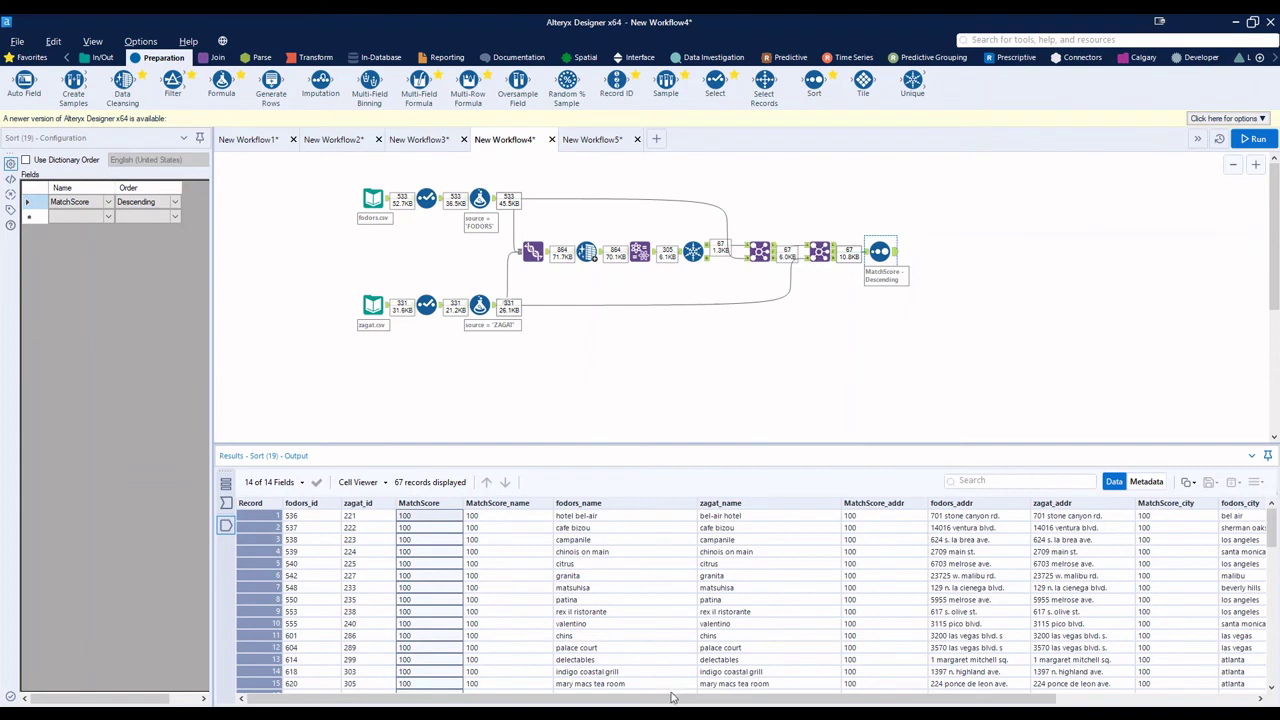
drag(672, 699, 736, 705)
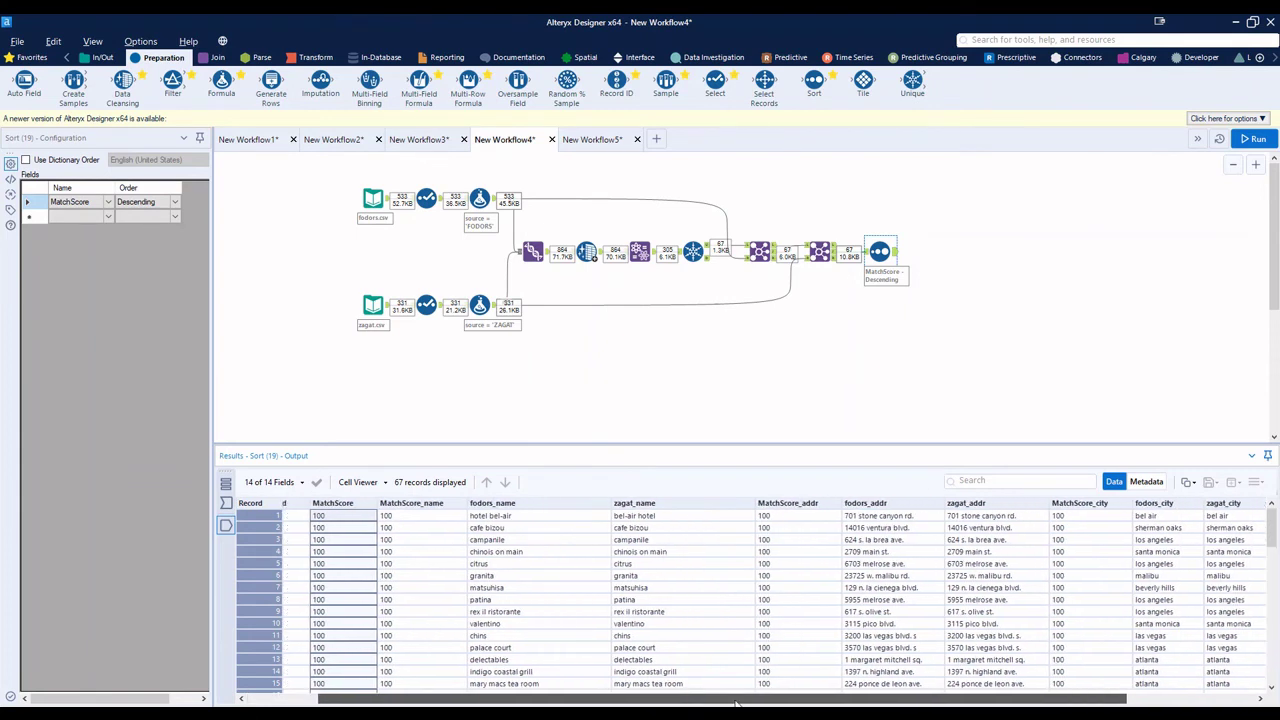
click(502, 517)
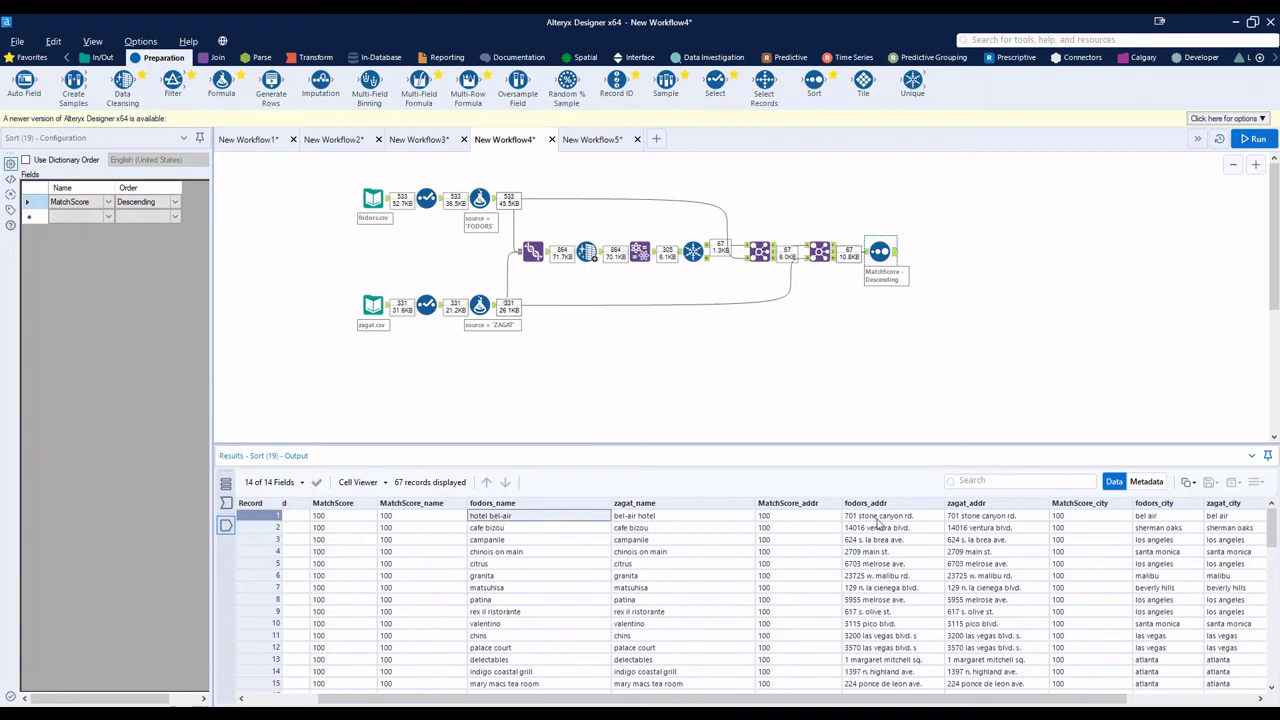
drag(879, 518, 990, 524)
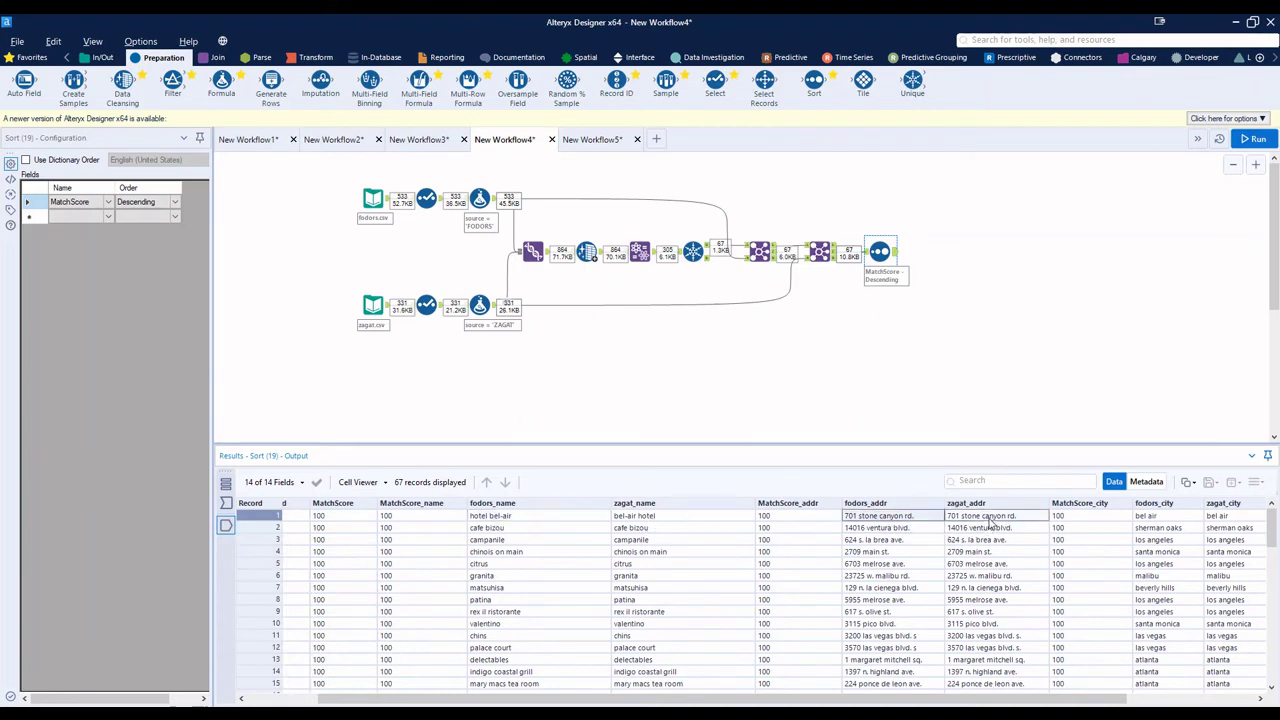
drag(1070, 700, 997, 703)
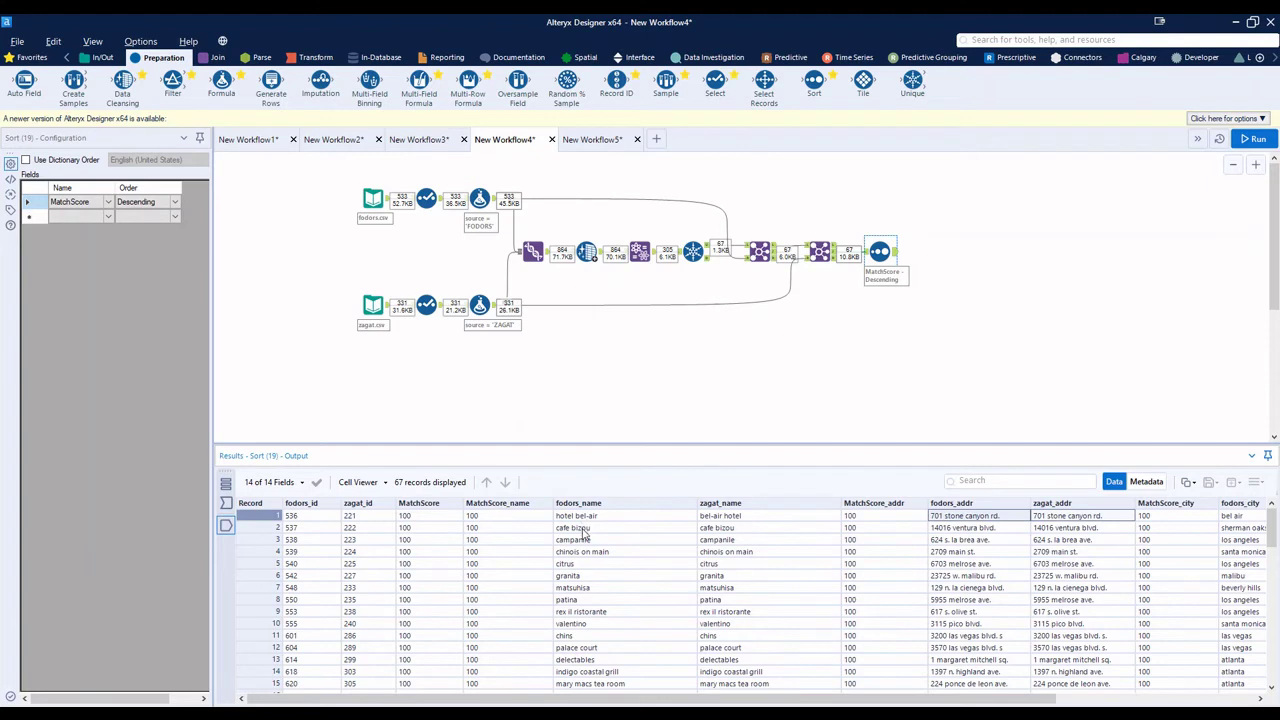
Step: Examine the lowest-scoring matches at the end of the Sort output, comparing the last record's name score and restaurant names
scroll(586, 540, down, 14)
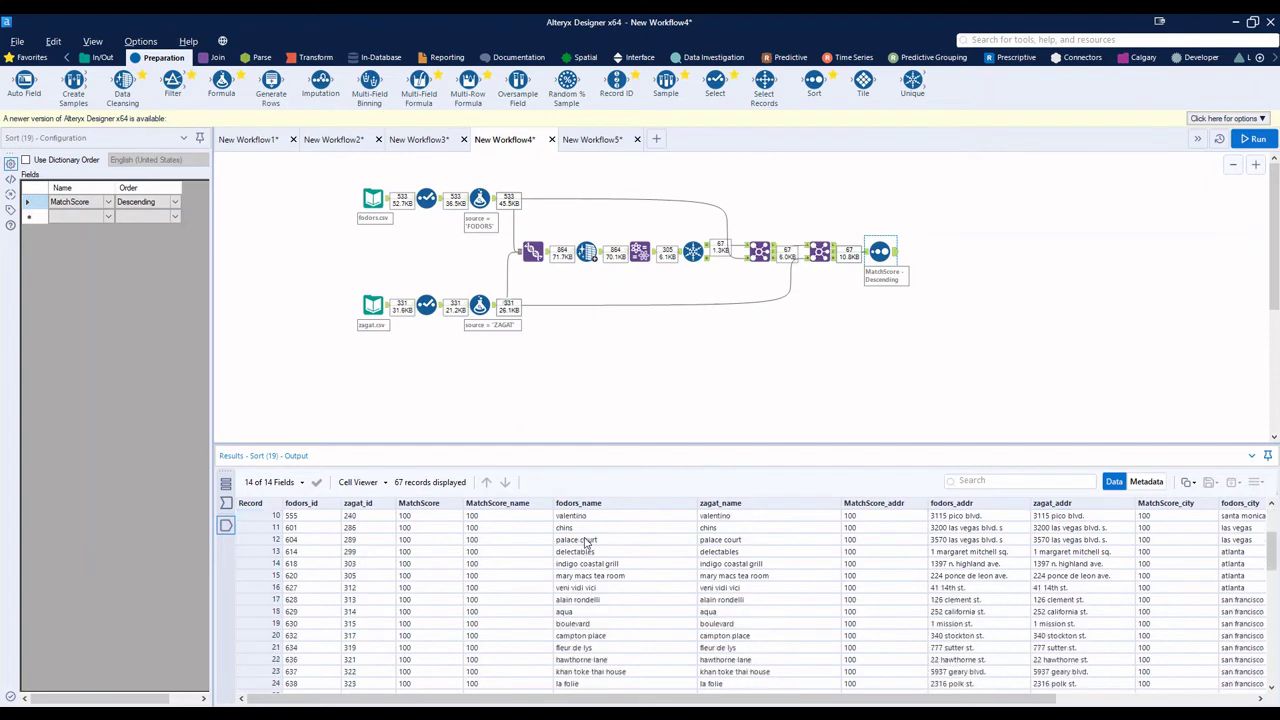
scroll(586, 540, down, 4)
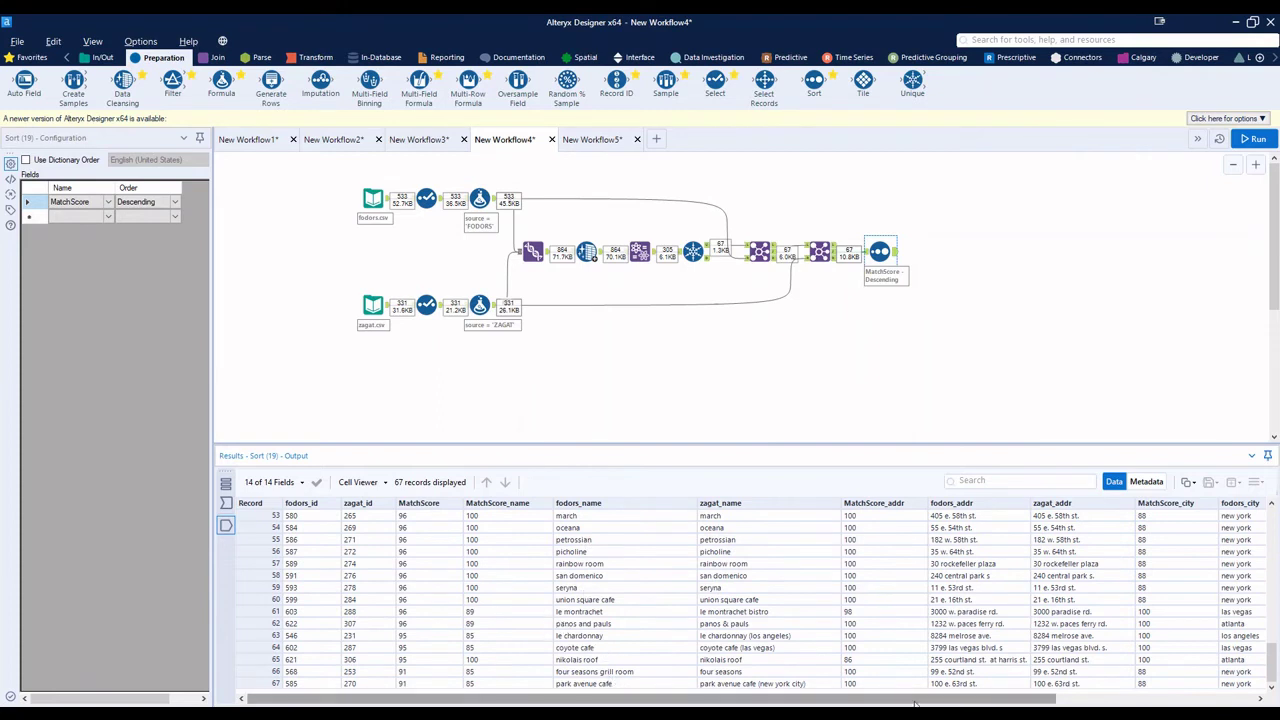
click(537, 686)
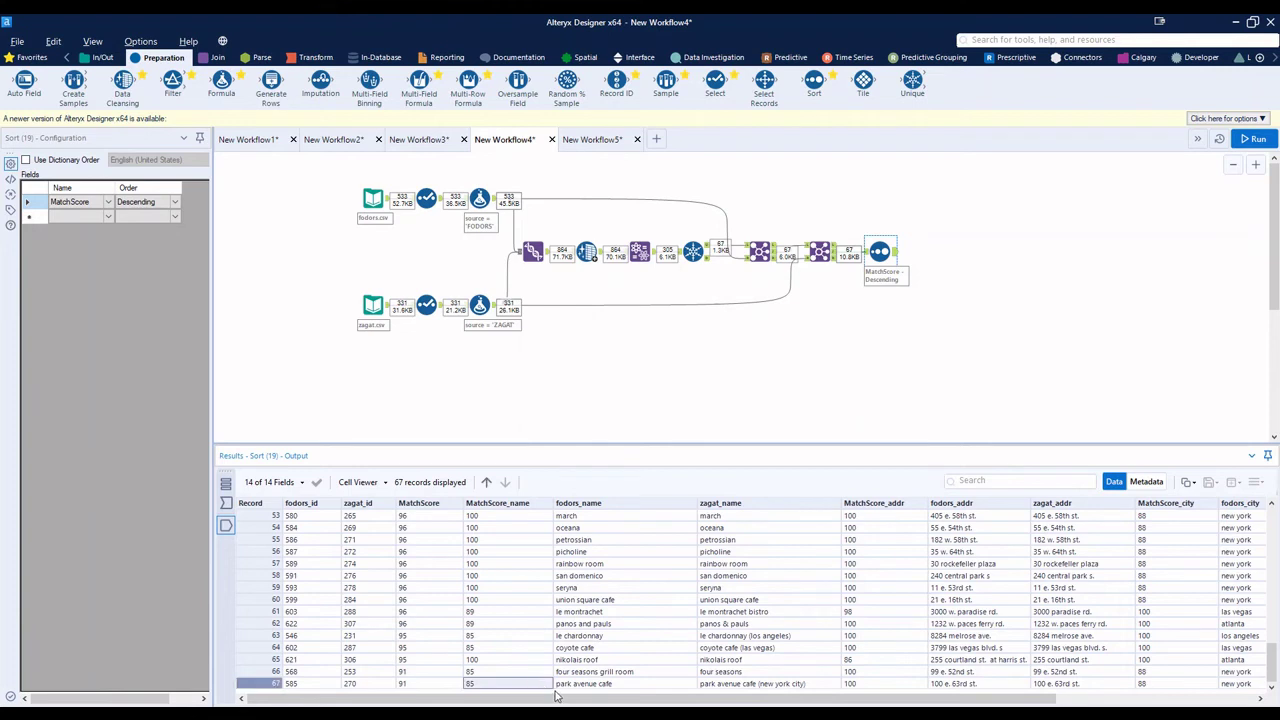
click(592, 687)
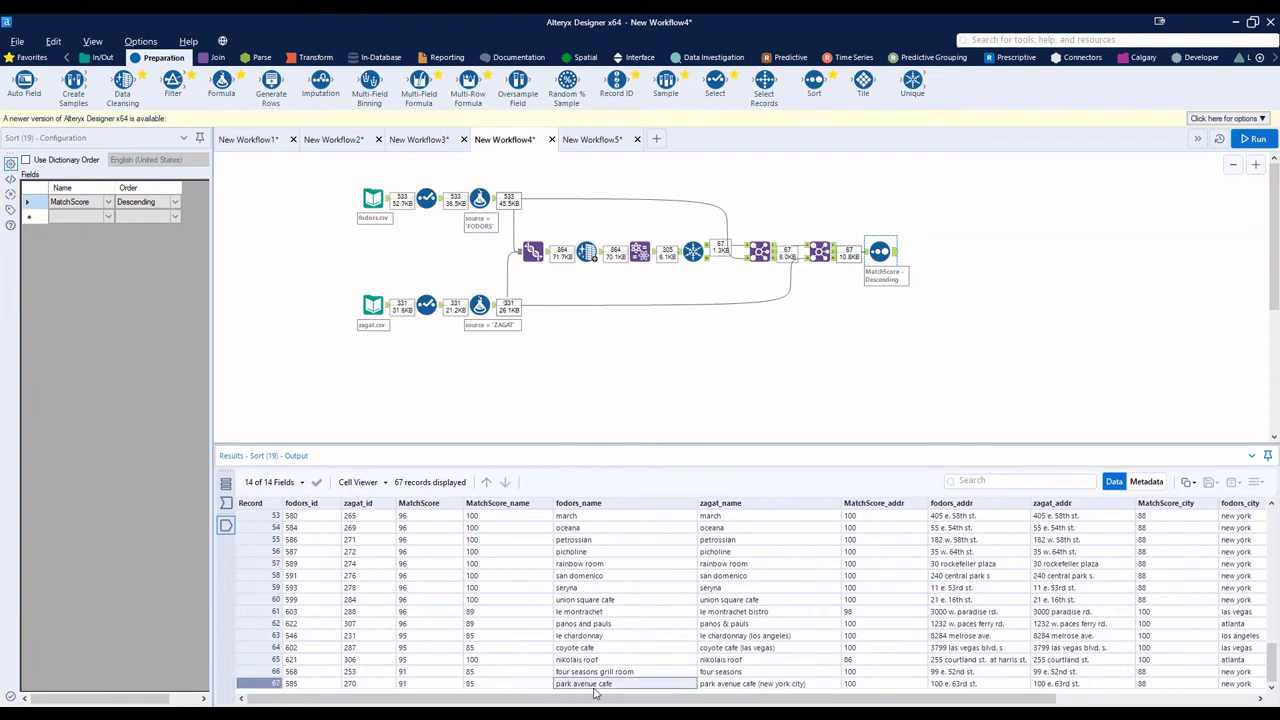
click(739, 687)
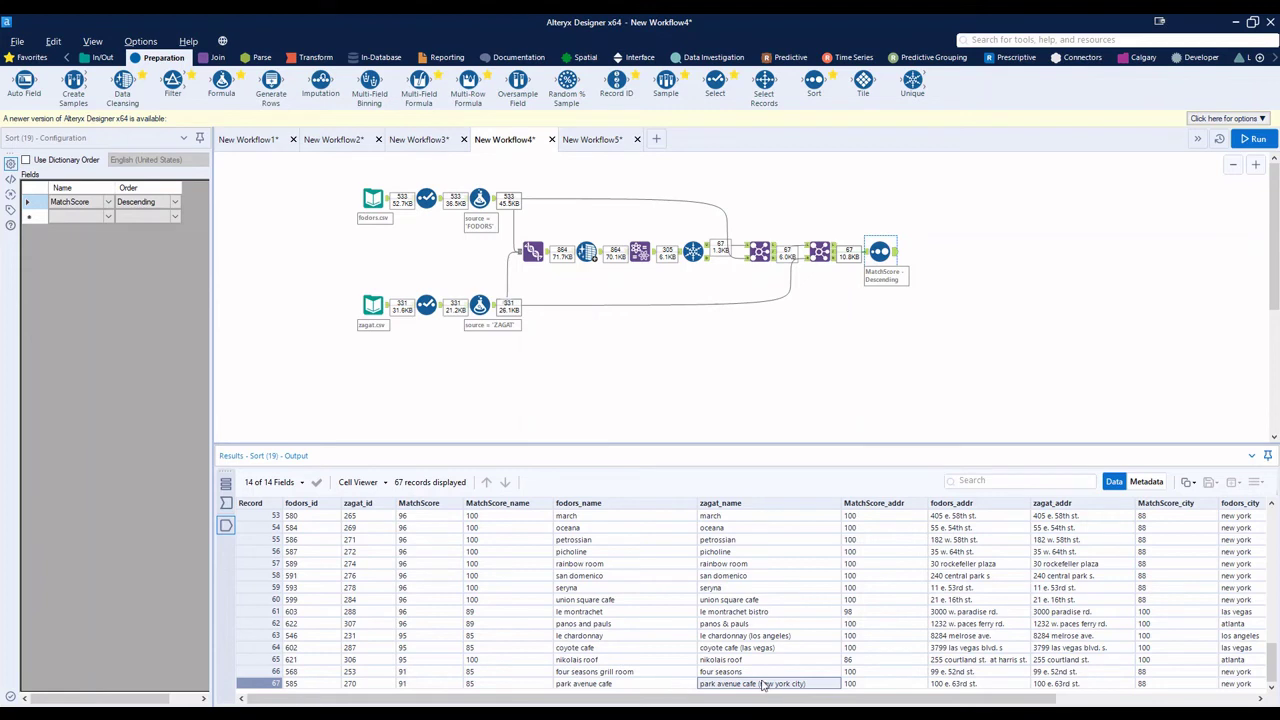
Step: Examine the last Sort record's address and city match scores, comparing its fodors and zagat addresses and cities
click(676, 688)
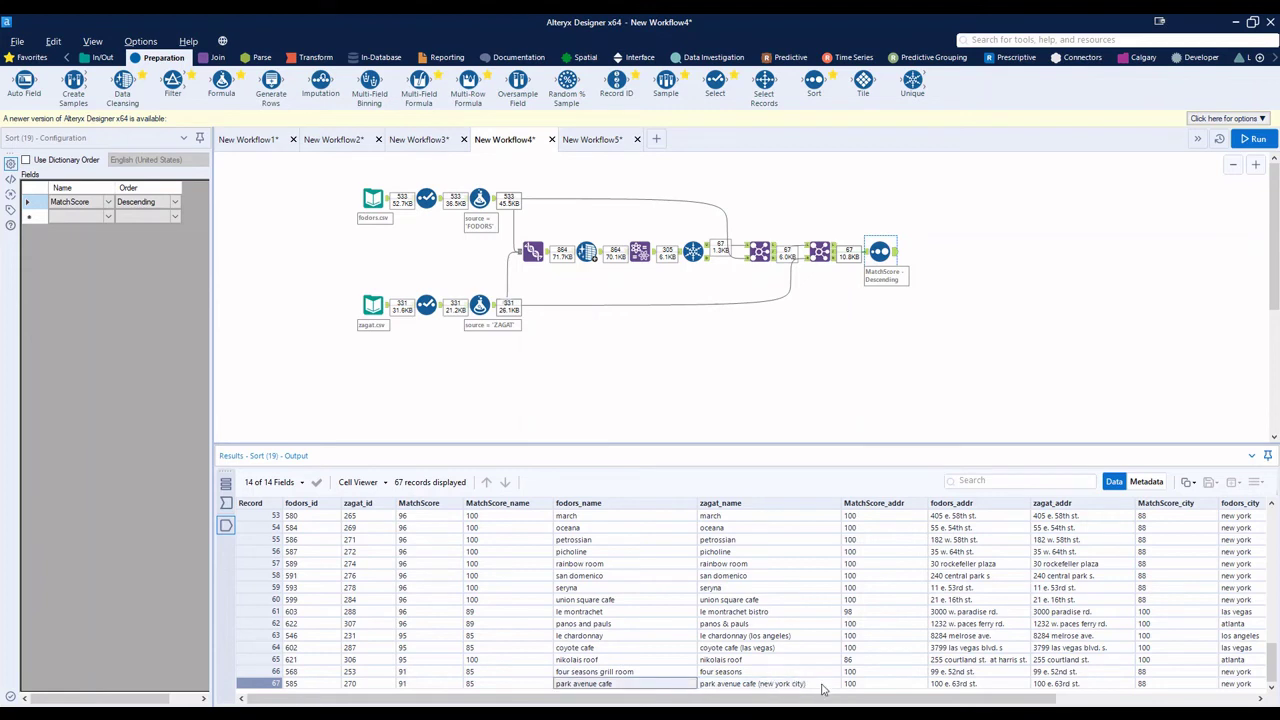
scroll(805, 690, right, 3)
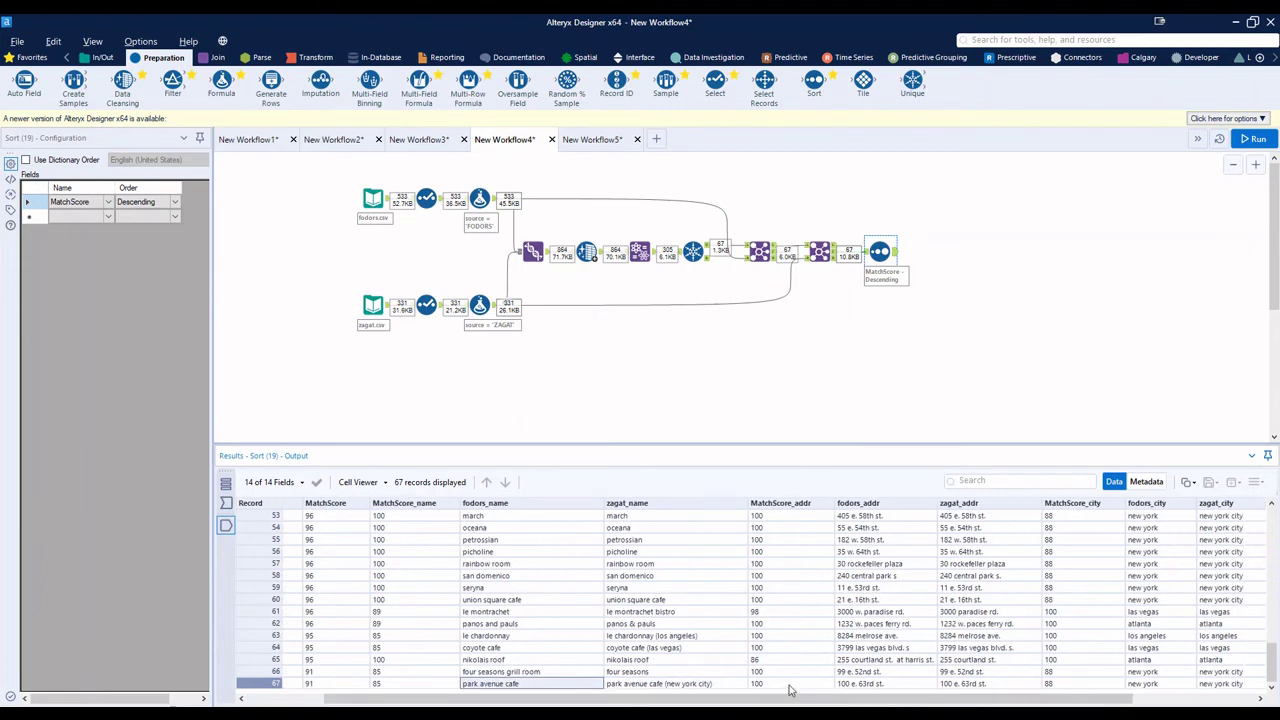
click(790, 688)
click(1073, 686)
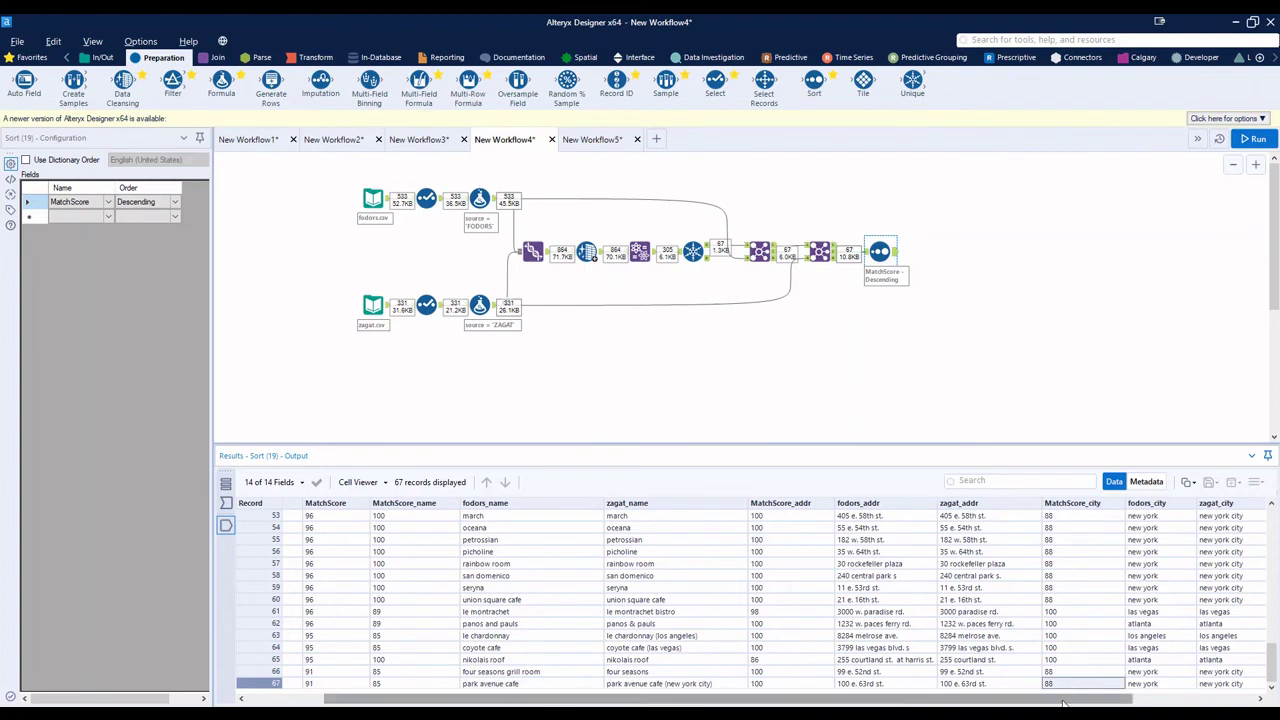
scroll(1065, 700, right, 3)
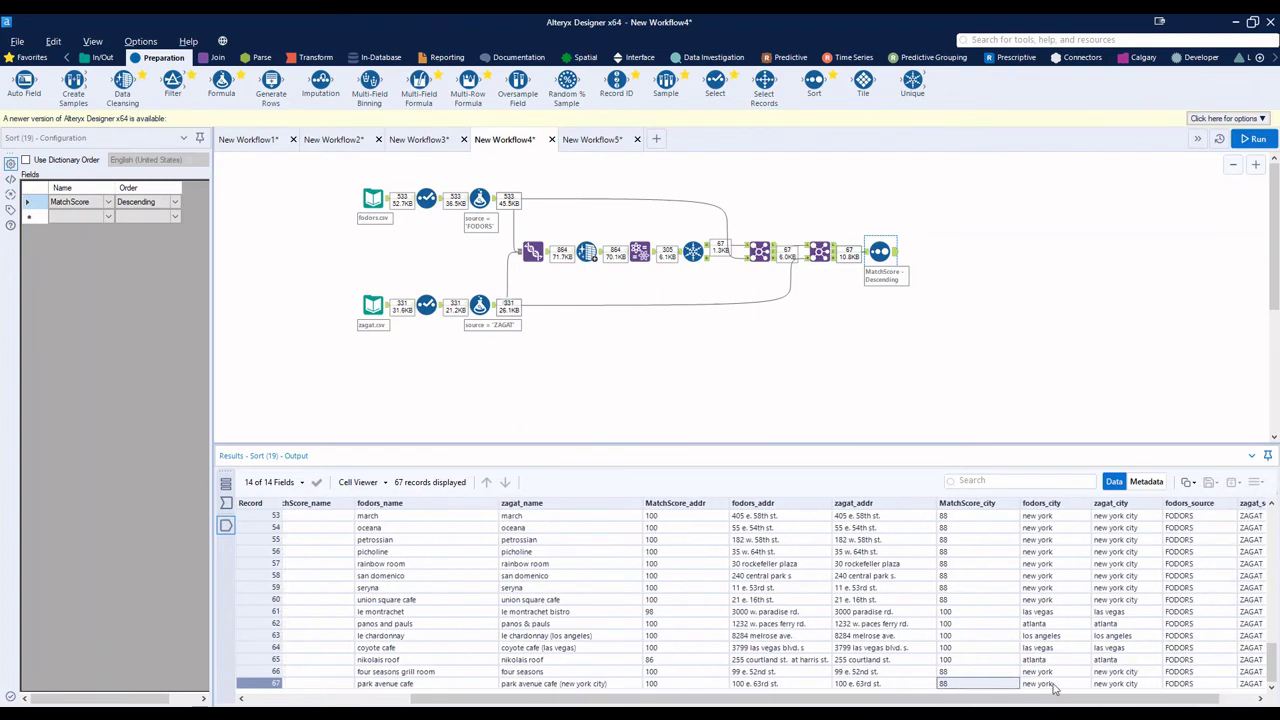
click(1066, 686)
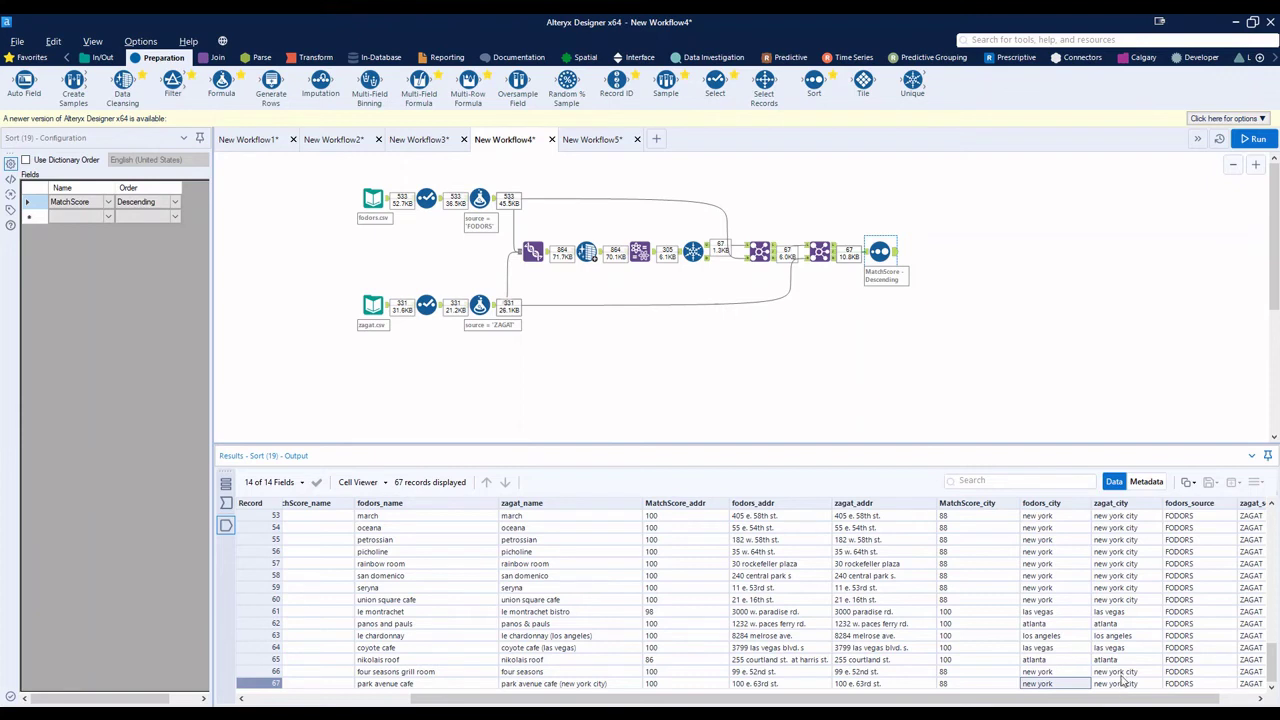
click(957, 686)
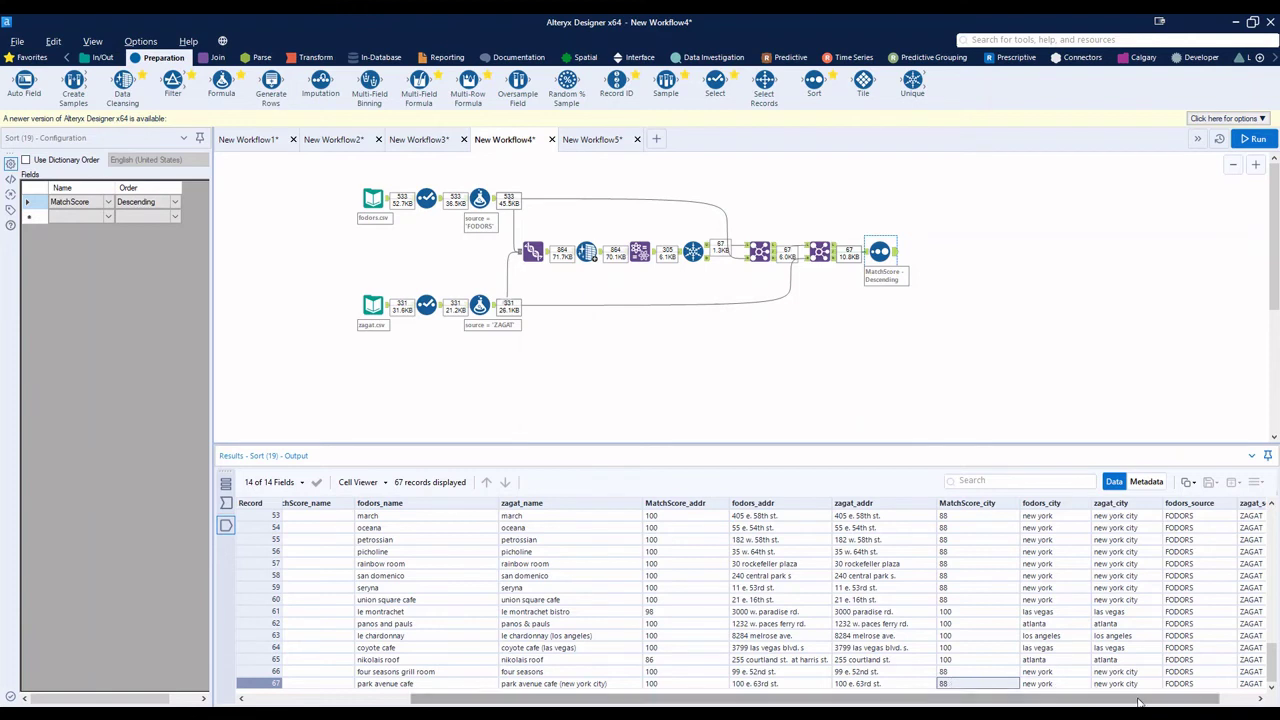
drag(1132, 698, 971, 702)
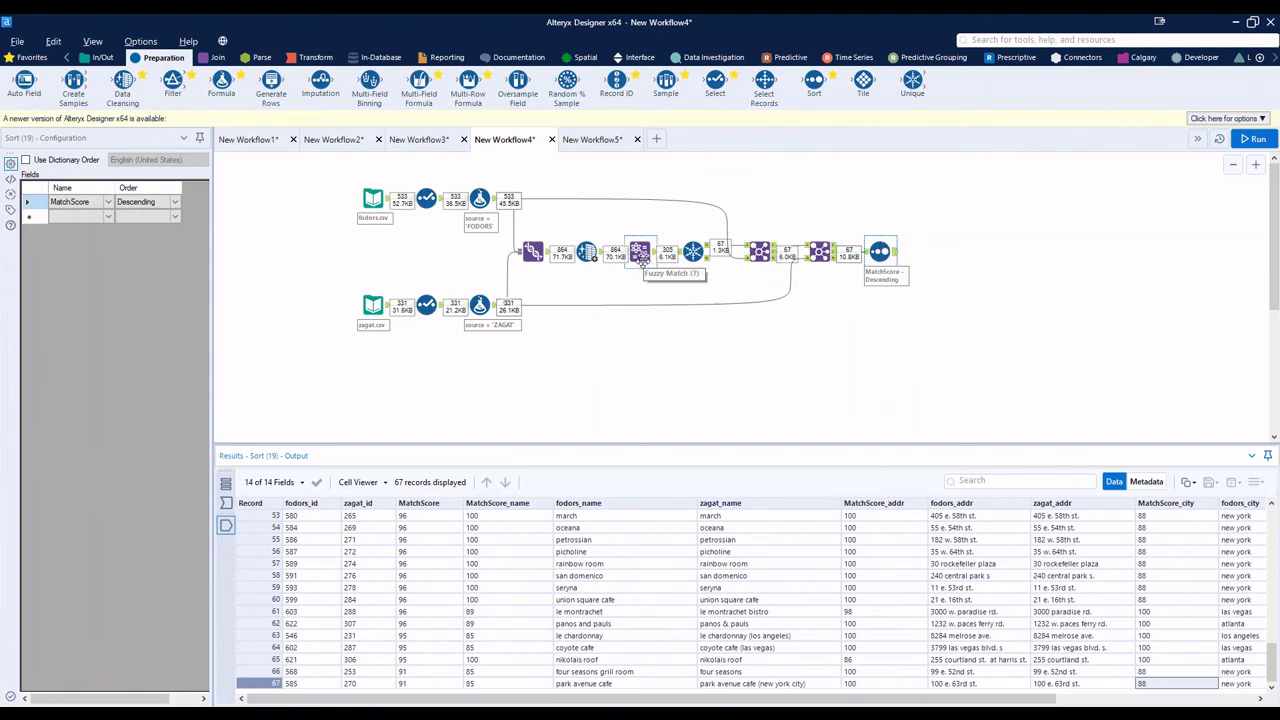
Step: Move the matches_fodors_zagats.csv input from the bottom of the workflow to just below the second Join
click(834, 308)
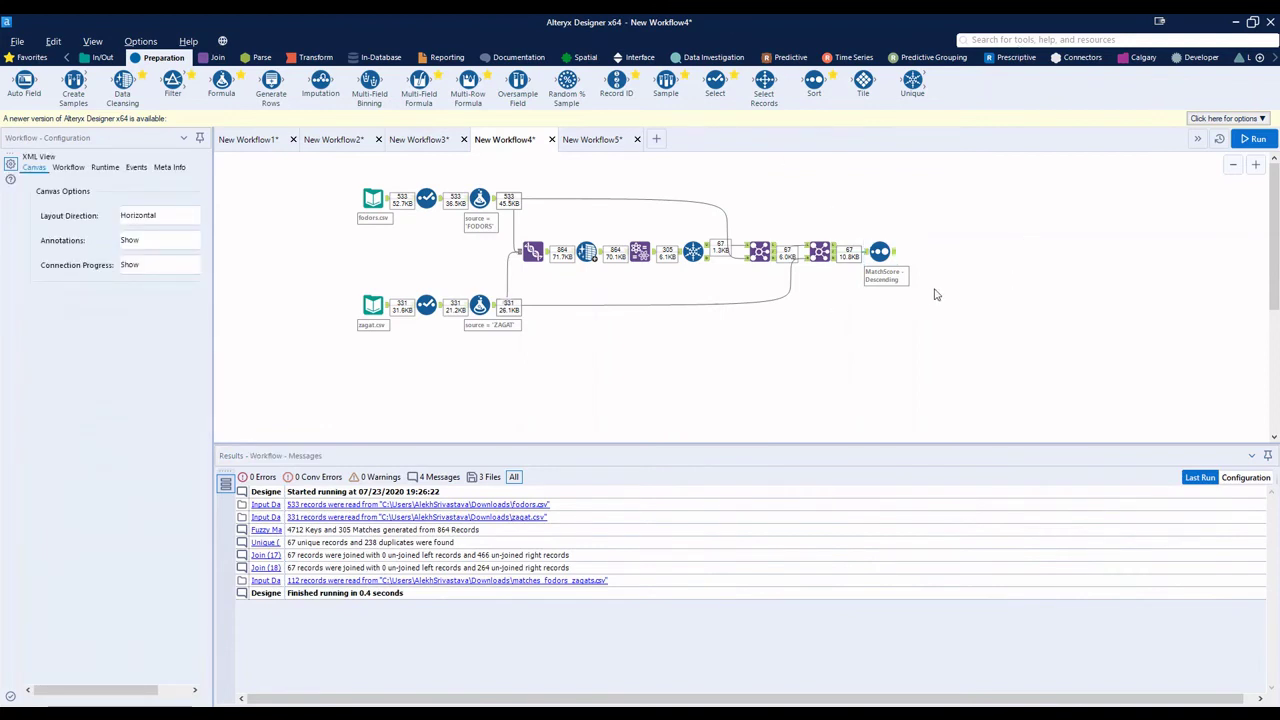
scroll(927, 294, down, 2)
scroll(934, 309, up, 1)
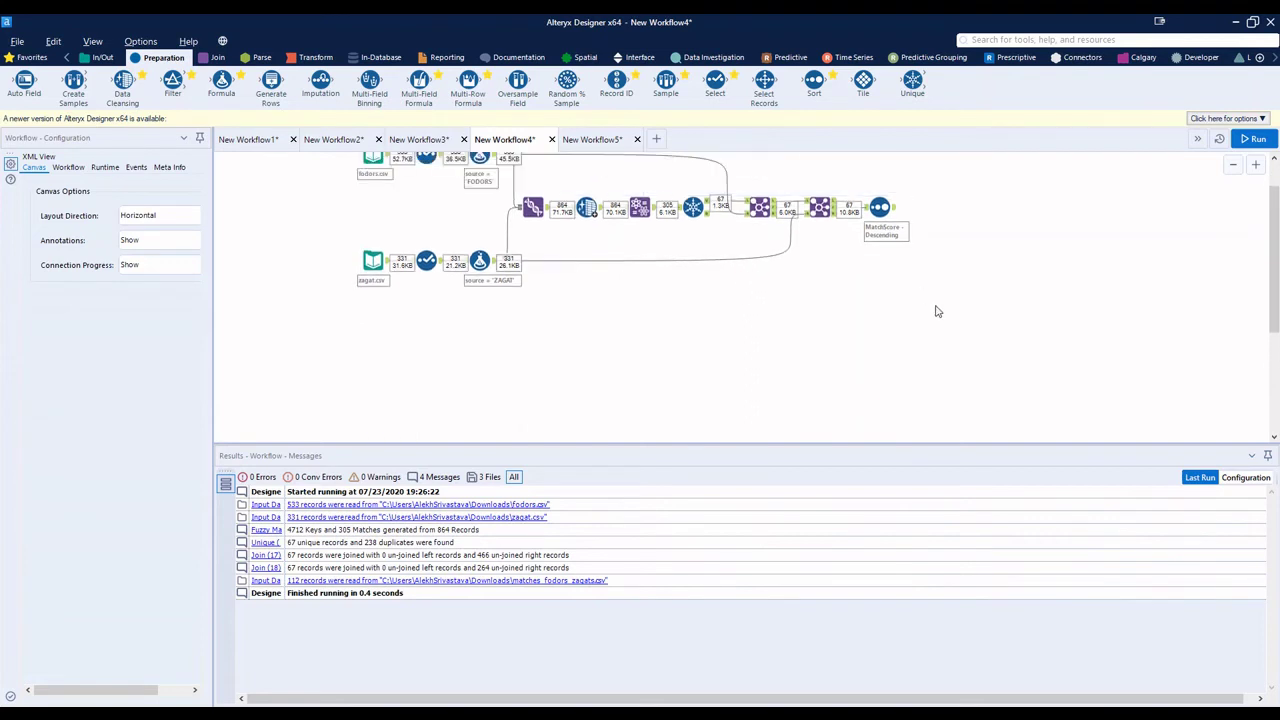
scroll(937, 286, down, 1)
scroll(850, 312, up, 1)
scroll(850, 312, down, 2)
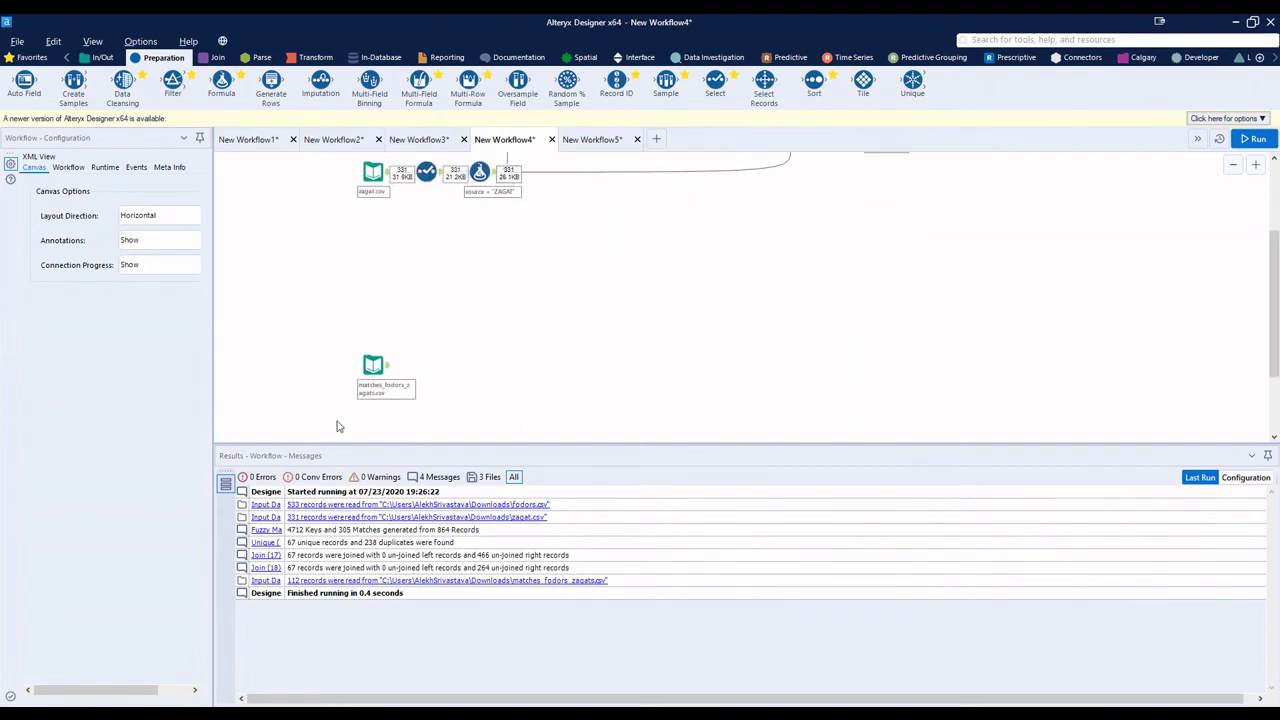
click(372, 368)
drag(372, 370, 792, 290)
scroll(842, 311, up, 2)
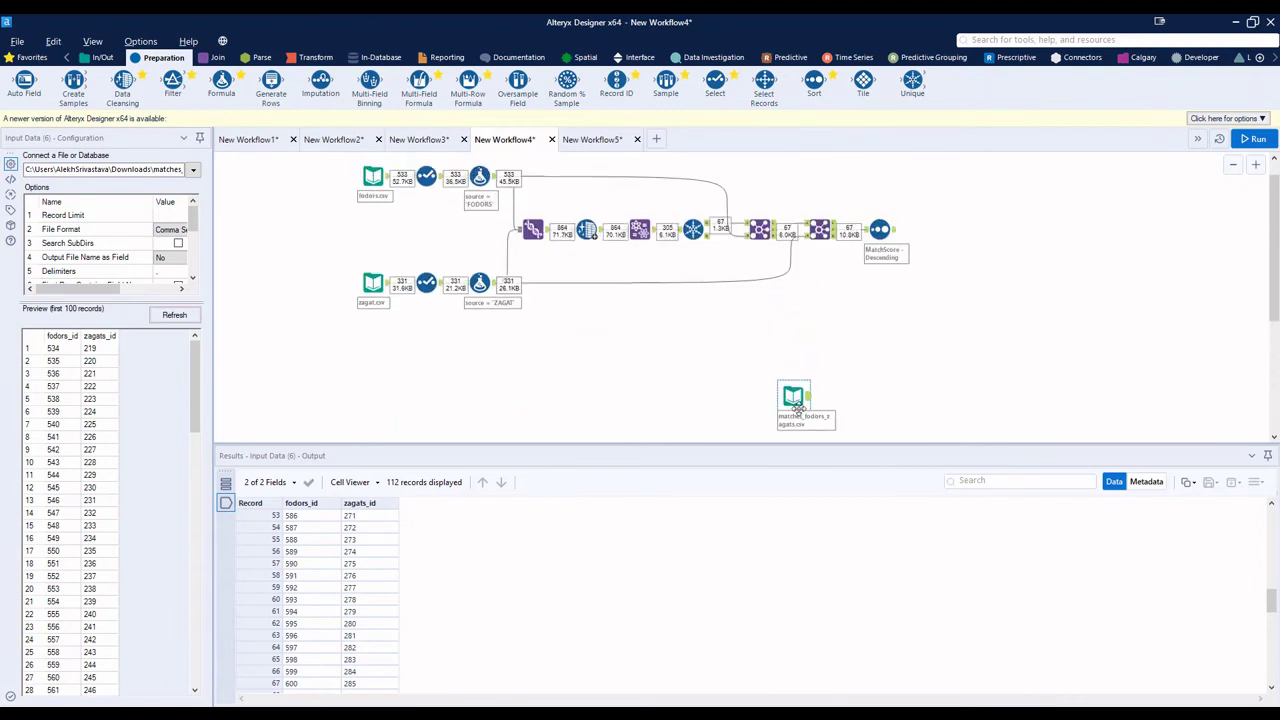
drag(799, 408, 832, 370)
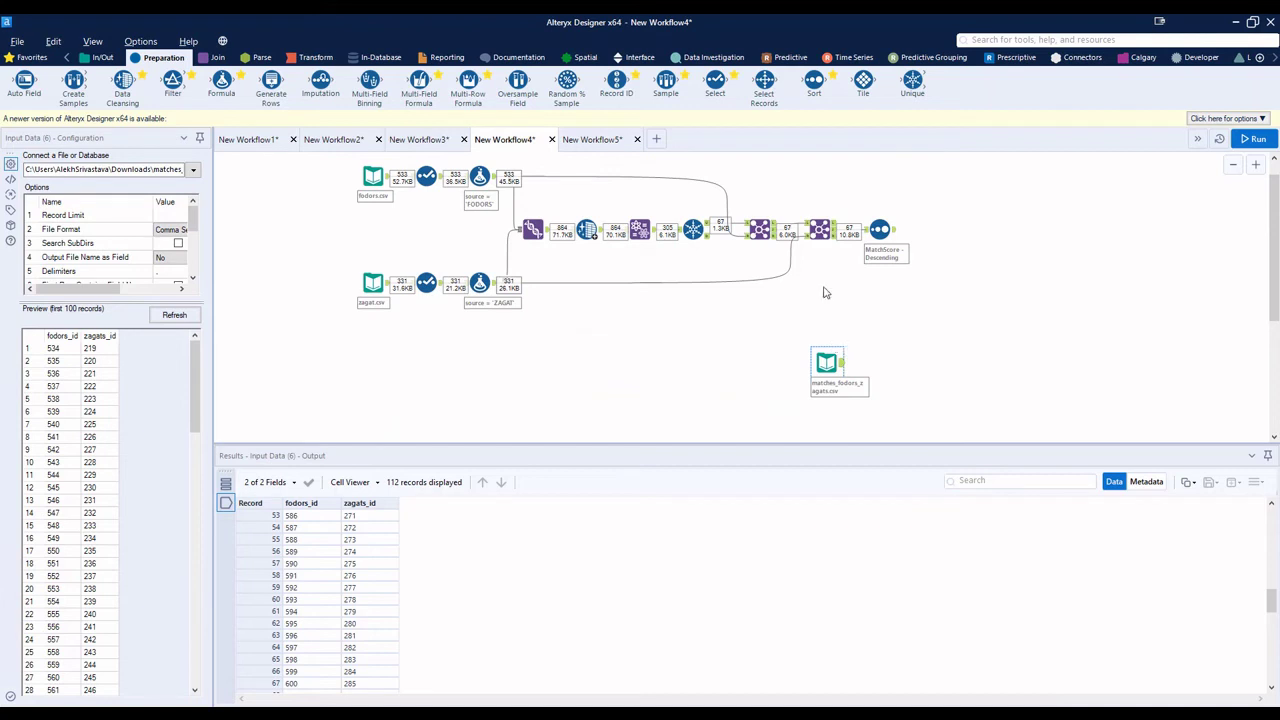
Step: Add a third Join after the Sort tool and connect the matches_fodors_zagats.csv input to its right input
scroll(337, 612, up, 17)
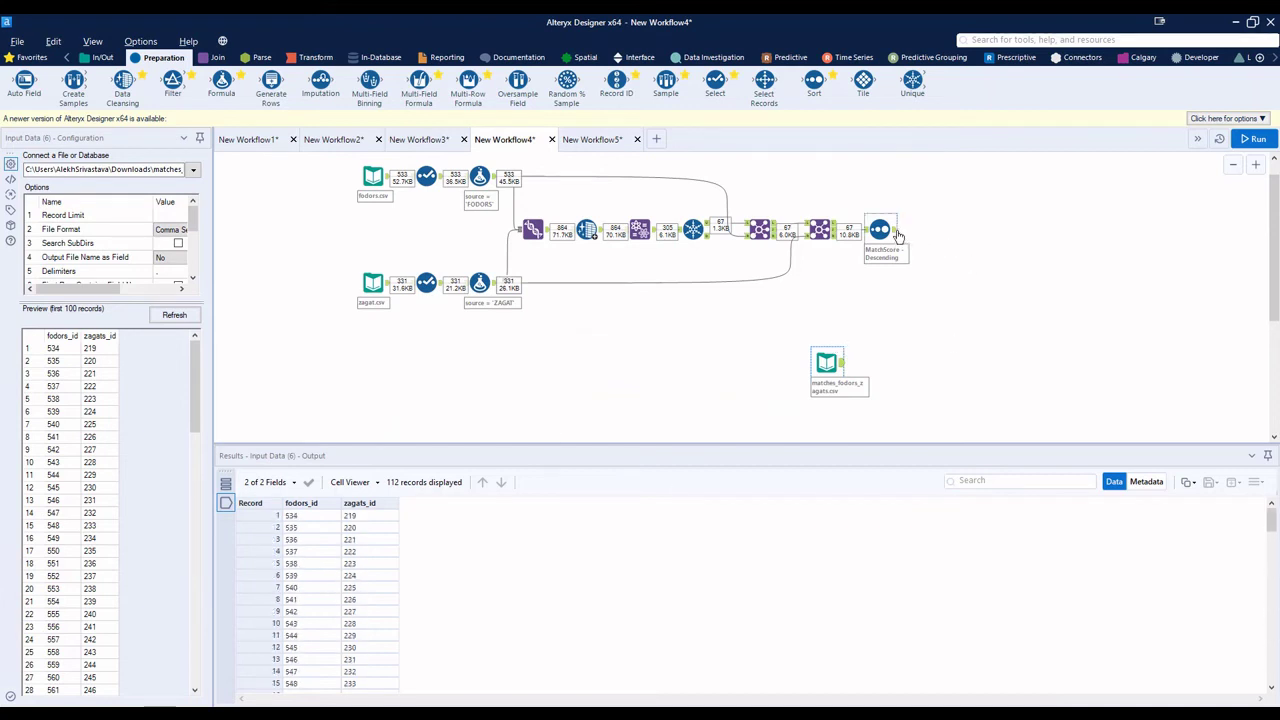
click(222, 58)
drag(222, 82, 950, 244)
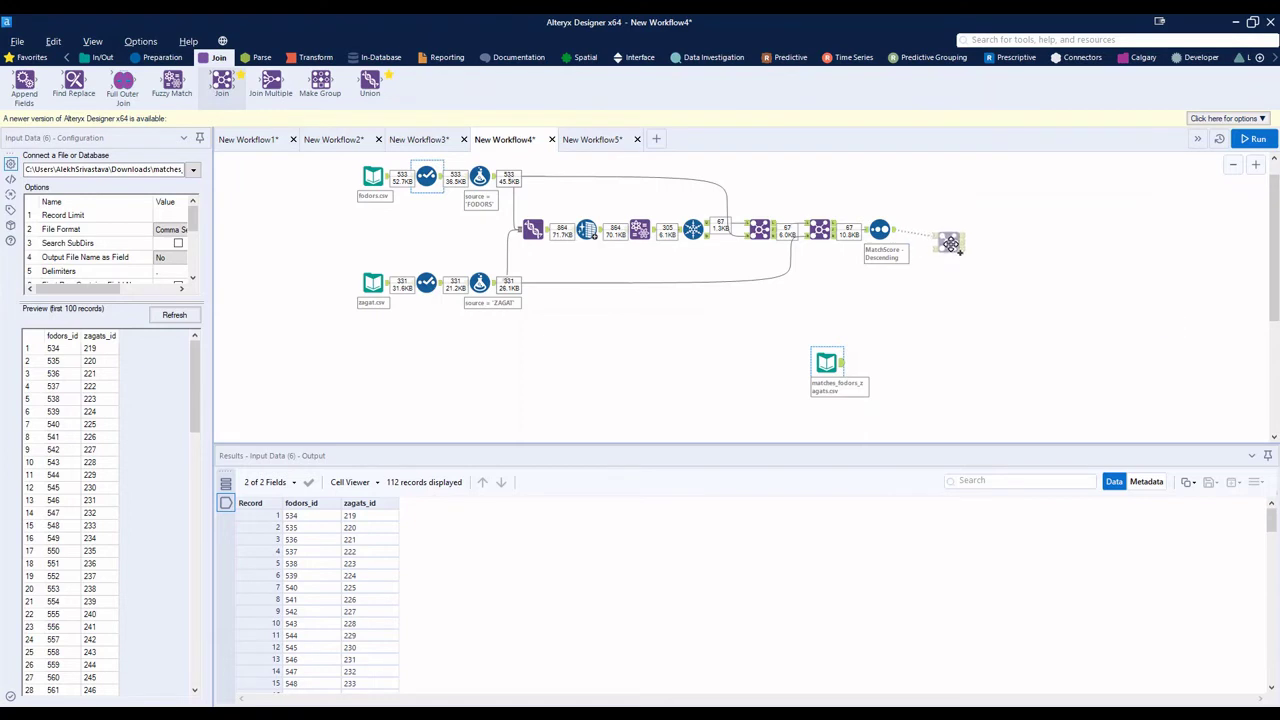
drag(950, 244, 950, 240)
drag(842, 363, 938, 237)
Step: Match fodors_id with fodors_id and zagat_id with zagats_id in the third Join, and deselect the duplicate right-hand fields
click(95, 209)
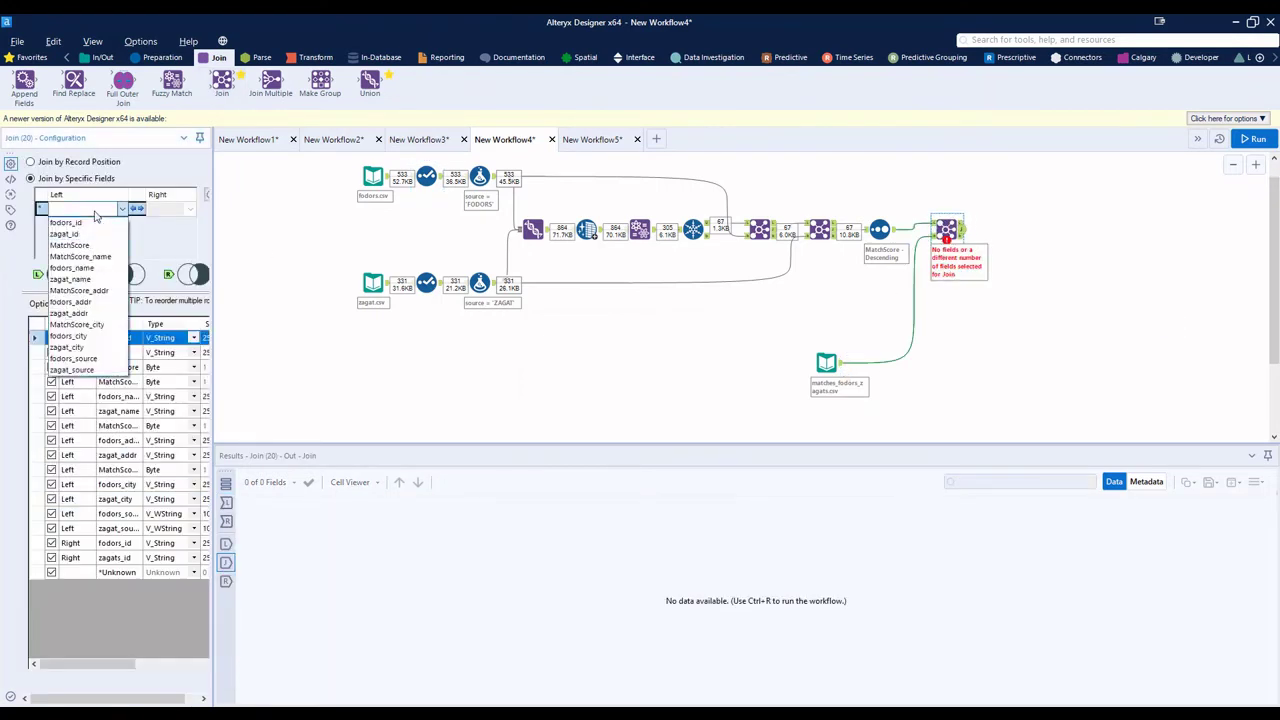
click(88, 222)
click(88, 226)
click(88, 232)
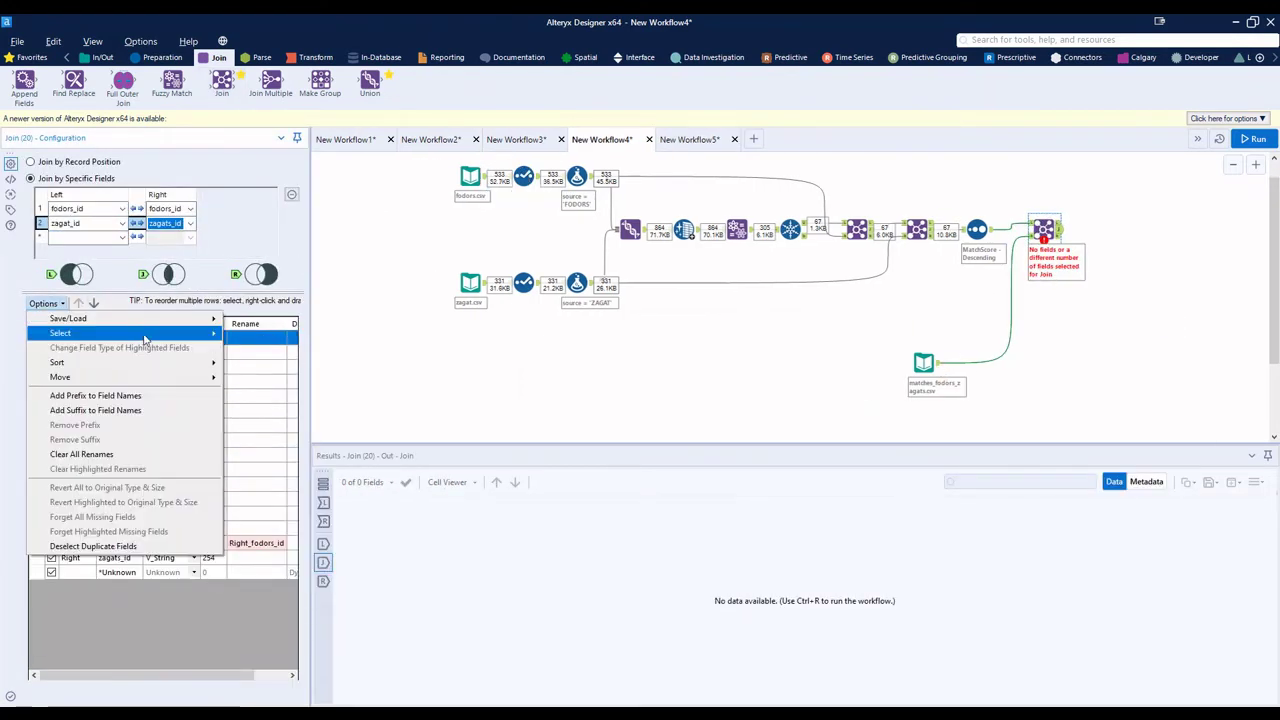
click(75, 537)
Step: Run the workflow and inspect the third Join's unmatched right records
click(1252, 138)
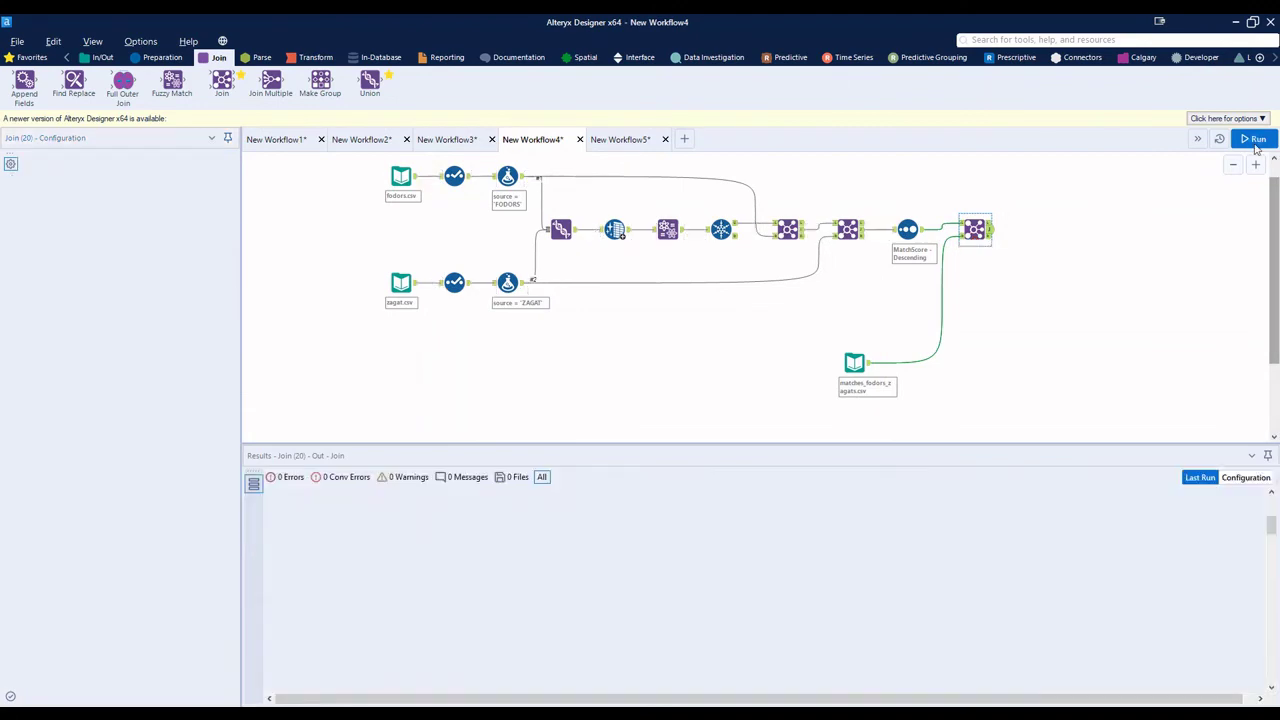
click(990, 237)
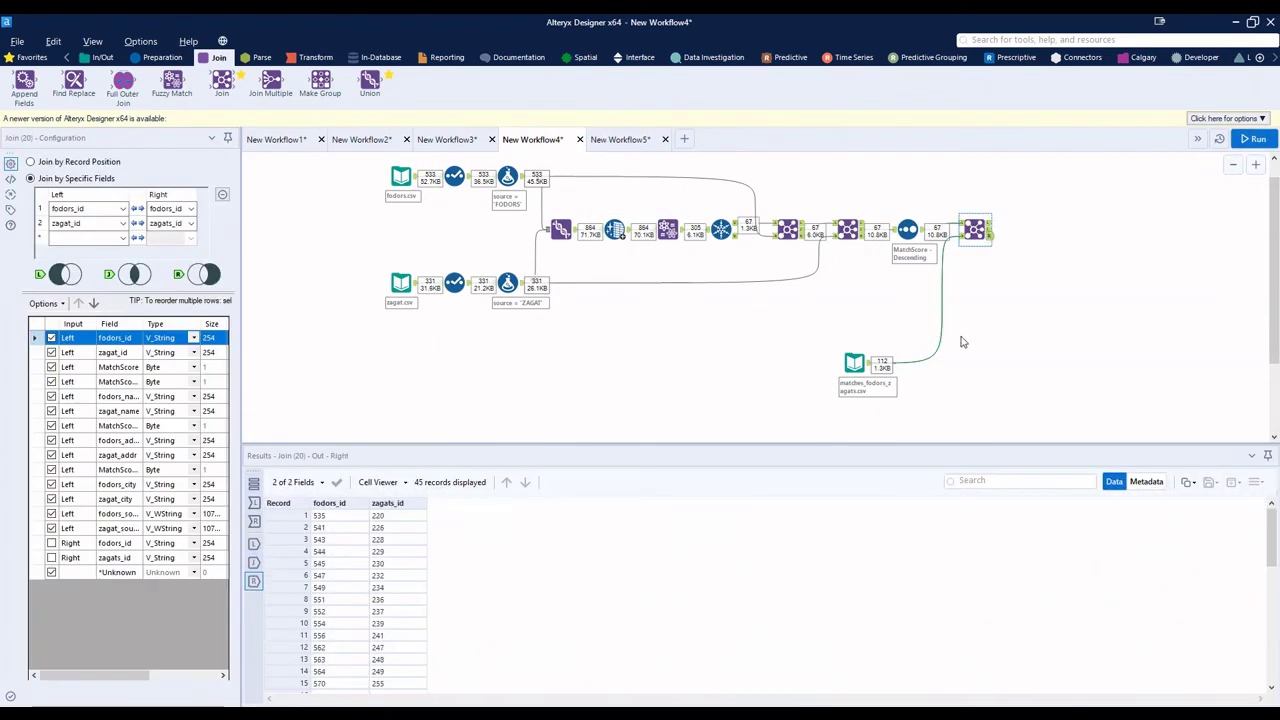
scroll(963, 337, down, 1)
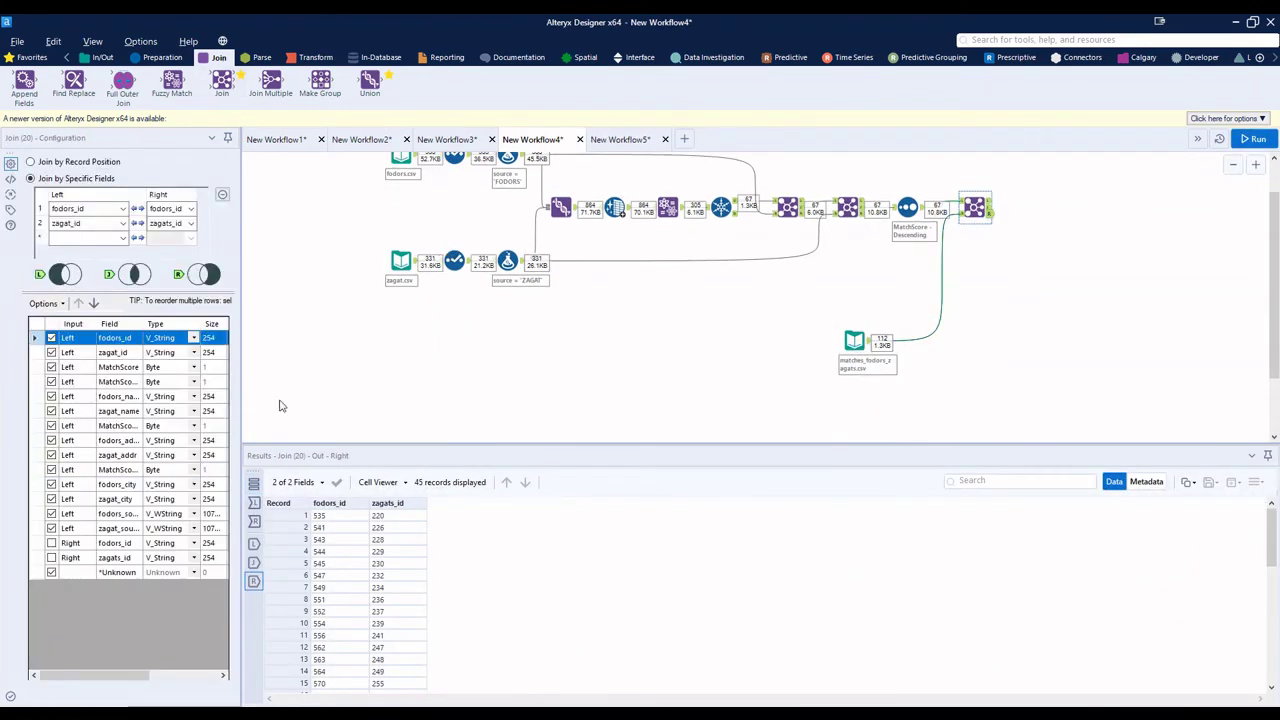
Step: Add a fourth Join that takes the third Join's unmatched right records and the fodors Select tool's output
scroll(341, 181, up, 2)
click(454, 197)
click(160, 57)
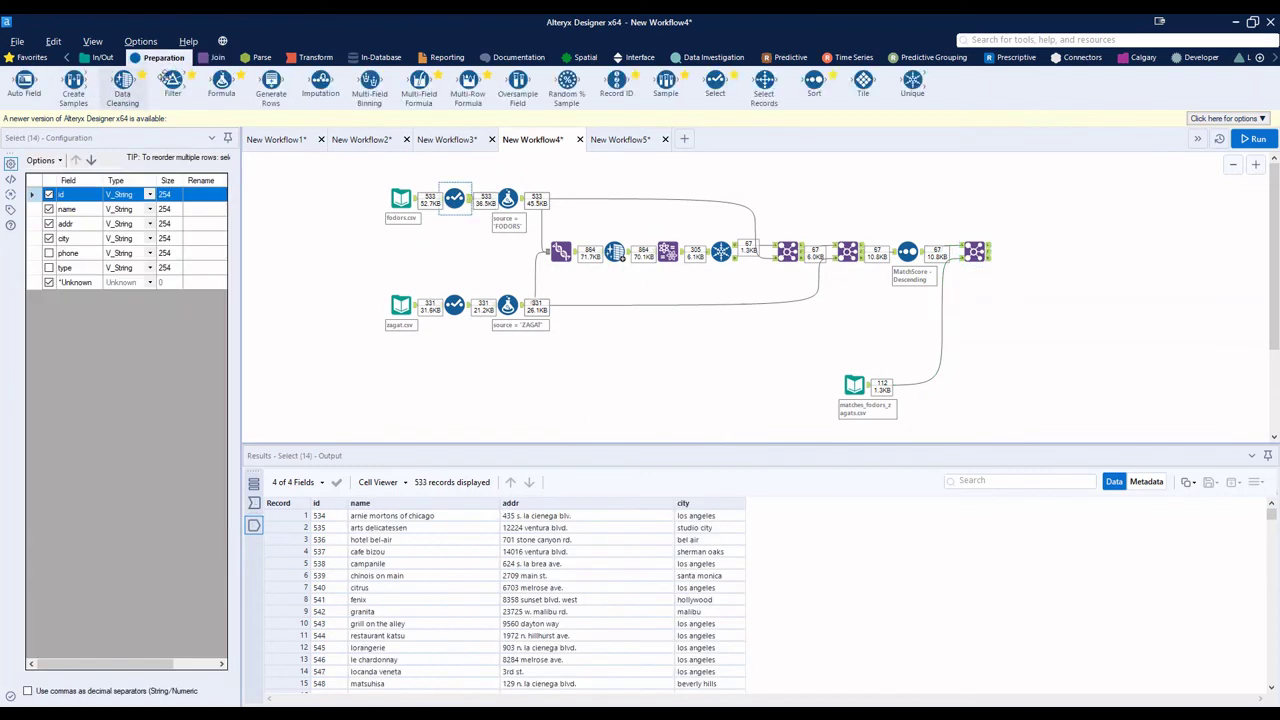
click(218, 57)
drag(222, 82, 468, 198)
drag(242, 297, 326, 297)
Step: Configure the fourth Join on left fodors_id, excluding right id and prefixing right name, addr and city with fodors_, and run the workflow
click(48, 367)
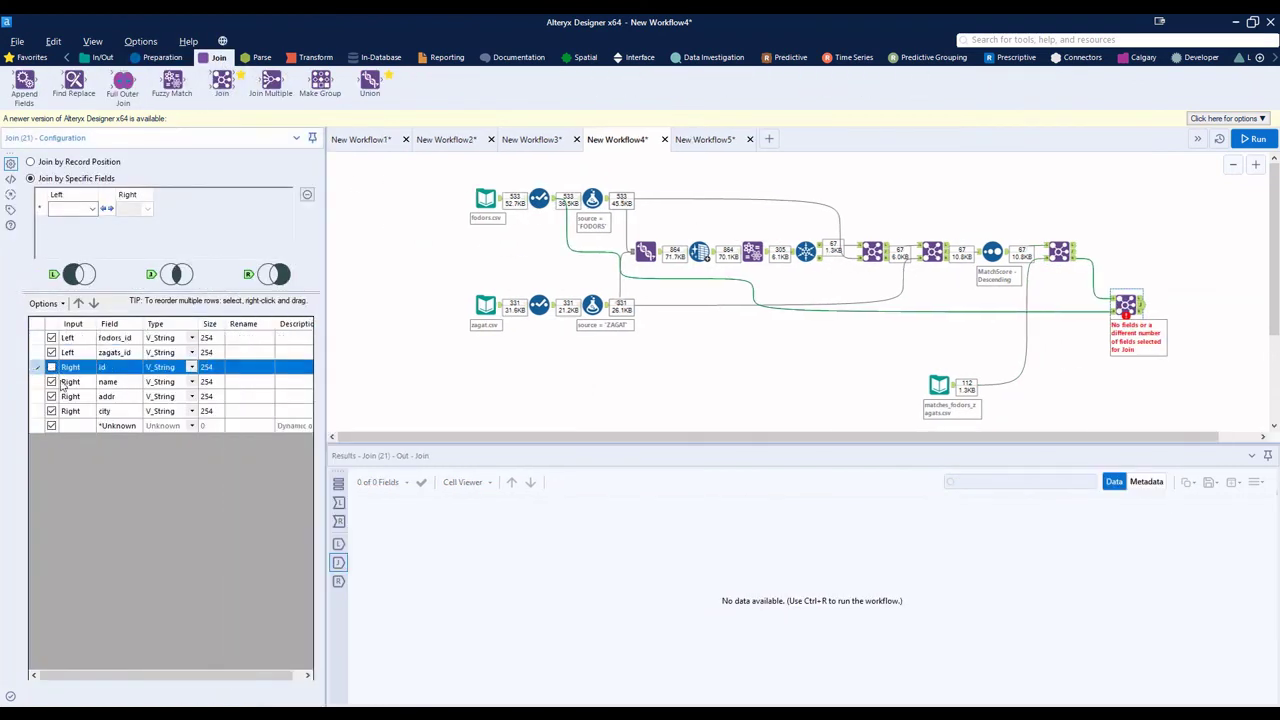
drag(113, 414, 108, 382)
click(46, 303)
click(60, 391)
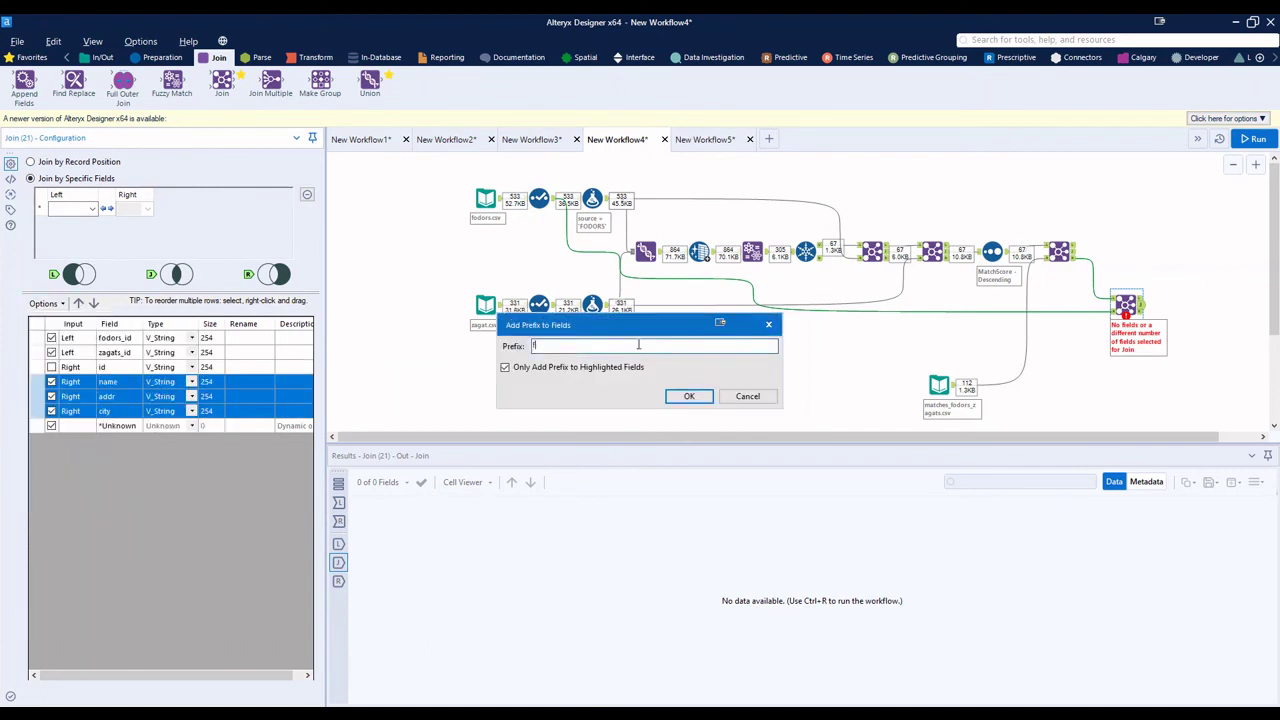
click(689, 396)
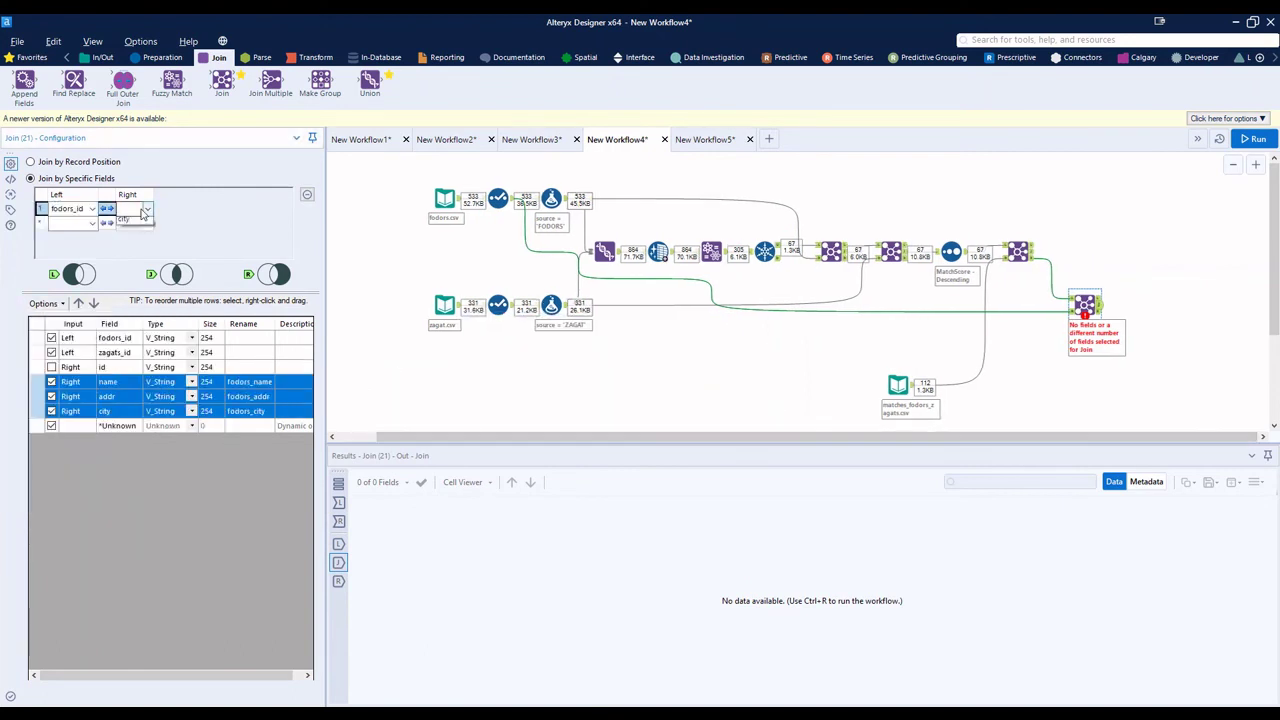
click(1253, 139)
Step: Add a fifth Join combining the fourth Join's matched output with the zagat Select output, matching zagats_id with id
drag(222, 85, 1145, 304)
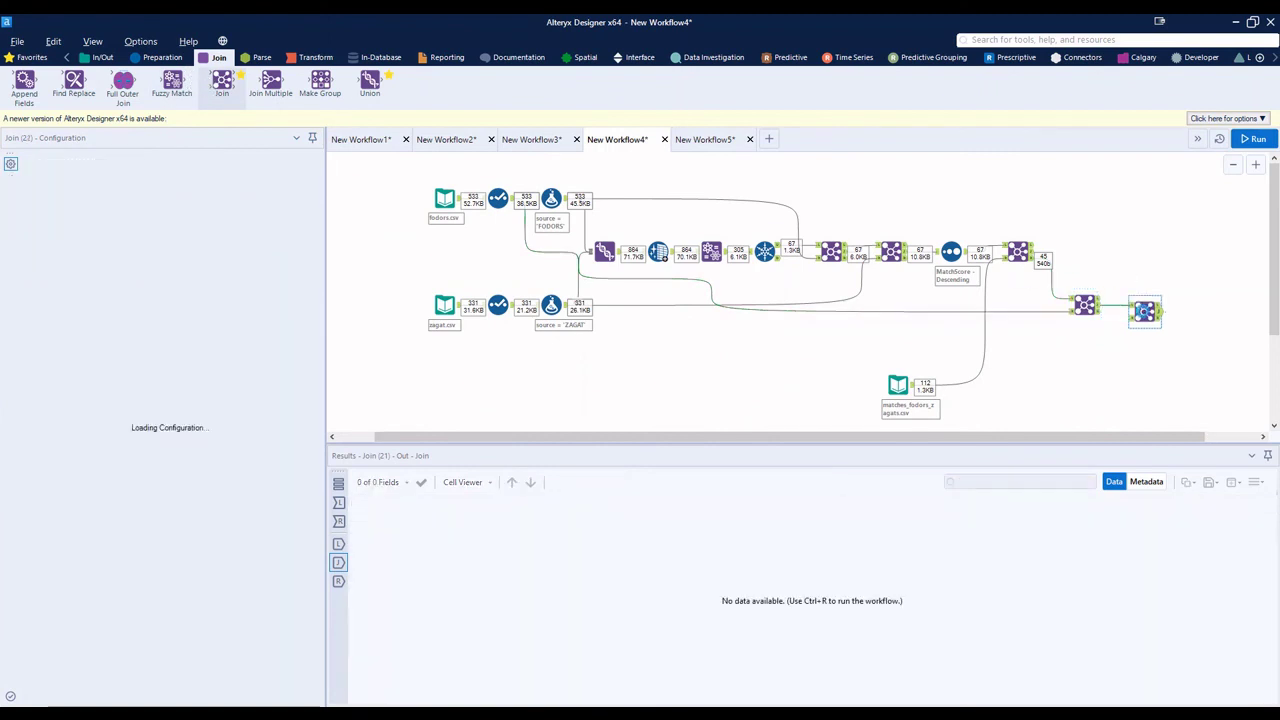
drag(563, 305, 1133, 316)
click(78, 208)
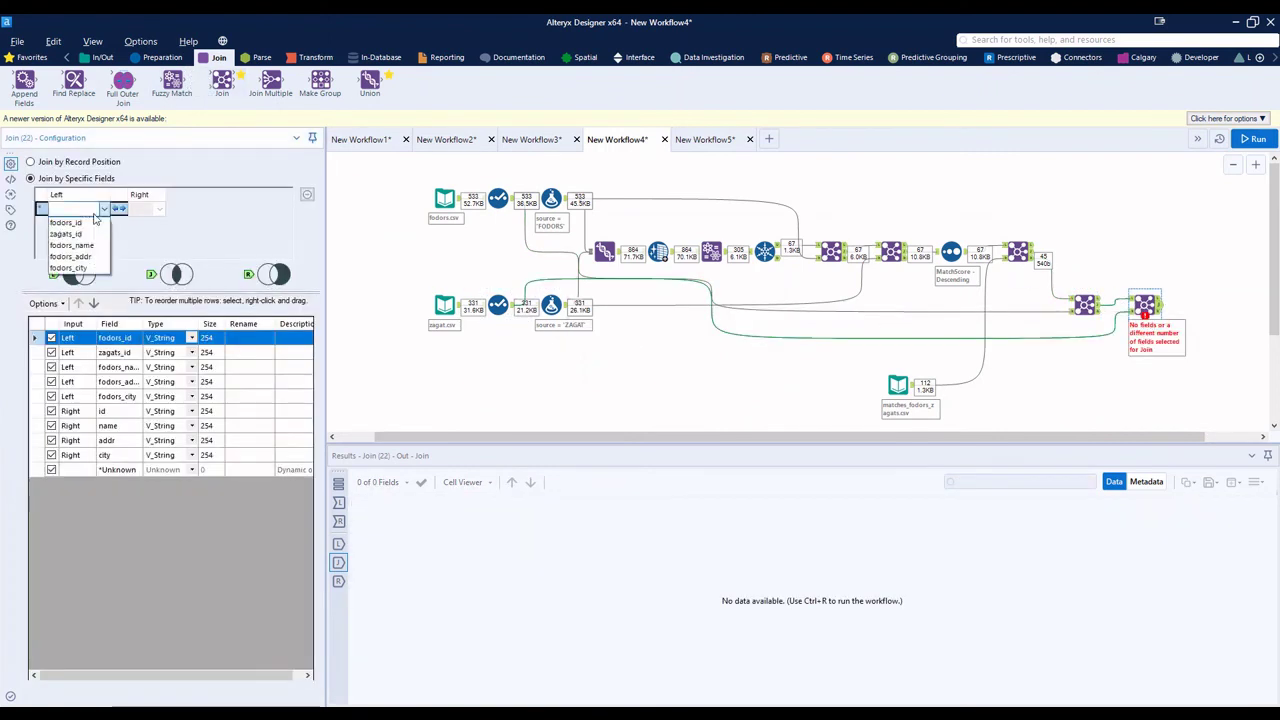
click(65, 231)
click(145, 208)
click(145, 222)
Step: Exclude the right id field in the fifth Join and prefix the right name, addr and city fields with zagat_
click(55, 411)
shift+click(247, 455)
click(43, 303)
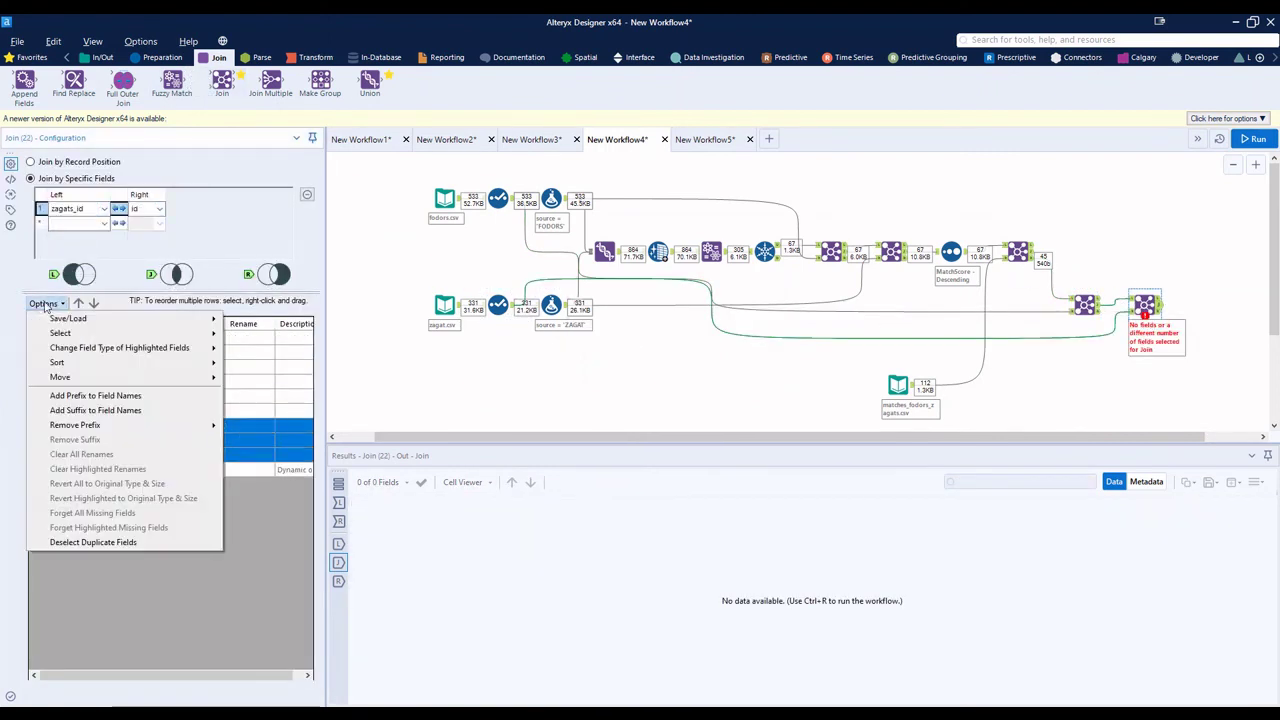
click(151, 395)
text(zagat_)
key(Return)
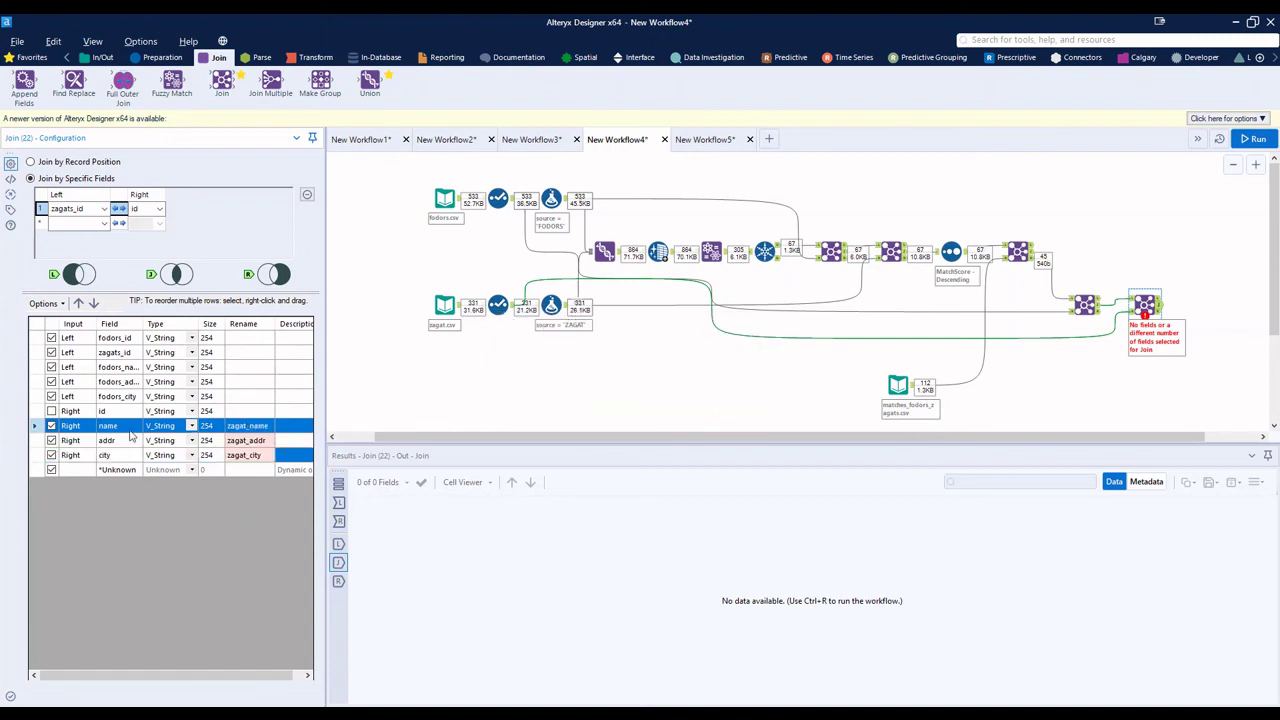
Step: Reorder the fifth Join's fields so each zagat name, addr and city follows its fodors counterpart, and run the workflow
drag(127, 385, 127, 385)
mouse_move(121, 452)
mouse_down()
mouse_move(125, 415)
mouse_move(125, 447)
mouse_up()
click(1252, 139)
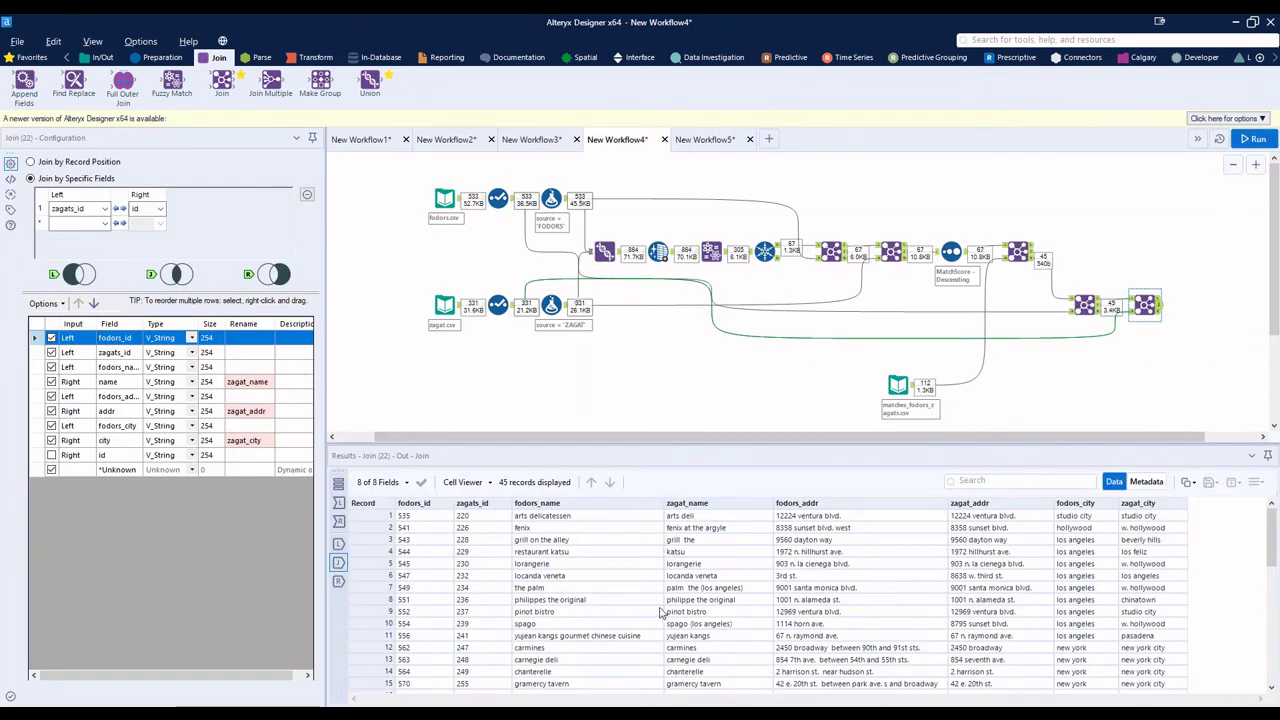
Step: Examine the missed matches in the fifth Join's output, comparing fodors and zagat names and addresses in the first records
click(381, 517)
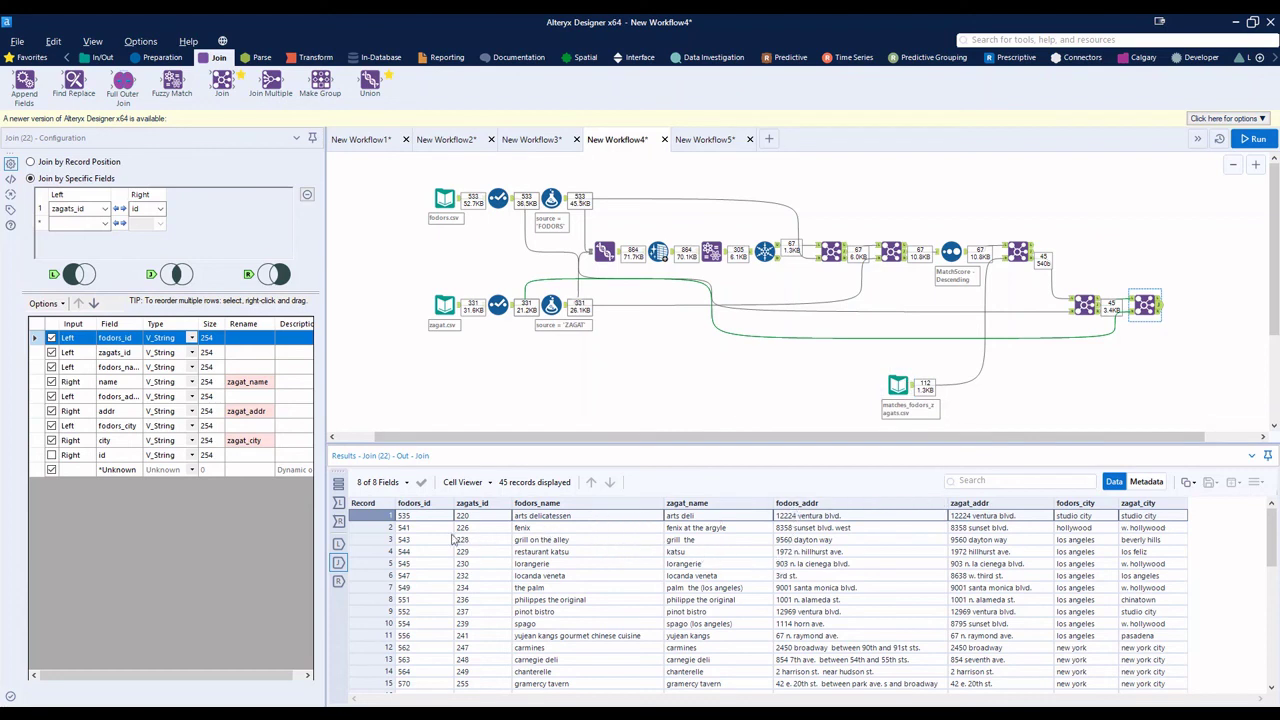
click(389, 528)
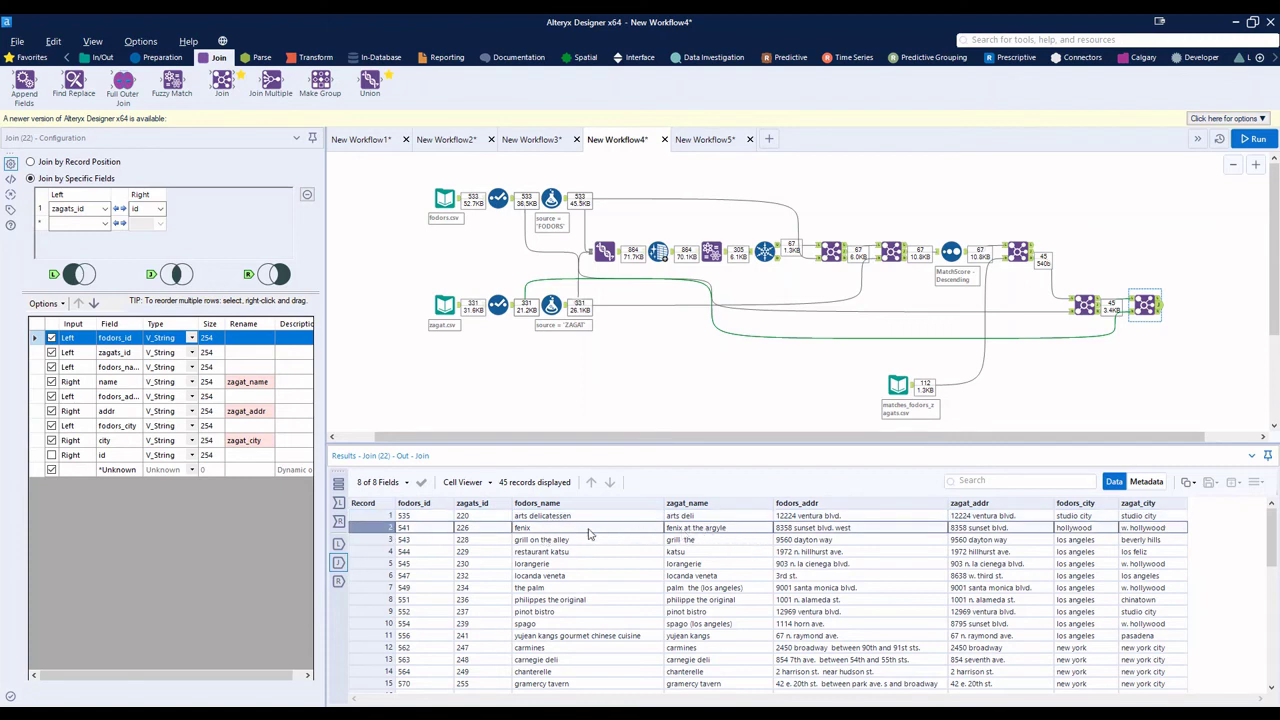
click(854, 531)
drag(854, 536, 960, 530)
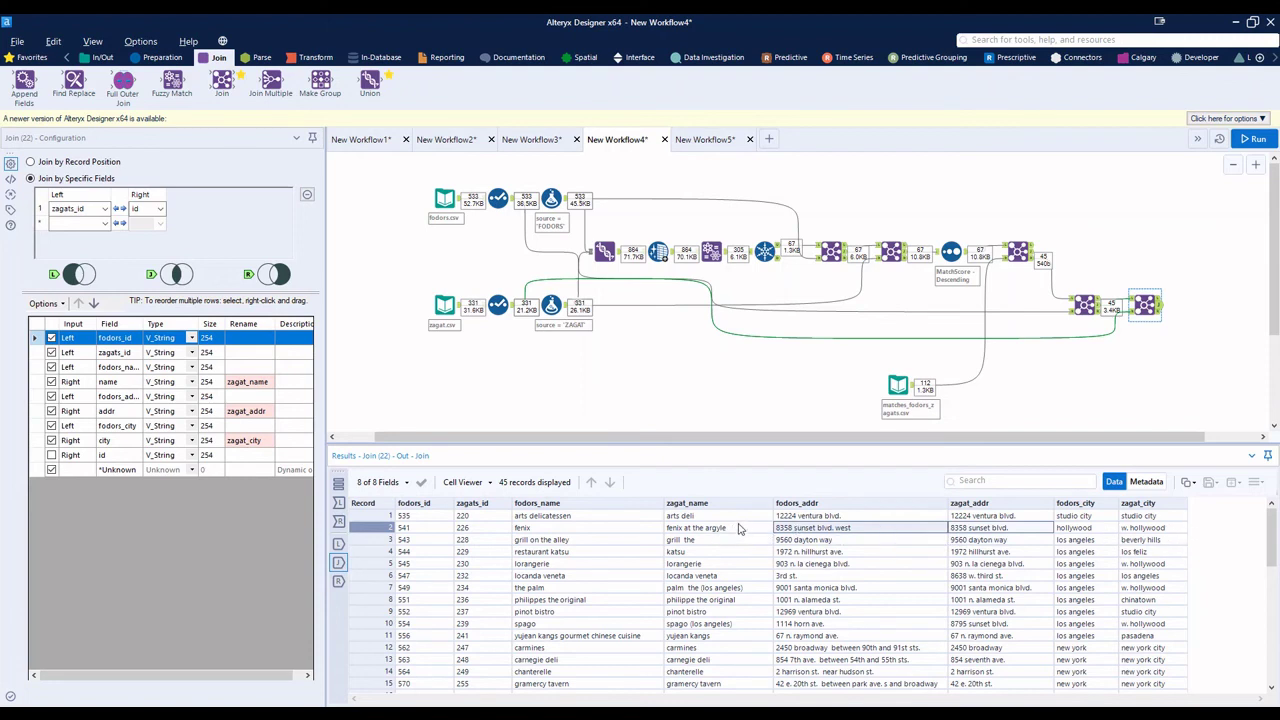
scroll(726, 543, down, 3)
scroll(722, 556, up, 3)
Step: Review the name field's key generation and match threshold options in the Fuzzy Match tool, and accept them as a Custom match style
click(711, 251)
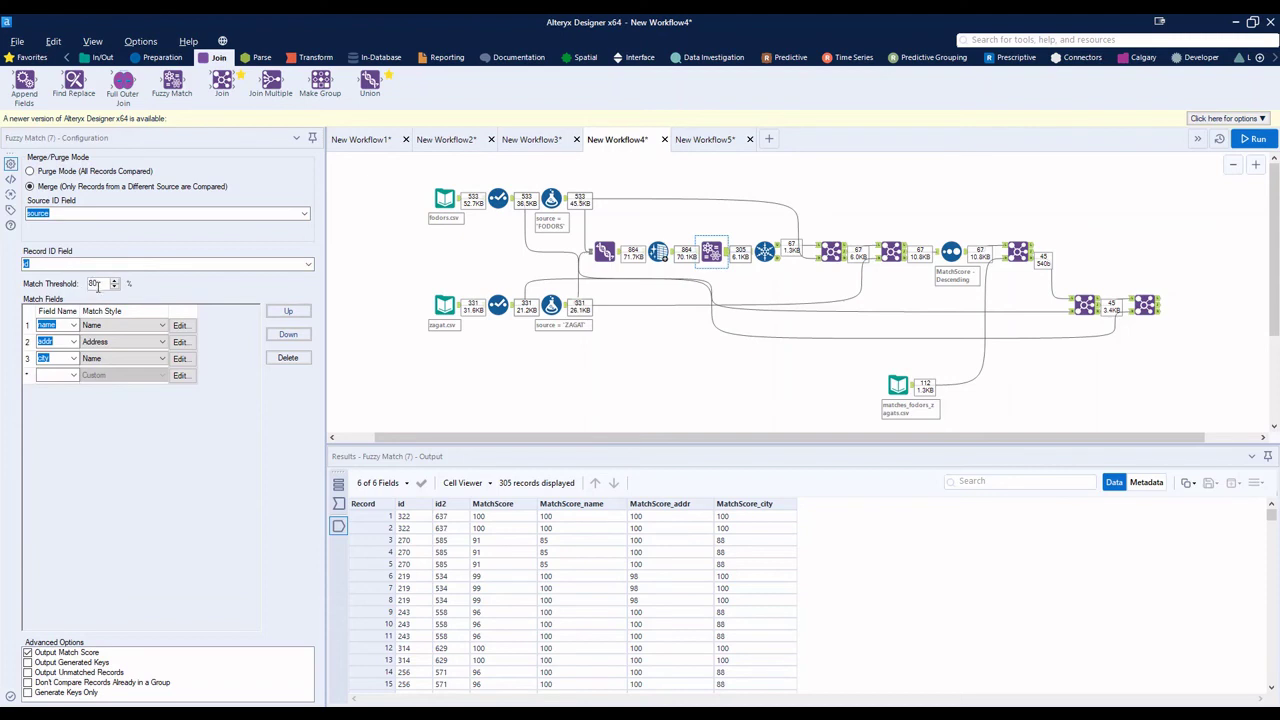
click(180, 327)
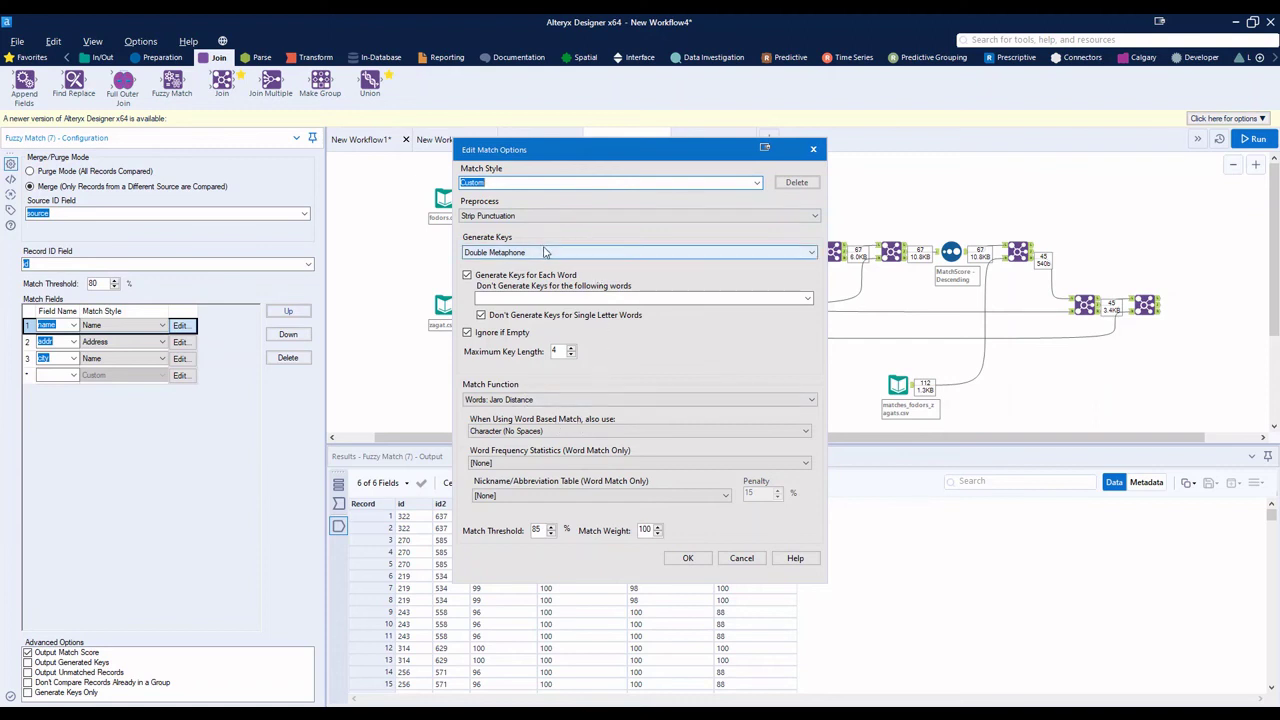
double_click(536, 530)
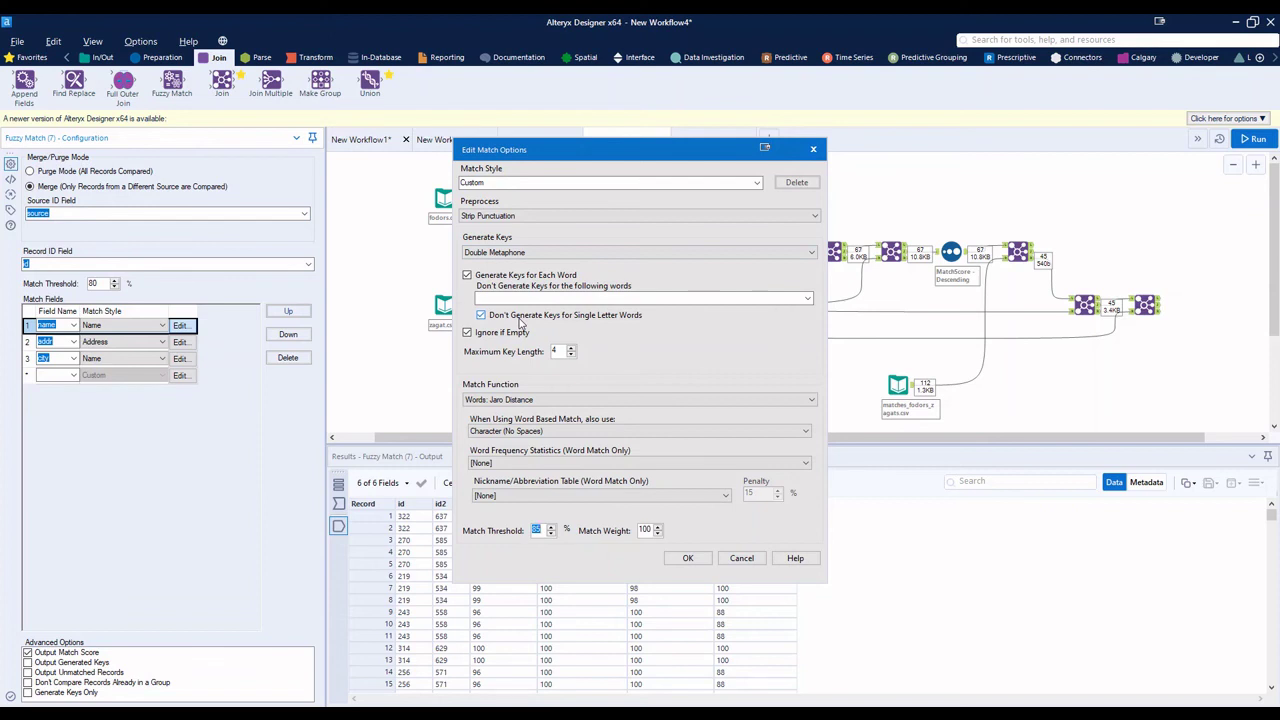
click(686, 558)
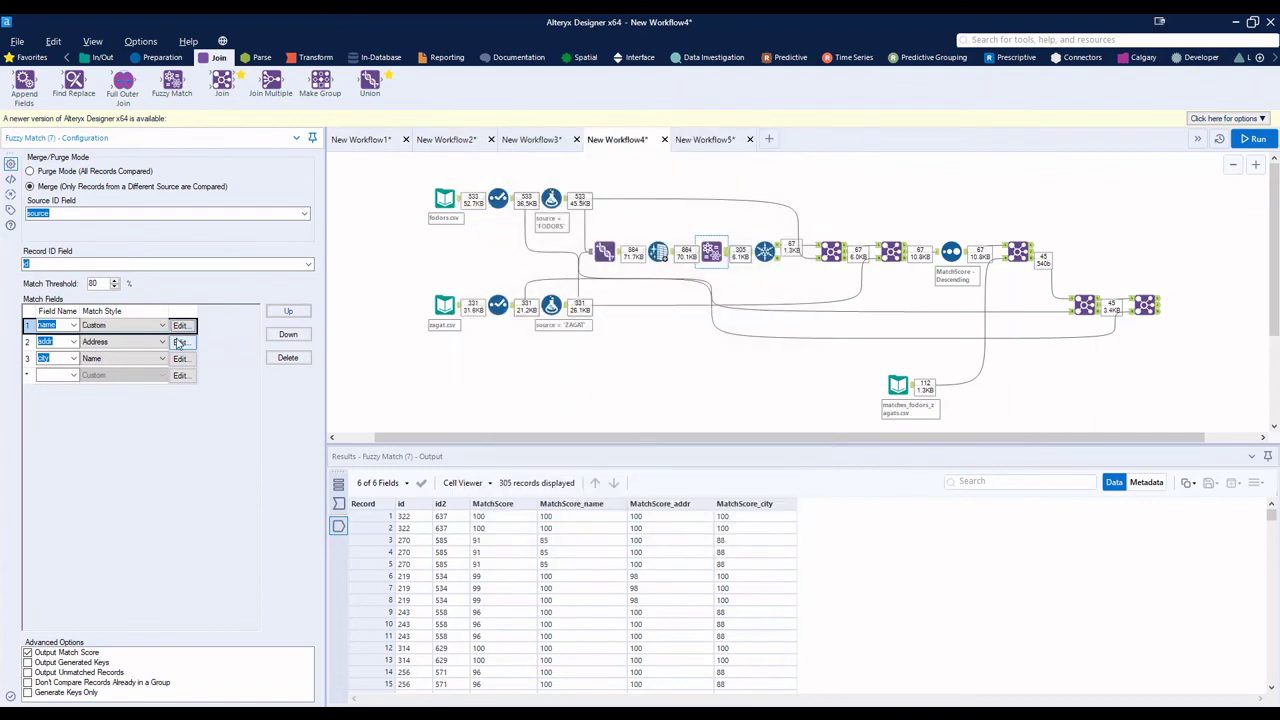
Step: Set the addr field's match threshold to 75% in the Fuzzy Match tool and run the workflow
click(179, 343)
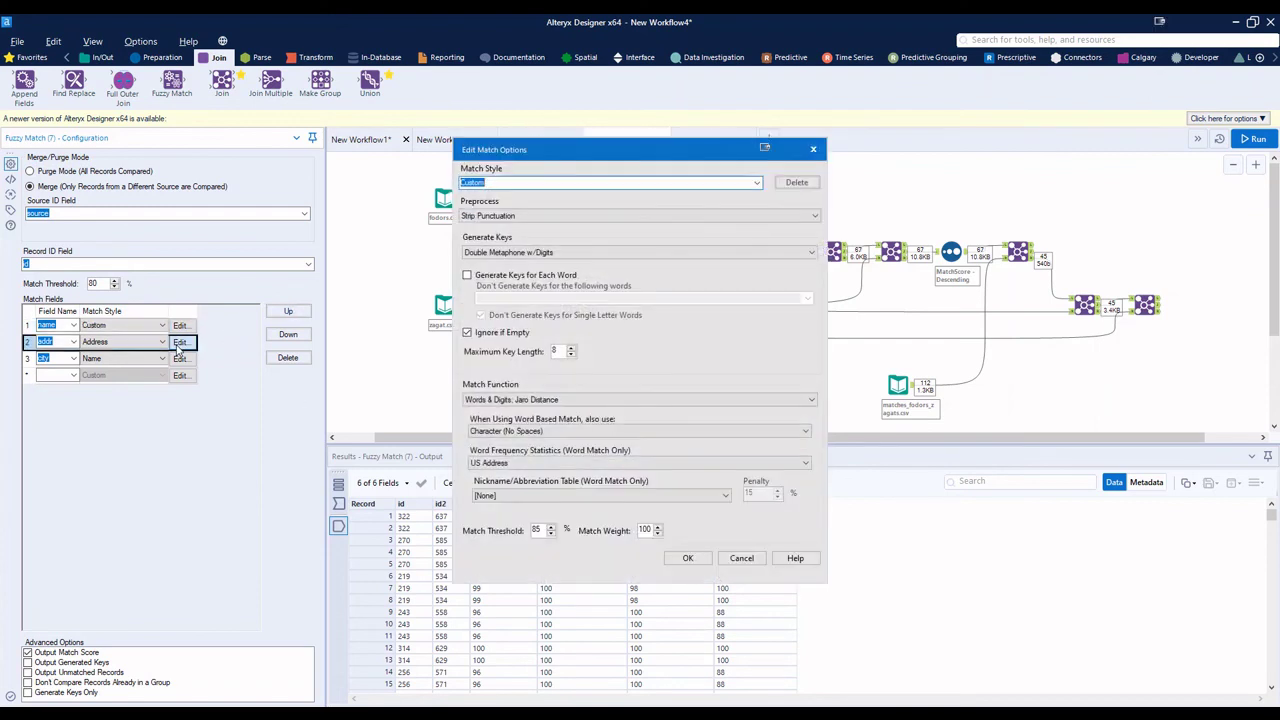
double_click(536, 531)
text(75)
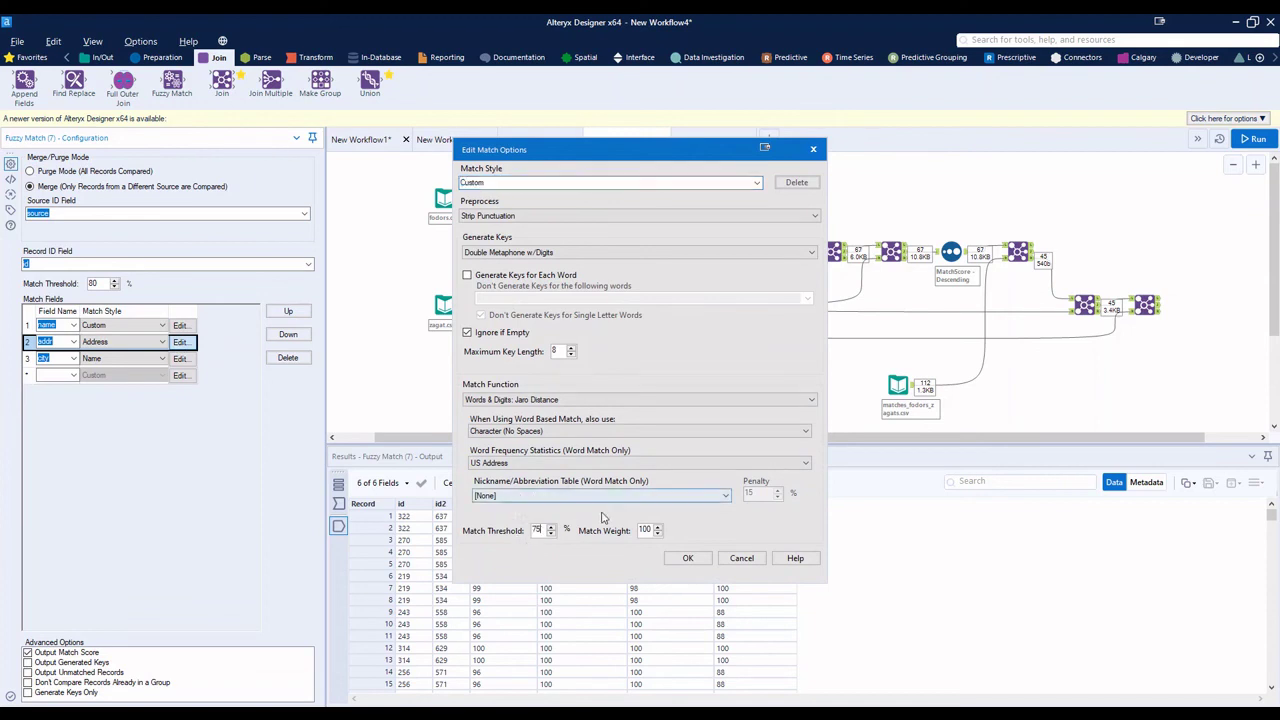
click(688, 559)
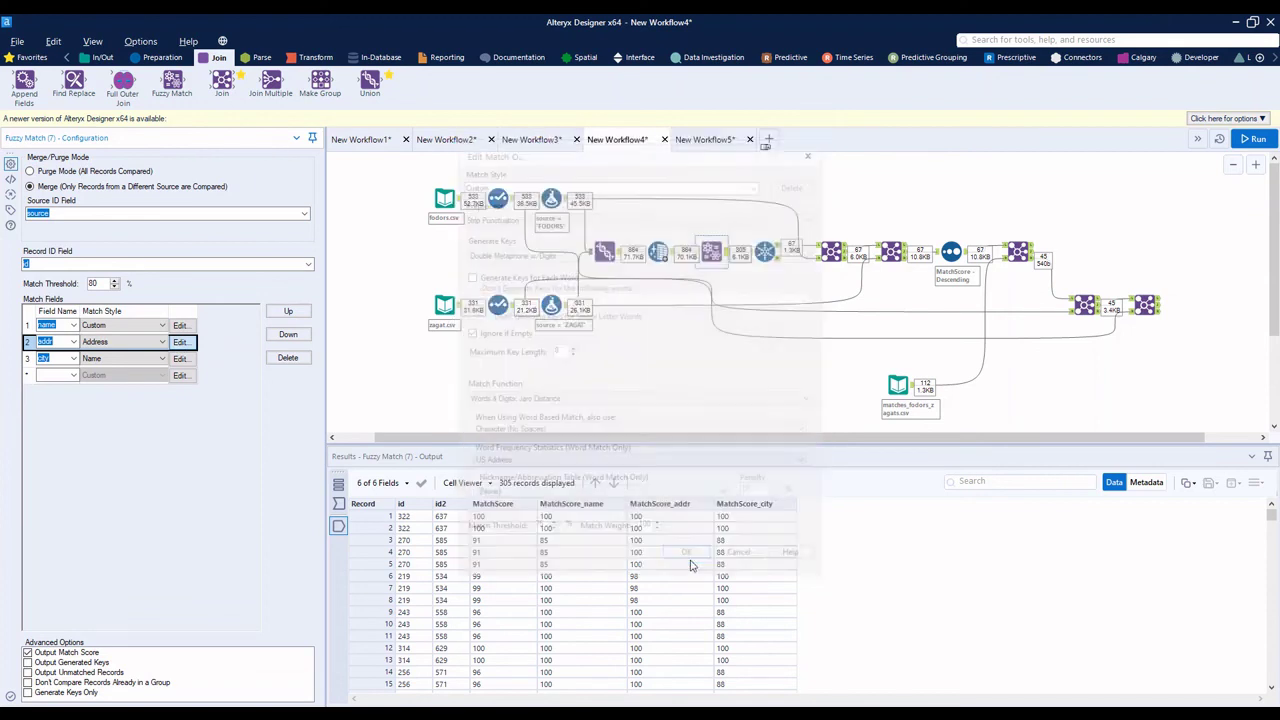
click(1254, 140)
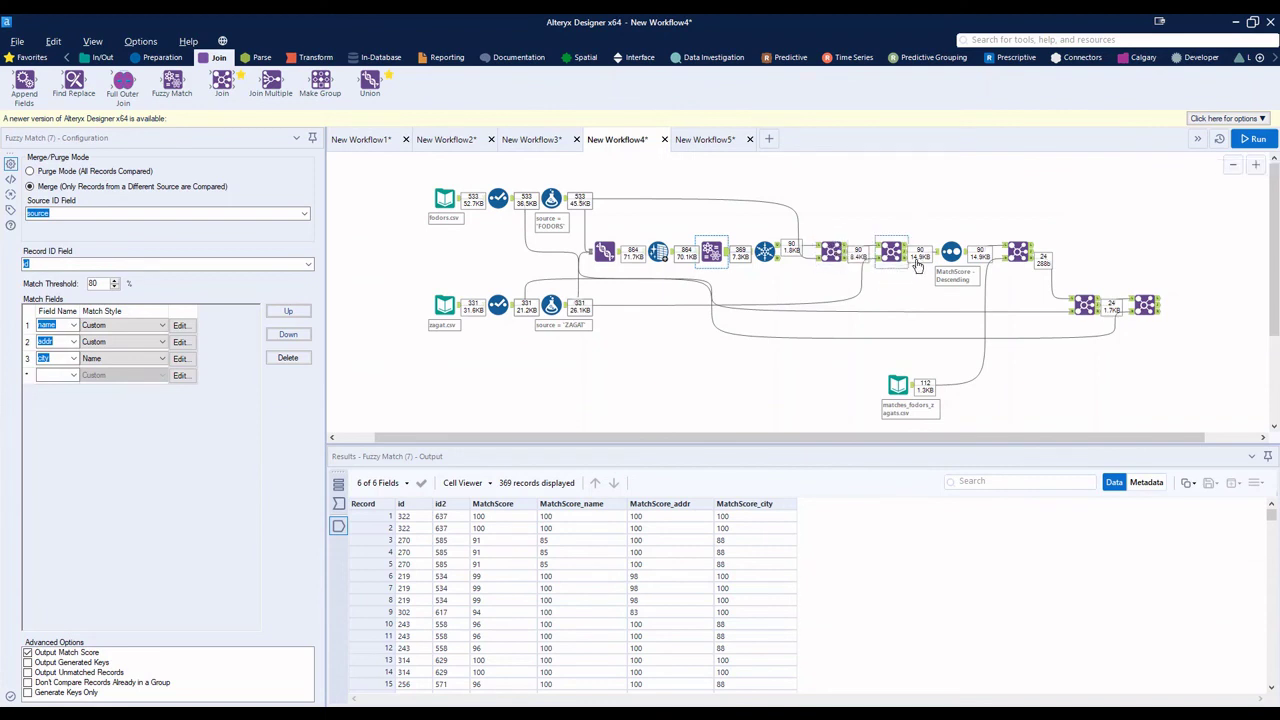
Step: Examine the third Join's joined and left unmatched outputs, comparing the fuzzy matches with the known pairs
click(1027, 254)
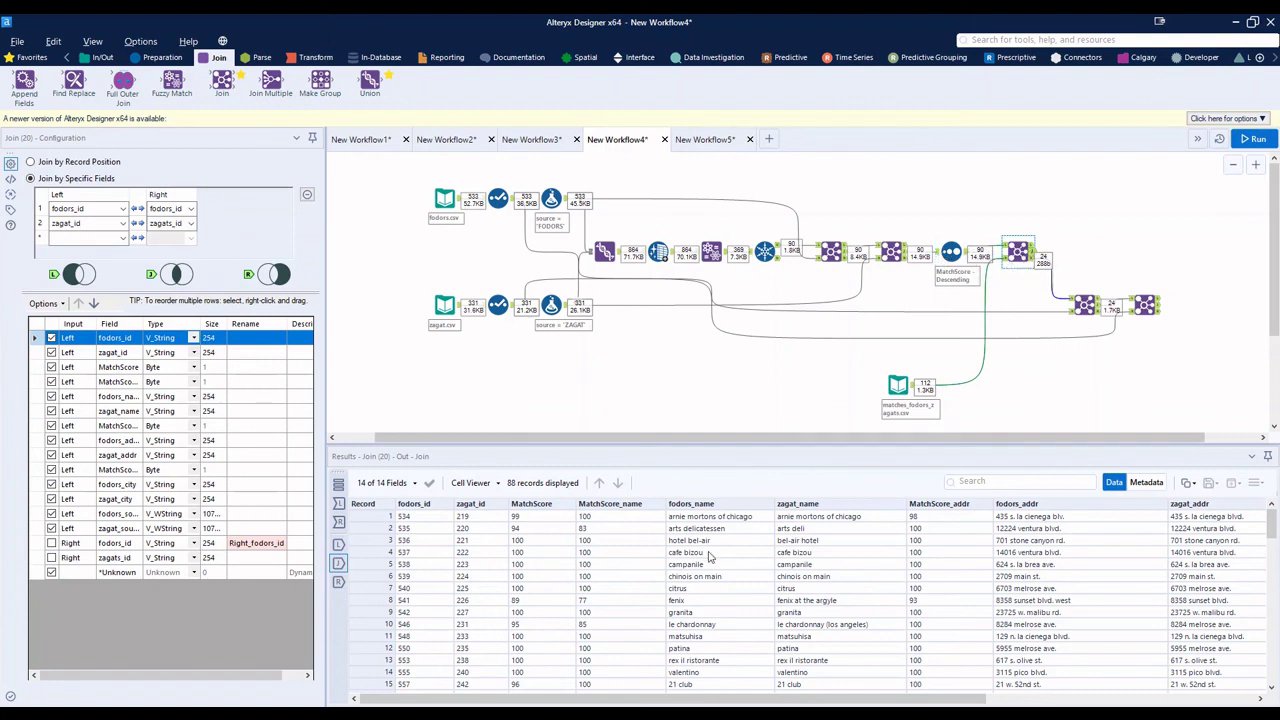
click(1036, 250)
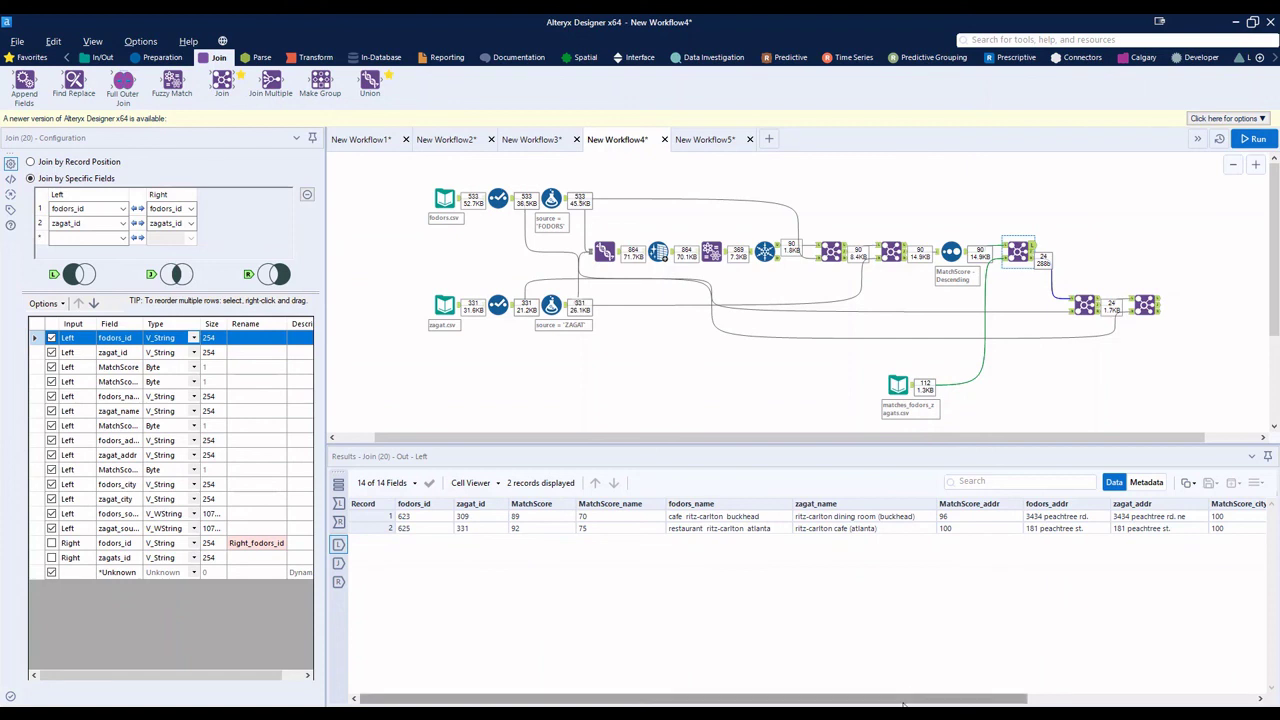
mouse_move(904, 700)
mouse_down()
mouse_move(946, 702)
mouse_move(882, 705)
mouse_up()
click(470, 528)
scroll(470, 528, right, 1)
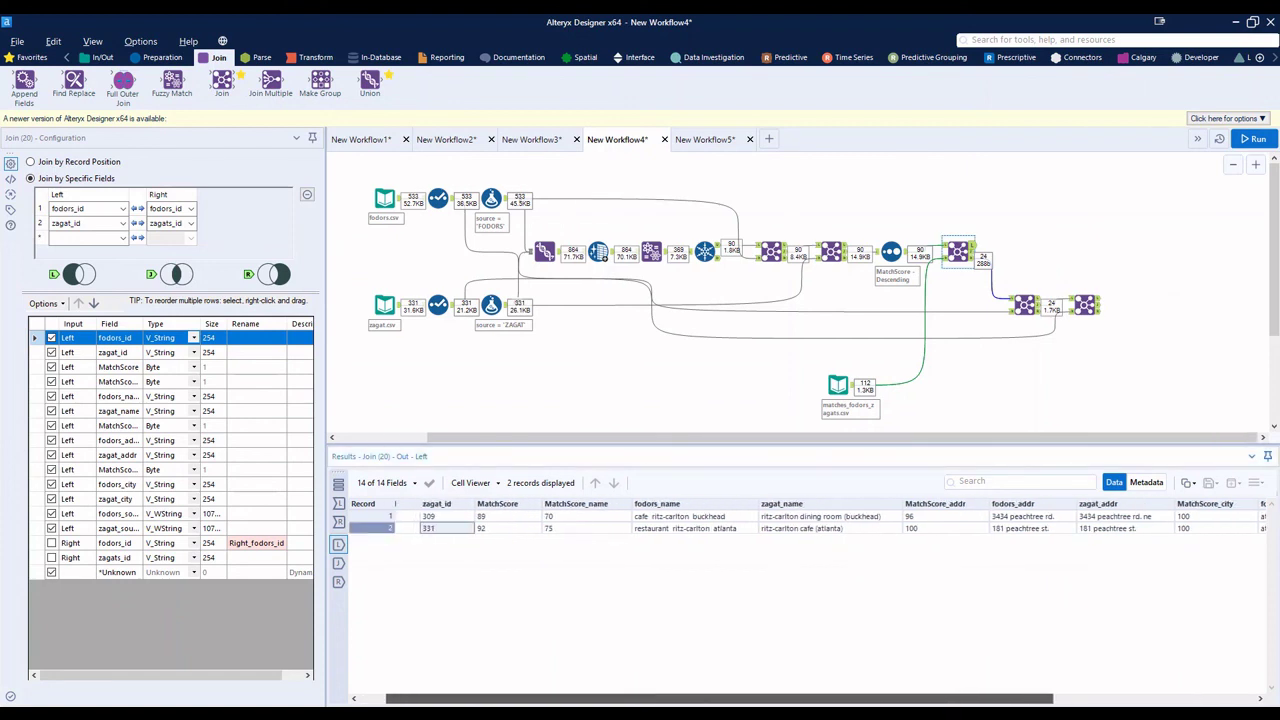
scroll(470, 528, left, 1)
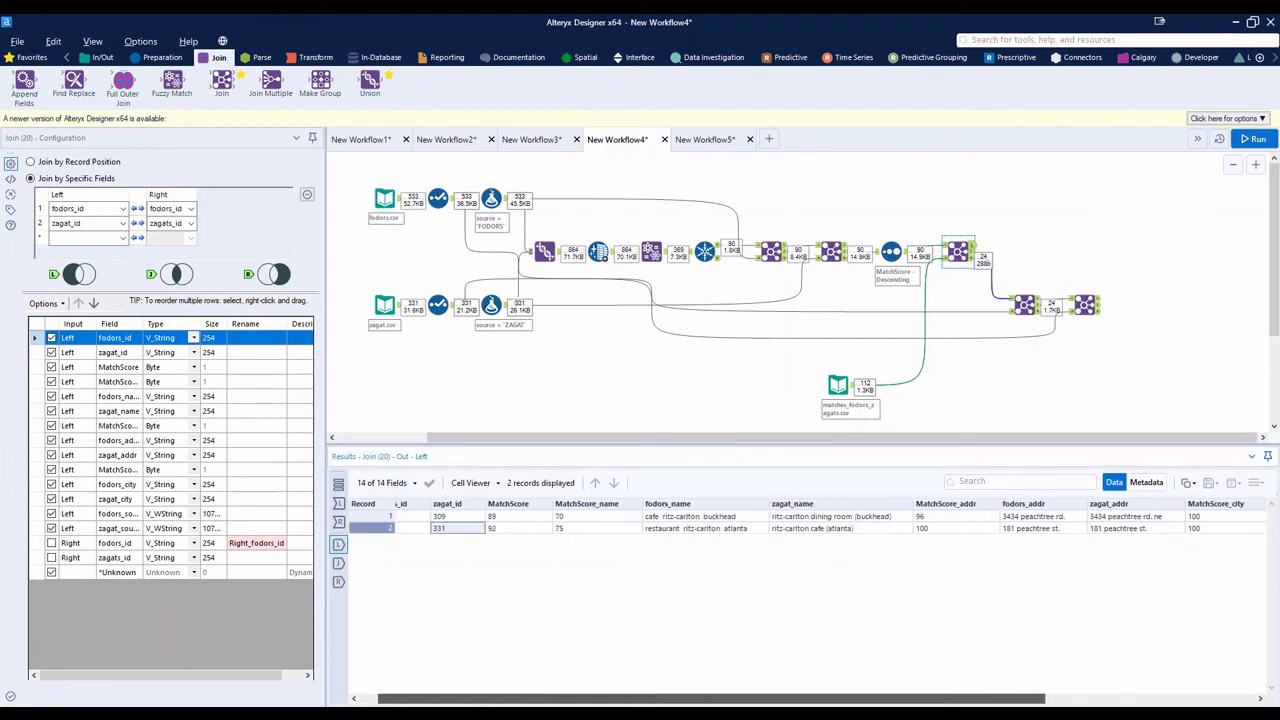
scroll(800, 600, left, 2)
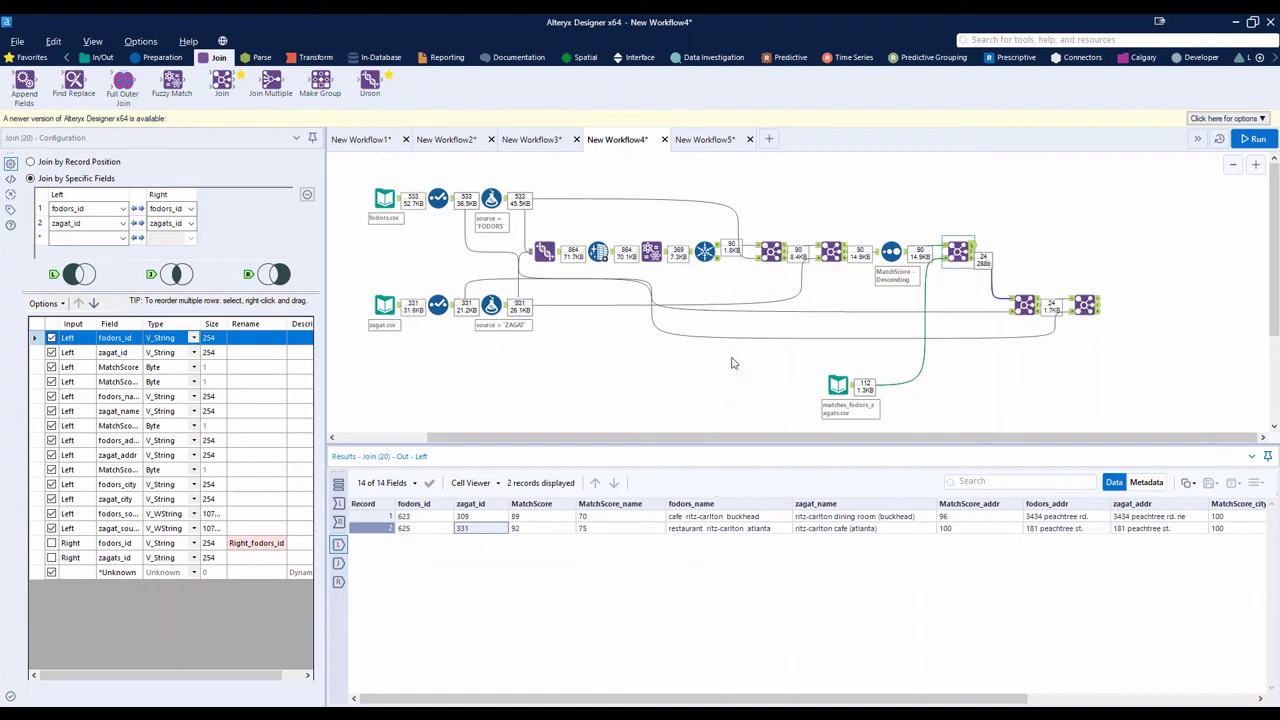
Step: Examine the missed matches in the fifth Join's output, comparing the name, address and city fields of the carmines record
click(652, 250)
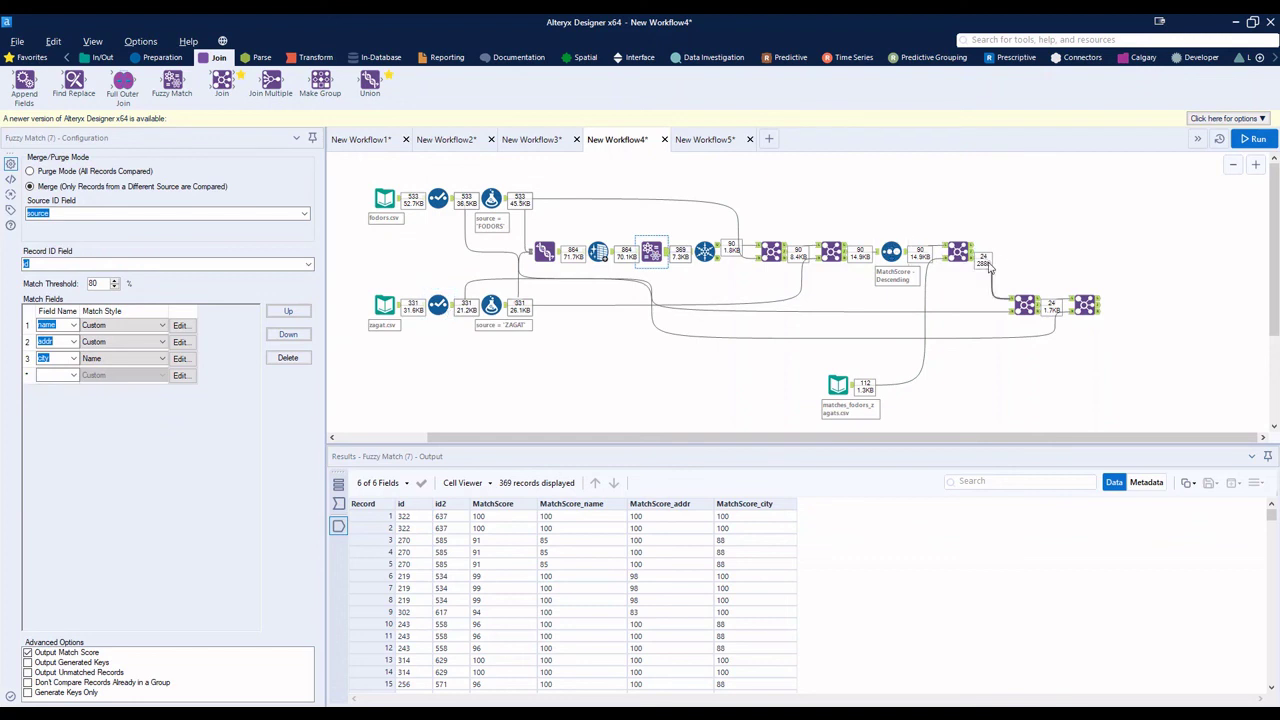
click(1084, 306)
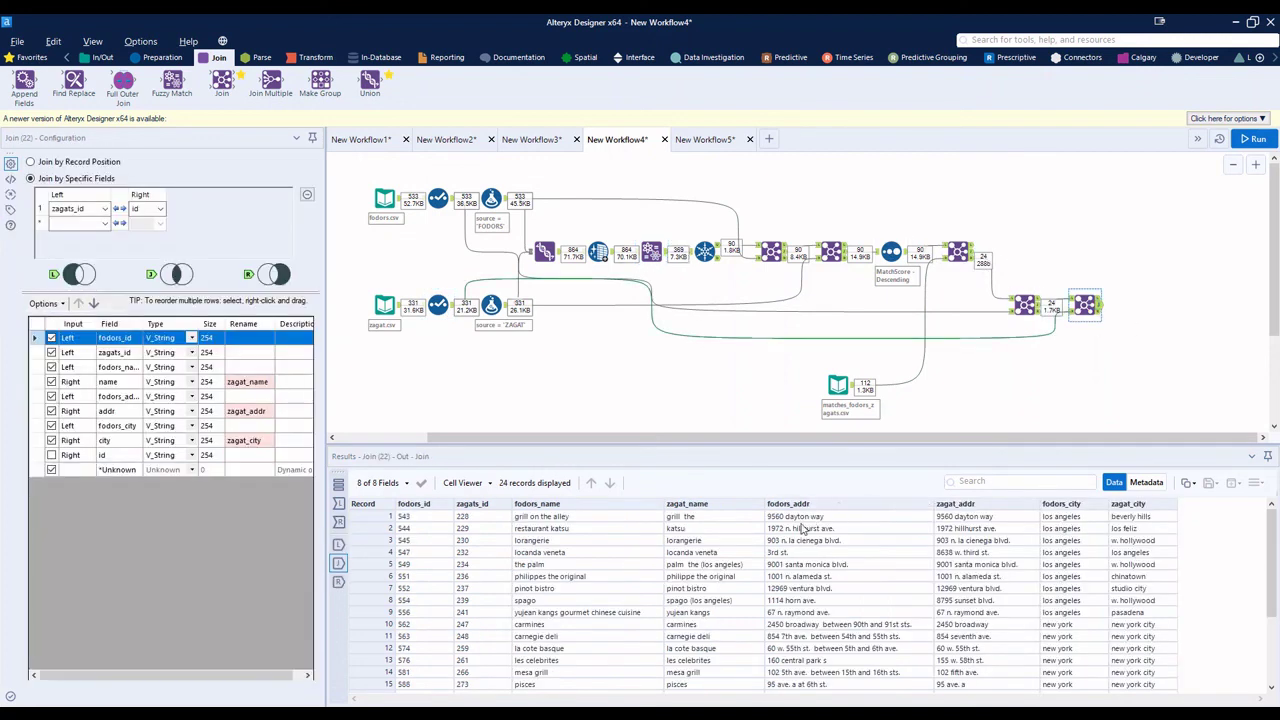
scroll(887, 596, down, 1)
drag(855, 617, 871, 590)
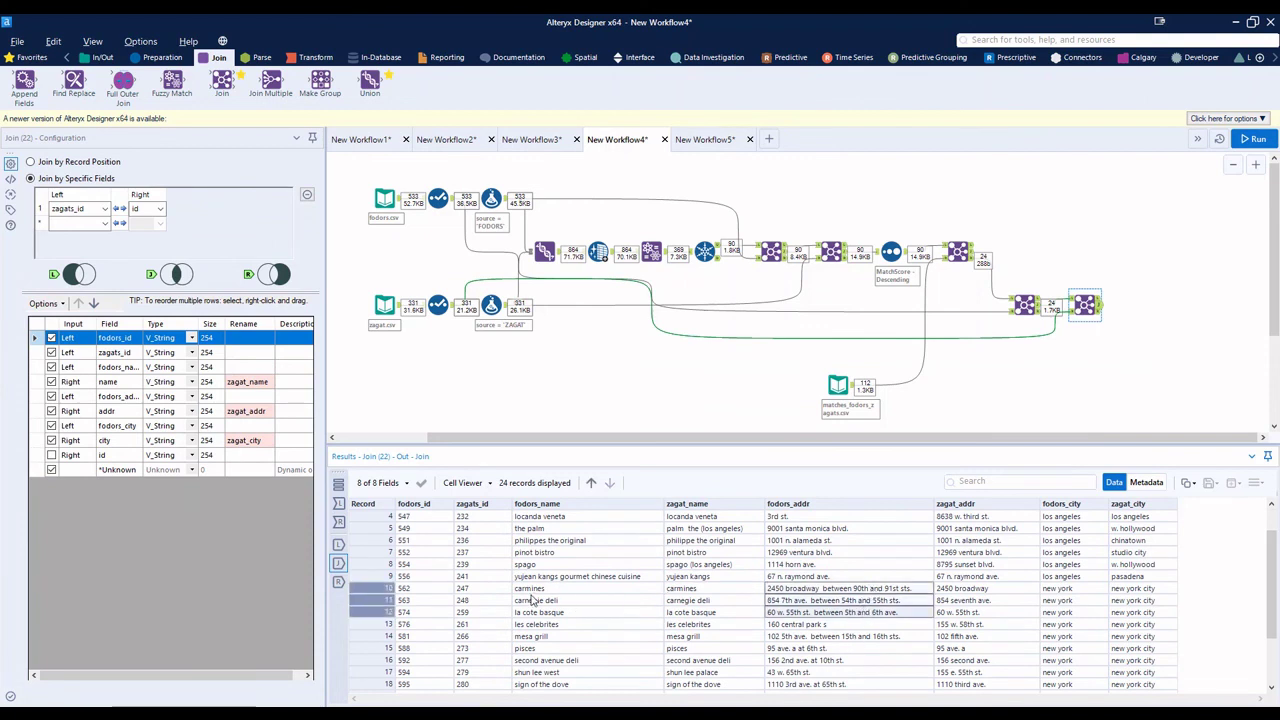
drag(531, 592, 693, 595)
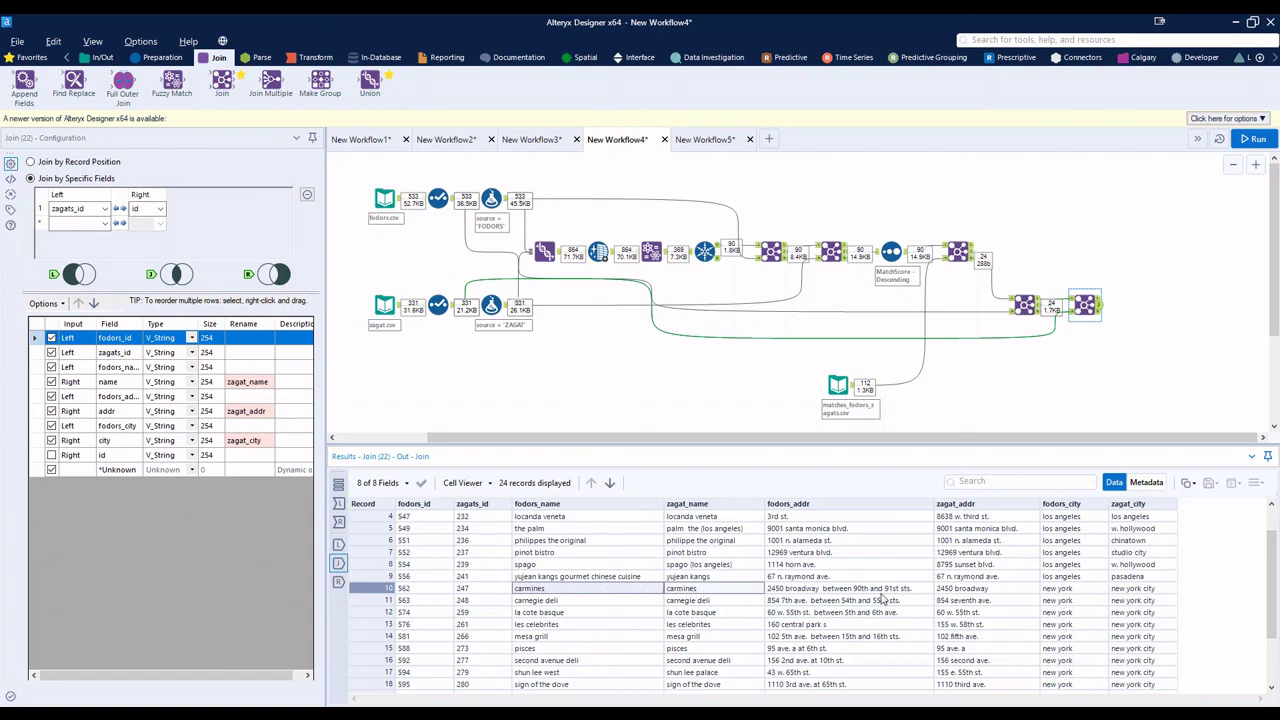
drag(1080, 594, 1141, 597)
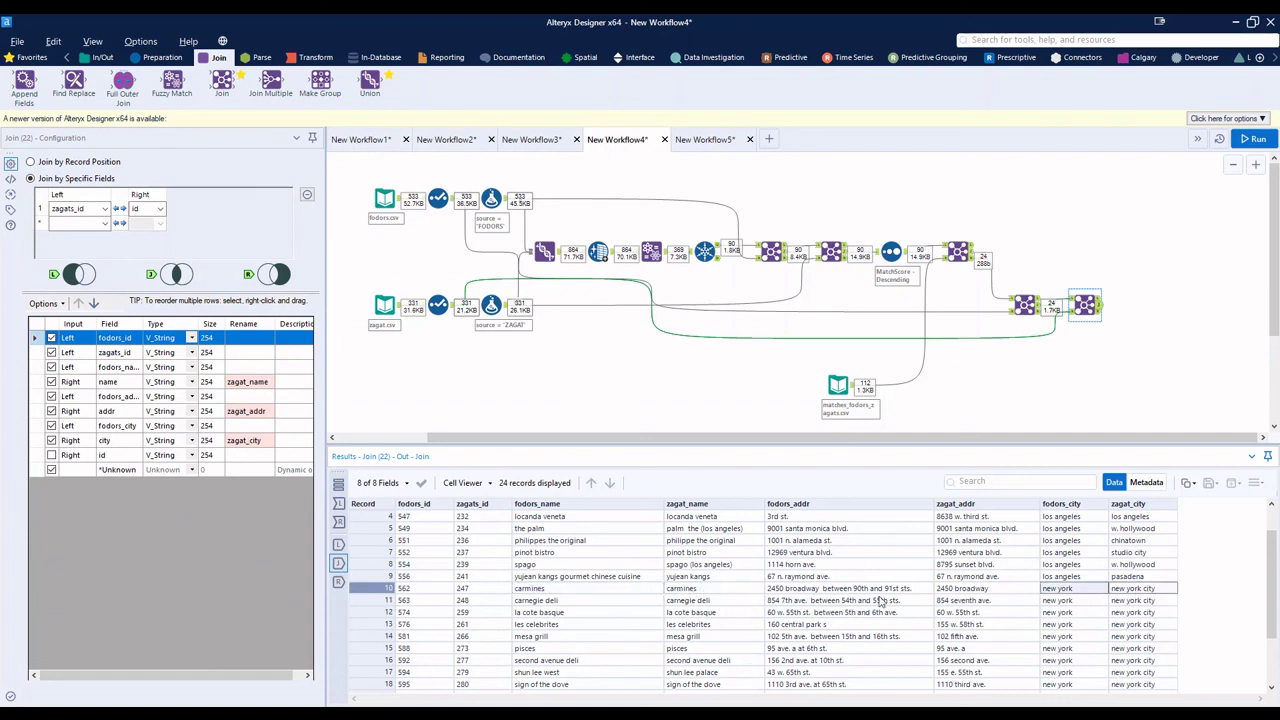
drag(870, 592, 977, 597)
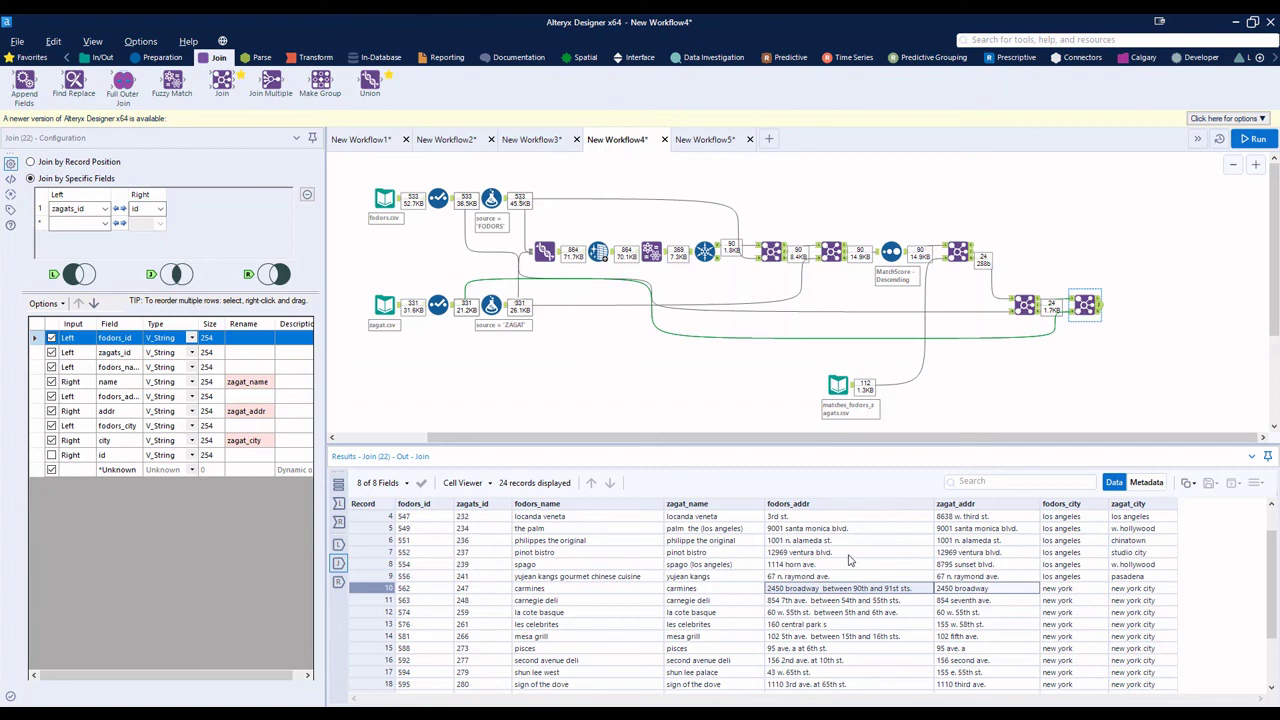
Step: In the fodors Formula tool, update the addr column with REGEX_Replace([addr], 'between.+', '') and run the workflow
click(490, 200)
click(34, 273)
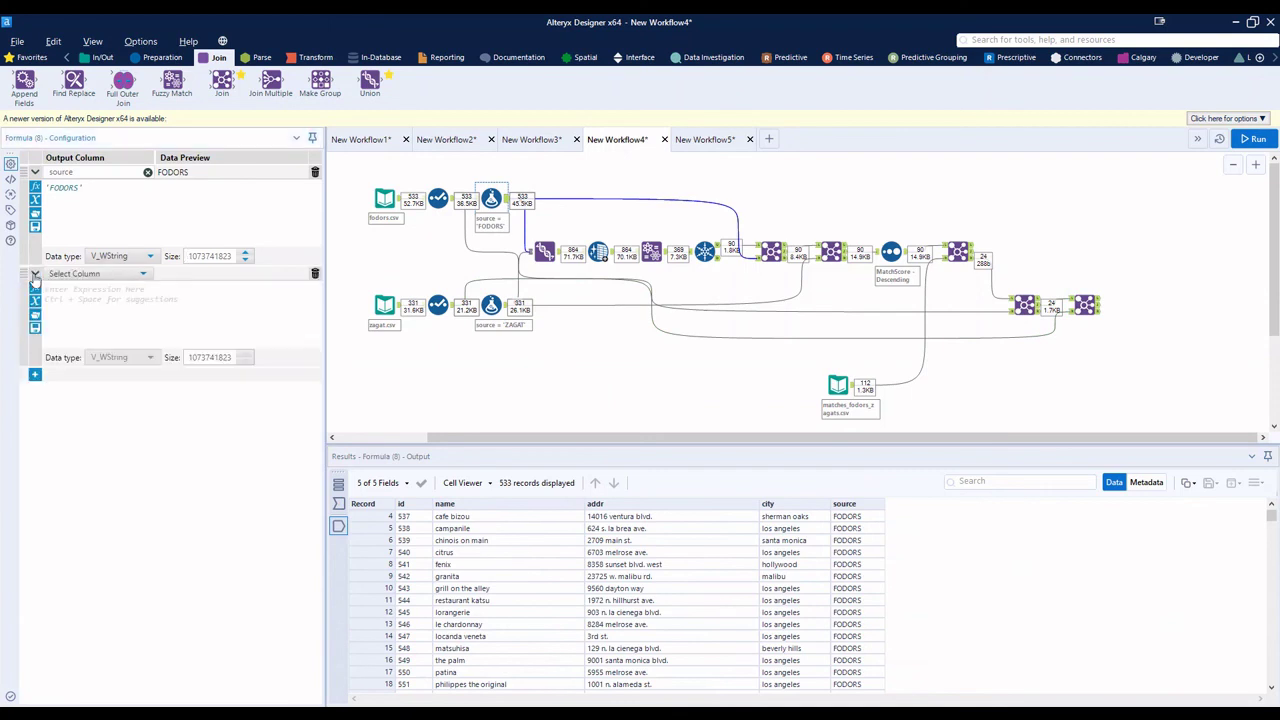
click(66, 276)
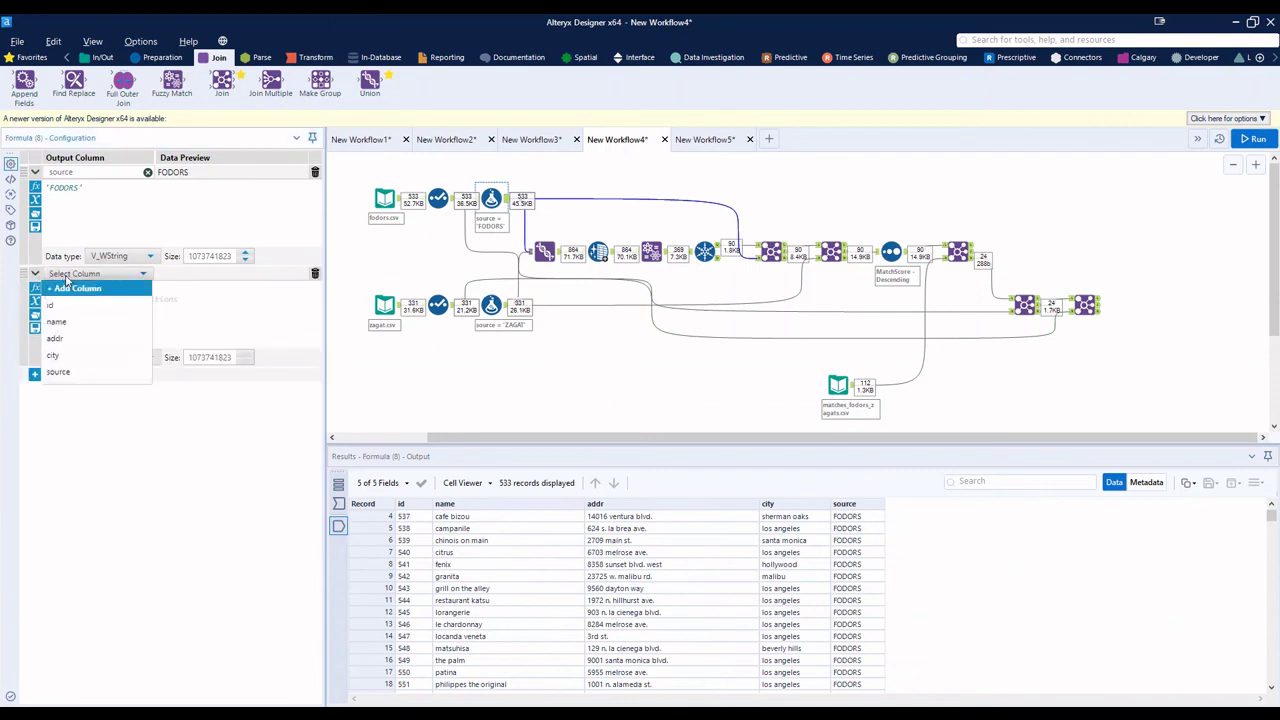
click(78, 337)
text(rege)
click(100, 318)
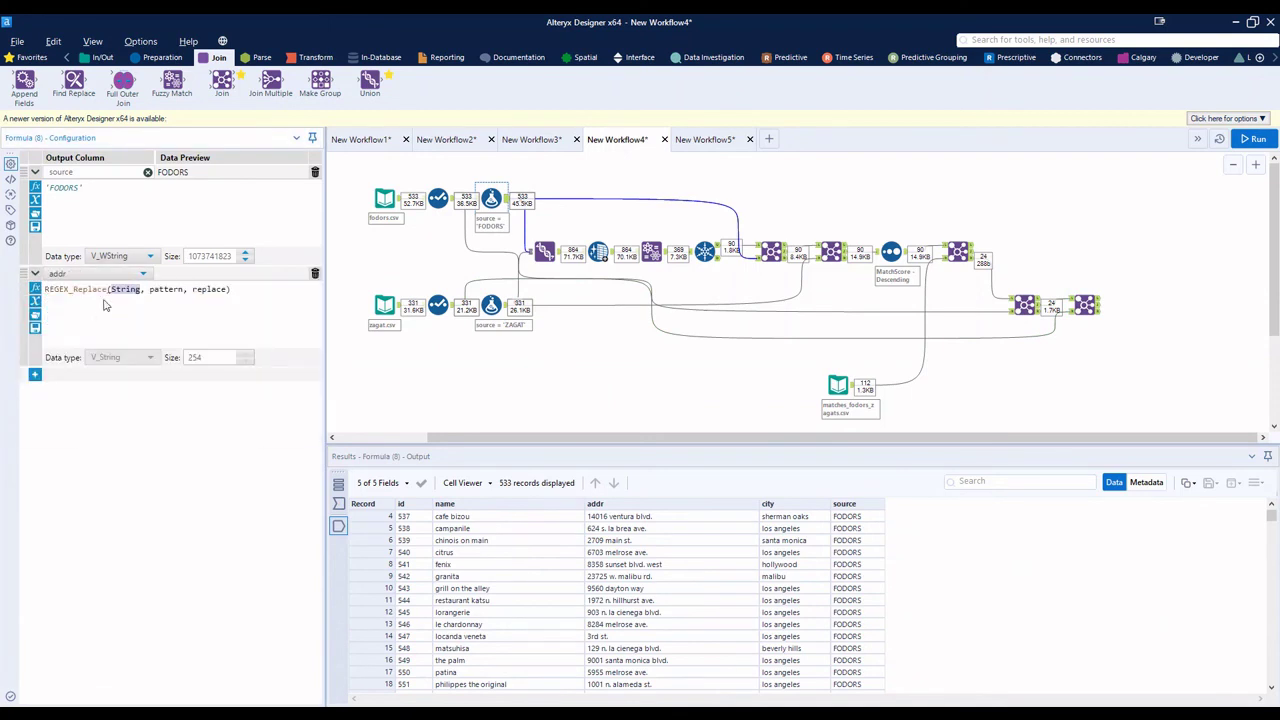
text(add)
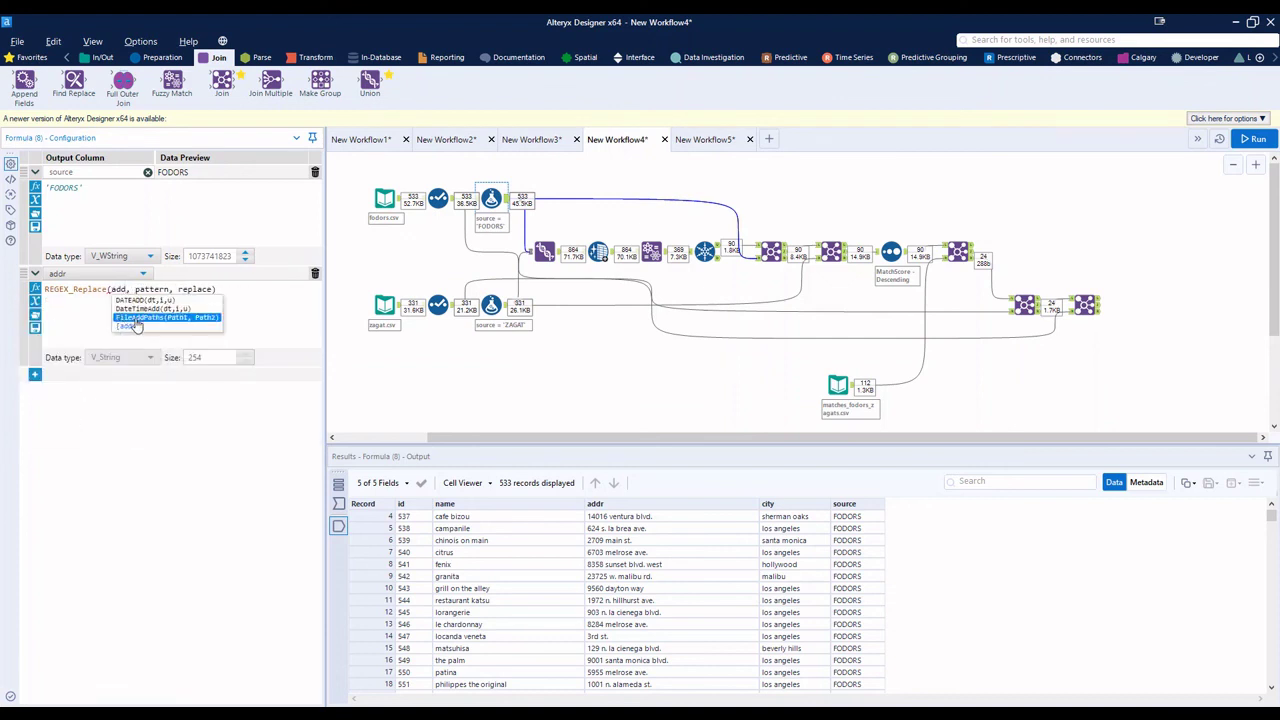
click(127, 325)
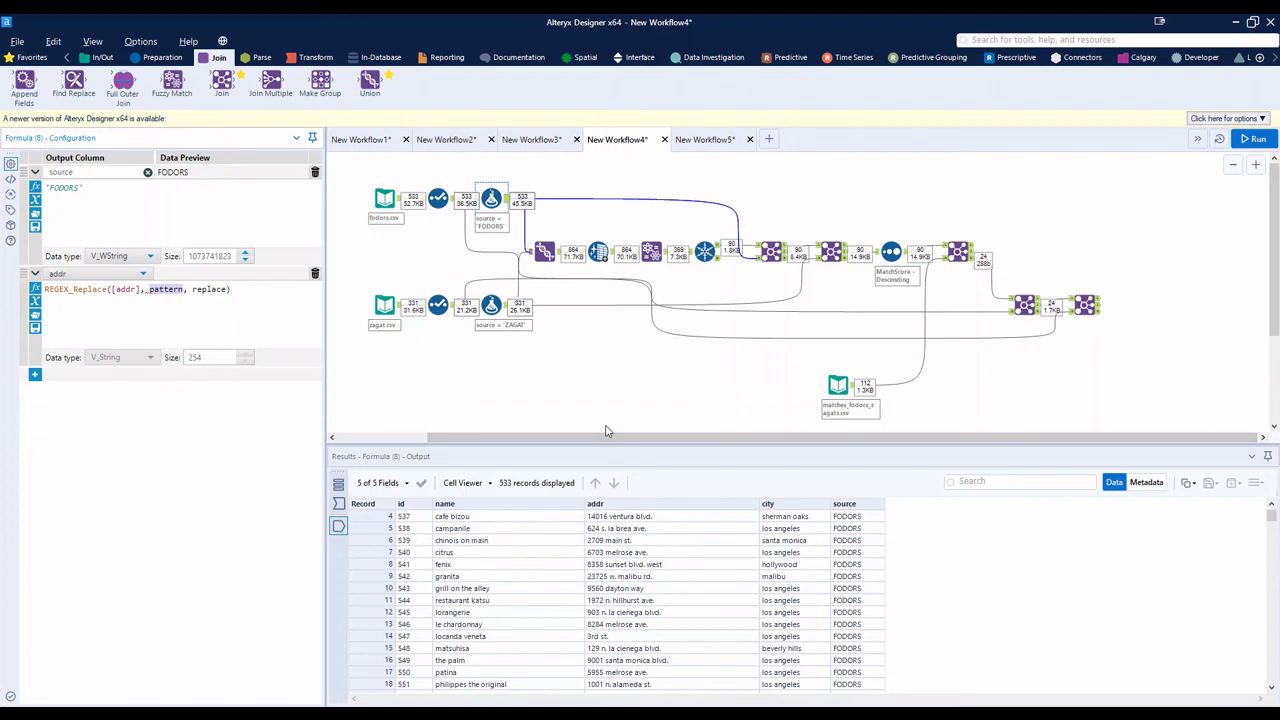
text('between.+')
key(ctrl+shift+Right)
text('')
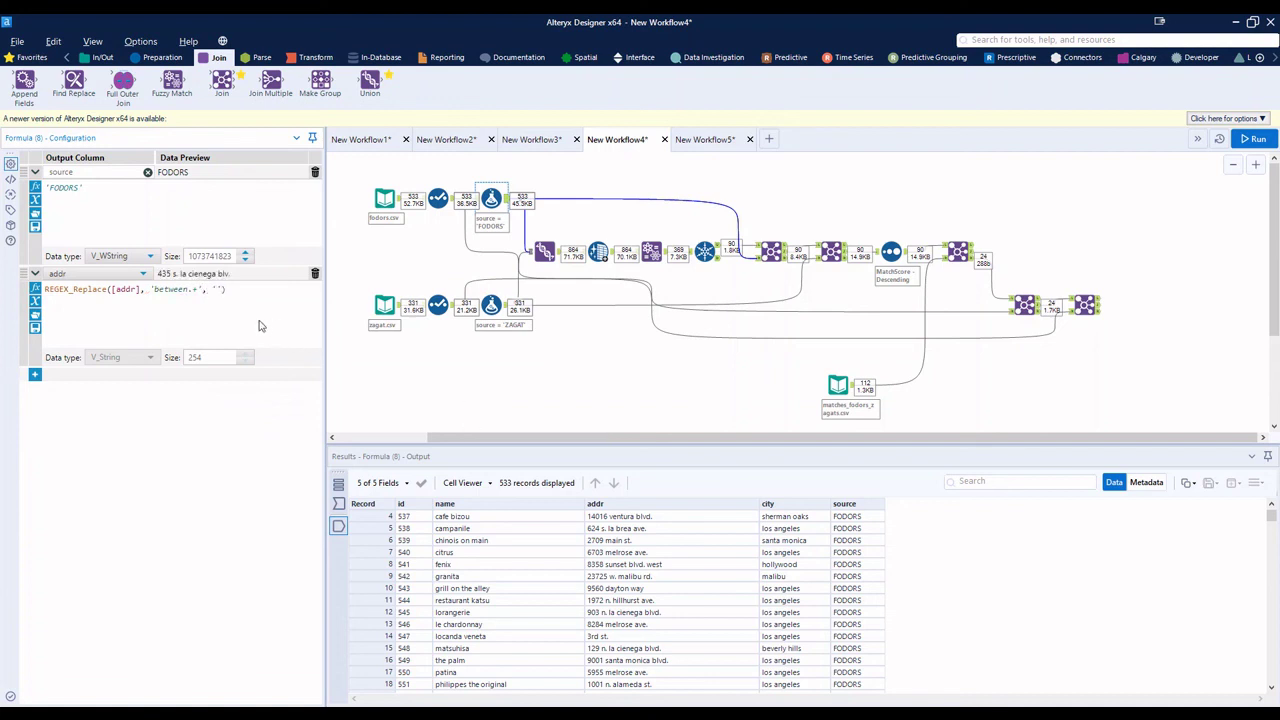
key(ctrl+r)
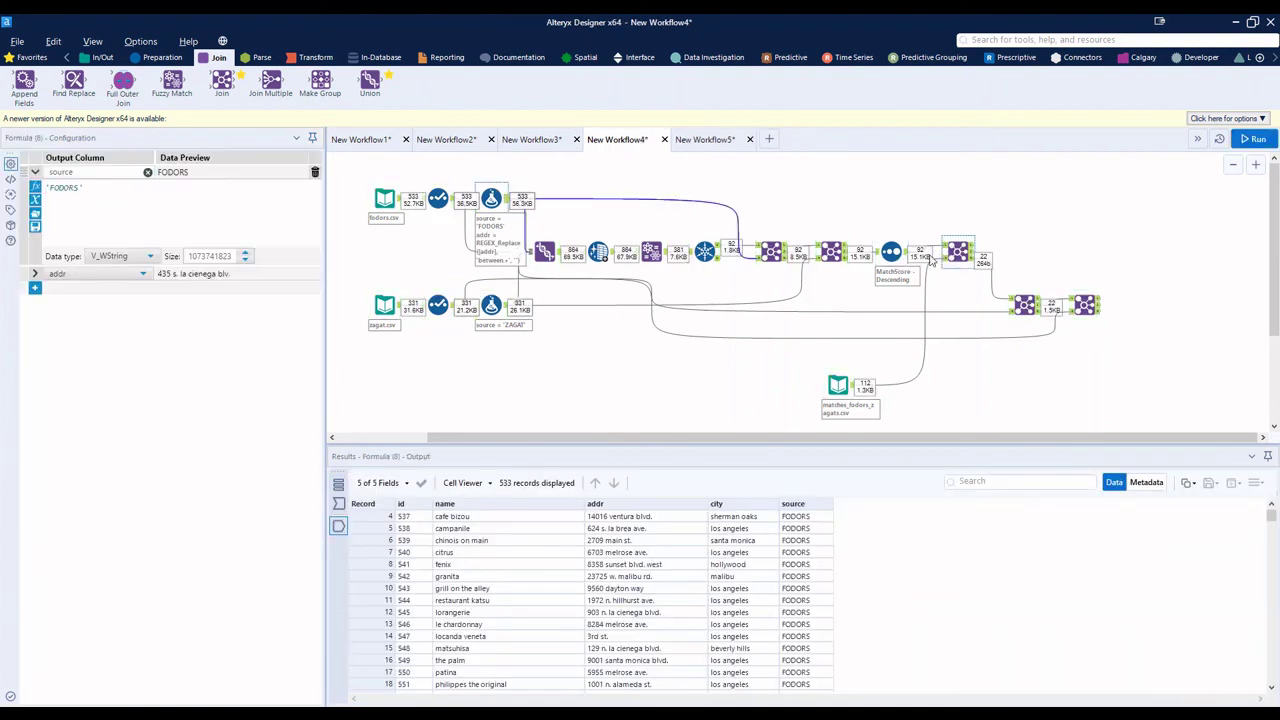
Step: Examine the remaining missed matches in the fifth Join, comparing the carnegie deli addresses, and view the third Join's matched records
click(966, 256)
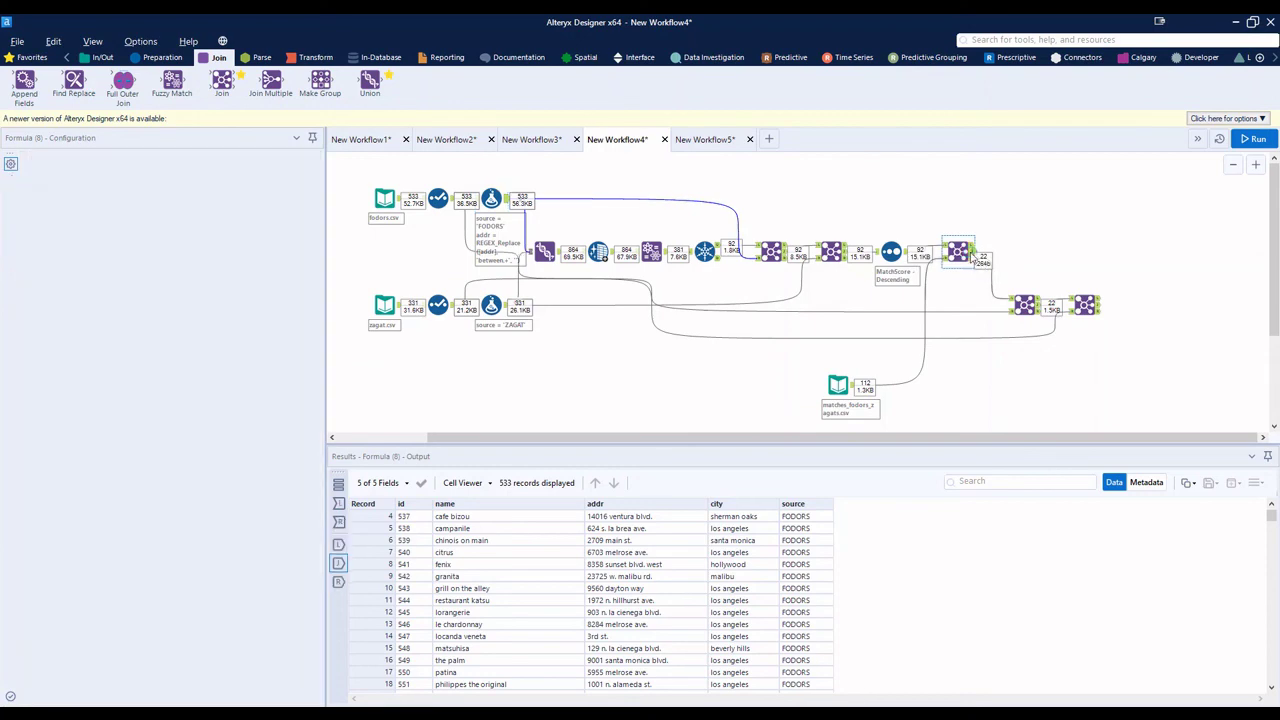
click(1088, 306)
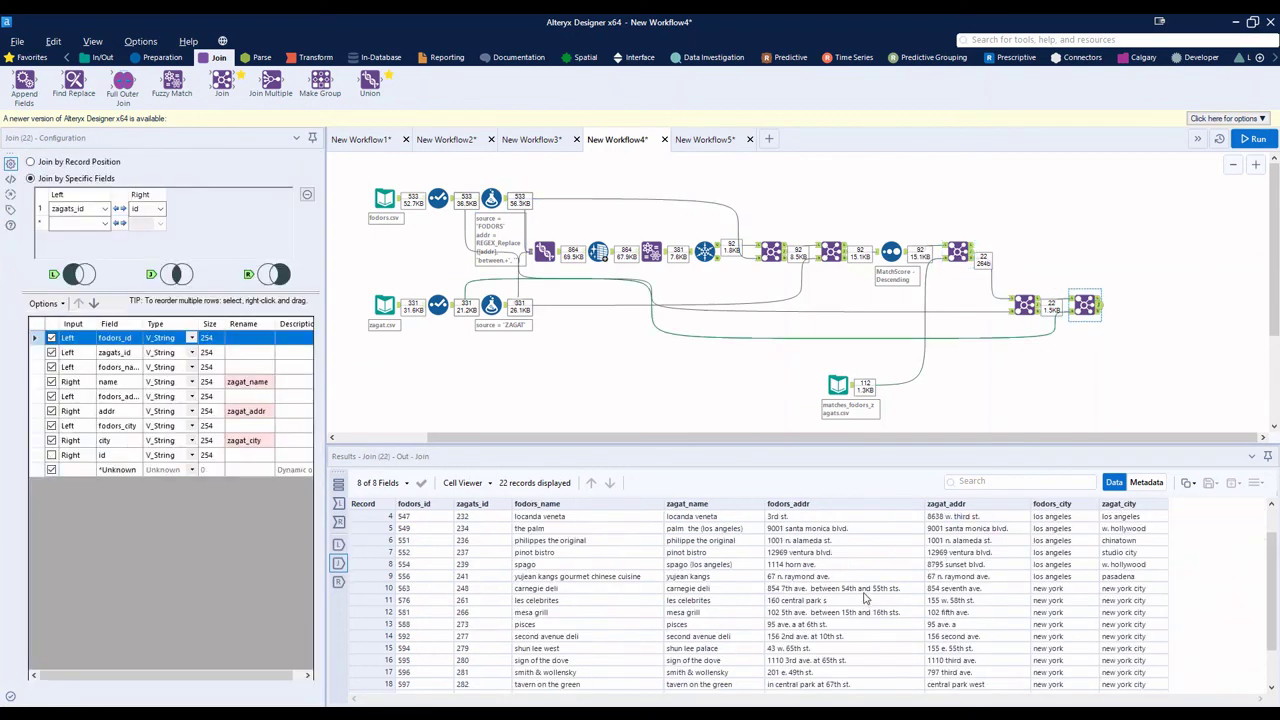
click(846, 592)
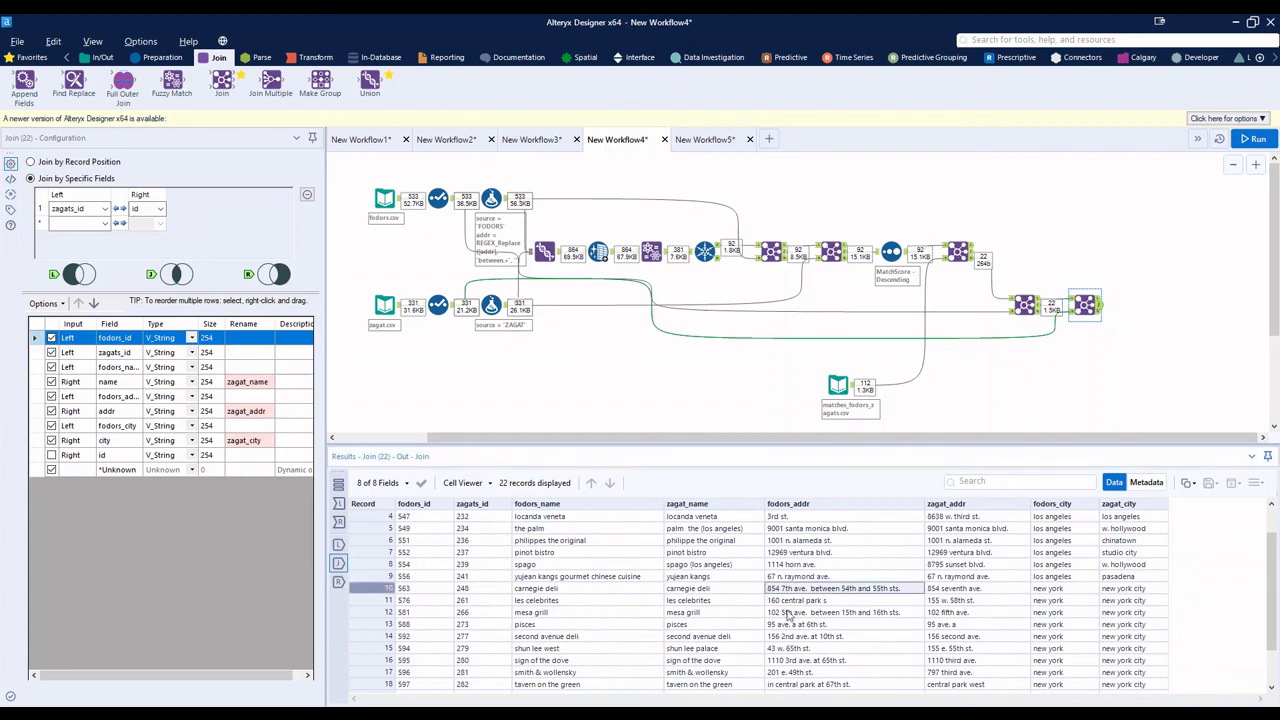
click(945, 590)
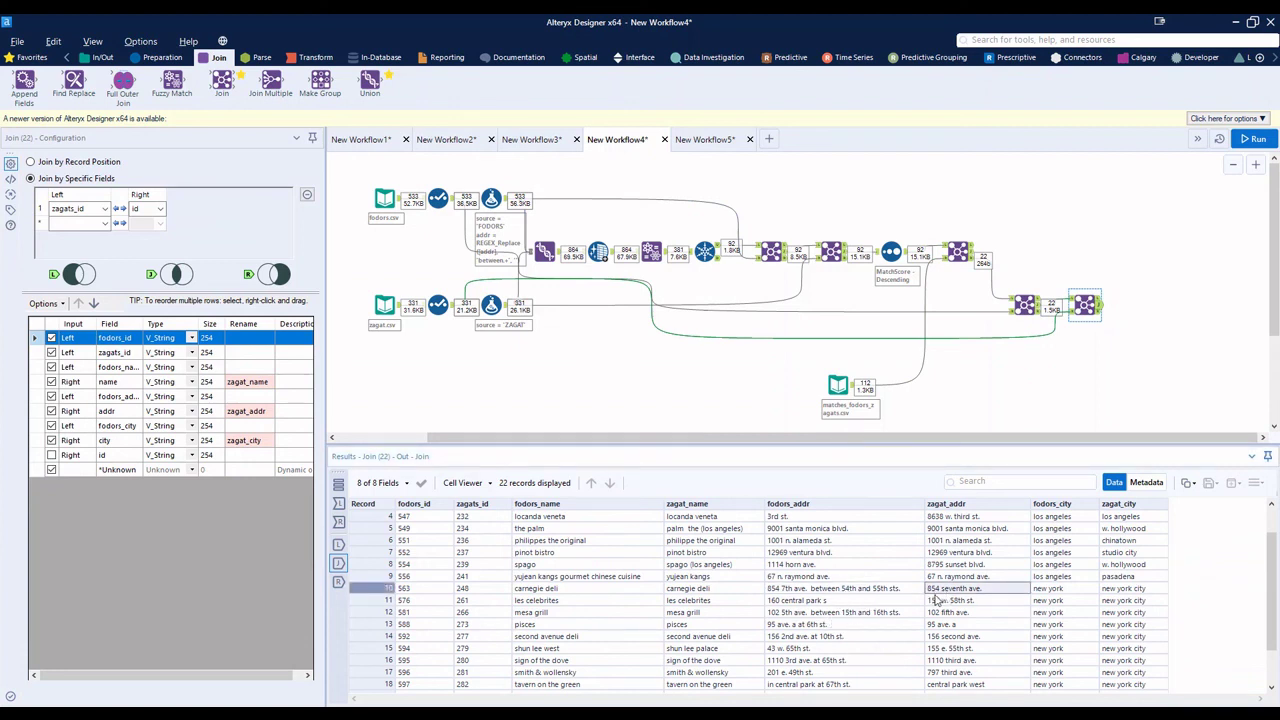
click(789, 599)
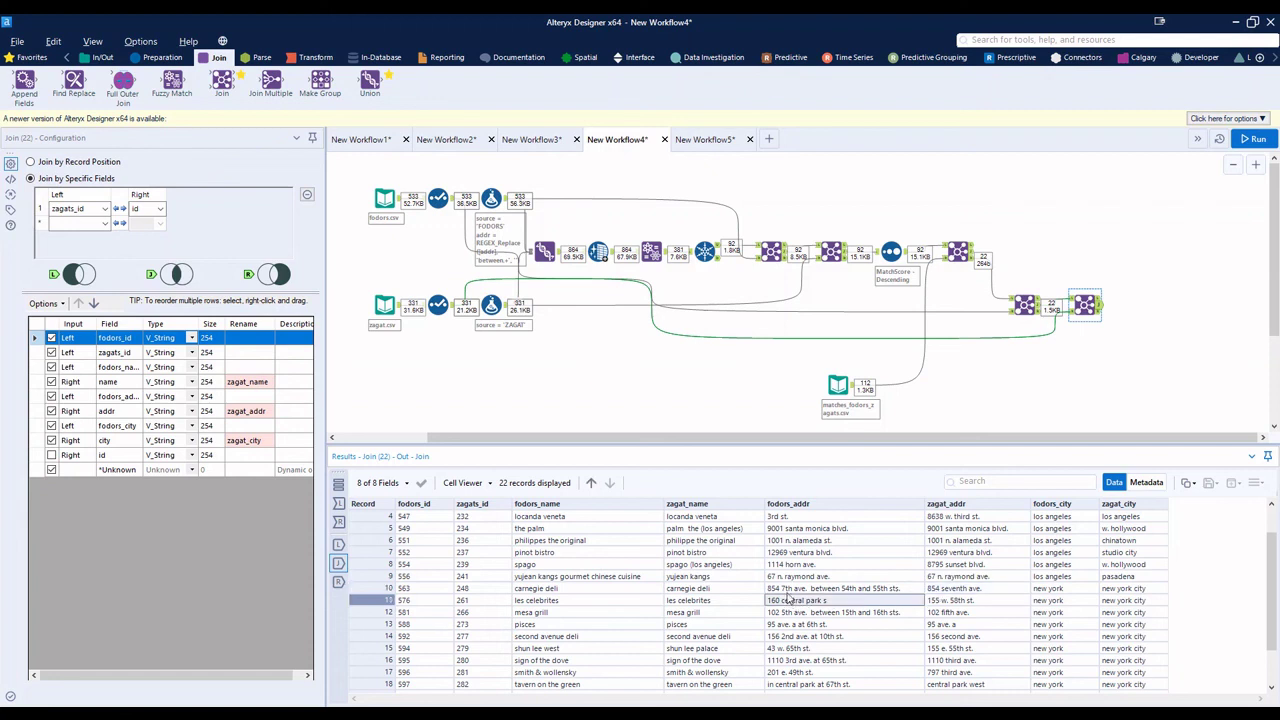
click(789, 590)
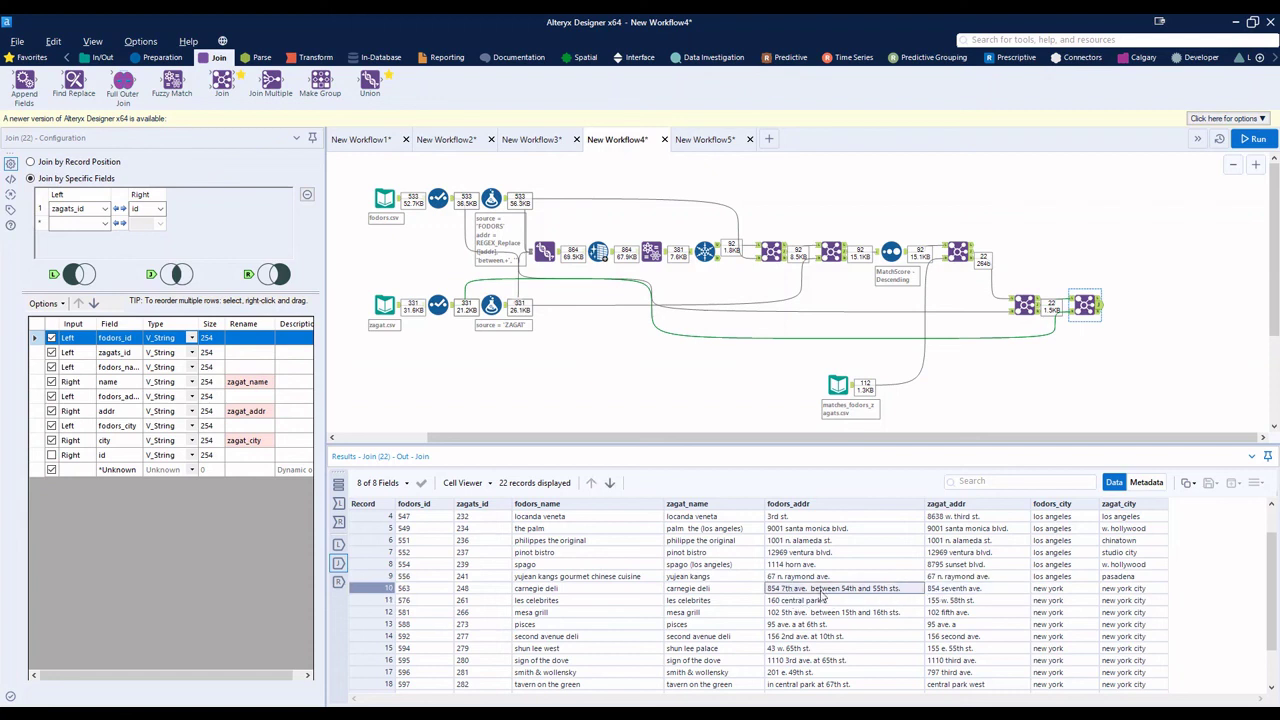
click(938, 590)
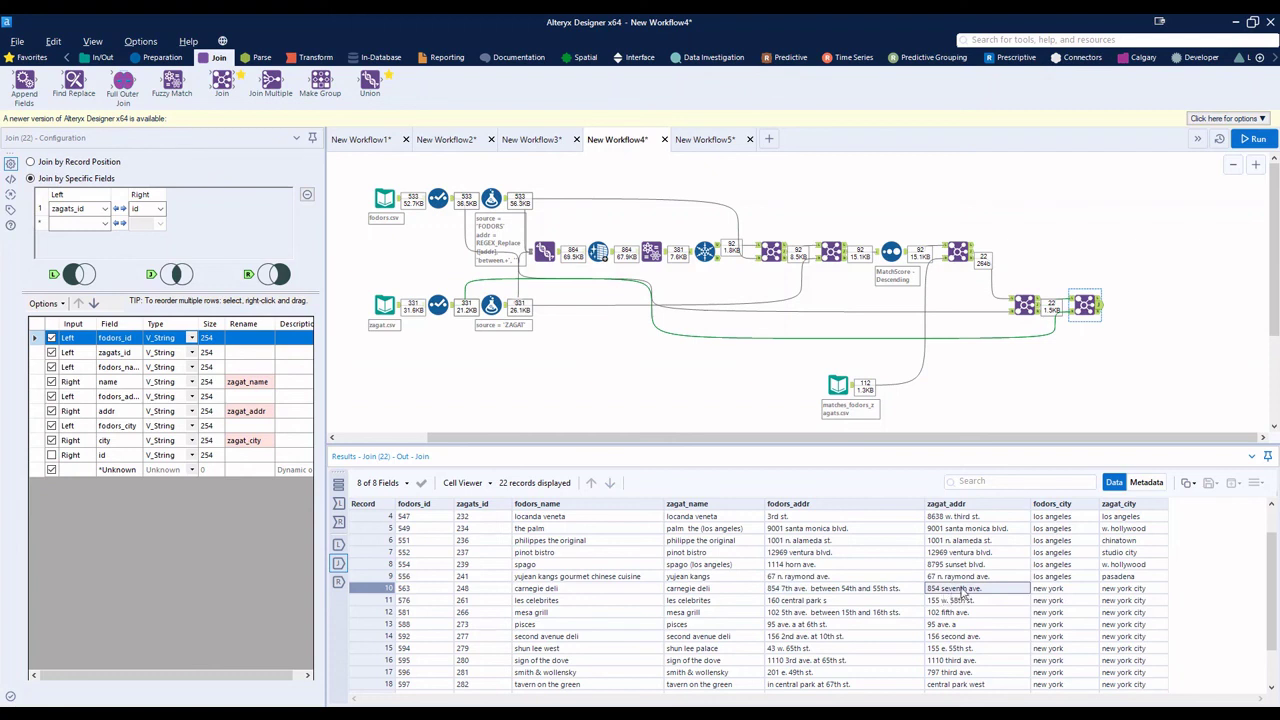
scroll(964, 595, down, 1)
scroll(966, 600, up, 2)
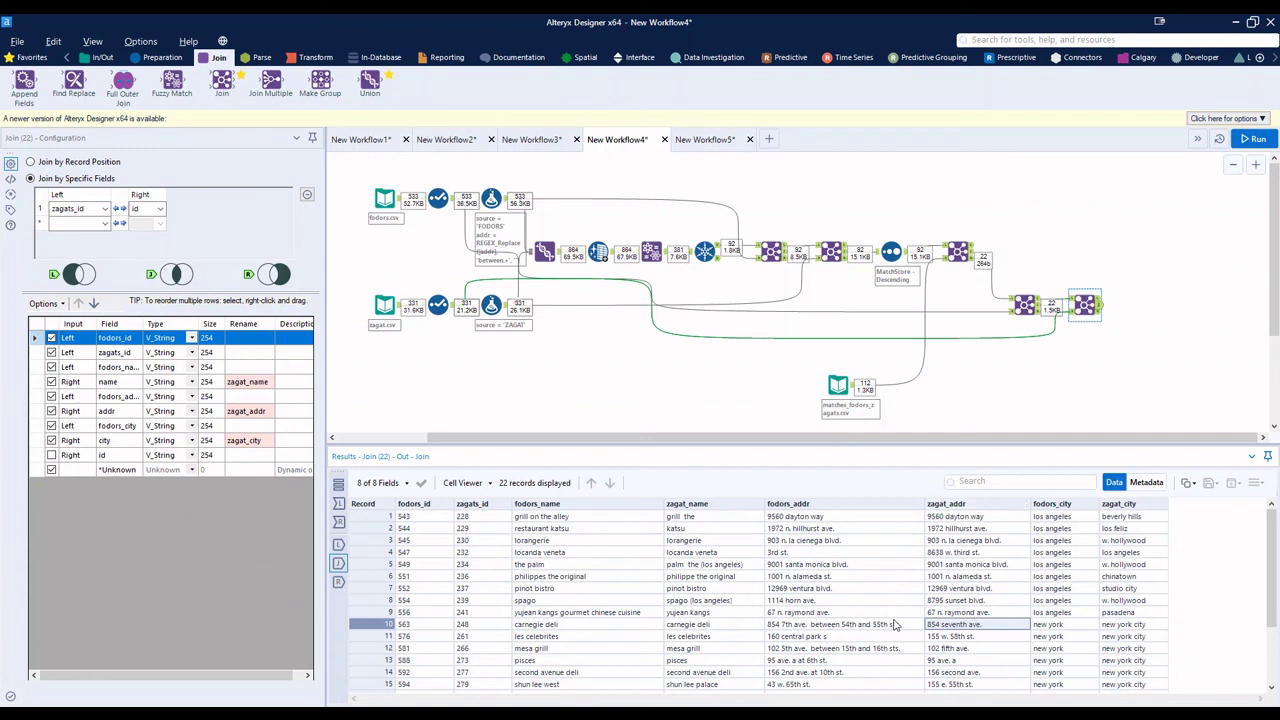
click(968, 254)
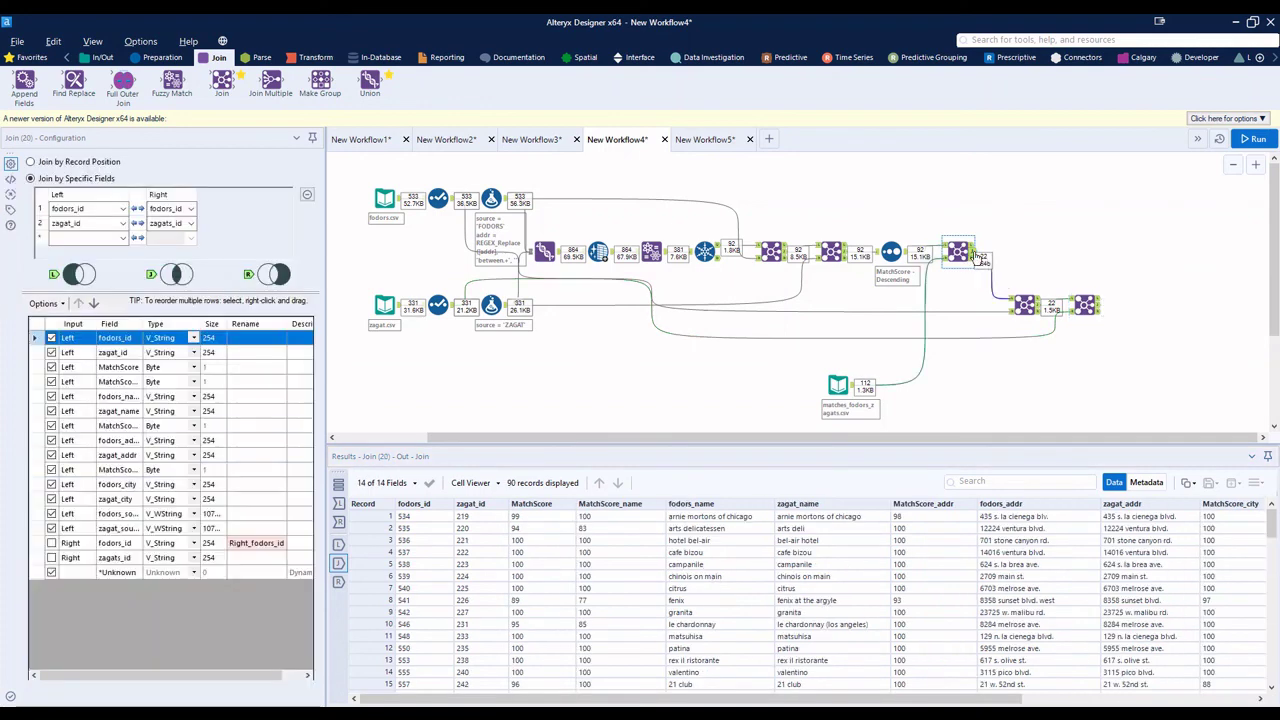